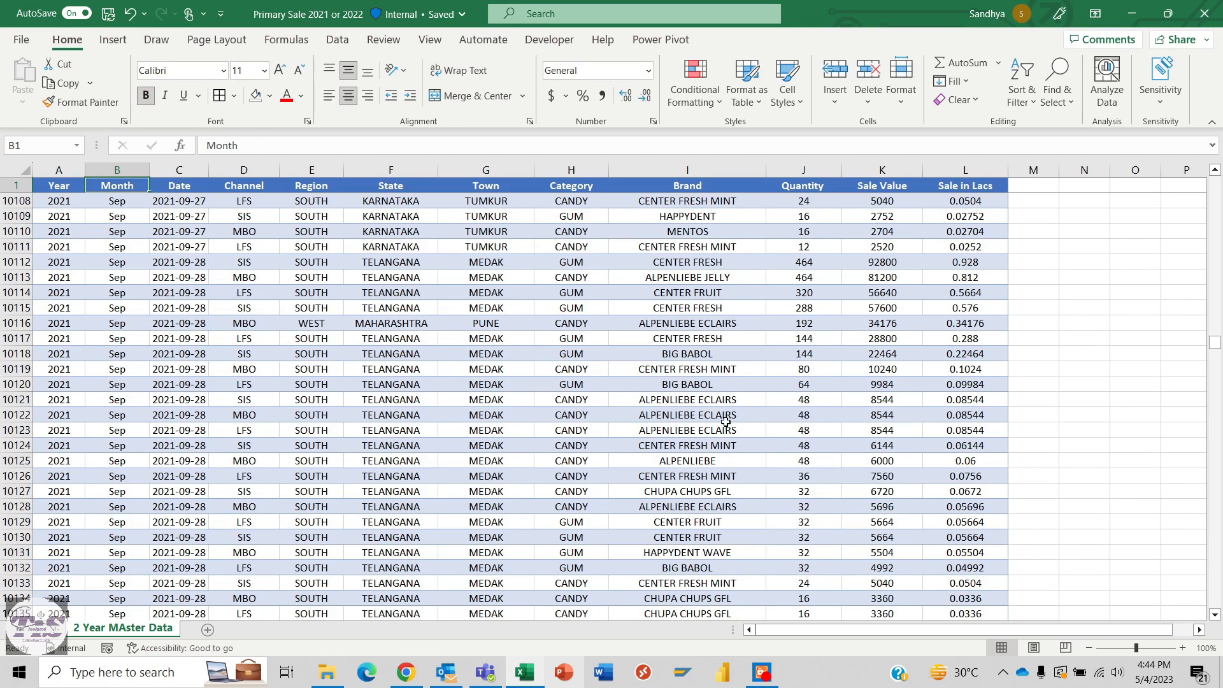
Create a PivotTable in a new worksheet from the entire 2 Year MAster Data range, $A$1:$L$10135
{"action": "left_click", "coordinate": [50, 185]}
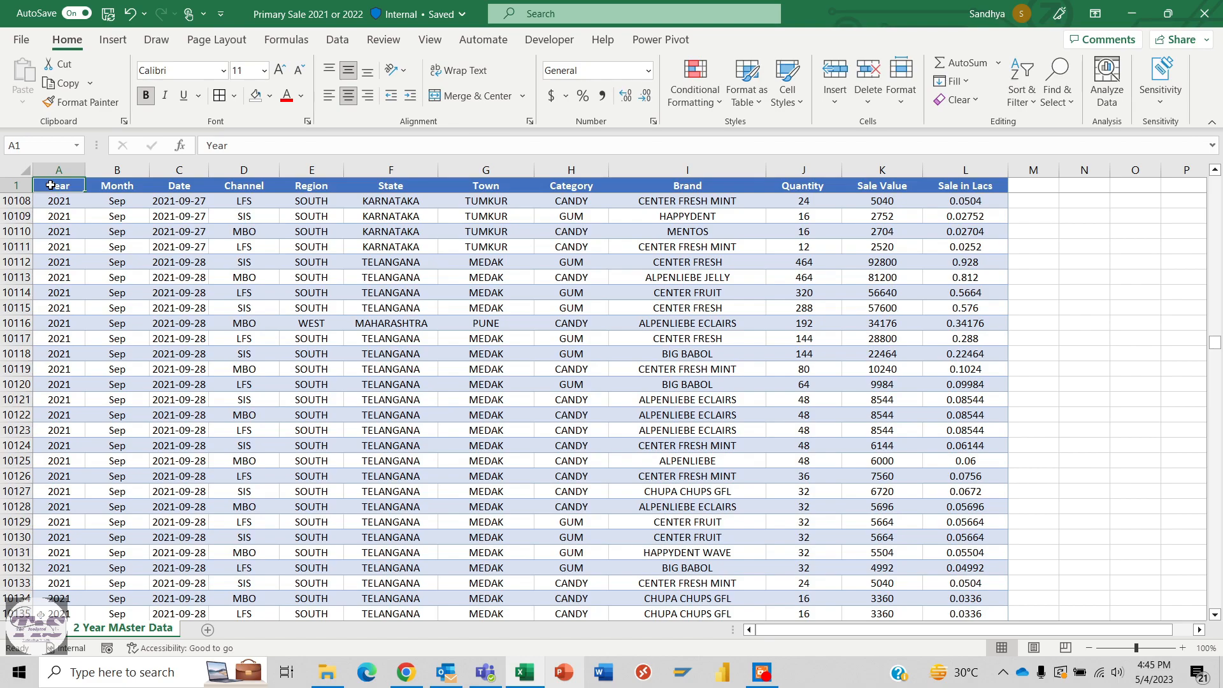
{"action": "left_click", "coordinate": [115, 41]}
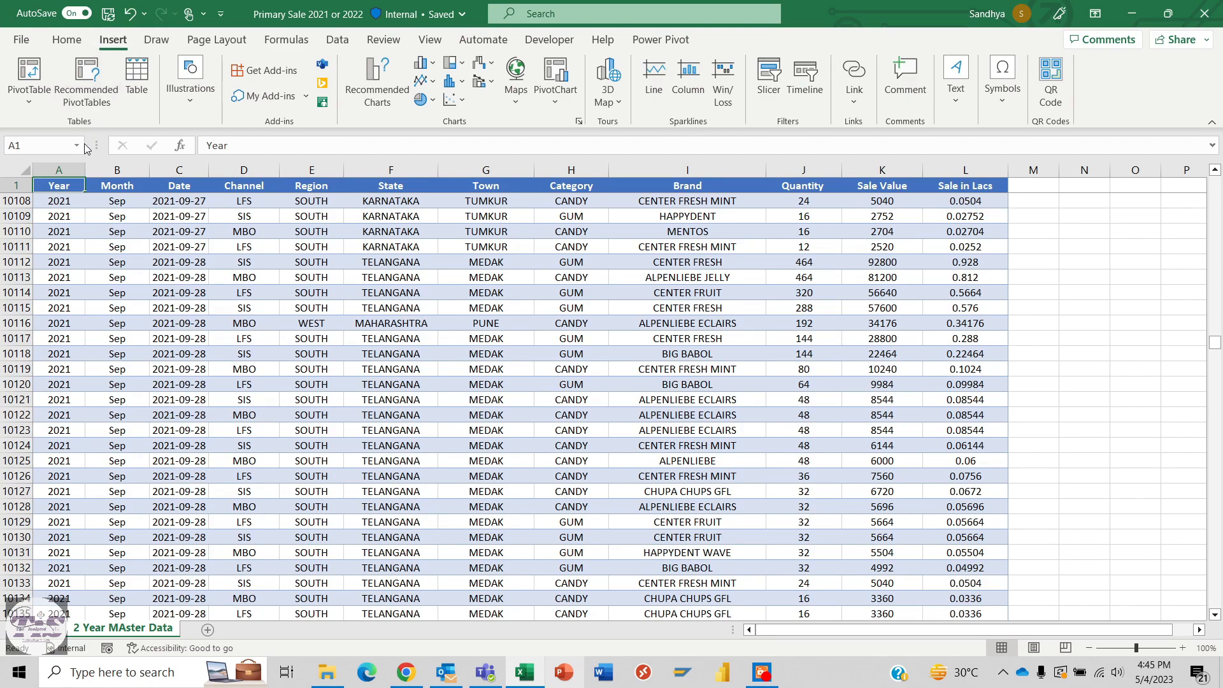
{"action": "key", "text": "ctrl+a"}
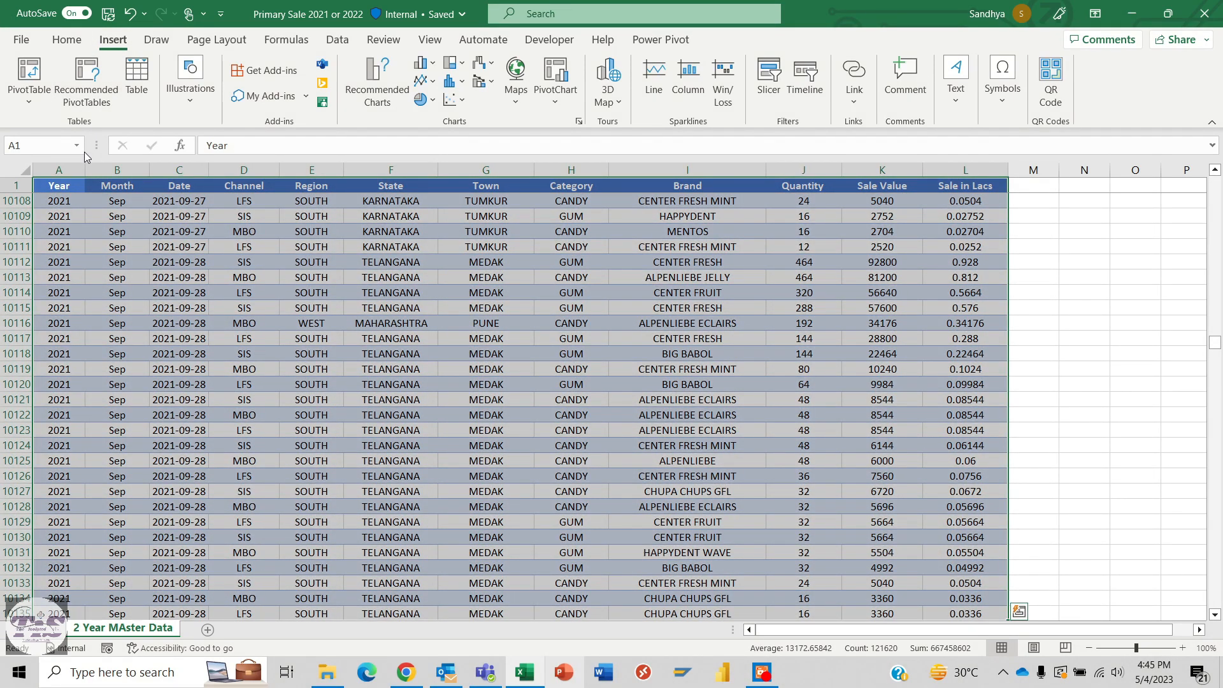
{"action": "left_click", "coordinate": [30, 73]}
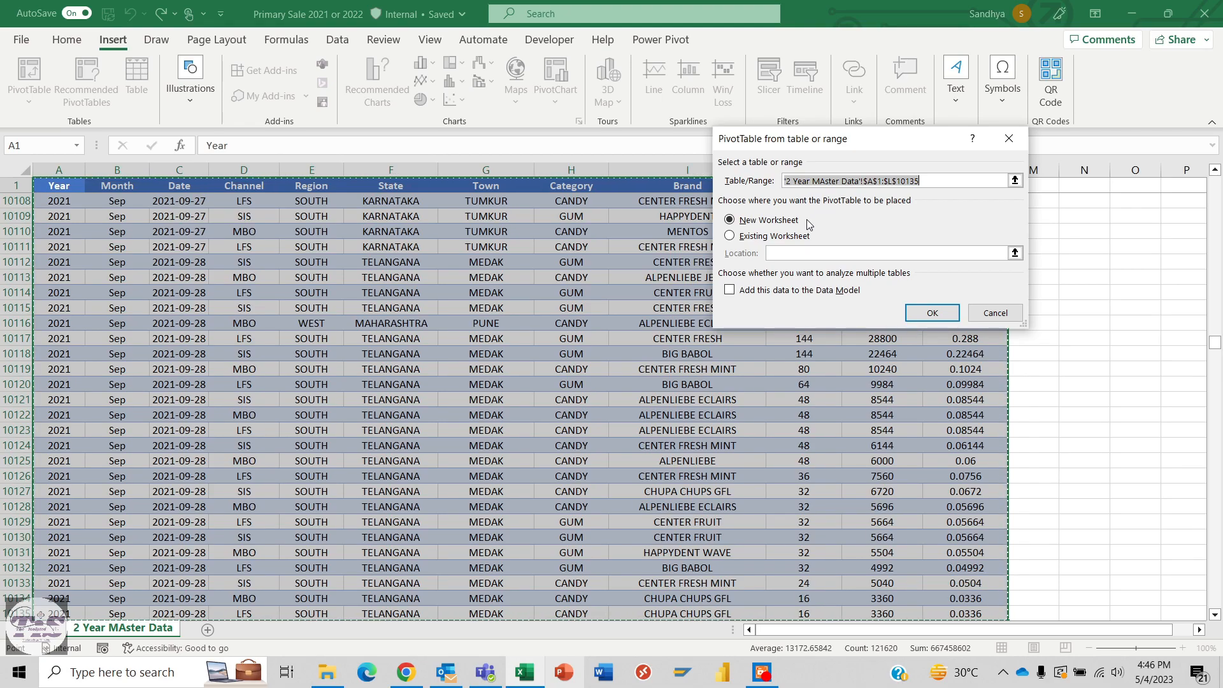
{"action": "left_click", "coordinate": [925, 312]}
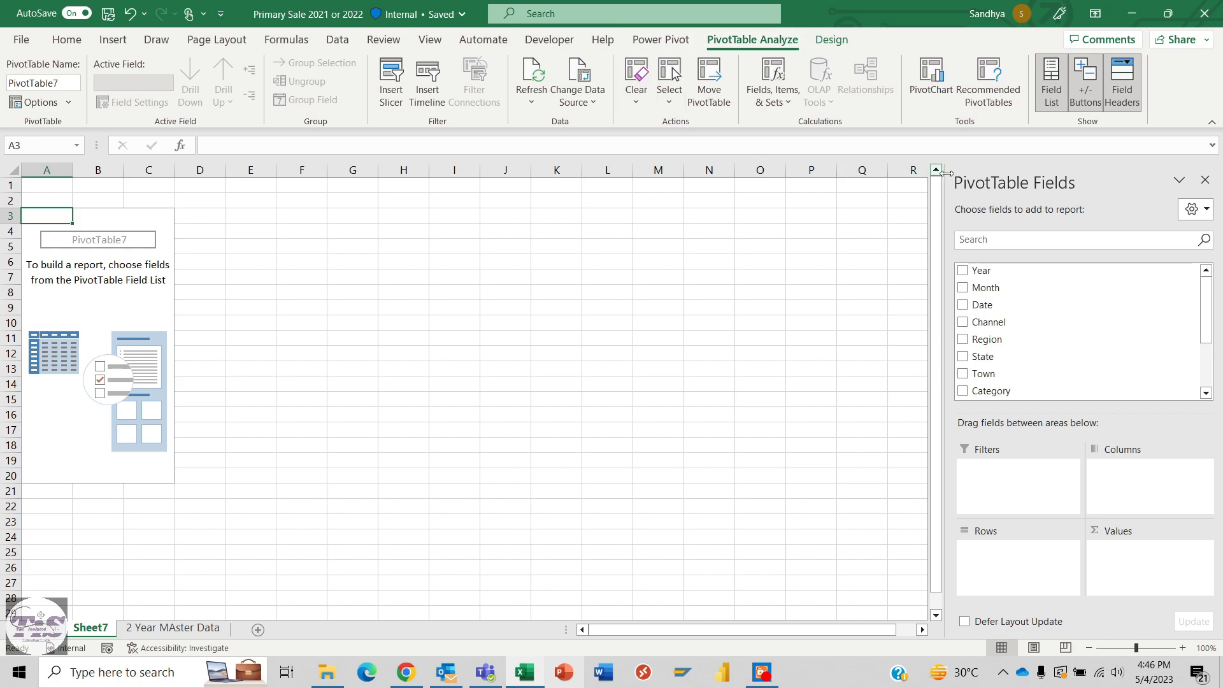
Add the Region and State fields to the PivotTable rows, with State nested under Region
{"action": "left_click", "coordinate": [963, 339]}
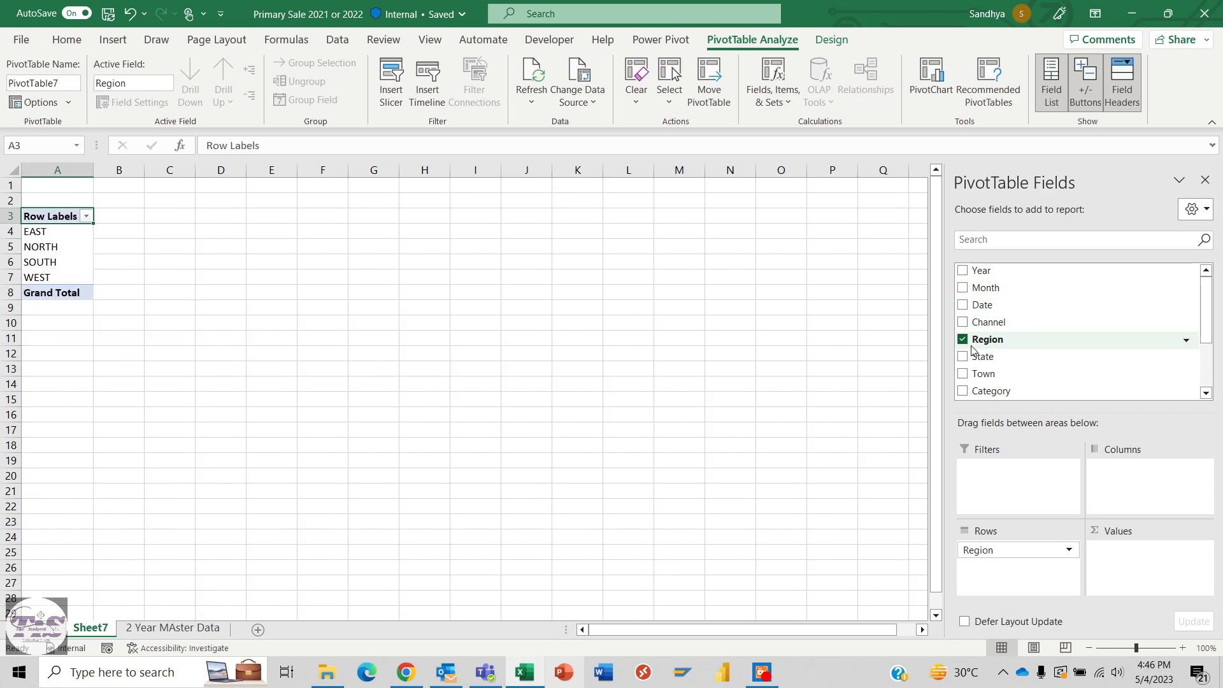
{"action": "left_click", "coordinate": [962, 356]}
{"action": "left_click_drag", "start_coordinate": [1206, 318], "coordinate": [1215, 409]}
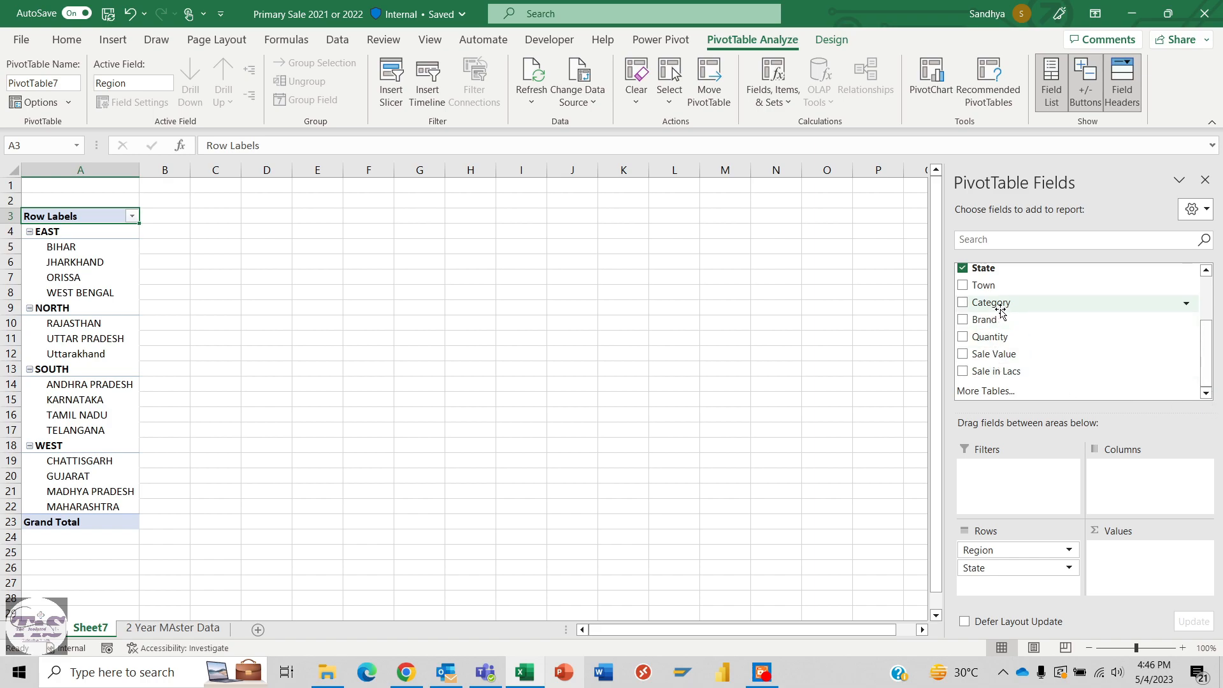
{"action": "left_click_drag", "start_coordinate": [1000, 312], "coordinate": [1140, 559]}
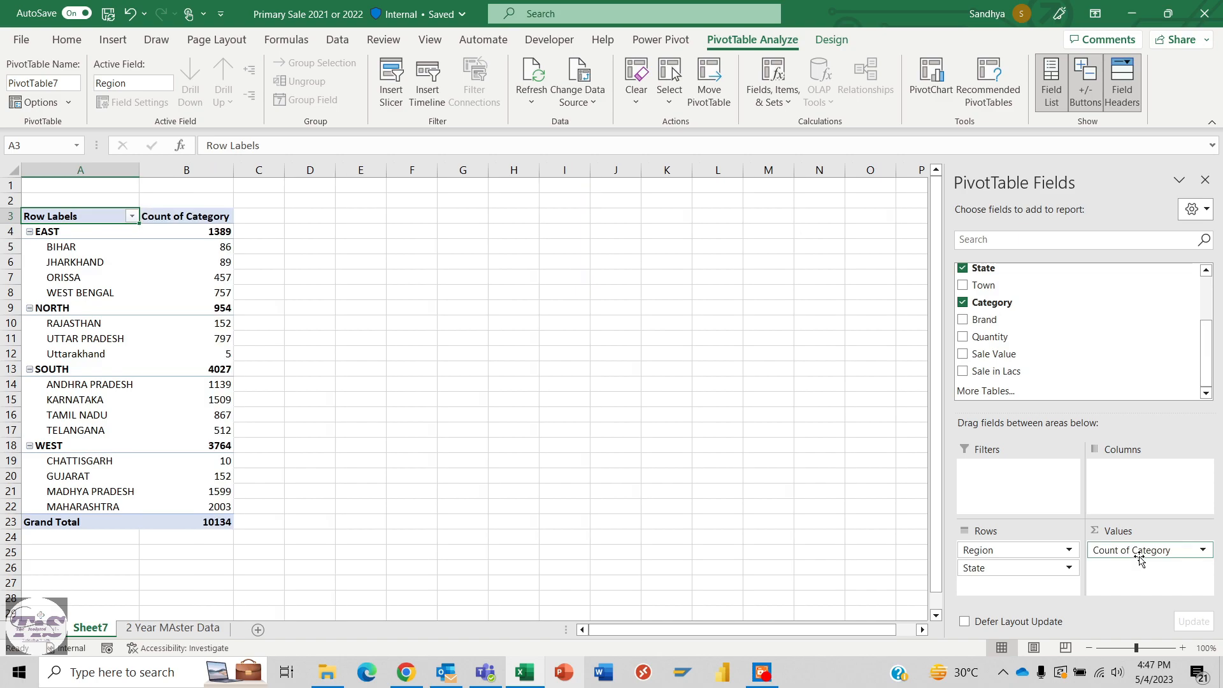
{"action": "left_click", "coordinate": [1203, 550]}
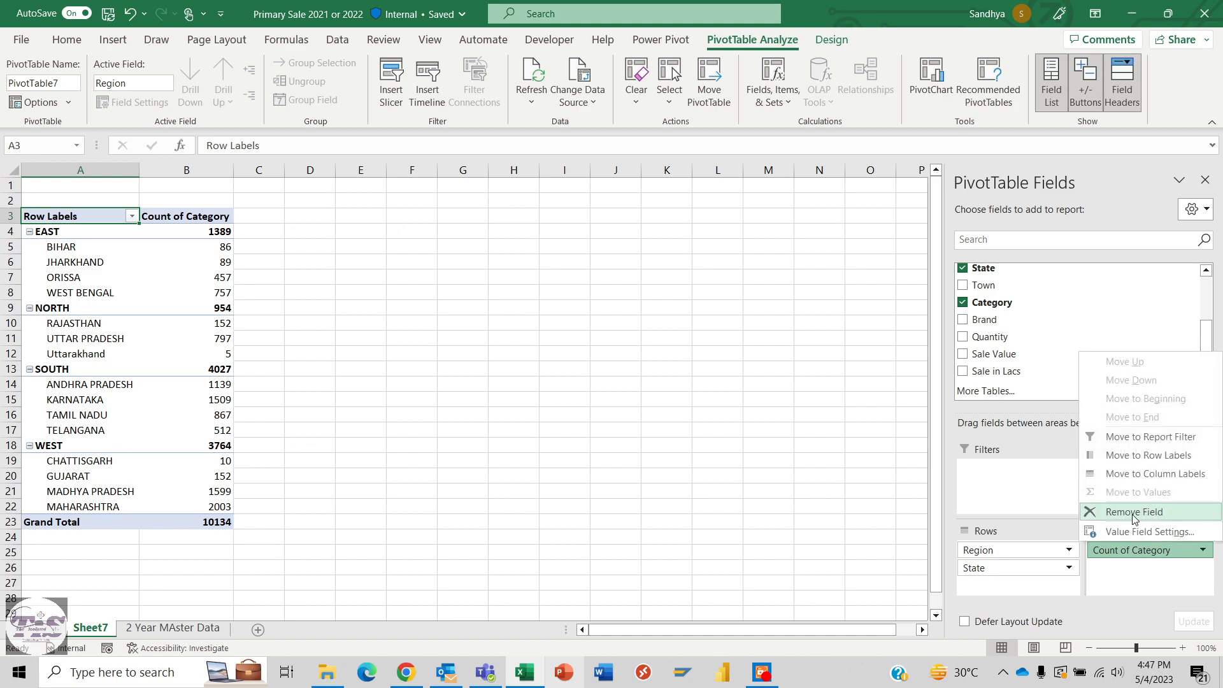
{"action": "left_click", "coordinate": [1127, 532]}
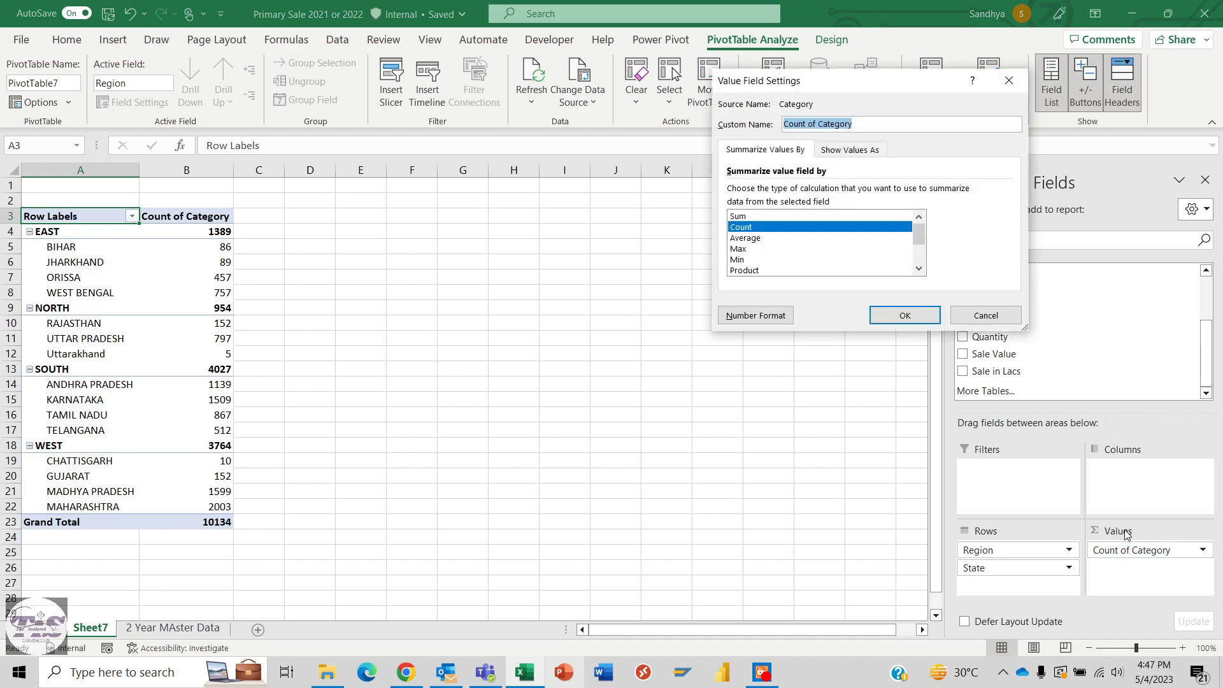
{"action": "left_click", "coordinate": [761, 217]}
{"action": "left_click", "coordinate": [905, 316]}
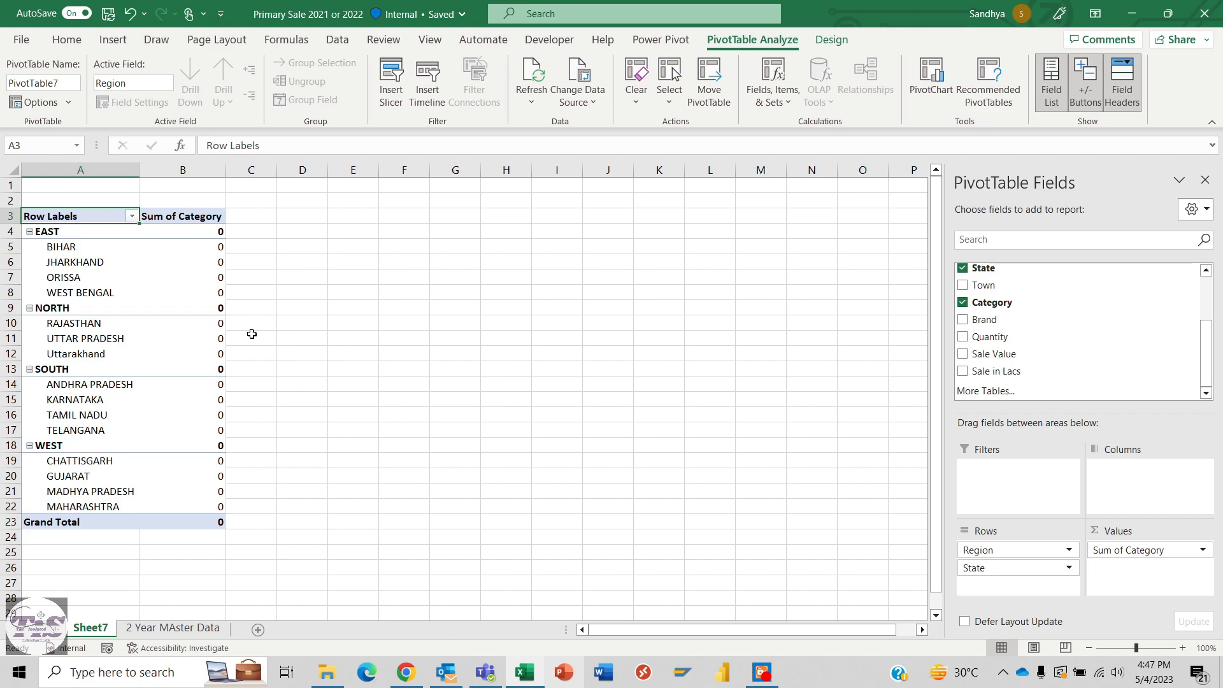
{"action": "left_click_drag", "start_coordinate": [1132, 542], "coordinate": [1086, 373]}
Add the Sale Value field to the PivotTable values, summarized by Sum
{"action": "left_click_drag", "start_coordinate": [1005, 351], "coordinate": [1152, 564]}
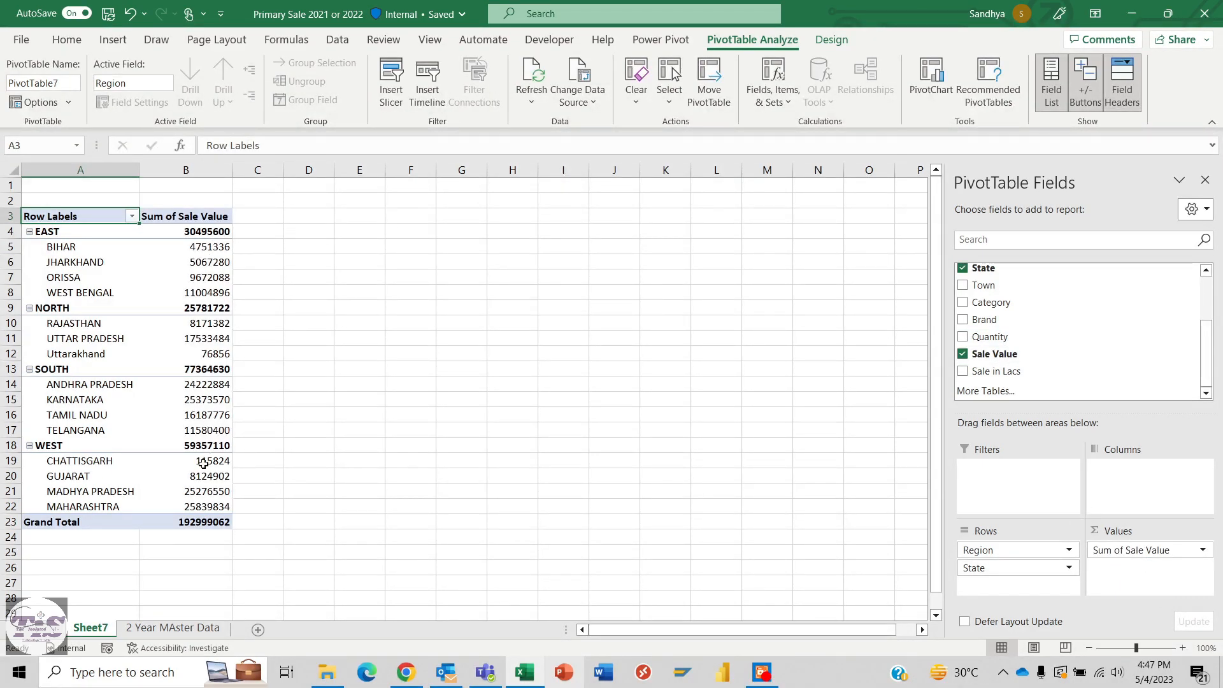
{"action": "mouse_move", "coordinate": [199, 502]}
{"action": "mouse_move", "coordinate": [65, 281]}
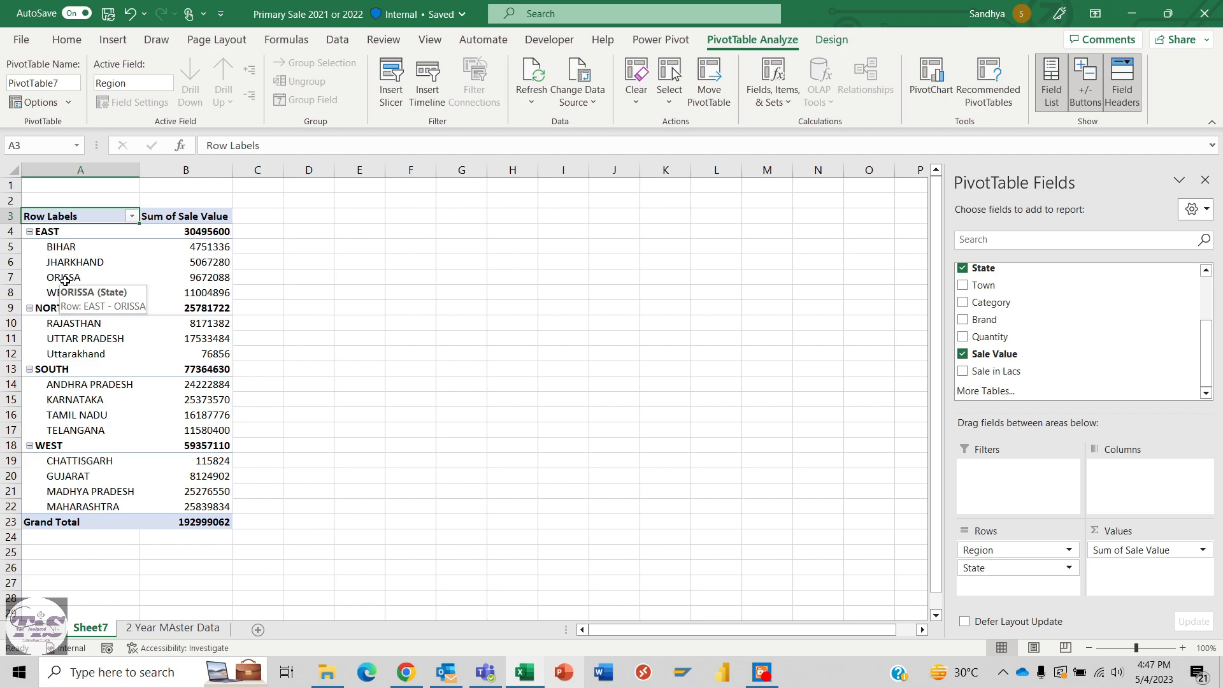
Apply the orange style from the first row of Medium PivotTable styles and enable banded rows and banded columns
{"action": "left_click", "coordinate": [821, 42]}
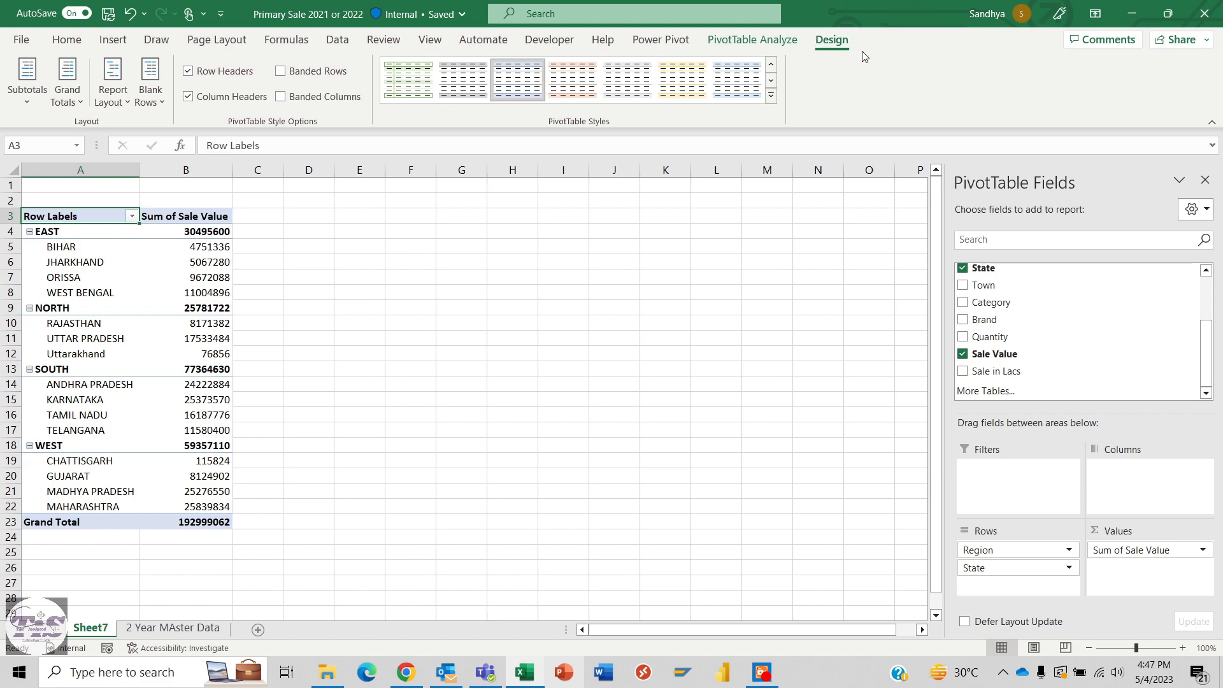
{"action": "left_click", "coordinate": [771, 95]}
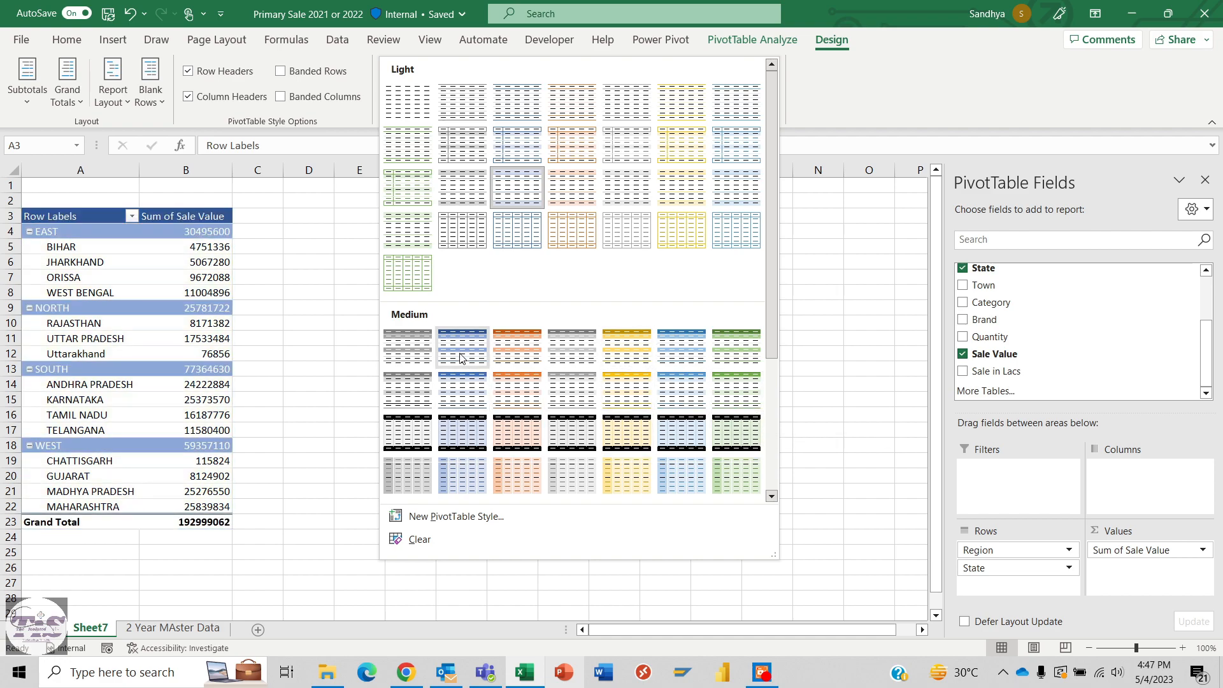
{"action": "left_click", "coordinate": [519, 346]}
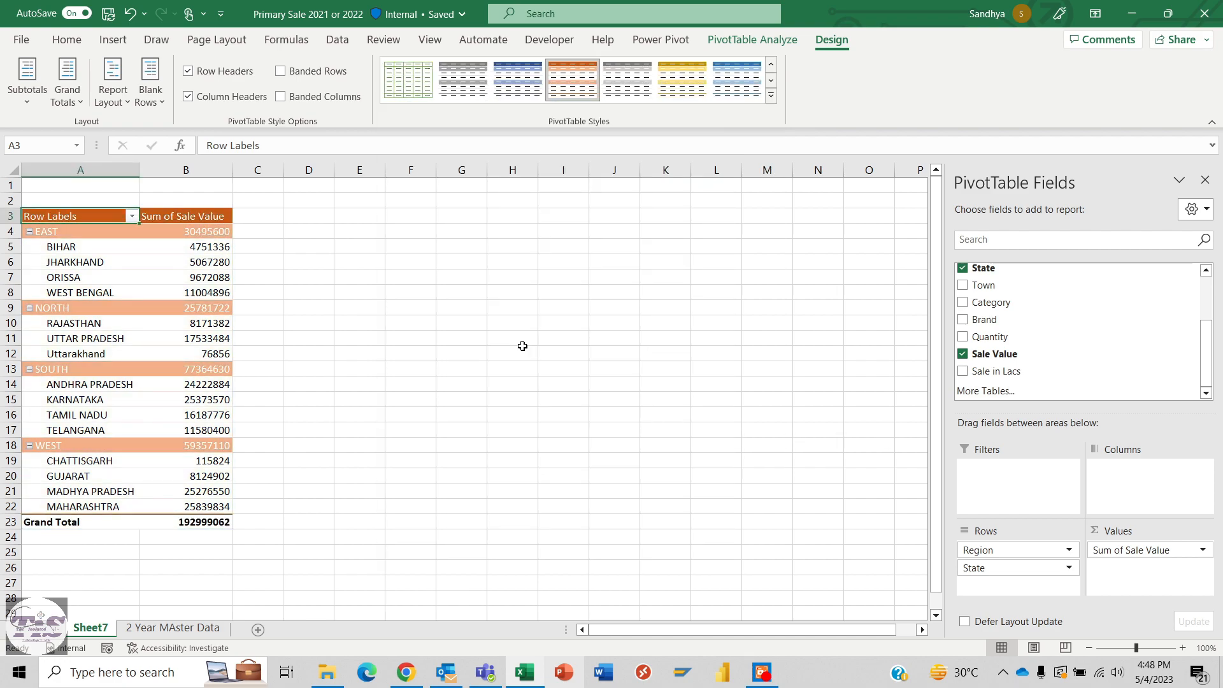
{"action": "left_click", "coordinate": [301, 76]}
{"action": "left_click", "coordinate": [281, 99]}
{"action": "left_click", "coordinate": [282, 73]}
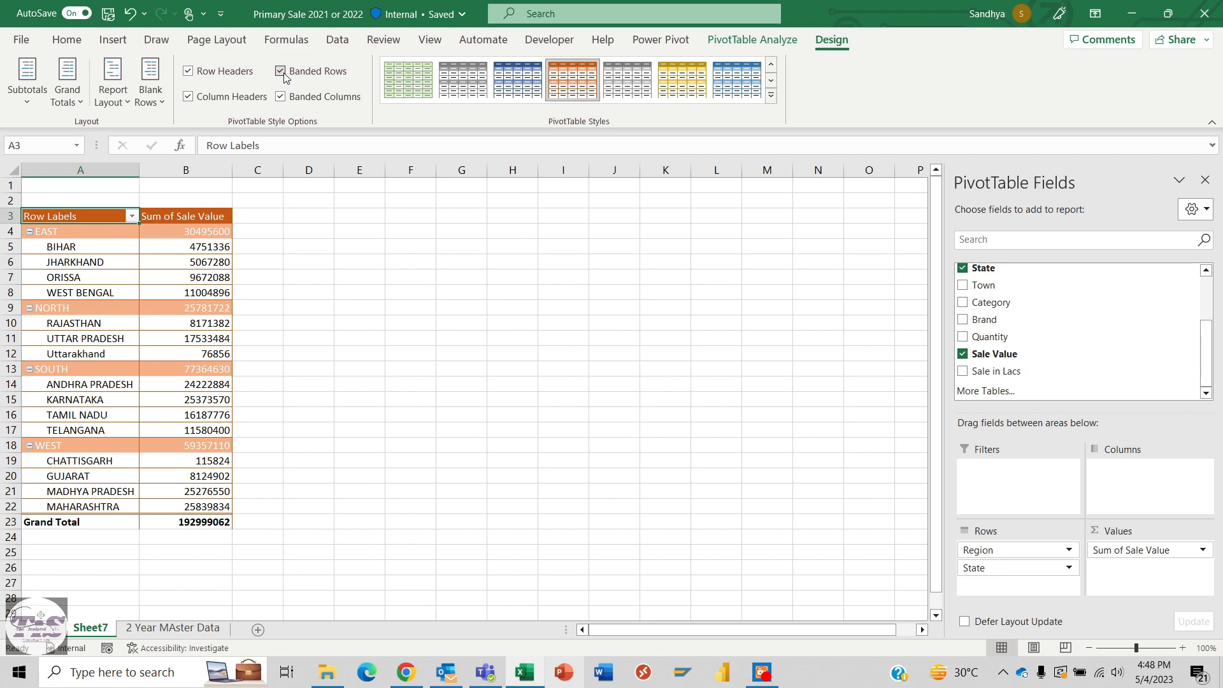
Turn the PivotTable's row headers and column headers off and back on to compare the formatting
{"action": "left_click", "coordinate": [193, 77]}
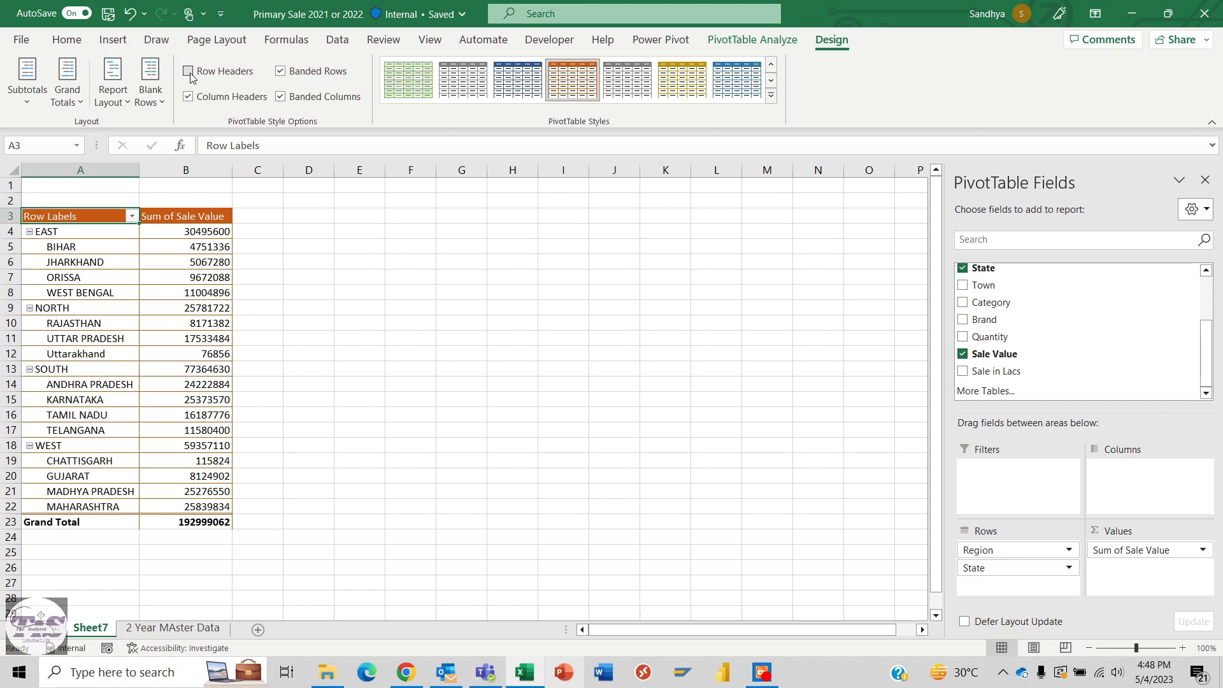
{"action": "left_click", "coordinate": [189, 99]}
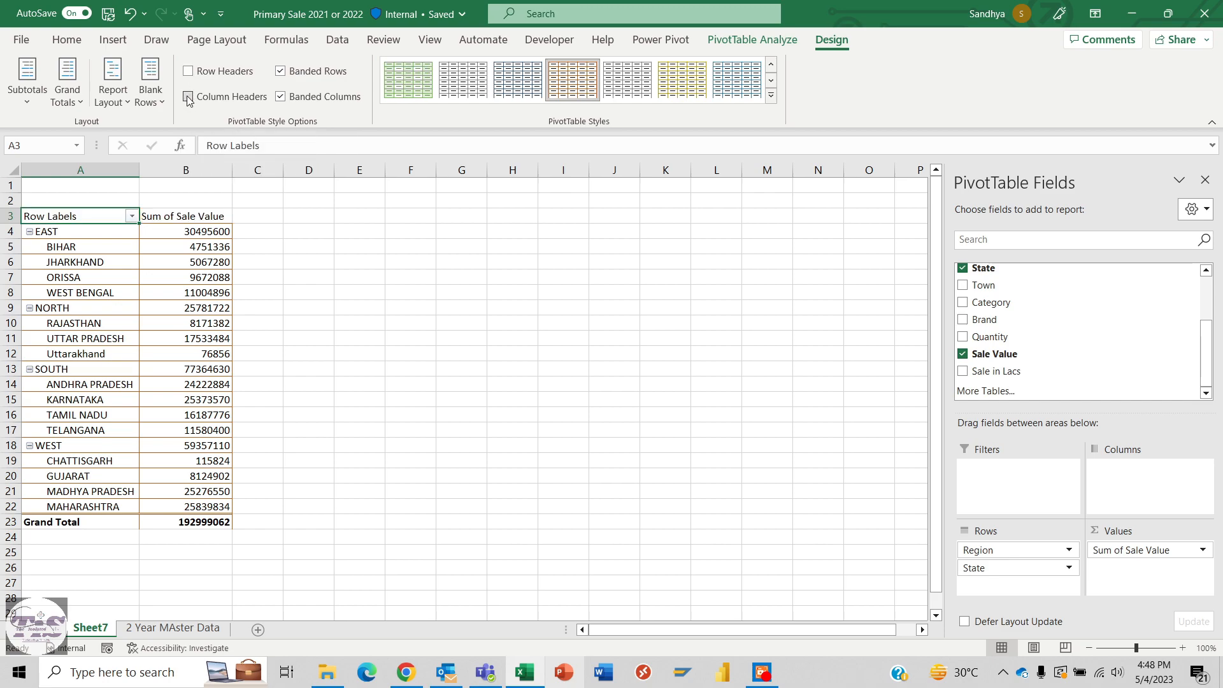
{"action": "left_click", "coordinate": [189, 99]}
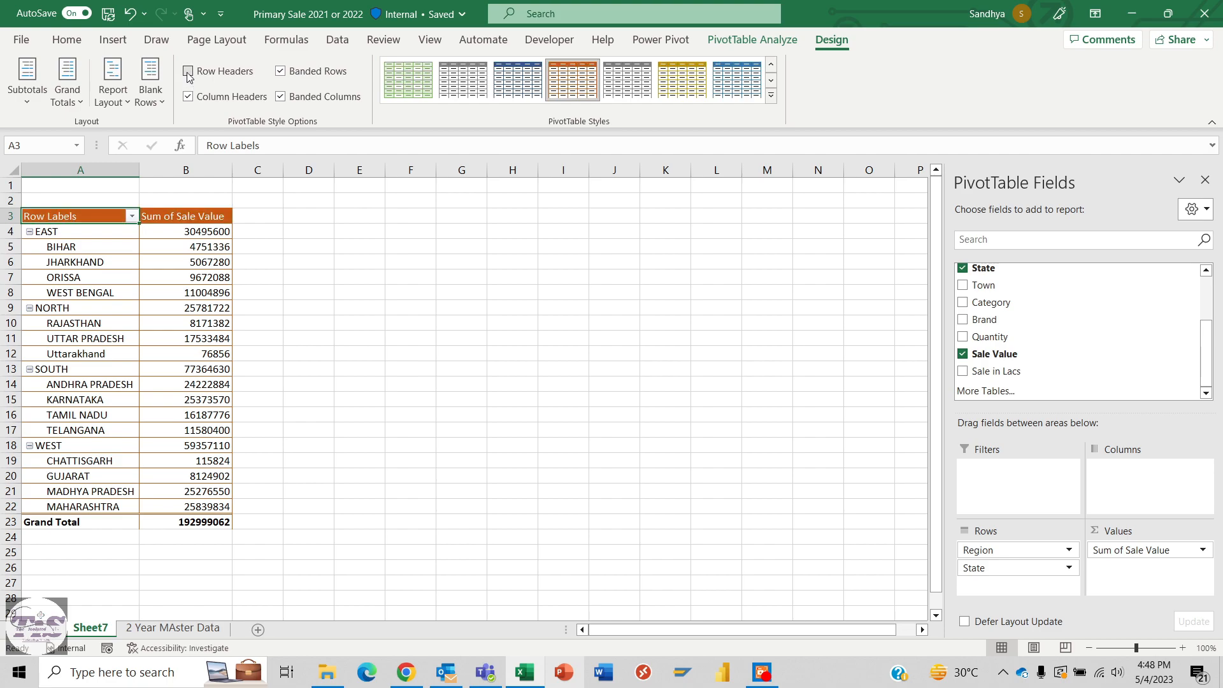
{"action": "left_click", "coordinate": [189, 72]}
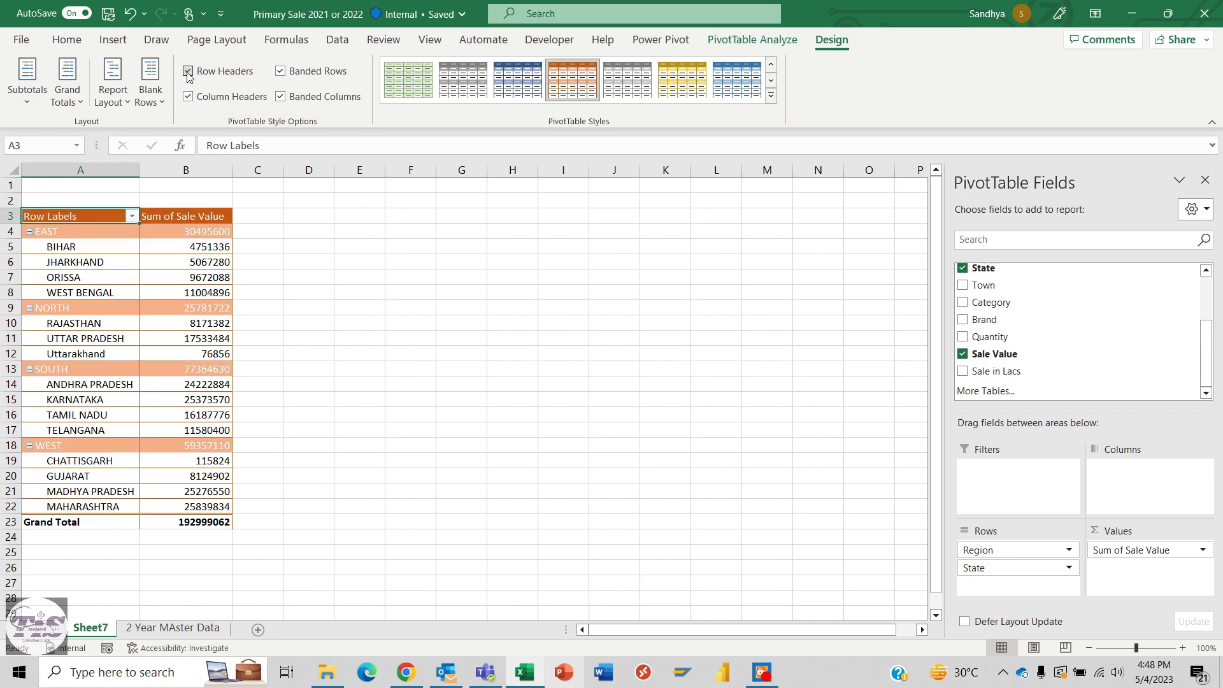
Insert a blank line after each item in the PivotTable and remove the blank lines again
{"action": "left_click", "coordinate": [163, 95]}
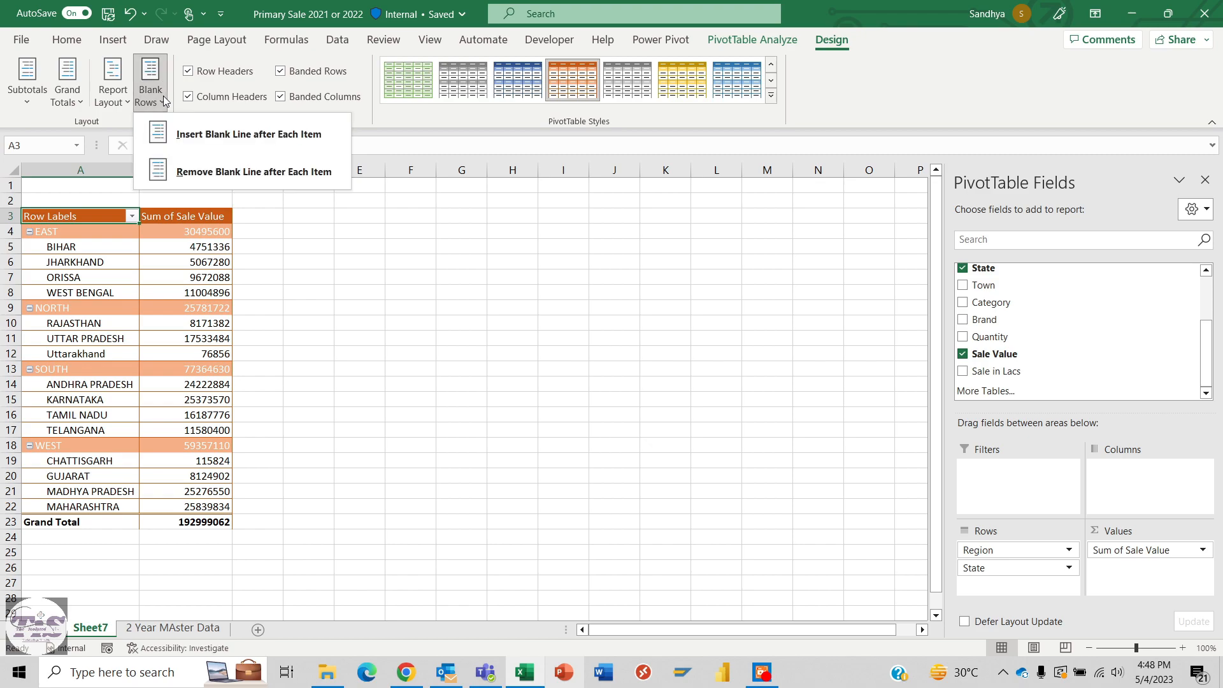
{"action": "left_click", "coordinate": [238, 133]}
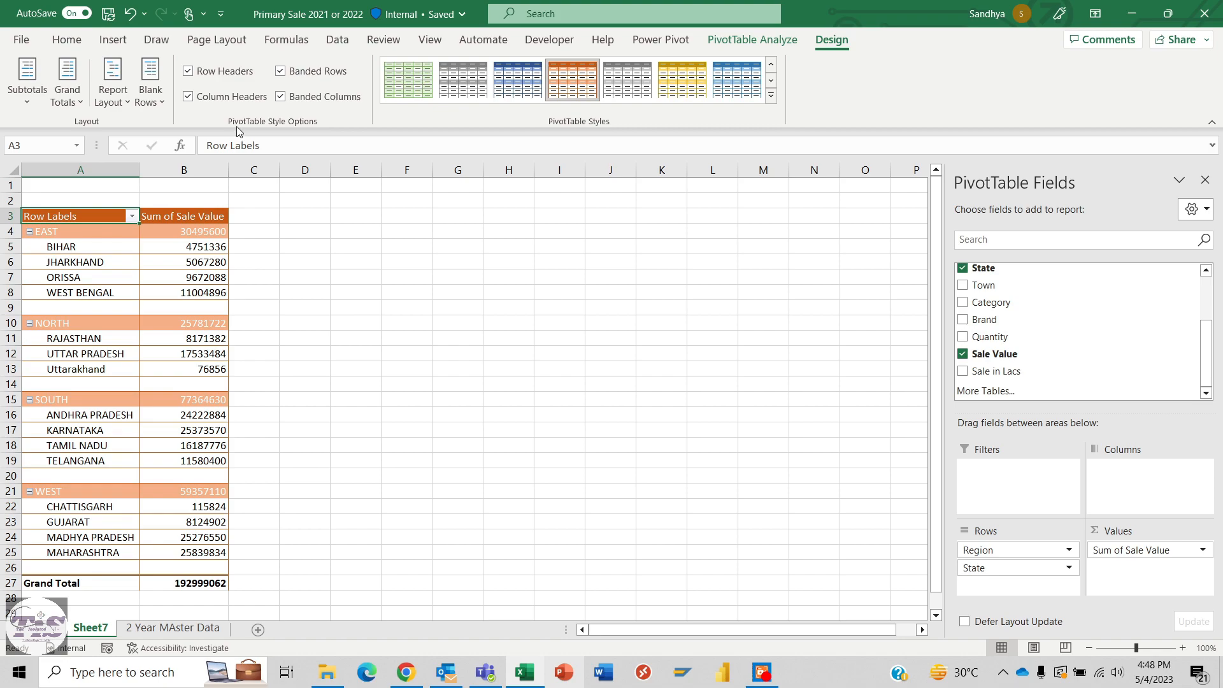
{"action": "left_click", "coordinate": [119, 101]}
{"action": "left_click", "coordinate": [151, 97]}
{"action": "left_click", "coordinate": [189, 170]}
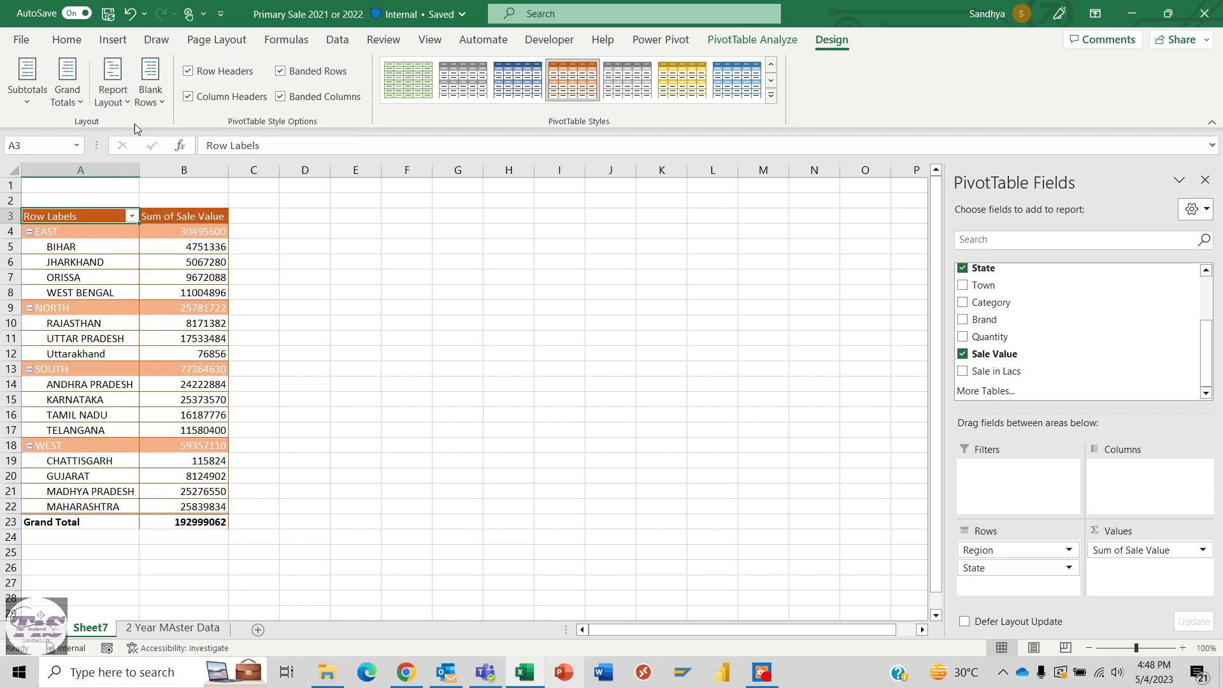
Try the compact form and the outline form as the PivotTable's report layout, checking the Region column cells
{"action": "left_click", "coordinate": [120, 102]}
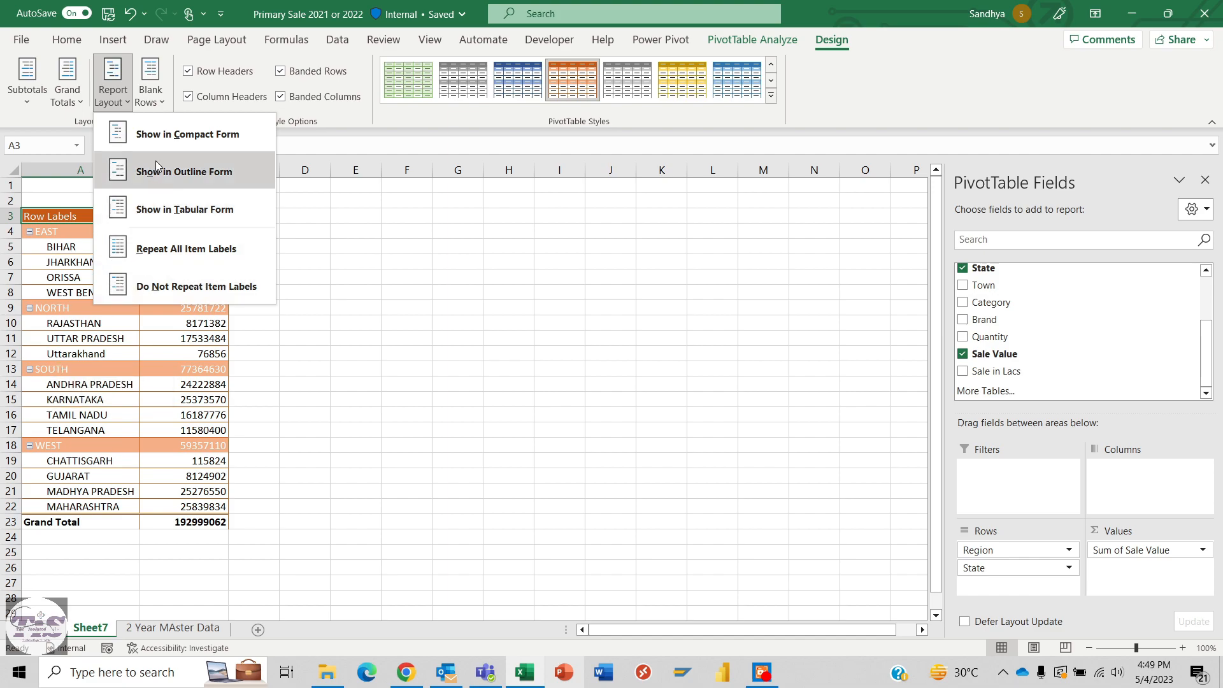
{"action": "left_click", "coordinate": [164, 134]}
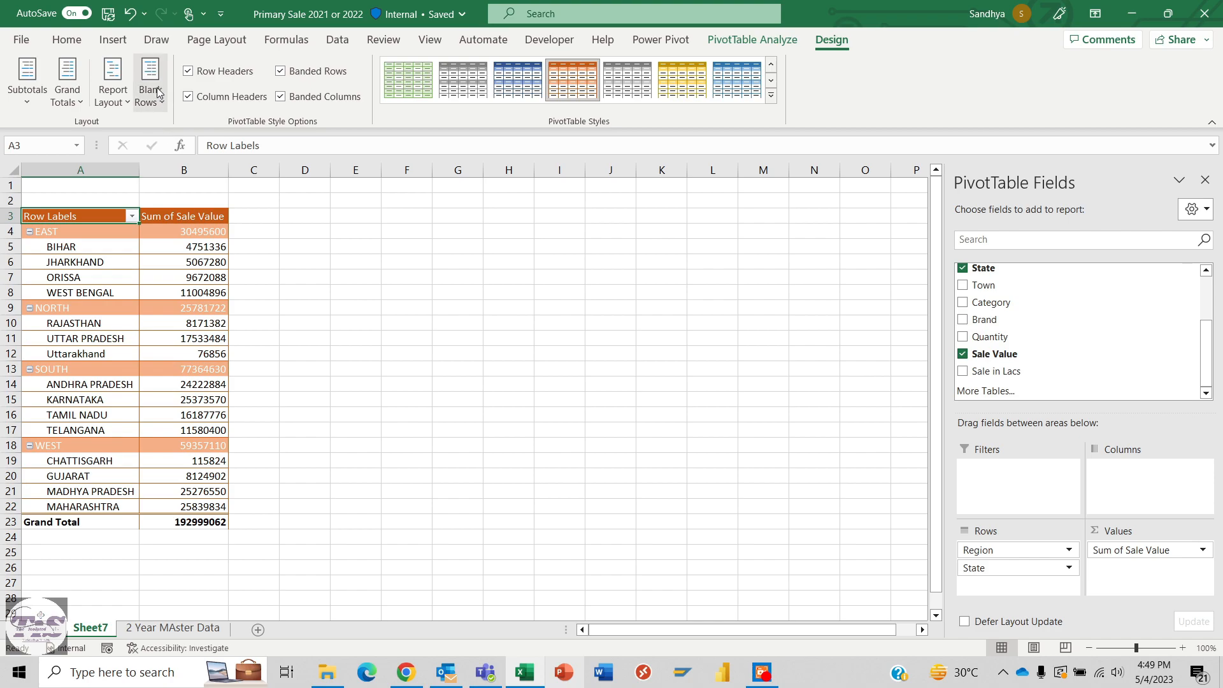
{"action": "left_click", "coordinate": [113, 92]}
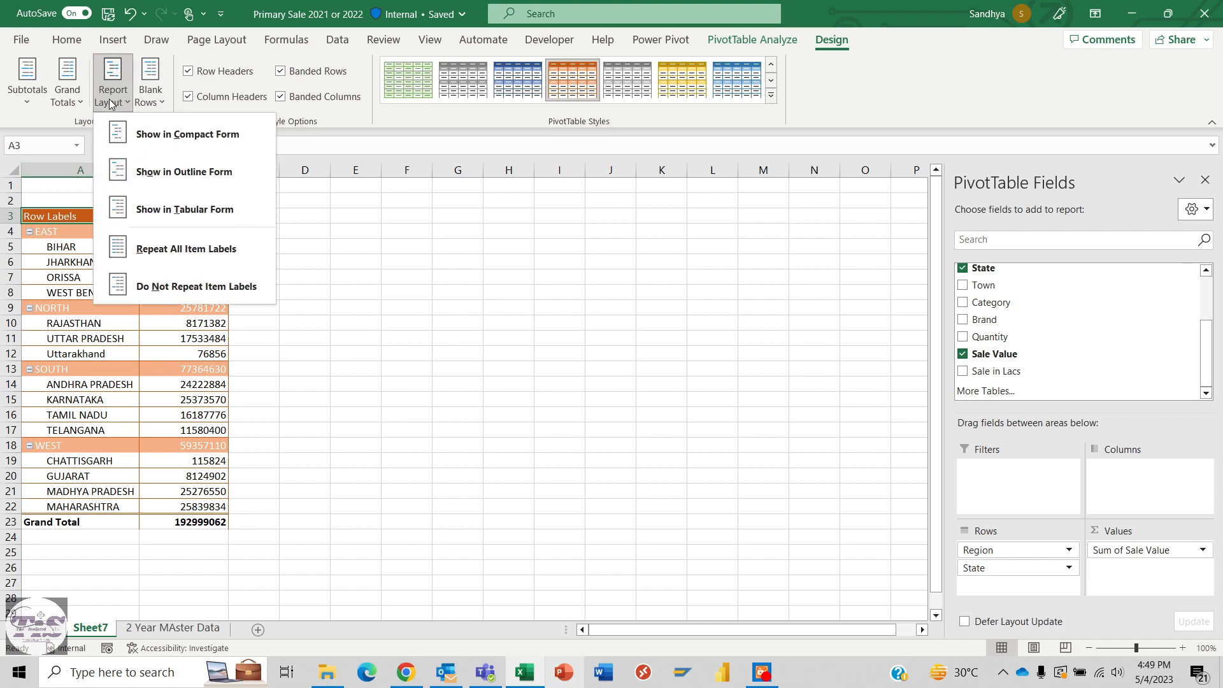
{"action": "left_click", "coordinate": [175, 173]}
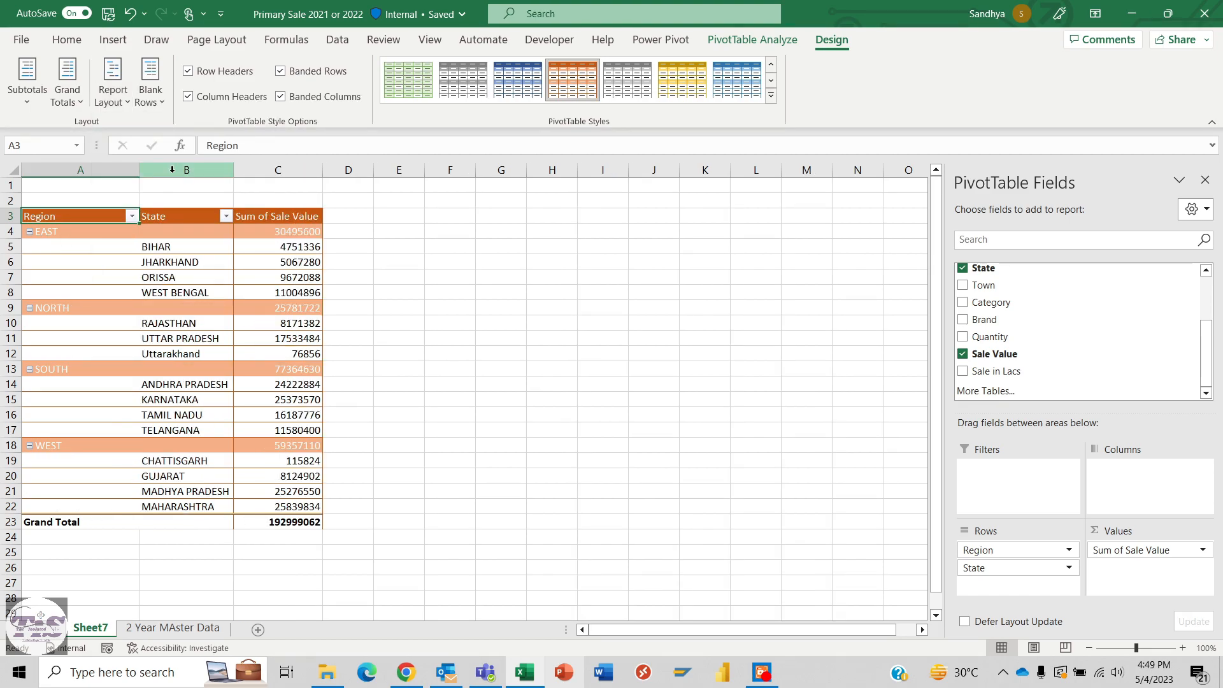
{"action": "left_click", "coordinate": [76, 233]}
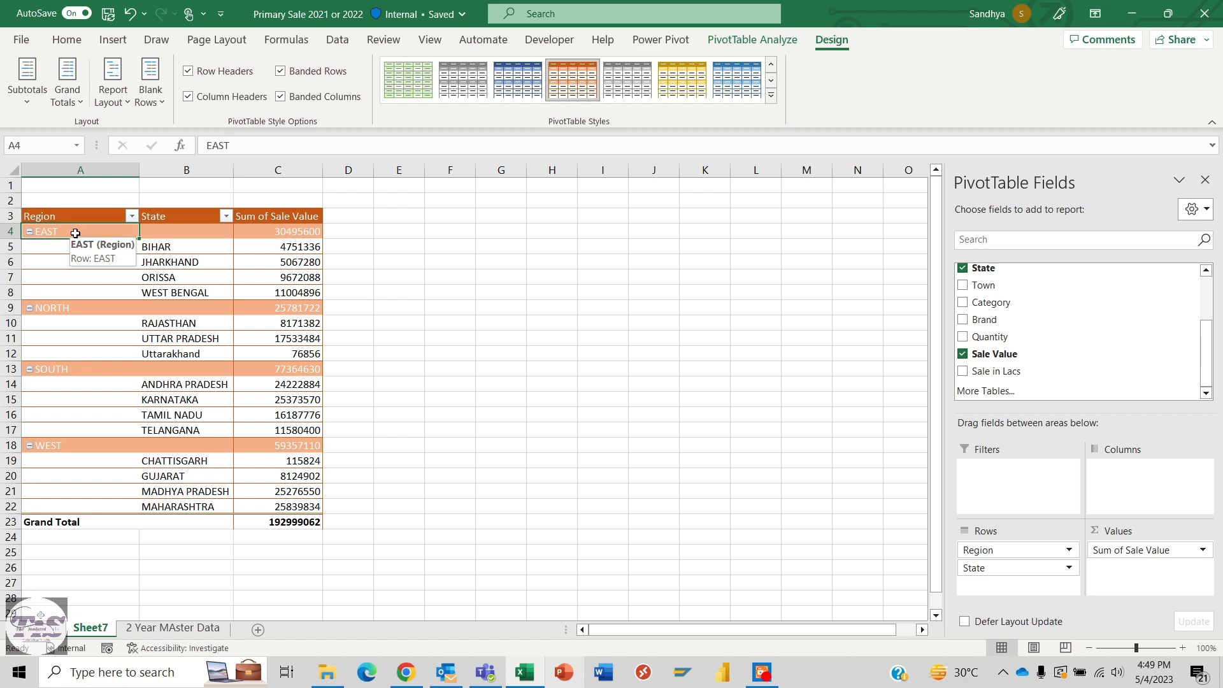
{"action": "left_click", "coordinate": [67, 243]}
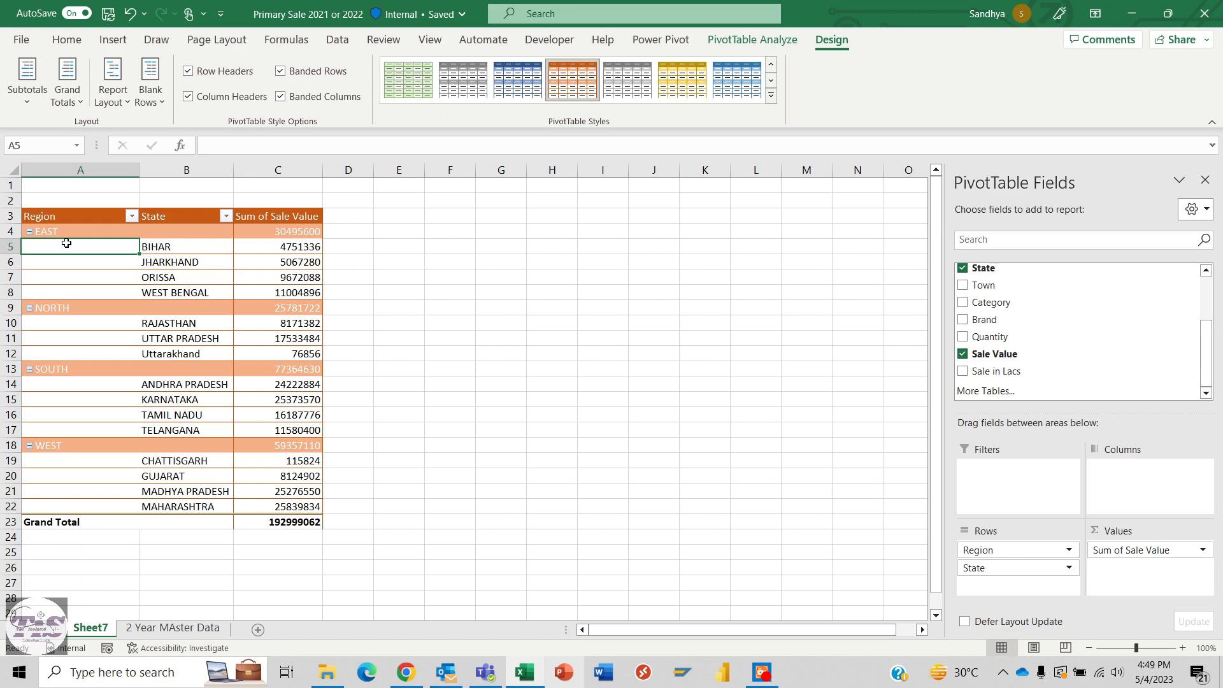
Show the PivotTable in tabular form and repeat all item labels
{"action": "left_click", "coordinate": [113, 80]}
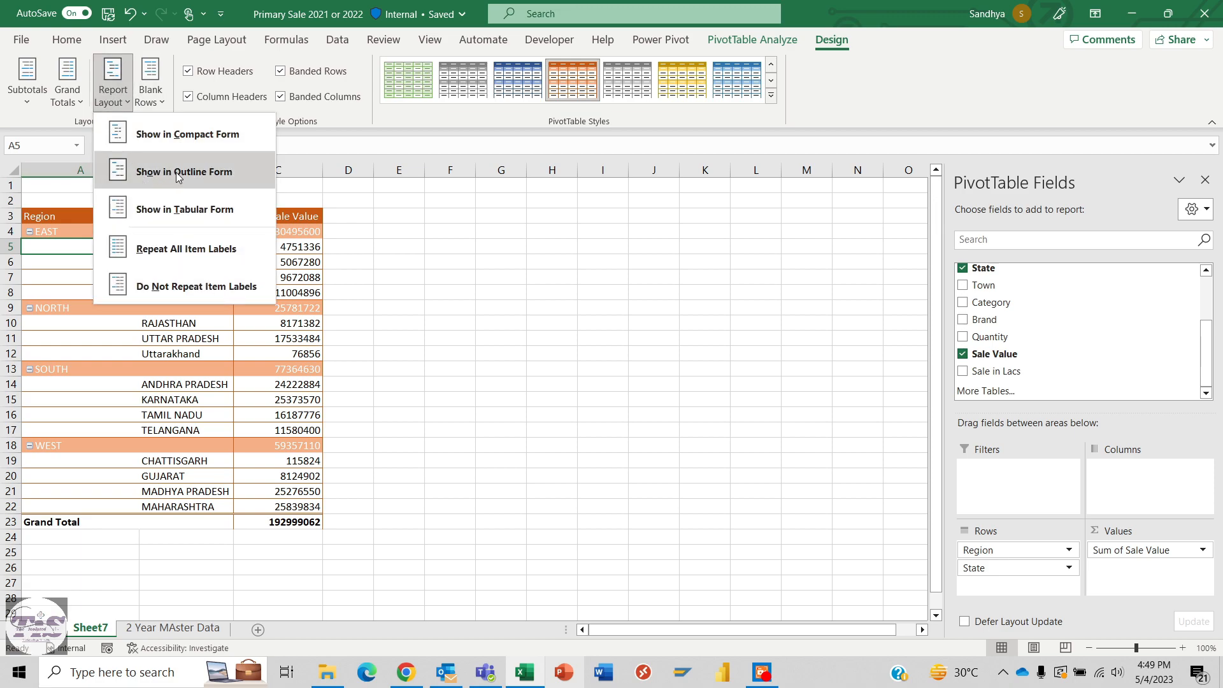
{"action": "left_click", "coordinate": [184, 201]}
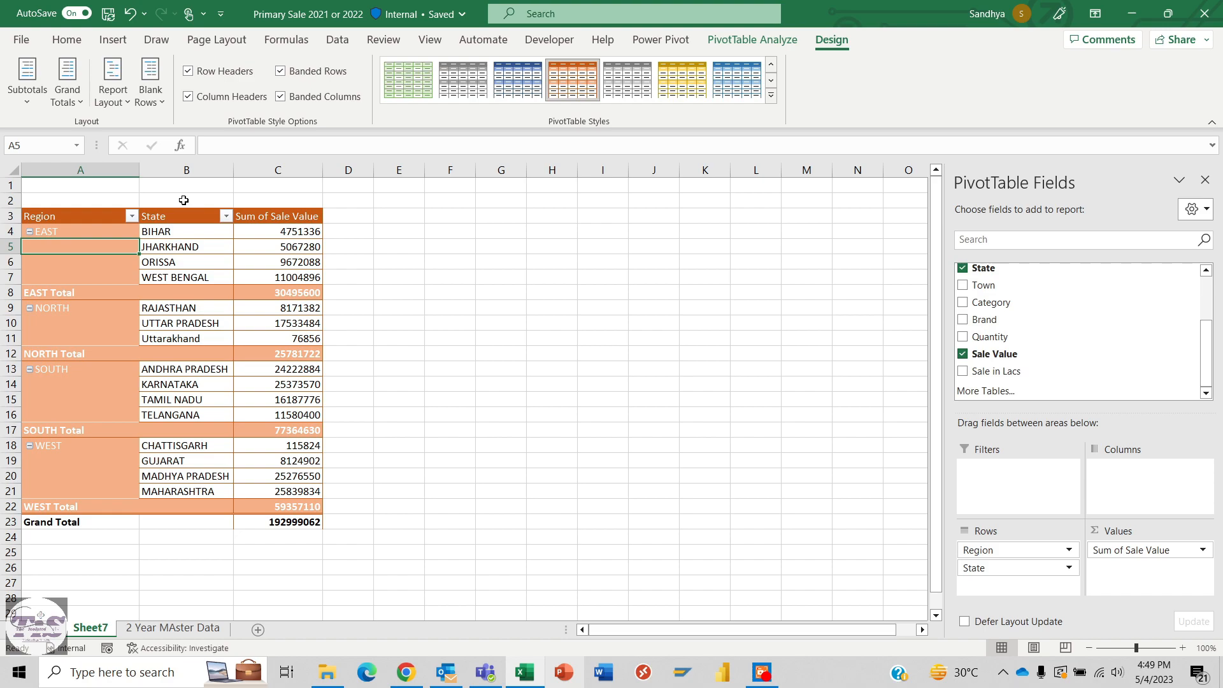
{"action": "left_click", "coordinate": [111, 84]}
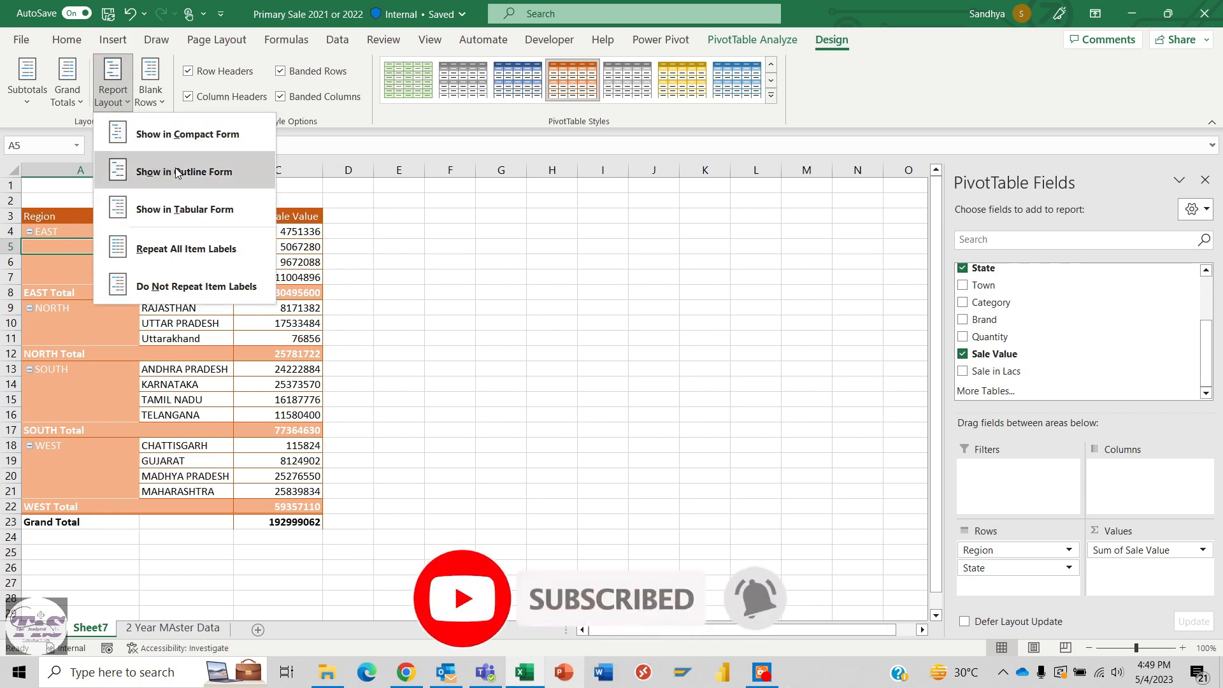
{"action": "left_click", "coordinate": [194, 248]}
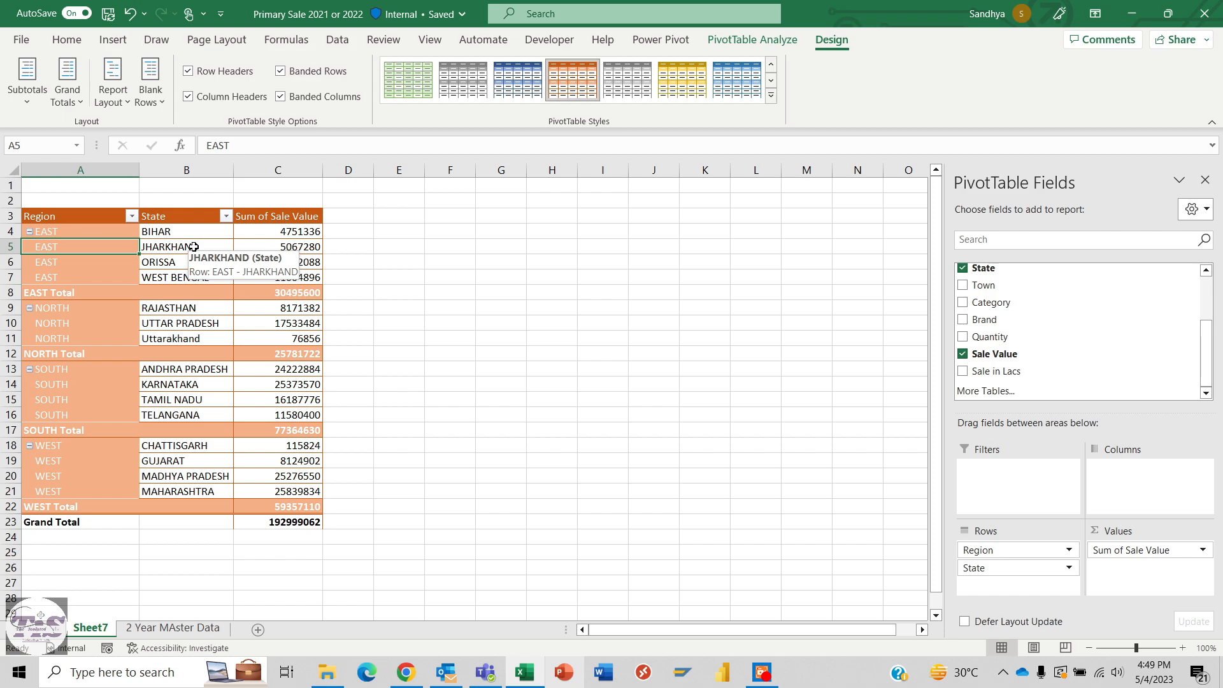
Stop repeating the item labels in the PivotTable's Region column
{"action": "left_click", "coordinate": [112, 104]}
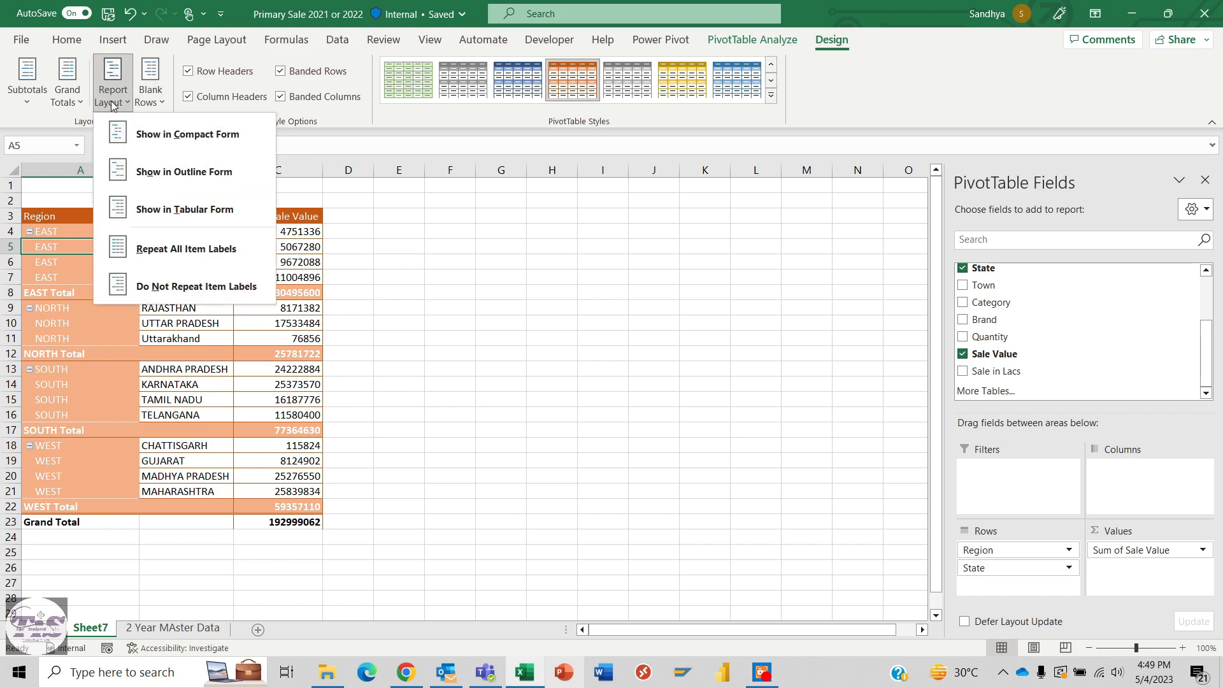
{"action": "left_click", "coordinate": [196, 285]}
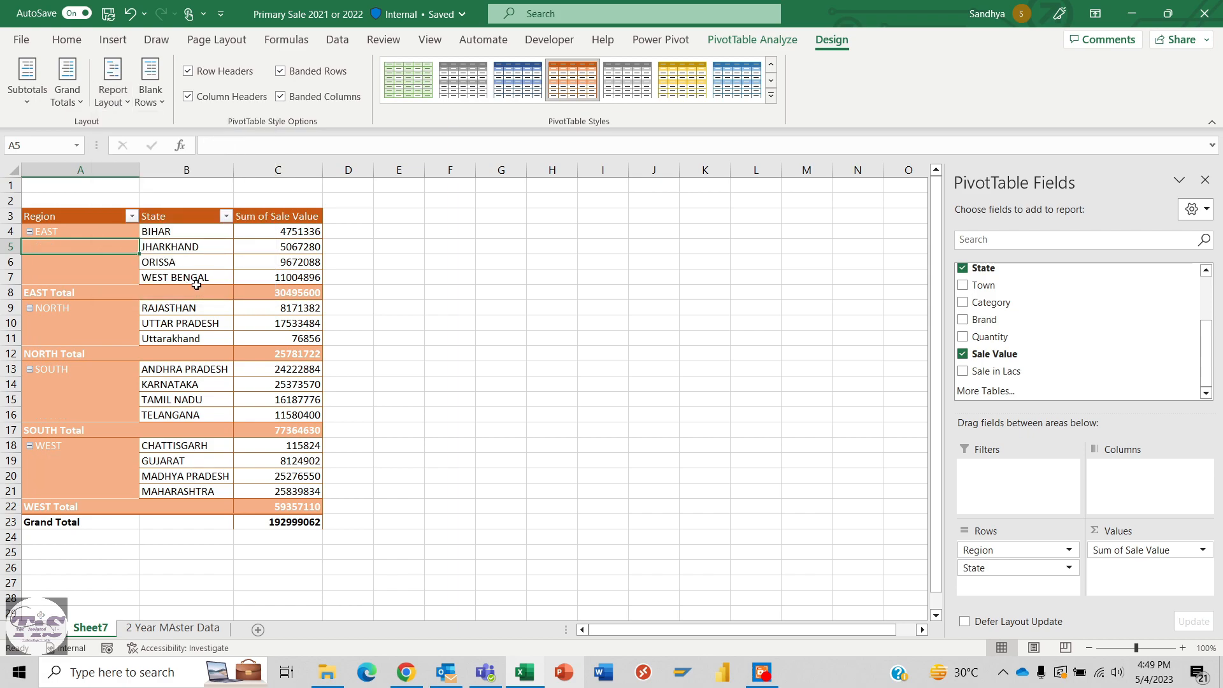
Turn the PivotTable's grand totals off for rows and columns and turn them back on for both
{"action": "left_click", "coordinate": [78, 103]}
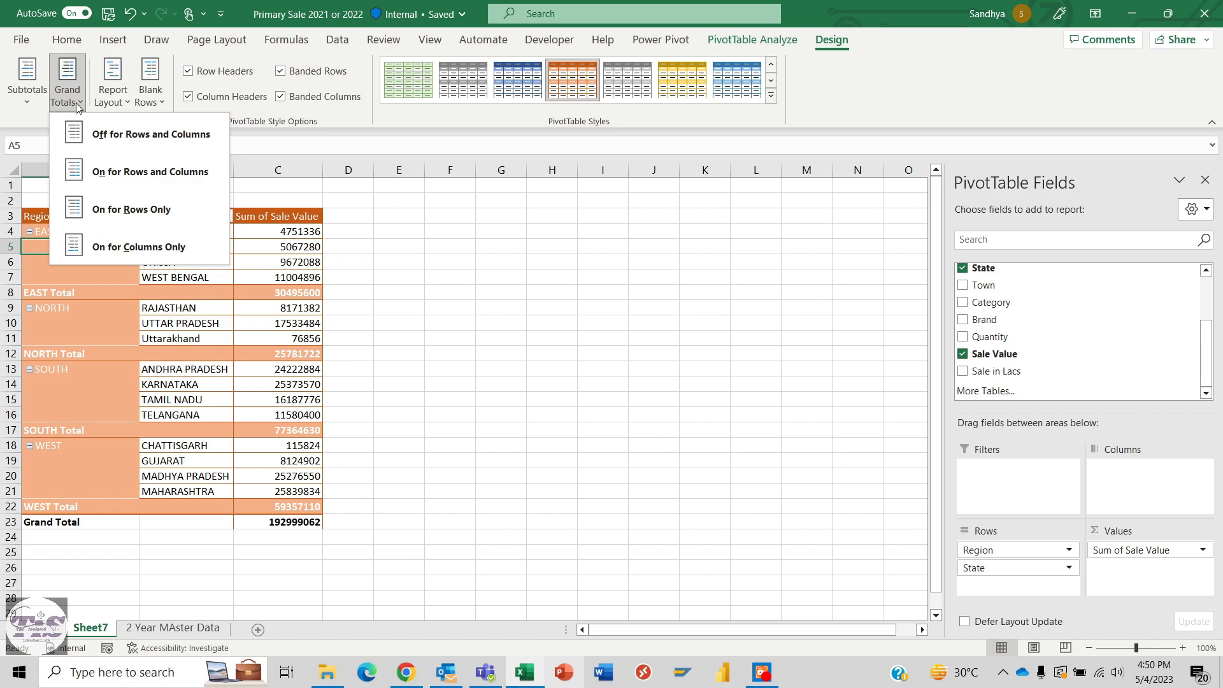
{"action": "left_click", "coordinate": [139, 141]}
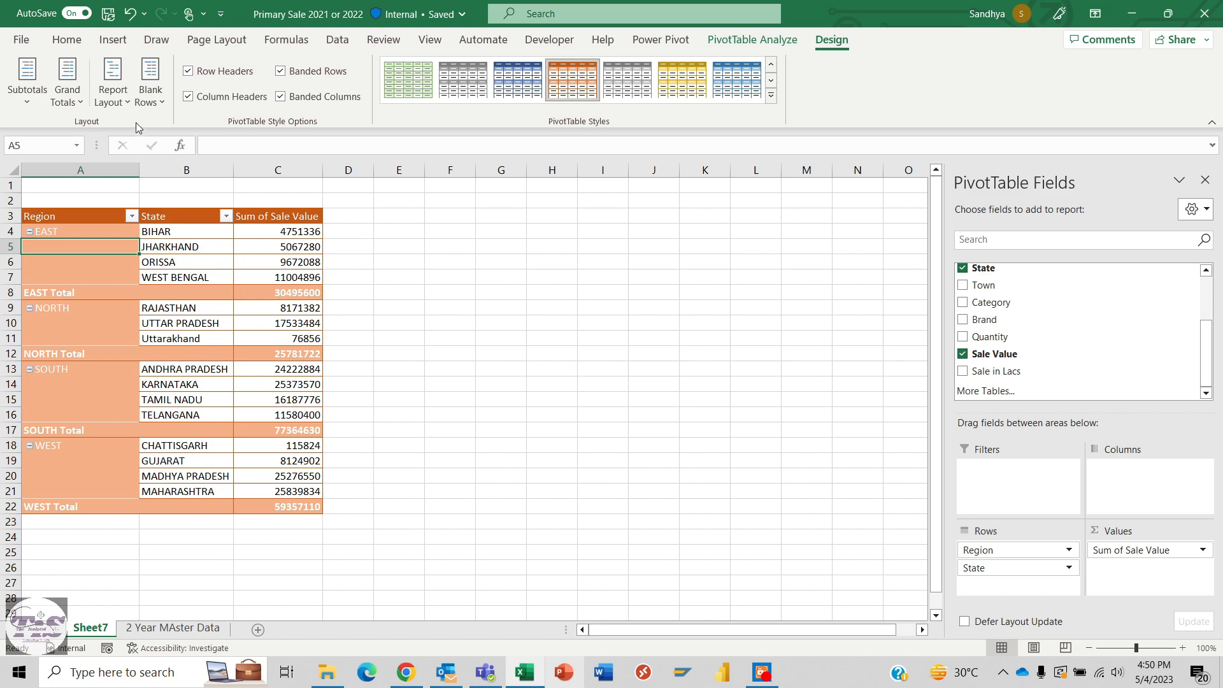
{"action": "left_click", "coordinate": [67, 86]}
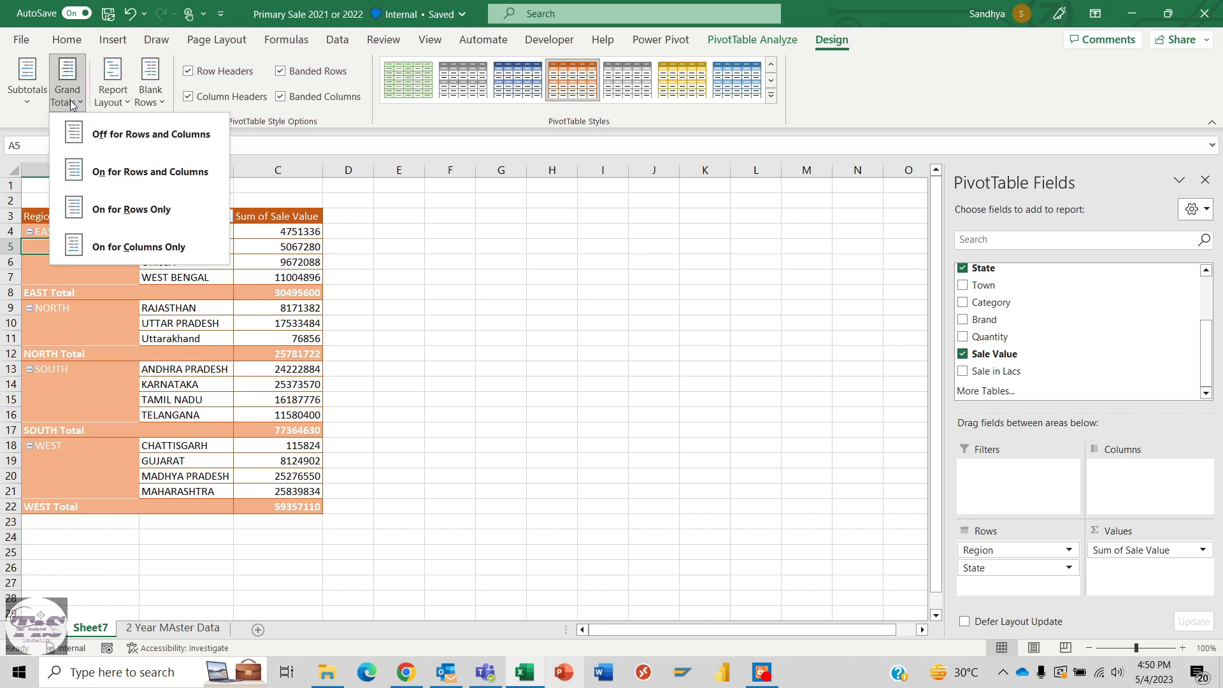
{"action": "left_click", "coordinate": [128, 177]}
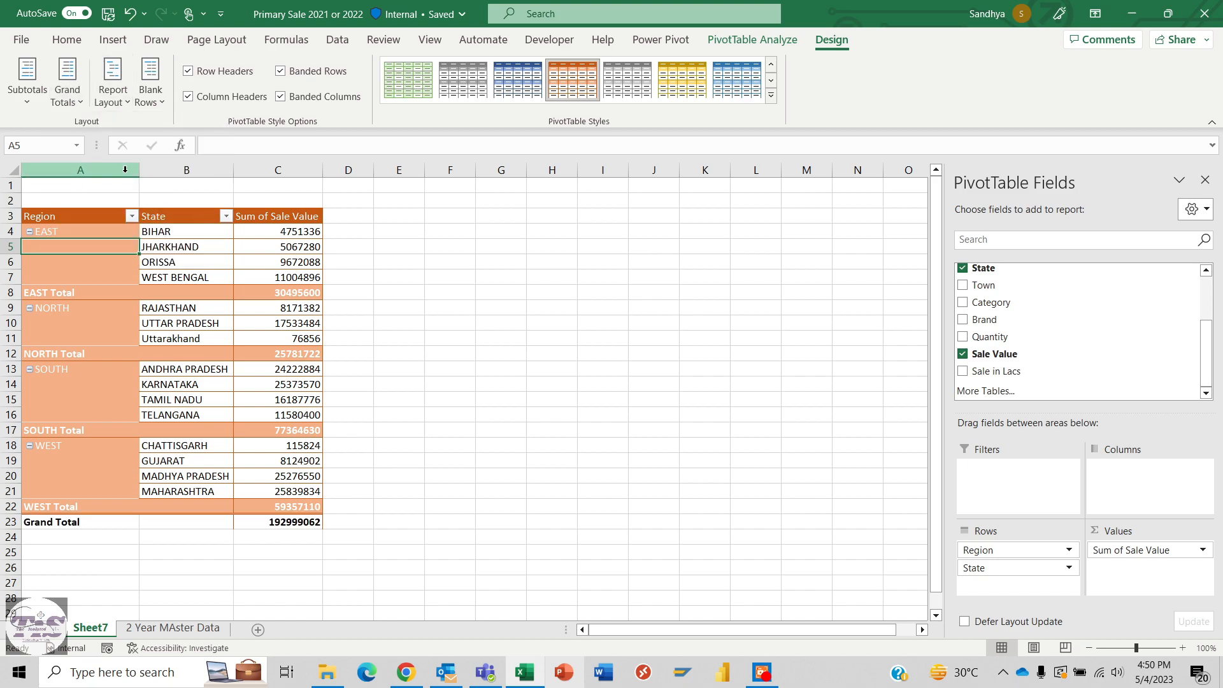
Try grand totals for rows only, and switch the PivotTable to grand totals for columns only
{"action": "left_click", "coordinate": [66, 86]}
{"action": "left_click", "coordinate": [124, 214]}
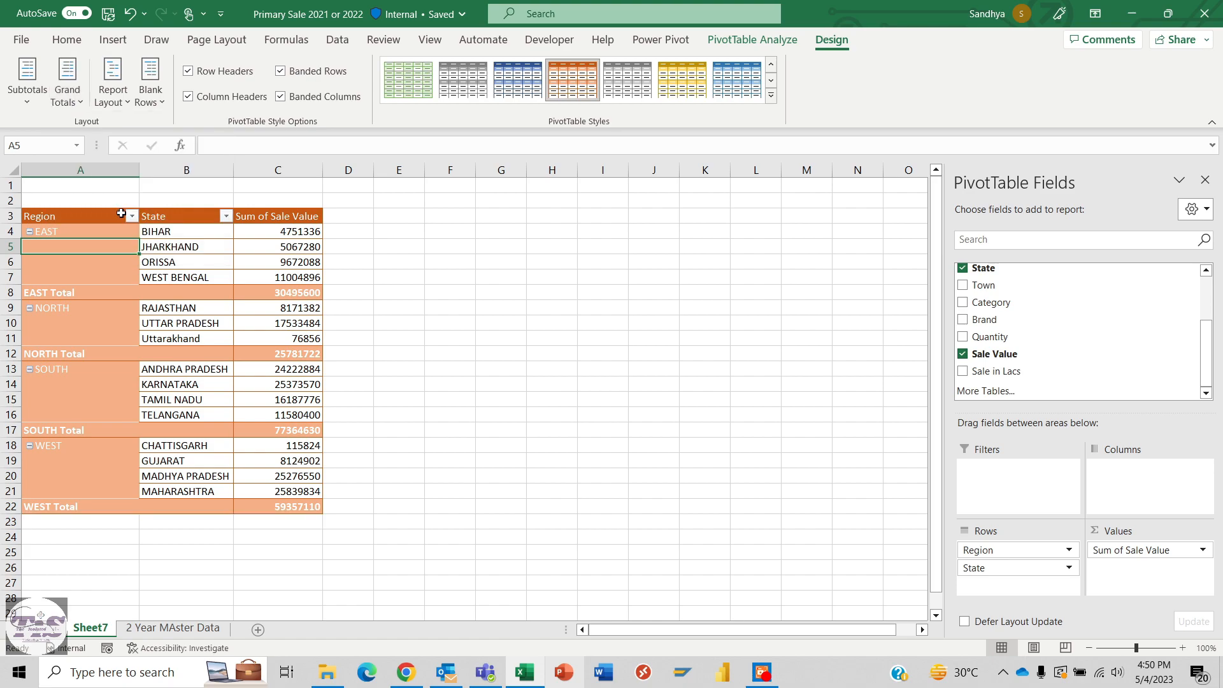
{"action": "left_click", "coordinate": [67, 89]}
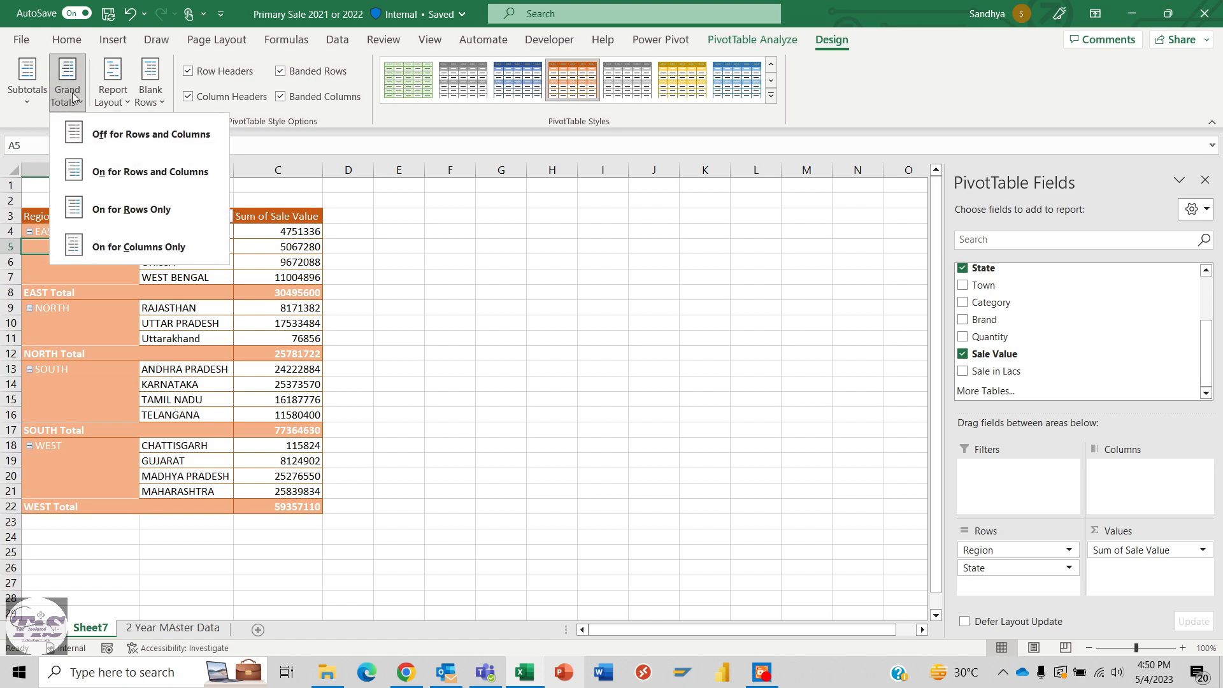
{"action": "left_click", "coordinate": [146, 248]}
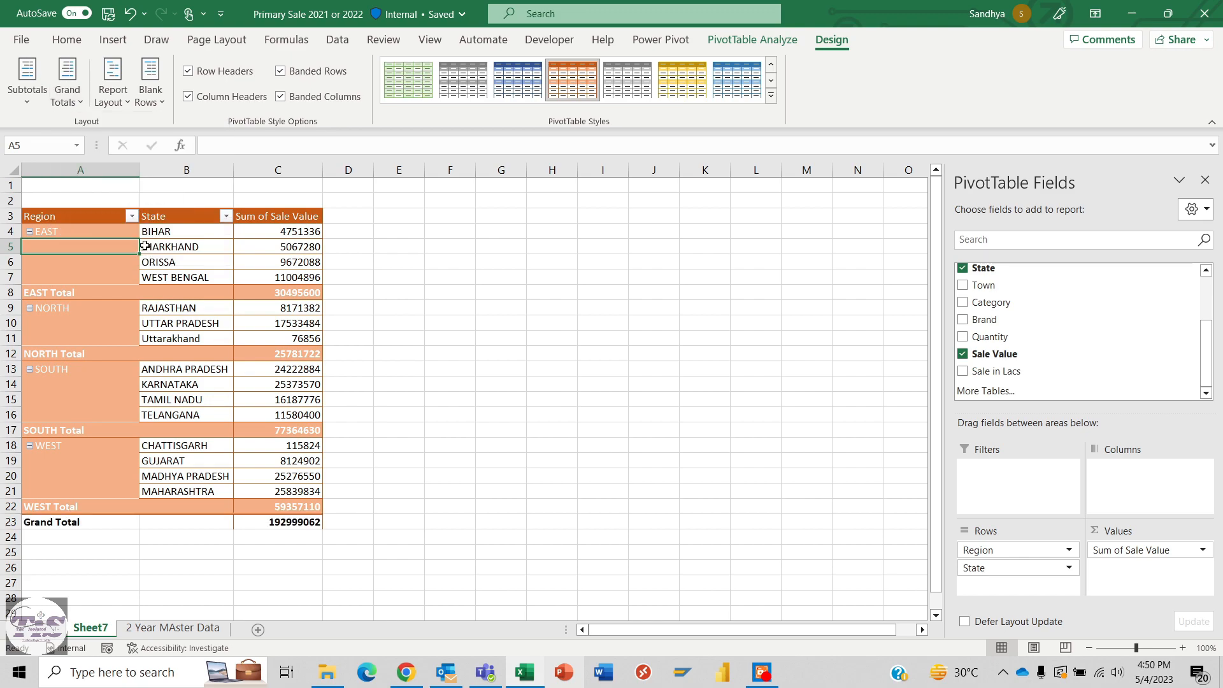
Point out the EAST and NORTH total rows, and hide the PivotTable's subtotals and restore them at the bottom of each group
{"action": "left_click", "coordinate": [75, 294]}
{"action": "left_click", "coordinate": [11, 292]}
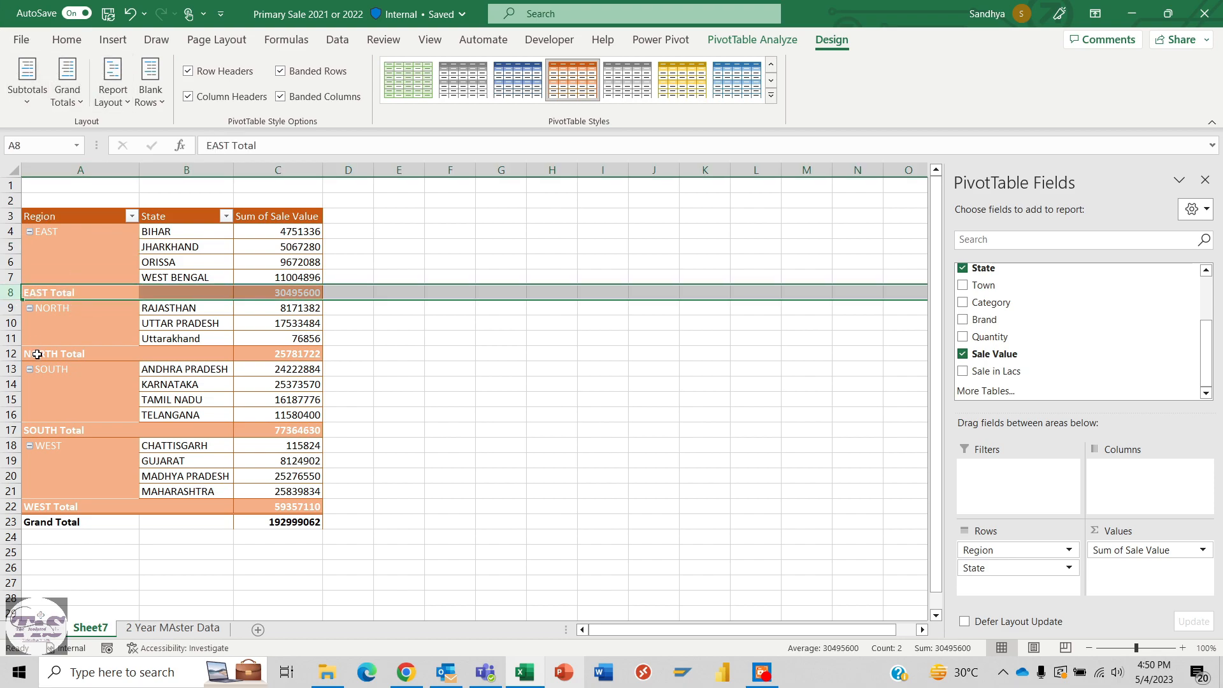
{"action": "left_click", "coordinate": [11, 354]}
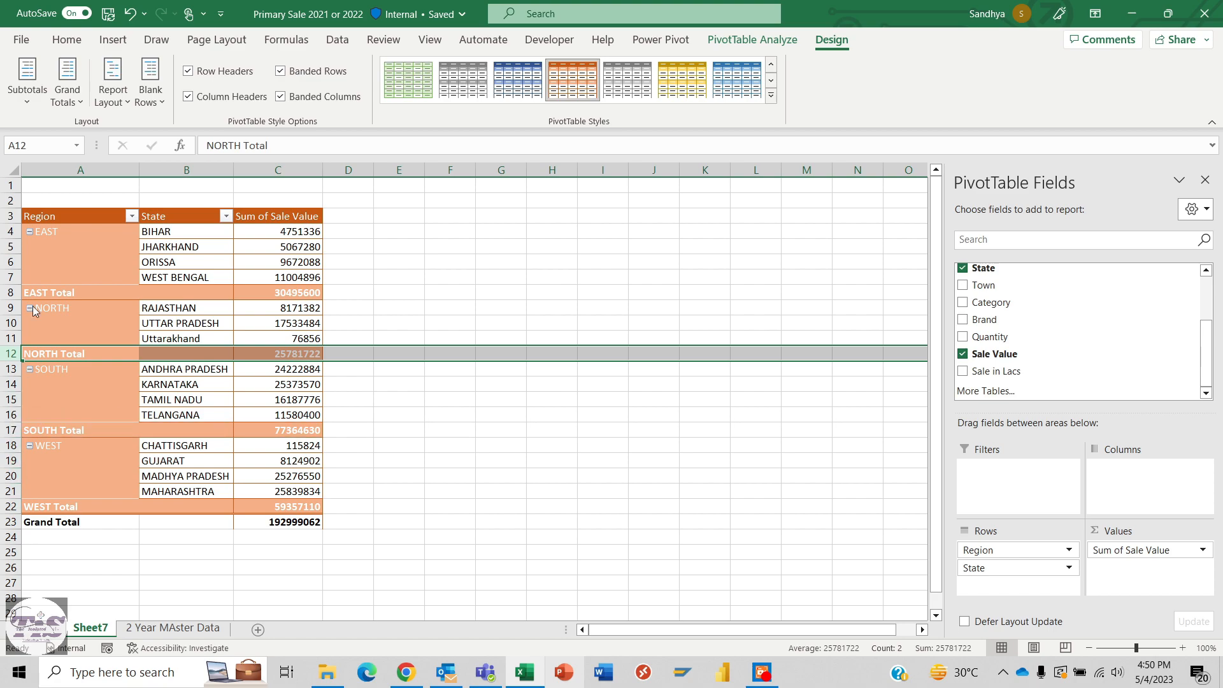
{"action": "left_click", "coordinate": [25, 96]}
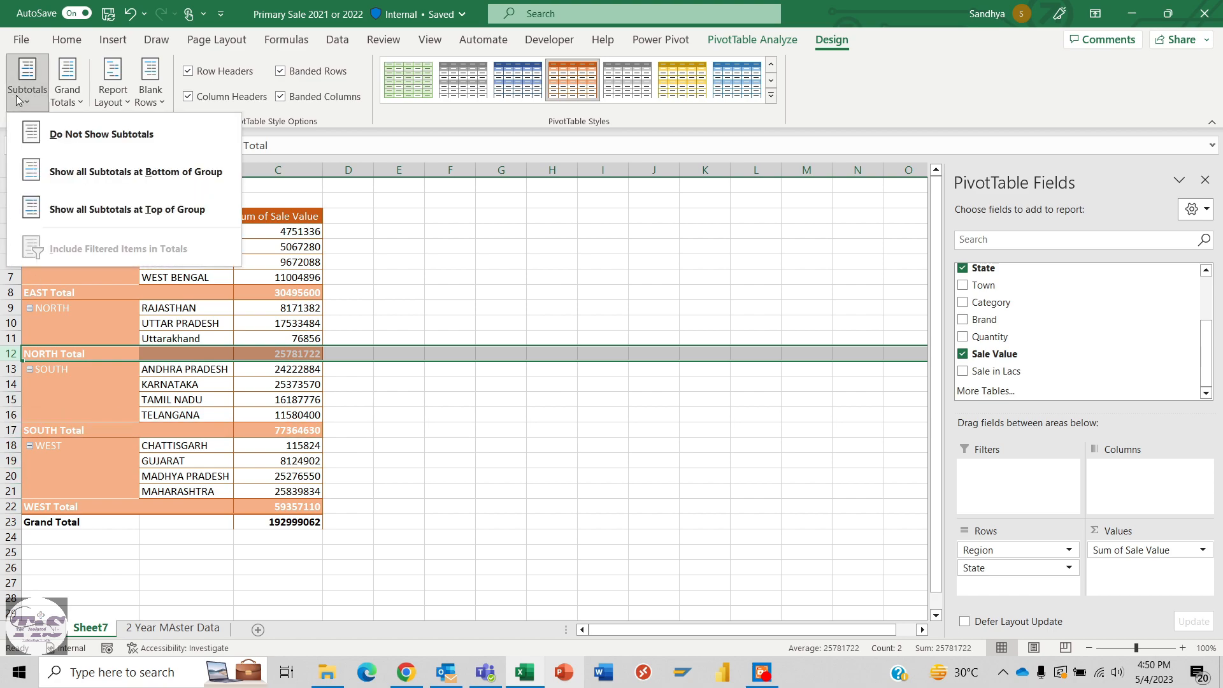
{"action": "left_click", "coordinate": [97, 132]}
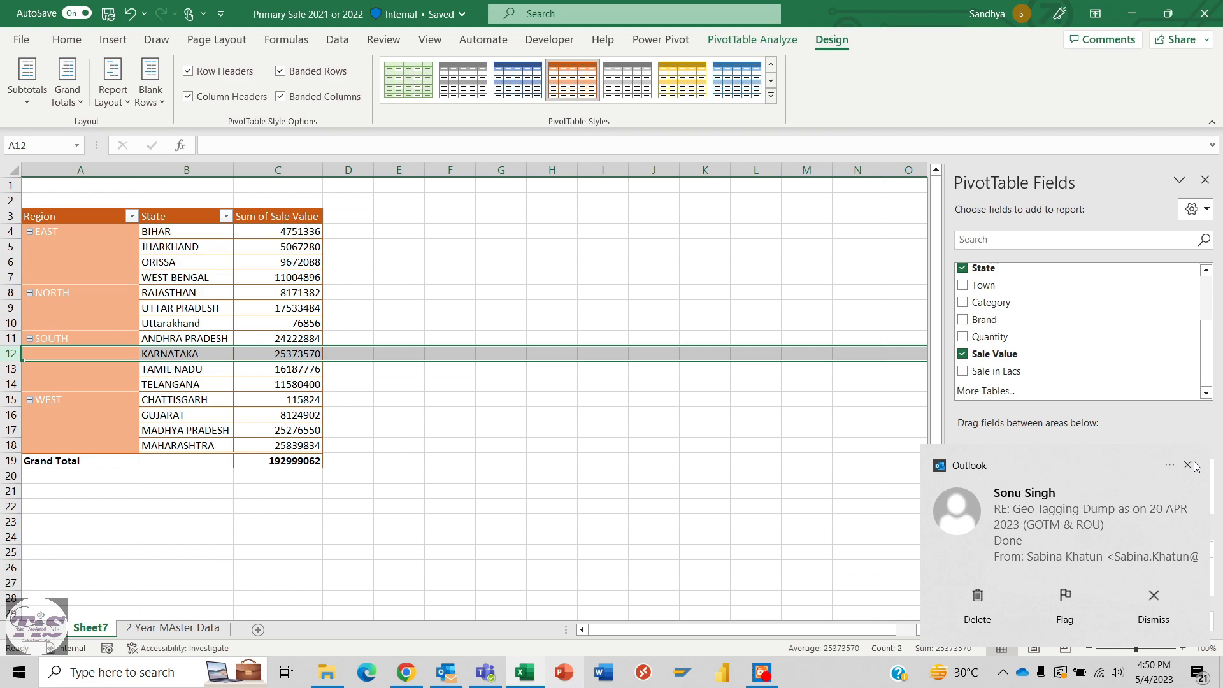
{"action": "left_click", "coordinate": [1190, 465]}
{"action": "left_click", "coordinate": [28, 105]}
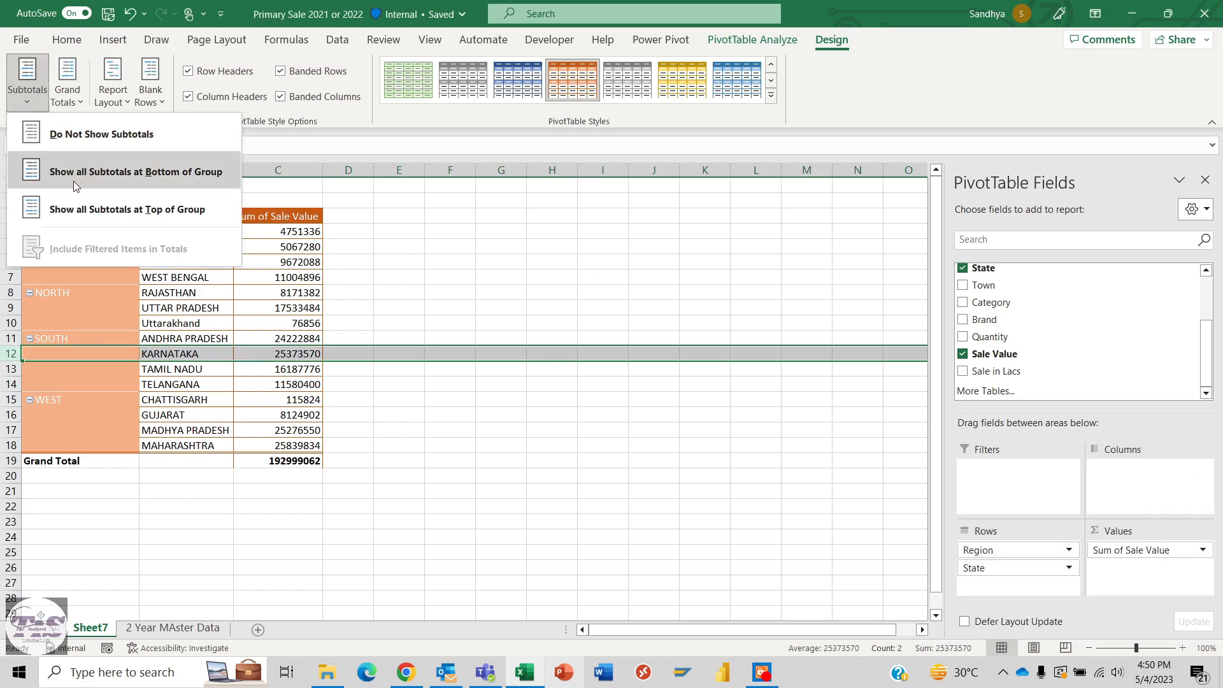
{"action": "left_click", "coordinate": [171, 179]}
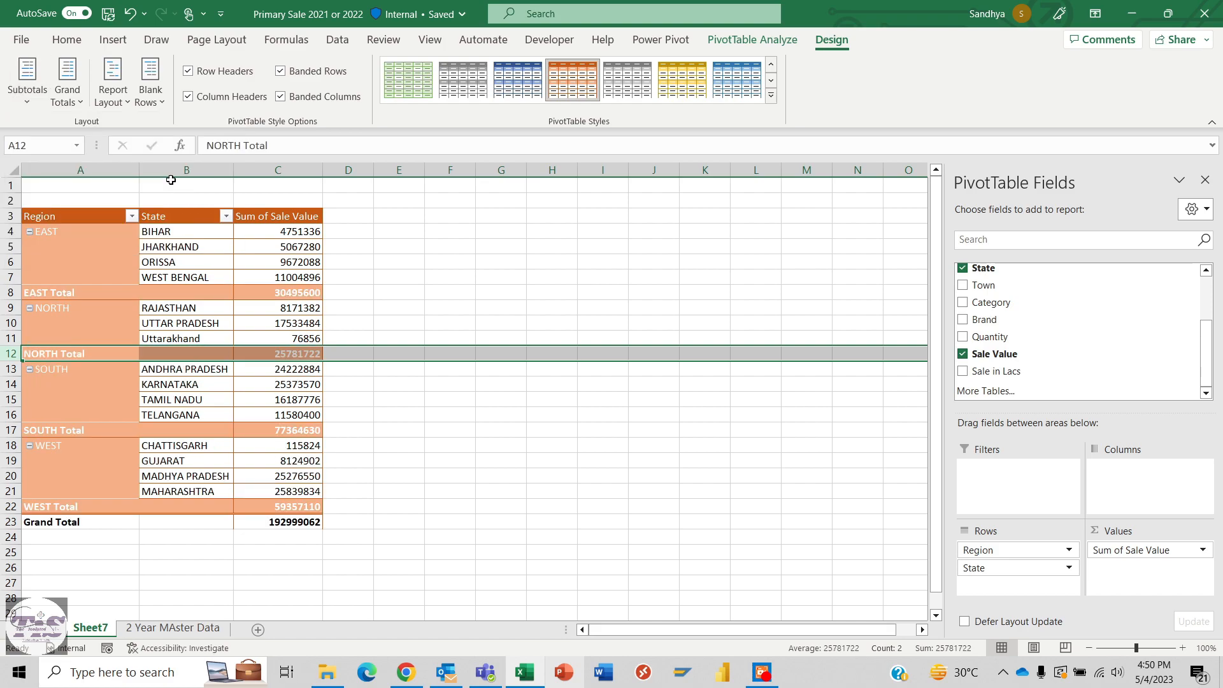
Try showing all subtotals at the top of each group, reapplying the option with a State cell selected
{"action": "left_click", "coordinate": [28, 89]}
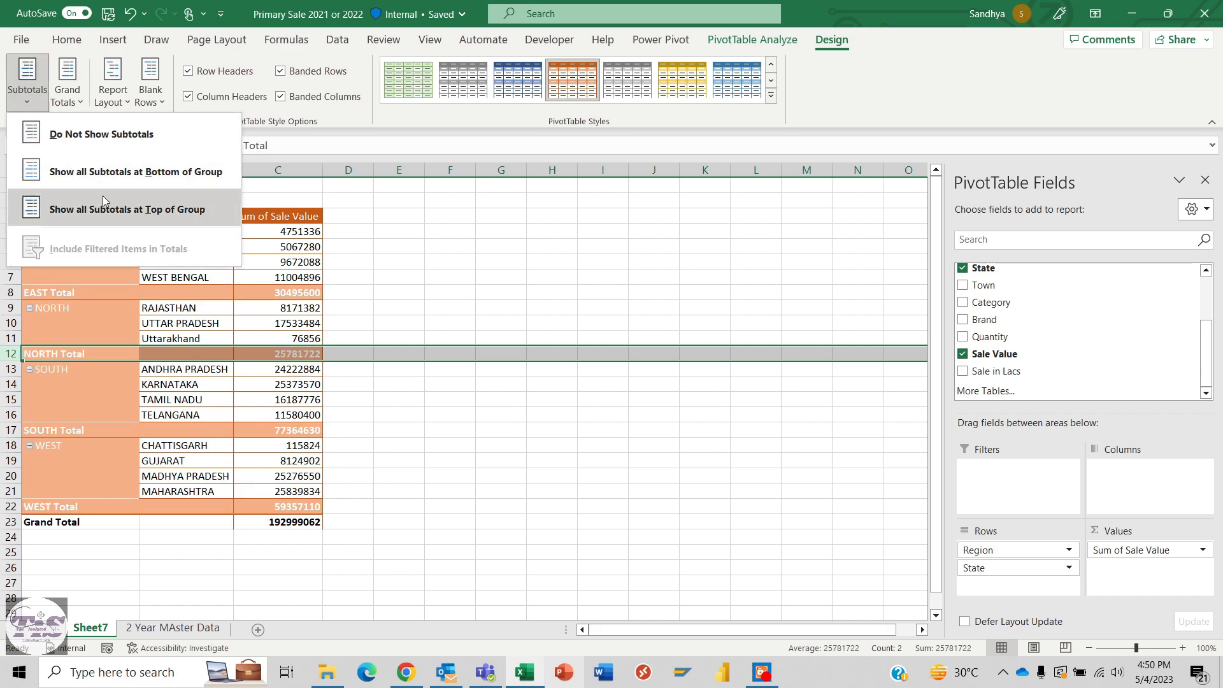
{"action": "left_click", "coordinate": [108, 214]}
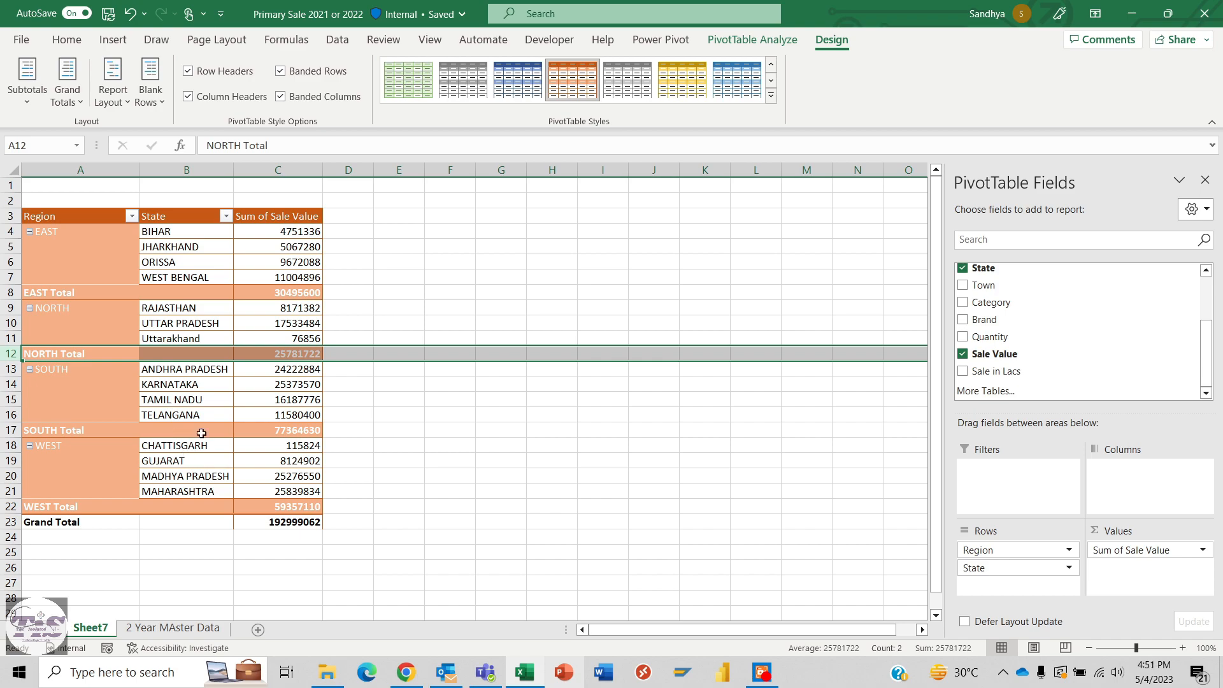
{"action": "left_click", "coordinate": [211, 325]}
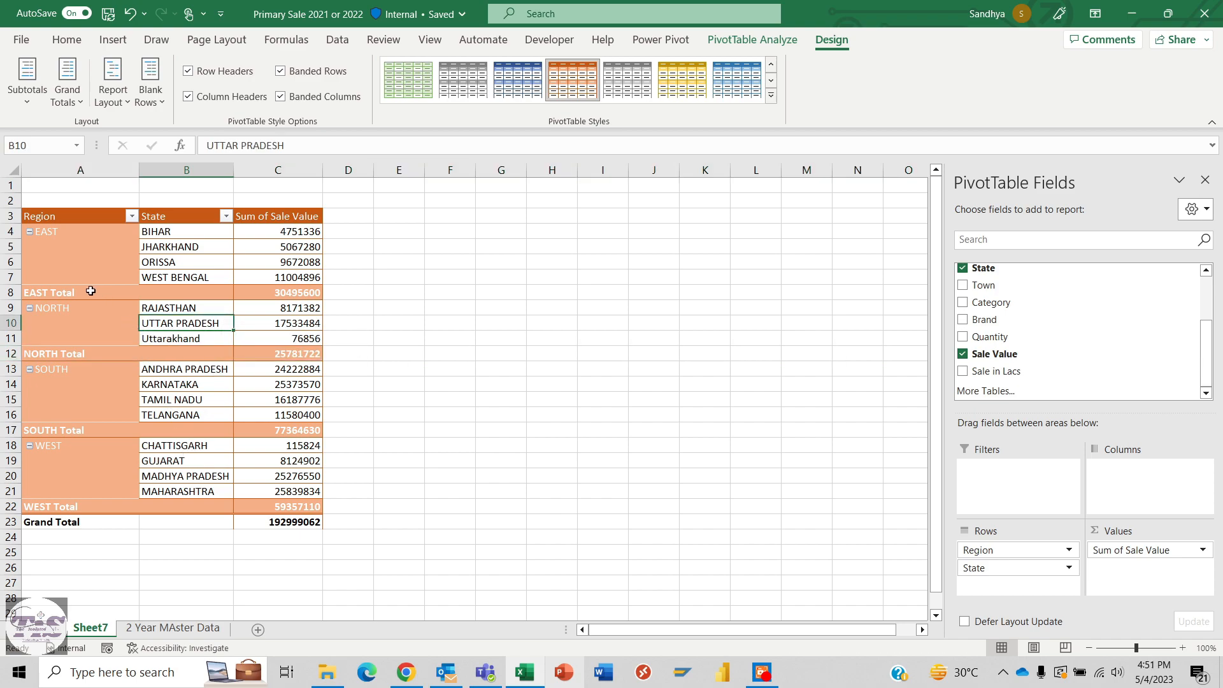
{"action": "left_click", "coordinate": [34, 97]}
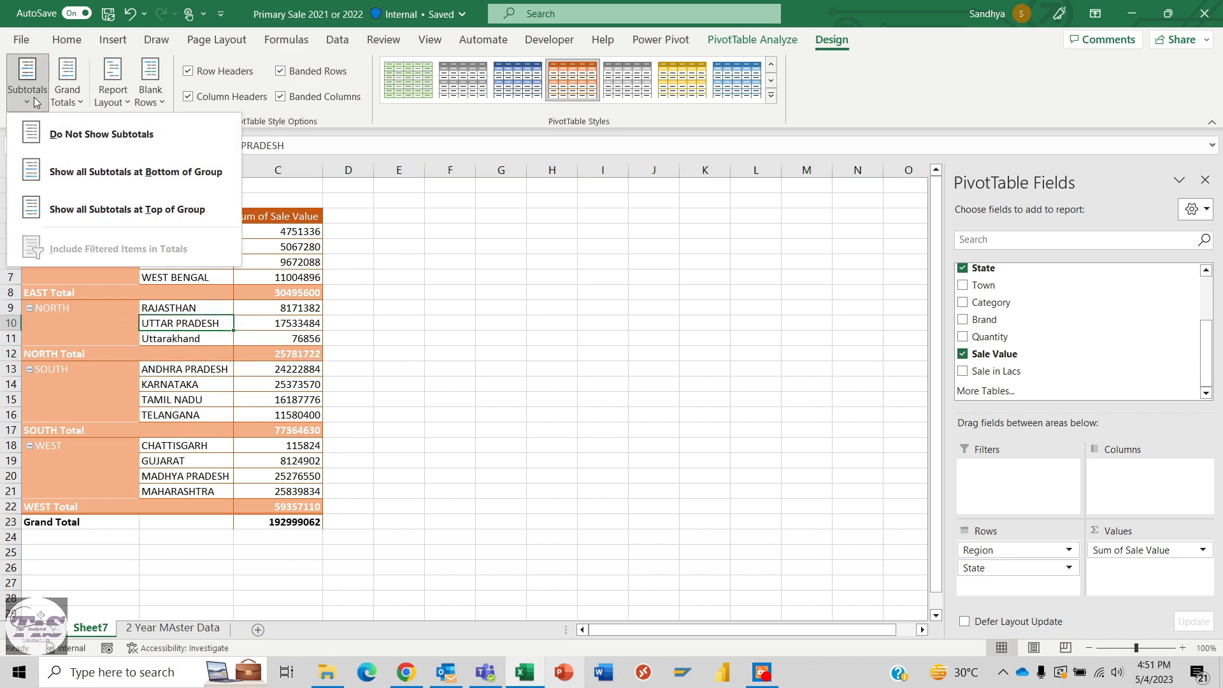
{"action": "left_click", "coordinate": [112, 210]}
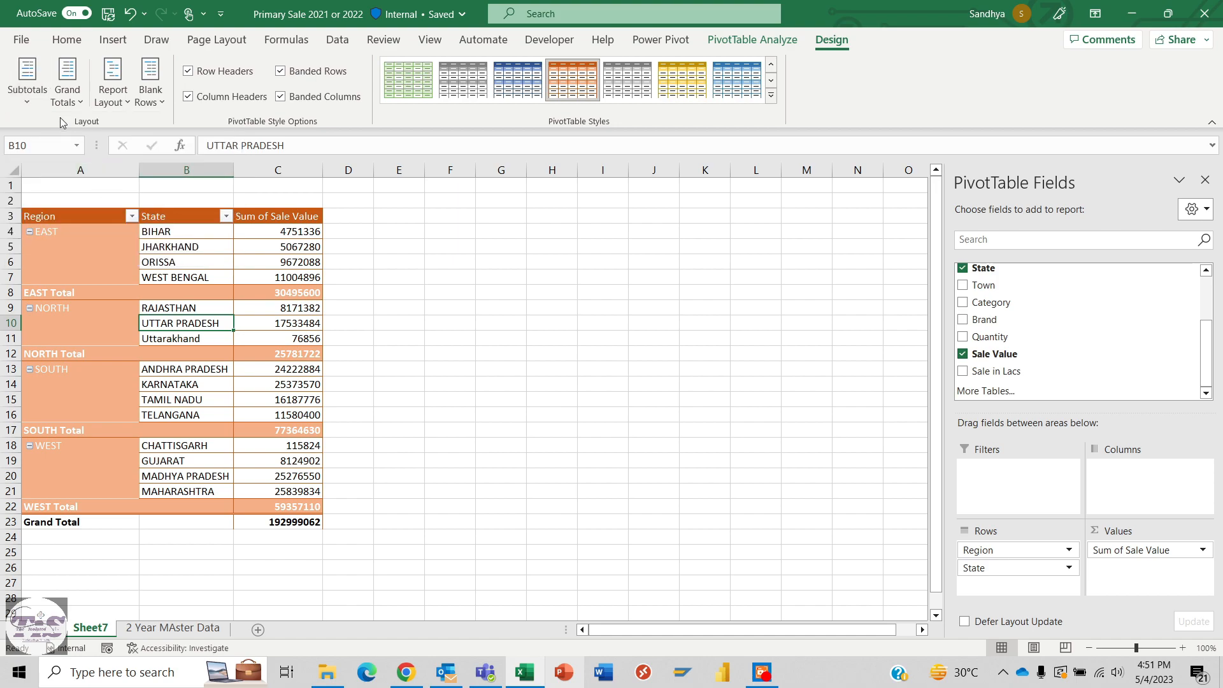
Hide the PivotTable's subtotals and set them to show at the top of each group again
{"action": "left_click", "coordinate": [28, 83]}
{"action": "left_click", "coordinate": [75, 127]}
{"action": "left_click", "coordinate": [27, 83]}
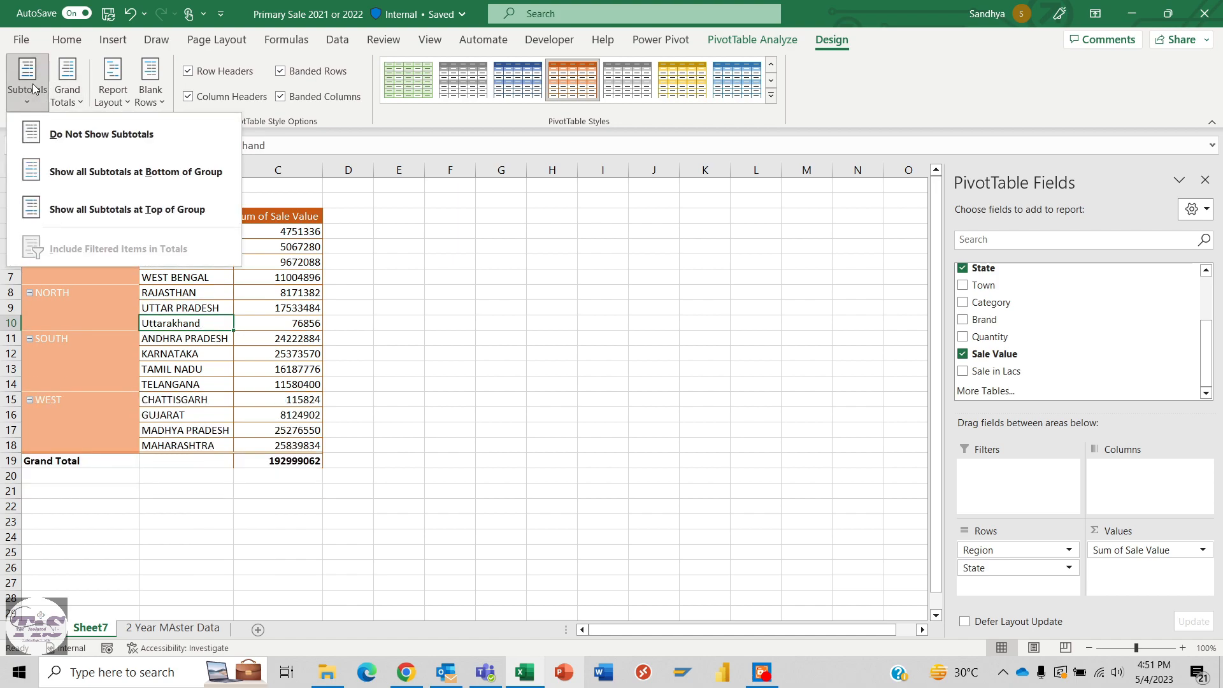
{"action": "left_click", "coordinate": [79, 209]}
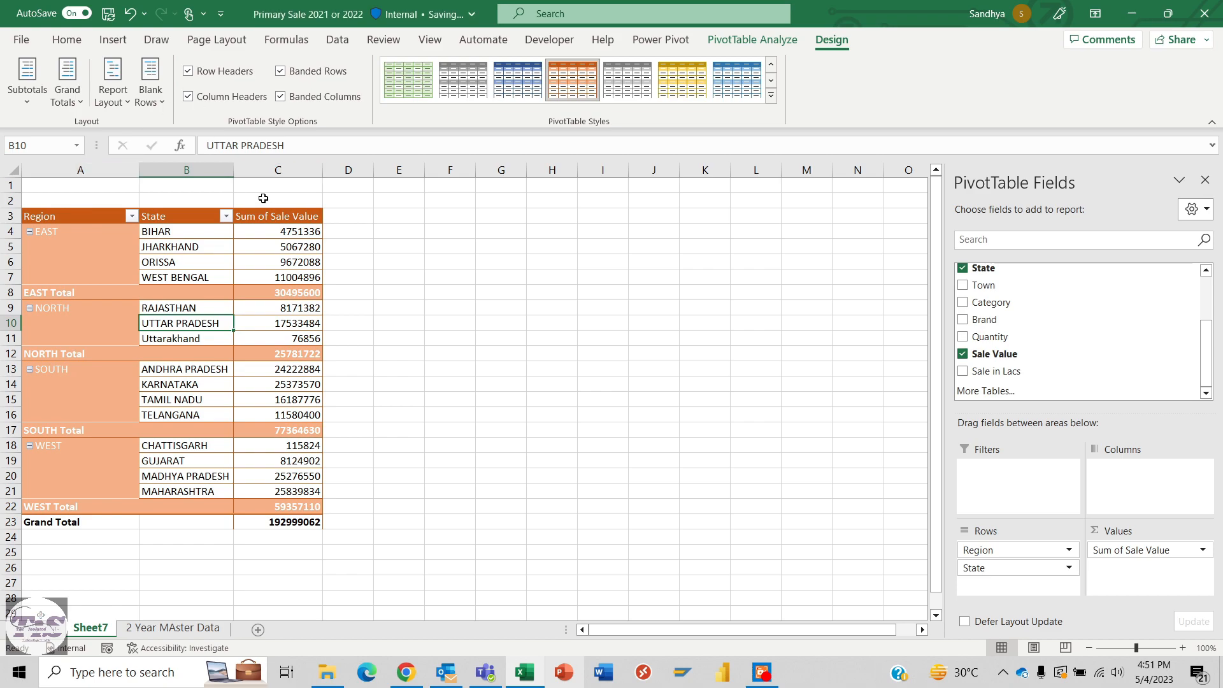
Examine the PivotTable's name among its analysis options, dismissing the incoming mail notification
{"action": "left_click", "coordinate": [736, 42]}
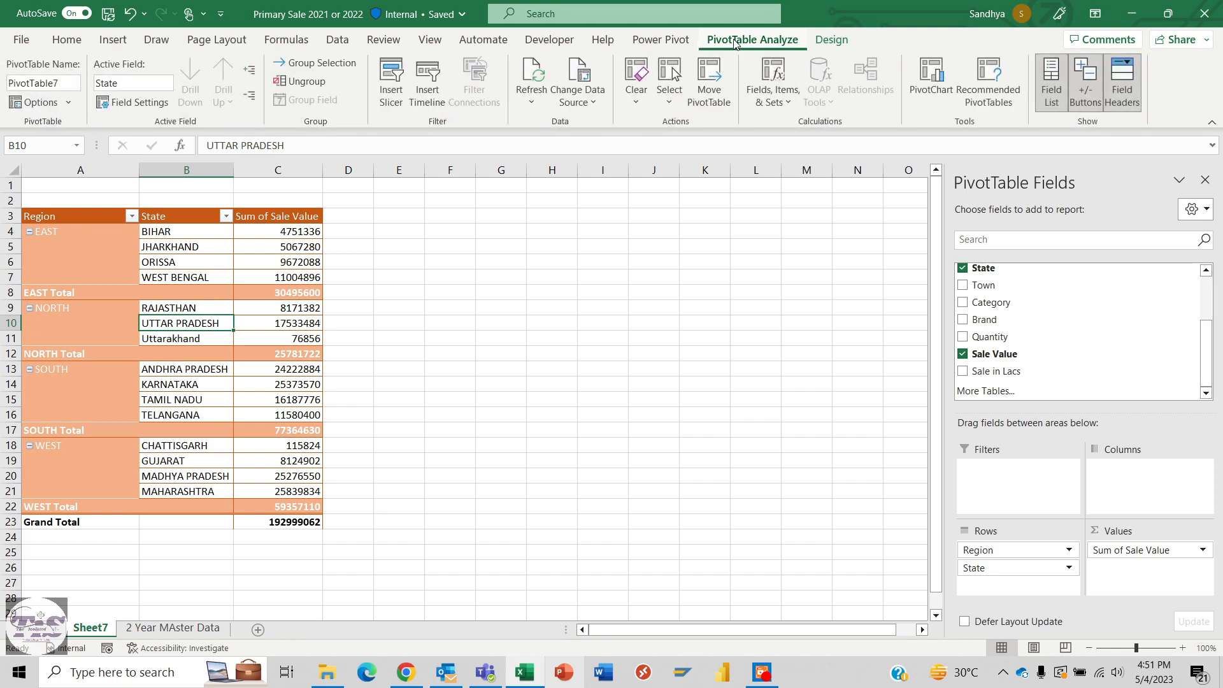
{"action": "left_click", "coordinate": [65, 83]}
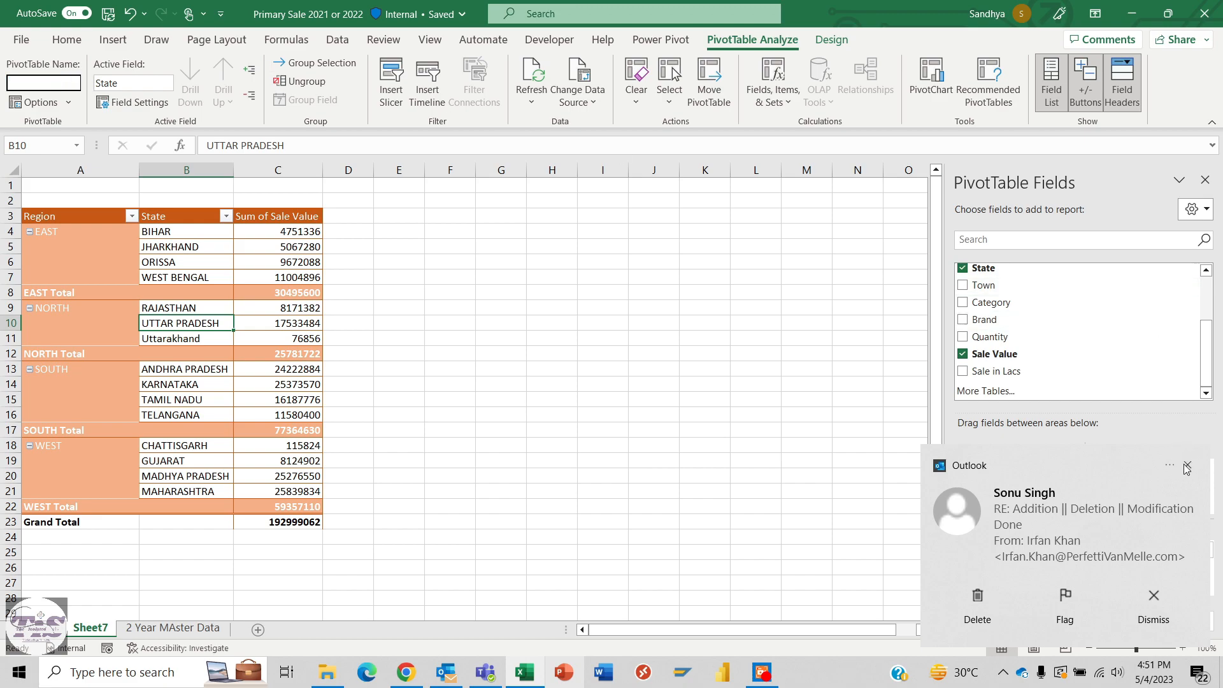
{"action": "left_click", "coordinate": [1187, 465]}
Check the active field for cells in the State, Region and sale value columns, and view the sale value field's settings without changing them
{"action": "left_click", "coordinate": [123, 85]}
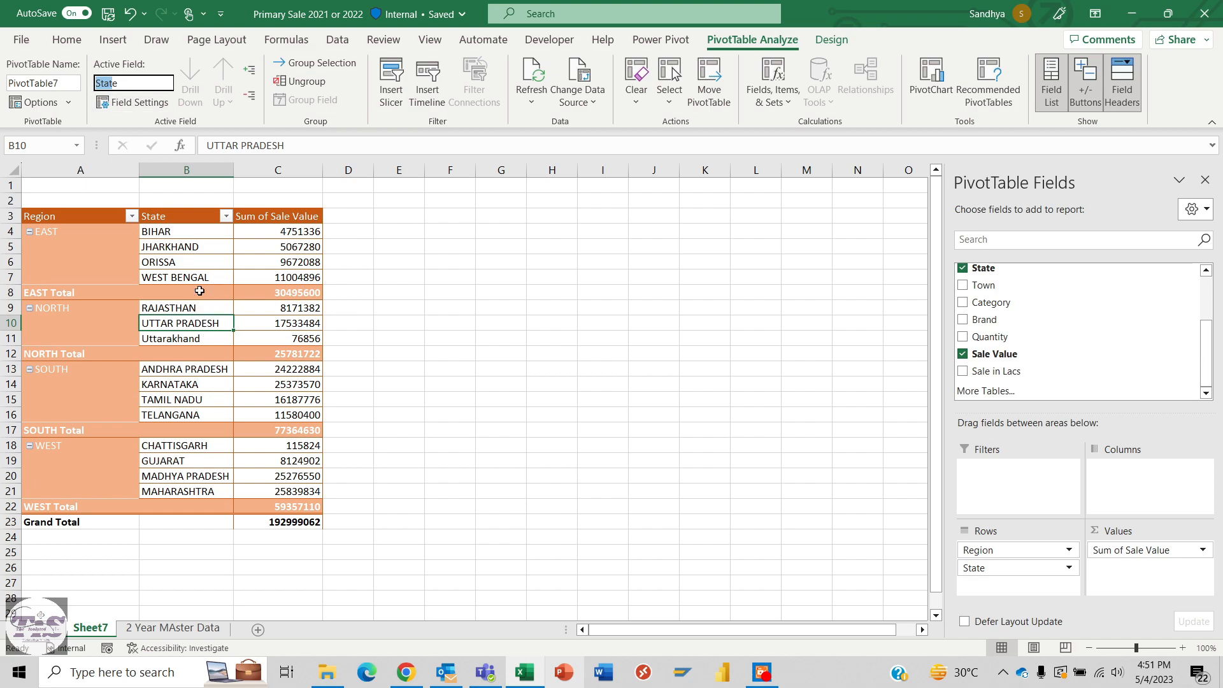
{"action": "left_click", "coordinate": [185, 258]}
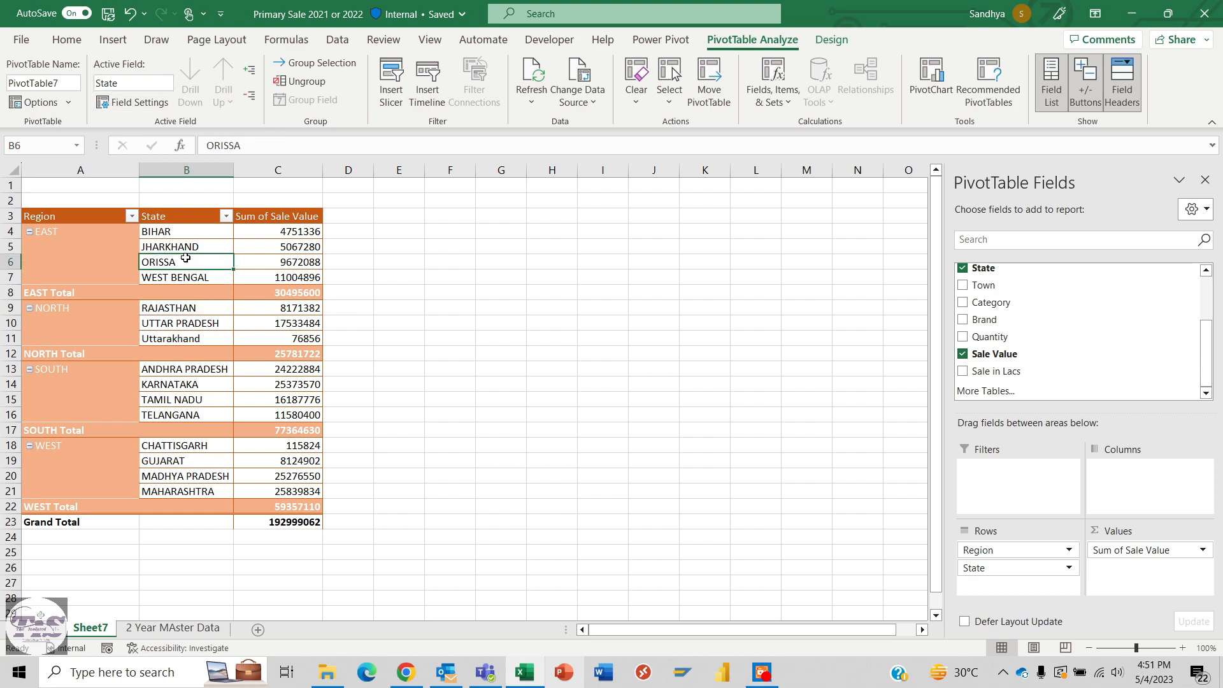
{"action": "left_click", "coordinate": [47, 244]}
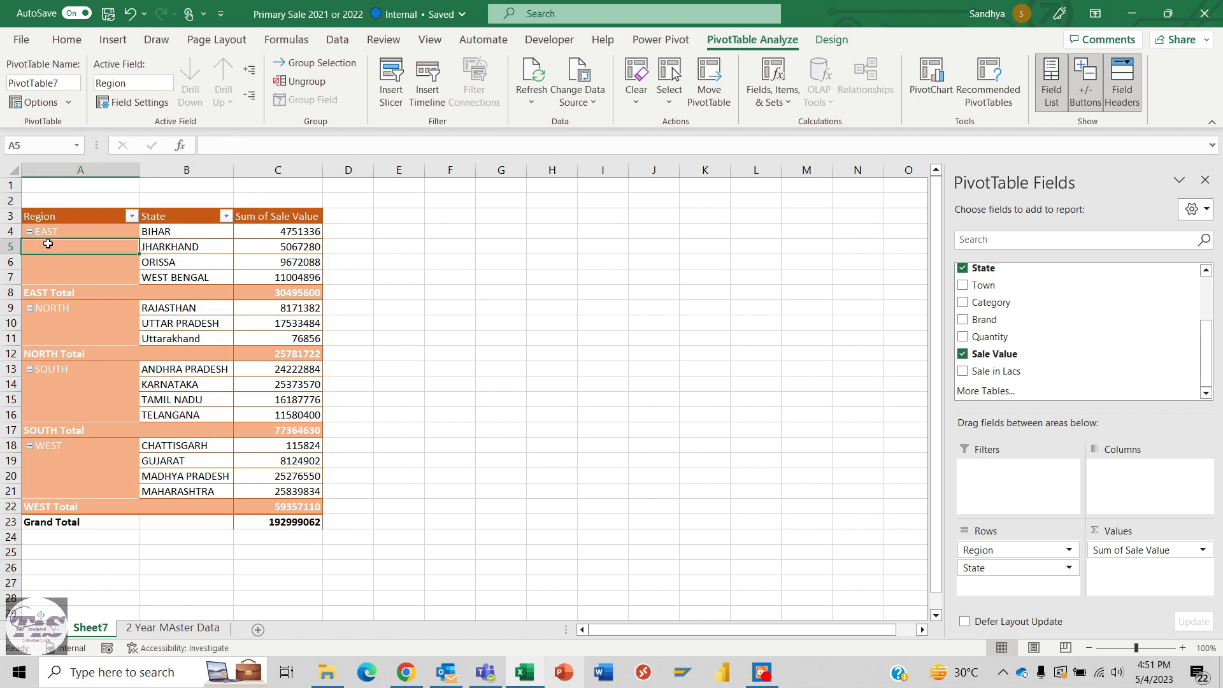
{"action": "left_click", "coordinate": [288, 247]}
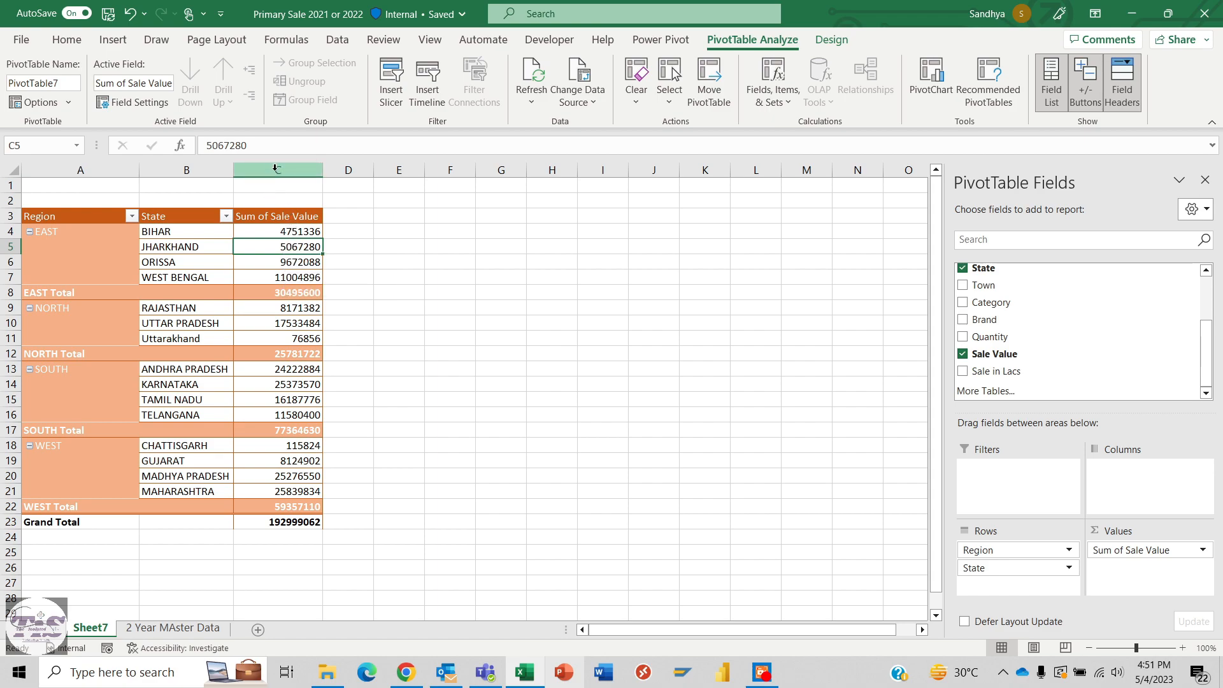
{"action": "left_click", "coordinate": [133, 103]}
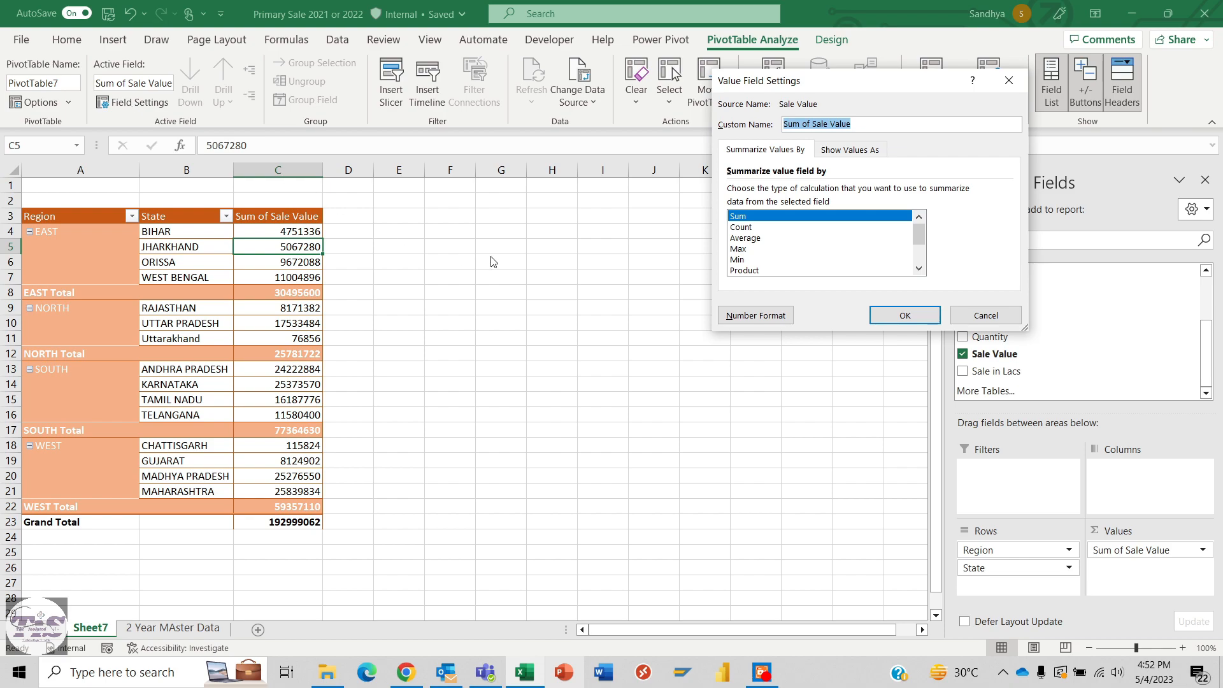
{"action": "left_click", "coordinate": [985, 316]}
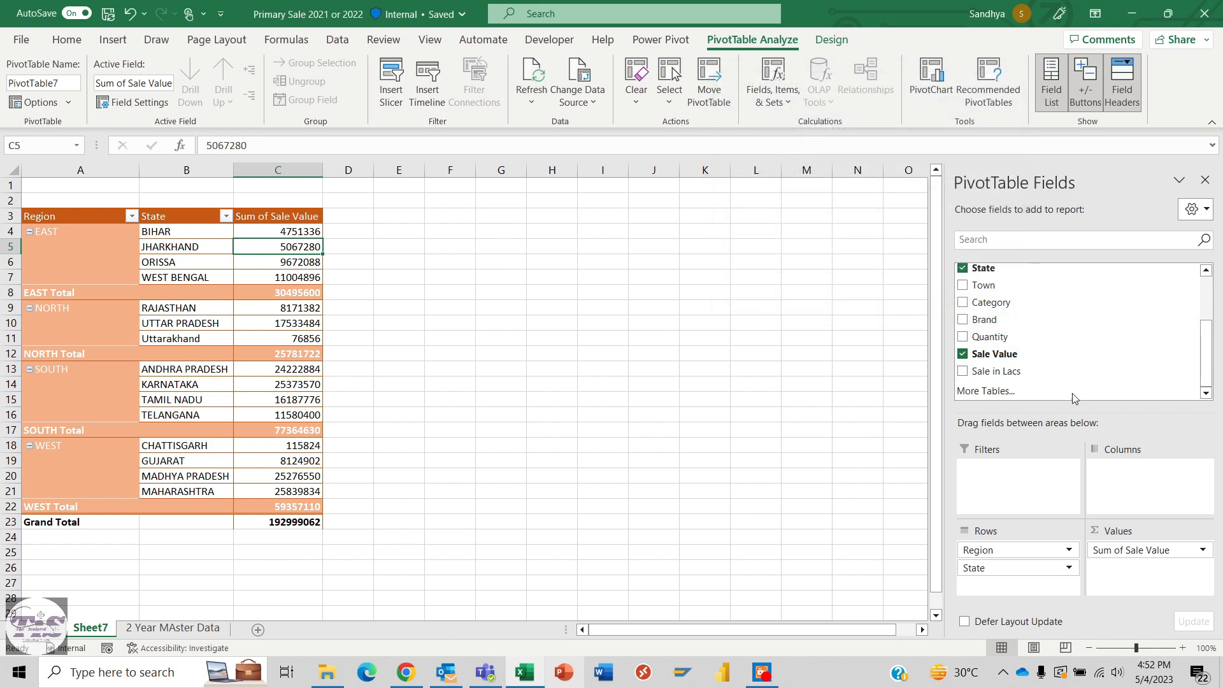
Change the calculation that summarizes the Sale Value field to Average
{"action": "left_click", "coordinate": [1202, 552]}
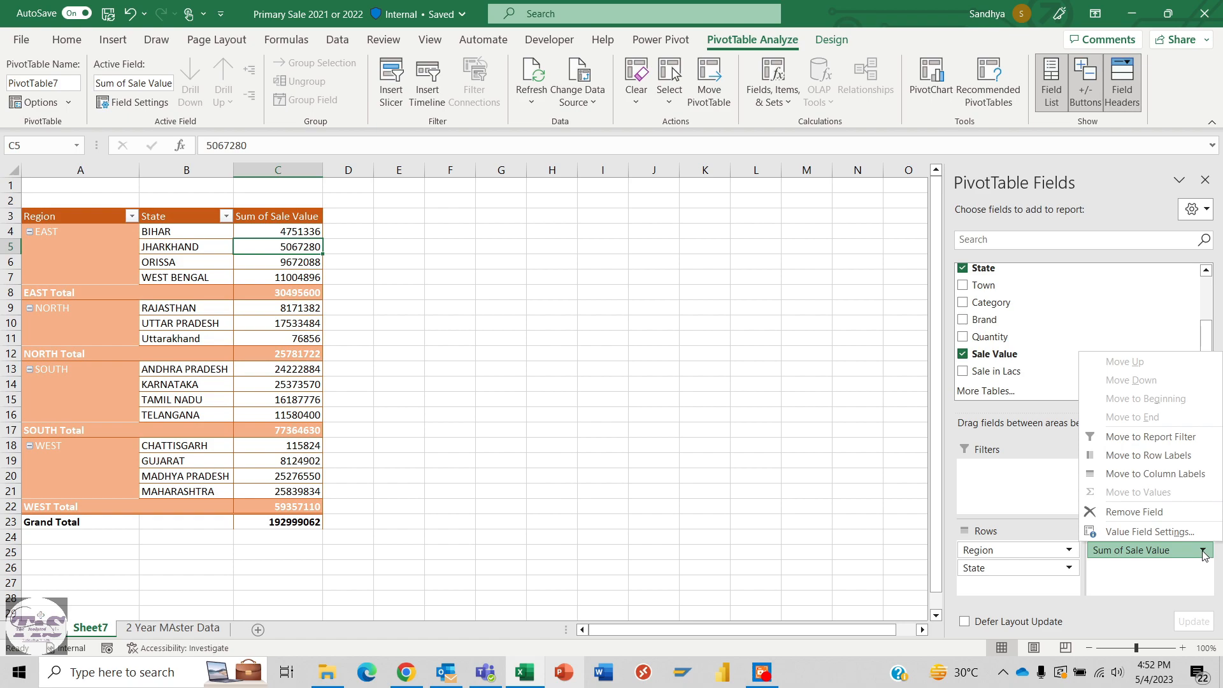
{"action": "left_click", "coordinate": [1131, 532]}
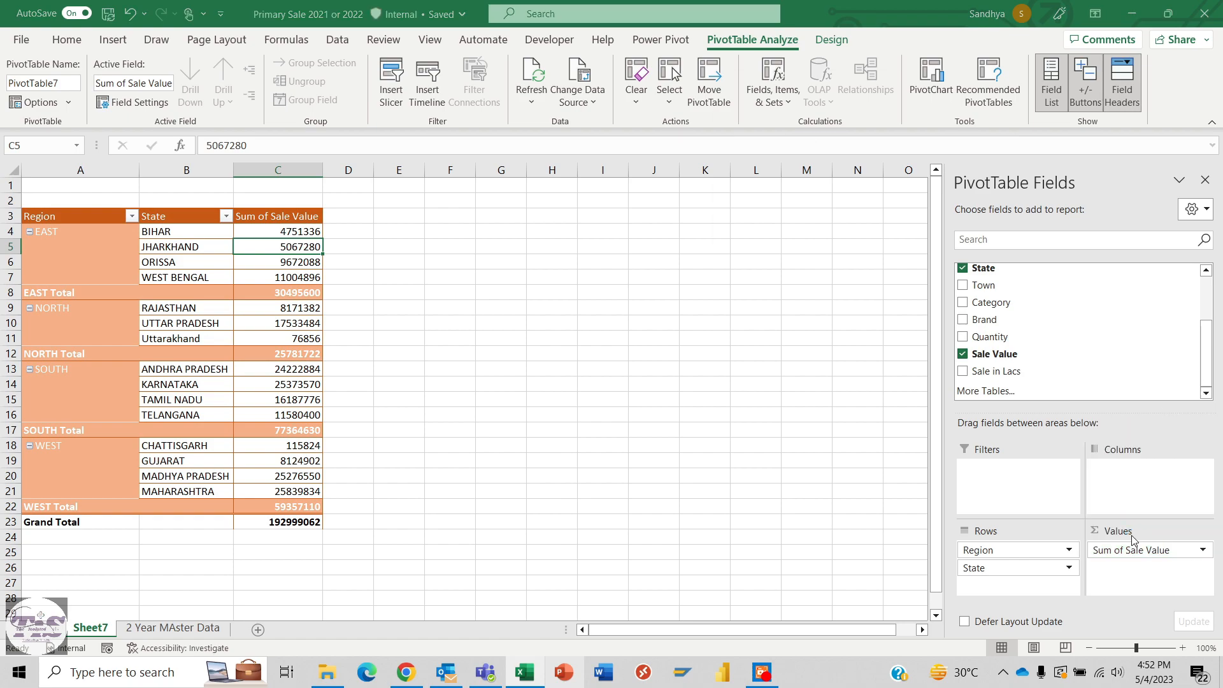
{"action": "left_click", "coordinate": [737, 239]}
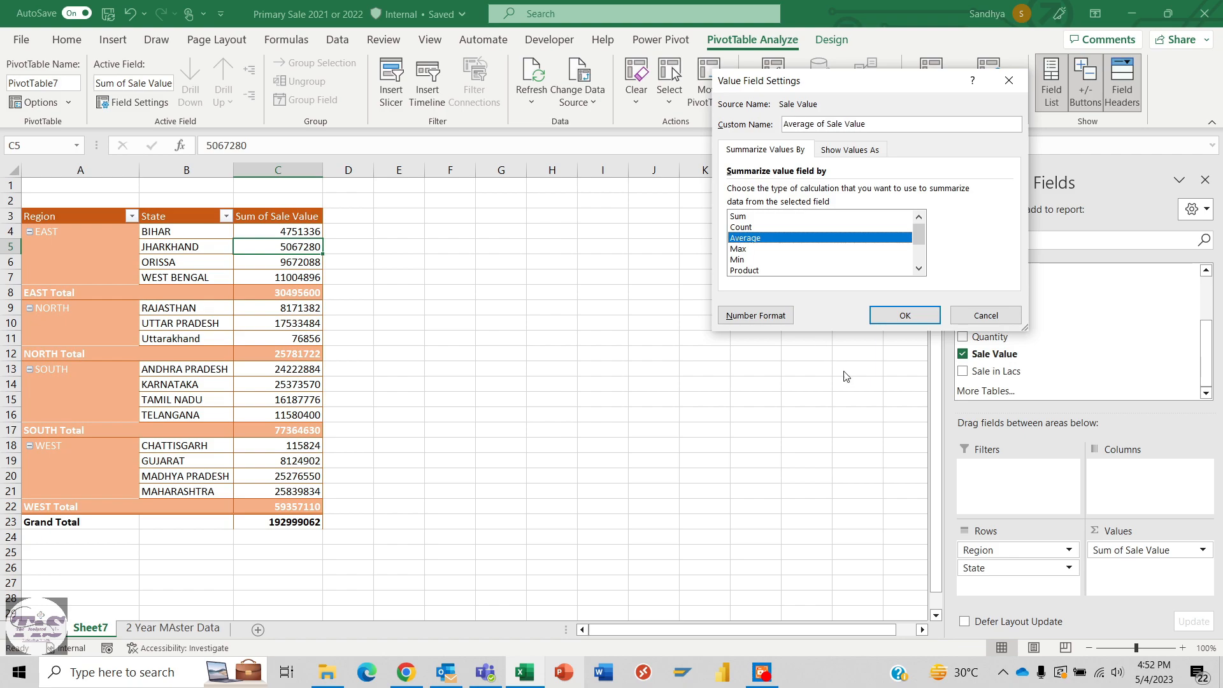
{"action": "left_click", "coordinate": [905, 317]}
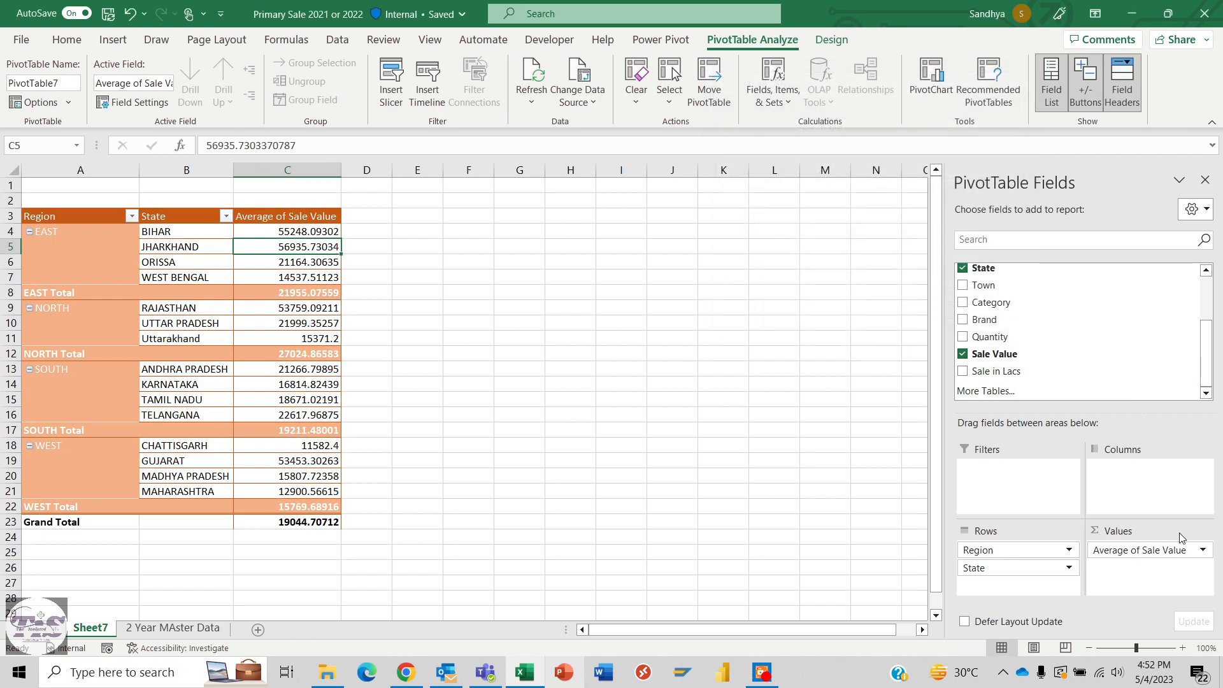
Move the Sale Value field to the report filter, then return it to the values area so it is summed
{"action": "left_click", "coordinate": [1202, 549]}
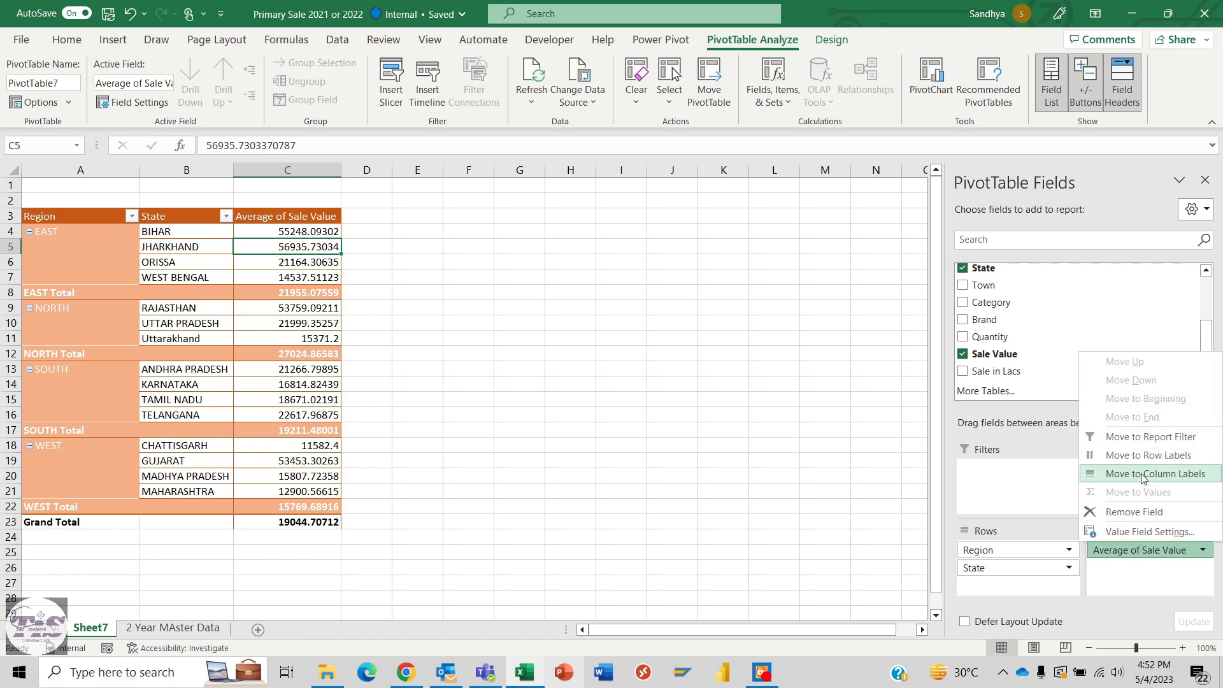
{"action": "left_click", "coordinate": [1130, 595]}
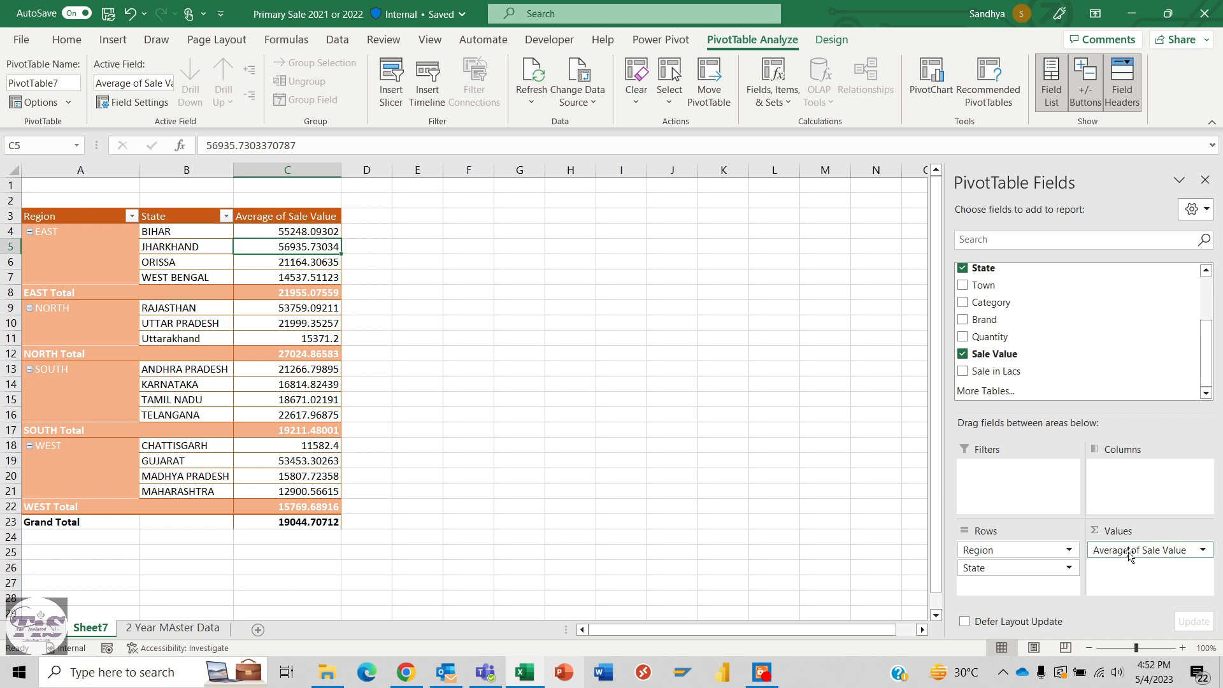
{"action": "left_click_drag", "start_coordinate": [1129, 552], "coordinate": [1154, 564]}
{"action": "left_click", "coordinate": [1202, 550]}
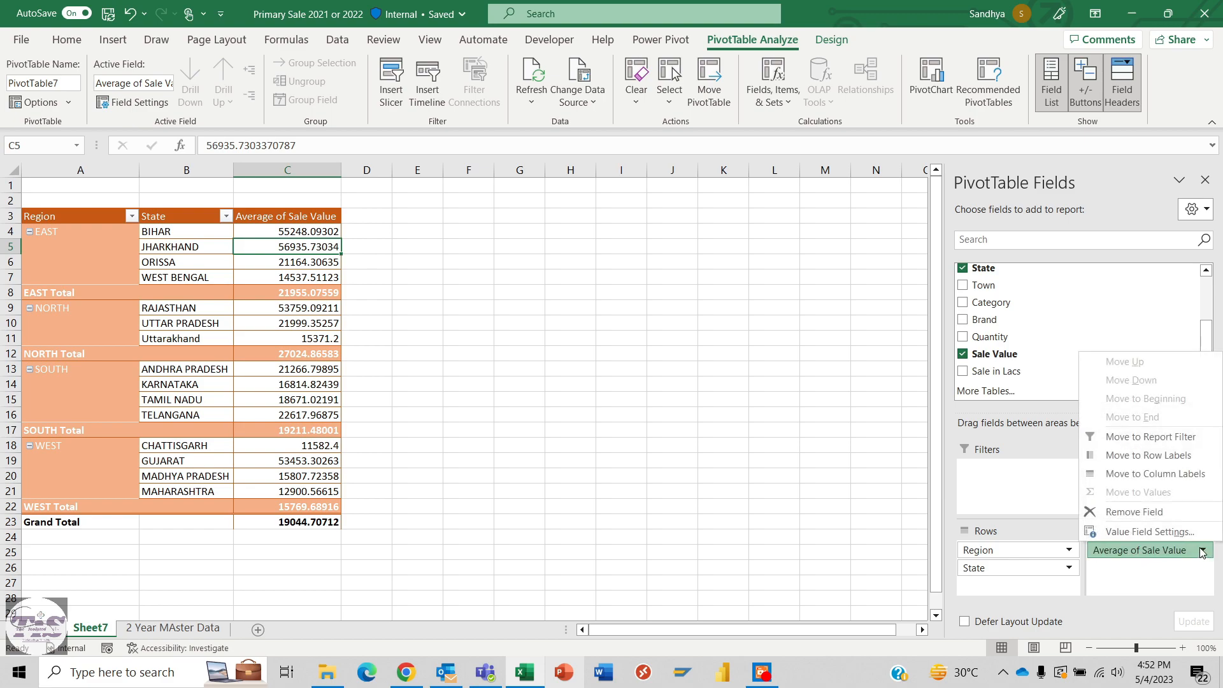
{"action": "left_click", "coordinate": [1161, 439]}
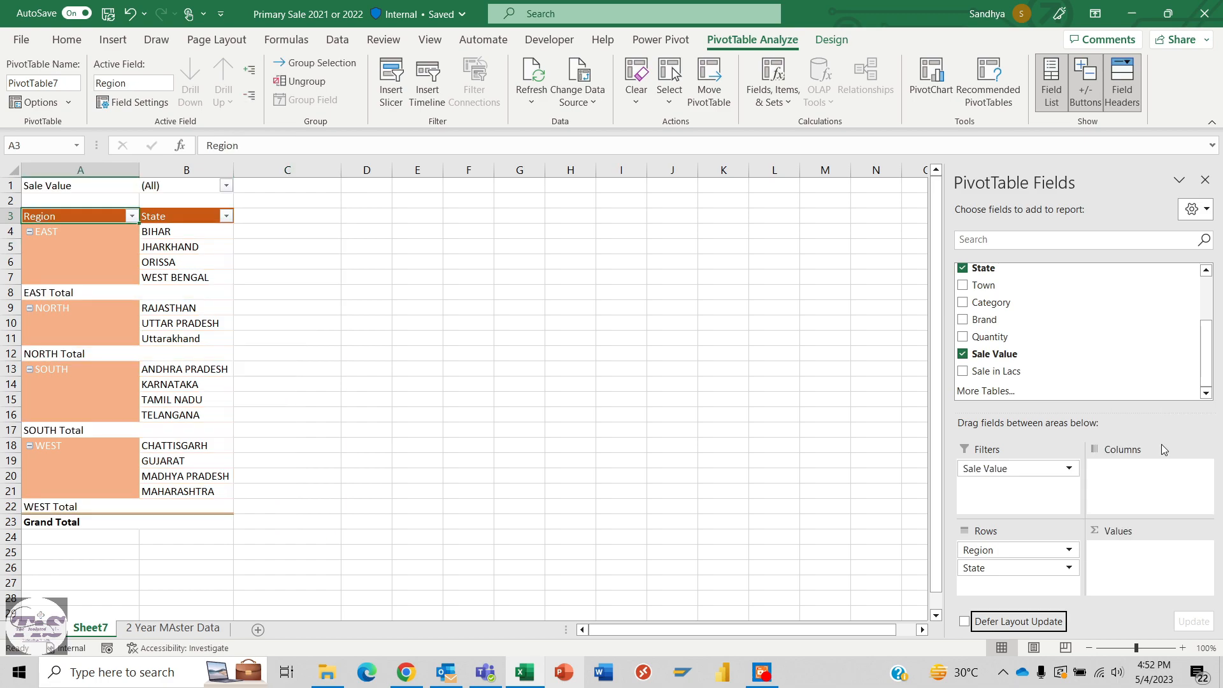
{"action": "left_click_drag", "start_coordinate": [987, 466], "coordinate": [1135, 572]}
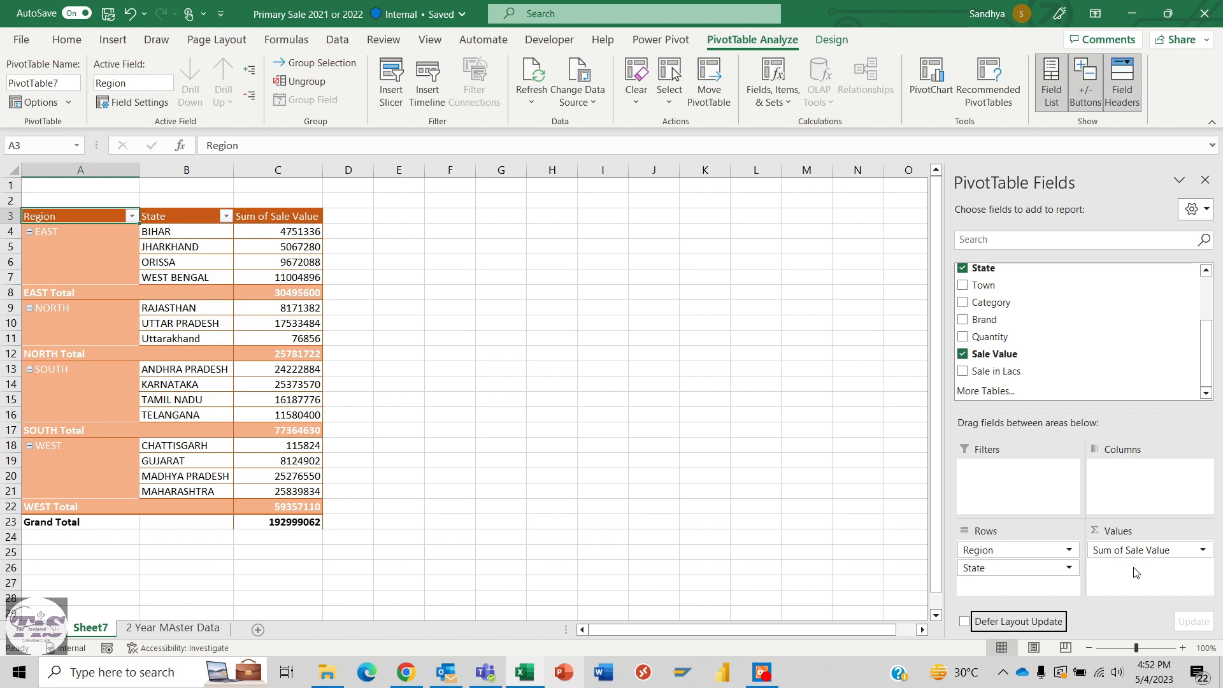
Try to group the Region header cell and to ungroup the EAST Total row
{"action": "left_click", "coordinate": [321, 62]}
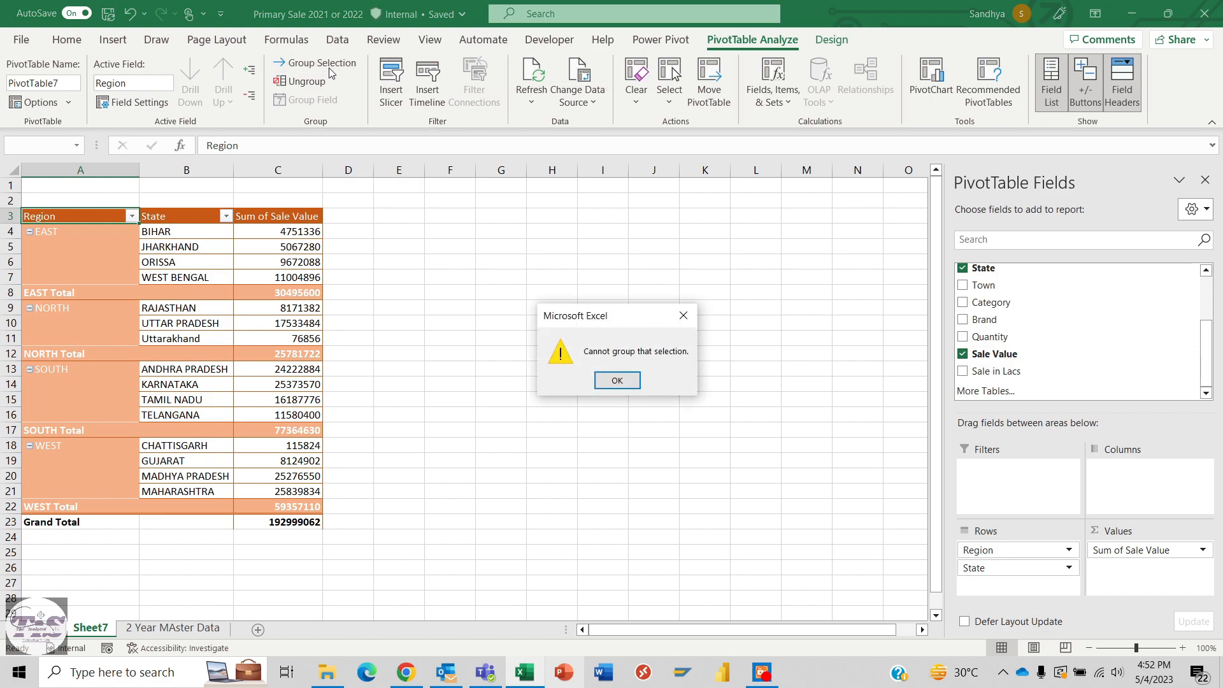
{"action": "left_click", "coordinate": [617, 381]}
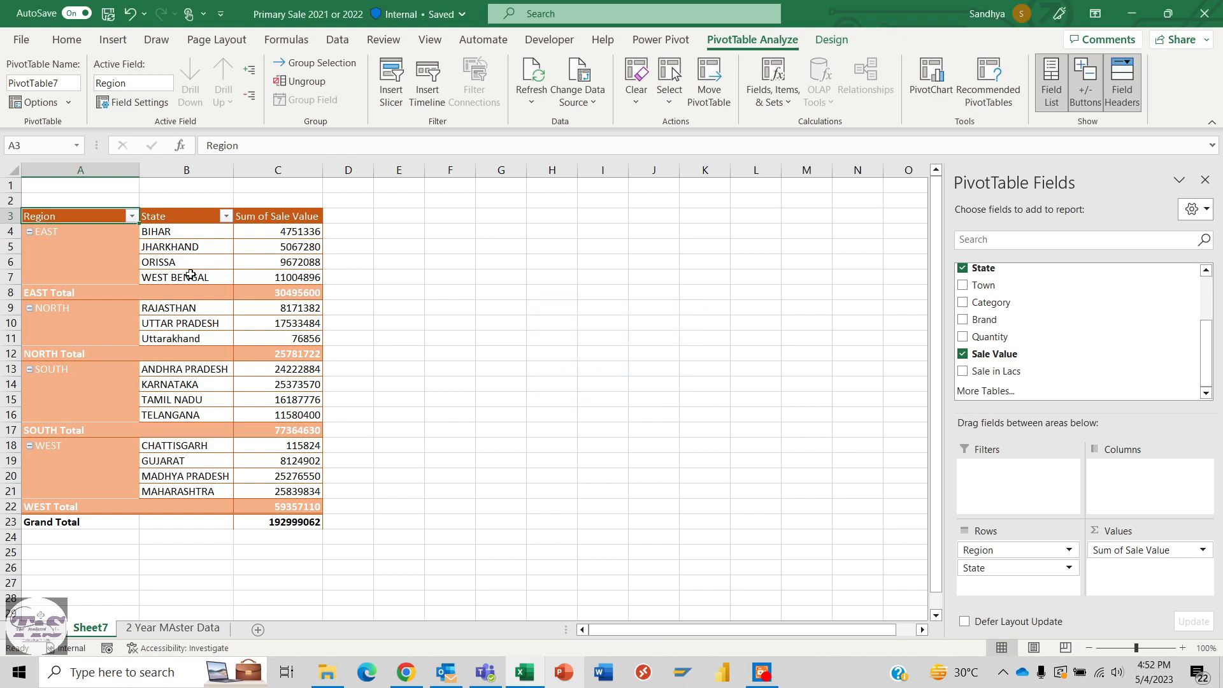
{"action": "left_click", "coordinate": [10, 292]}
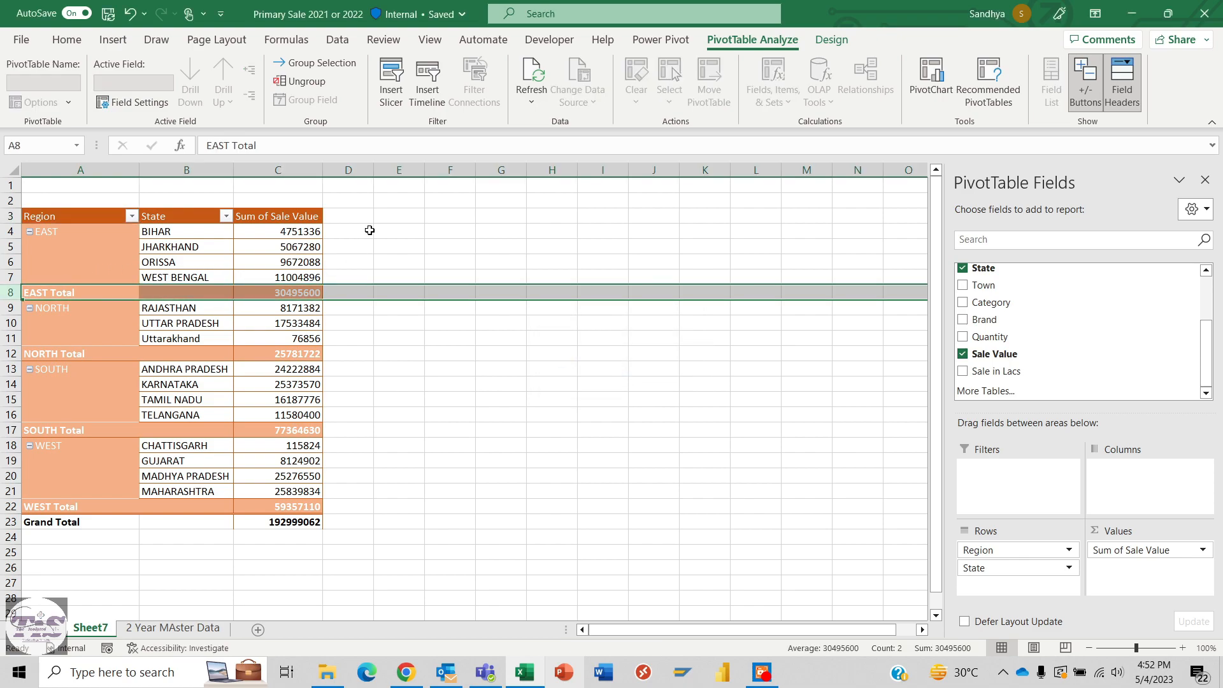
{"action": "left_click", "coordinate": [307, 81]}
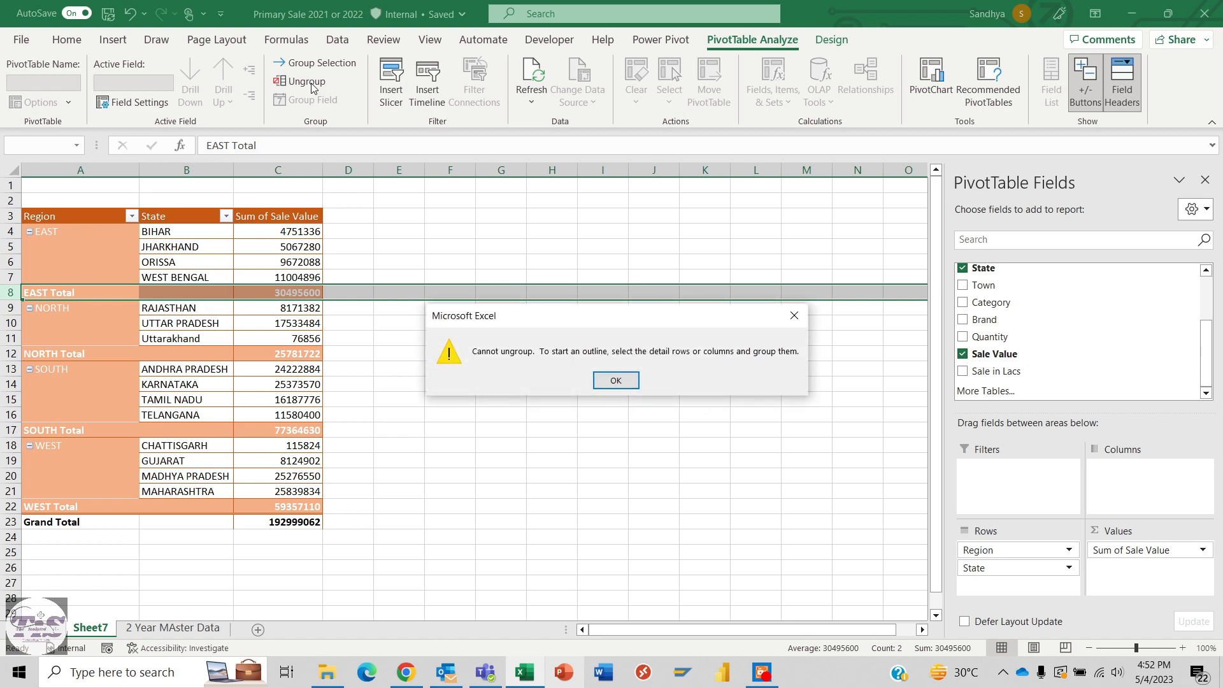
{"action": "left_click", "coordinate": [615, 380]}
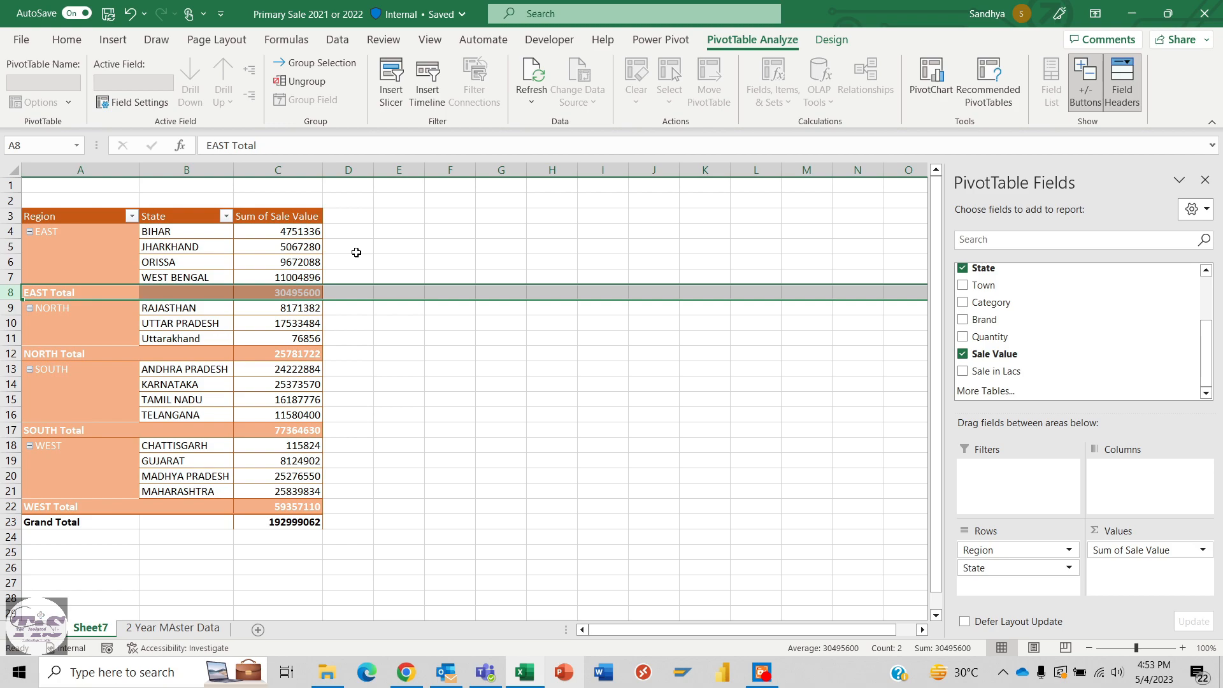
Insert Month and Date slicers for the PivotTable and place them side by side on the empty cells beside it
{"action": "left_click", "coordinate": [99, 216]}
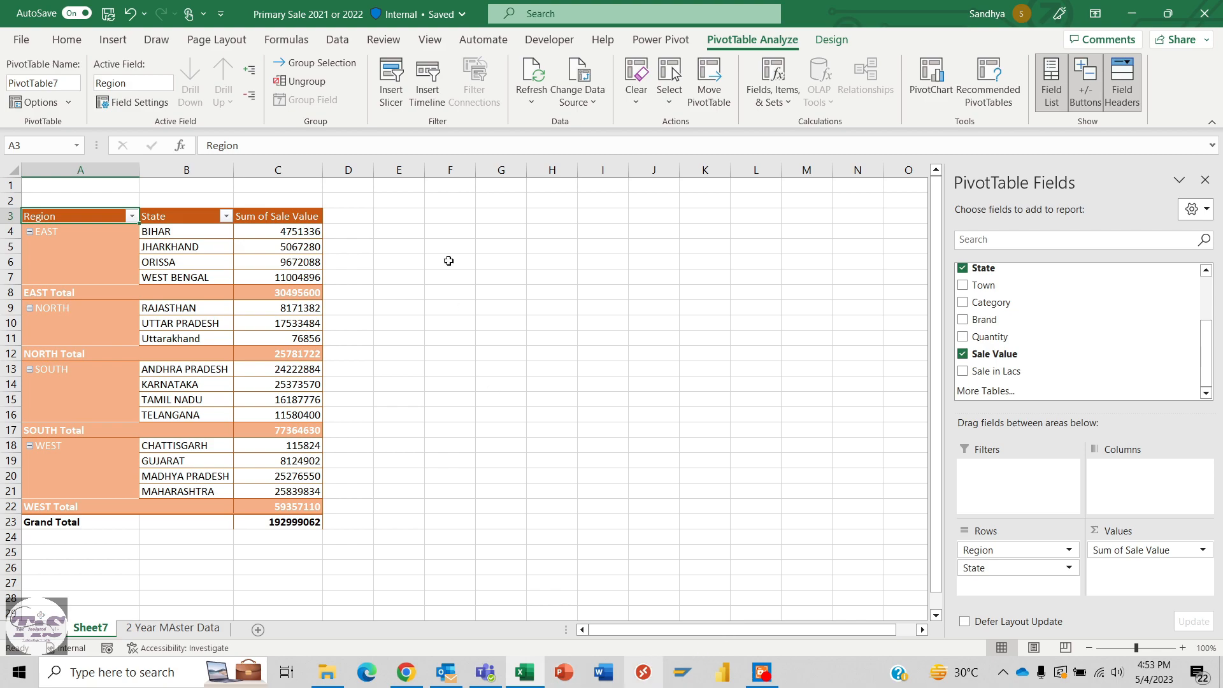
{"action": "left_click", "coordinate": [399, 111]}
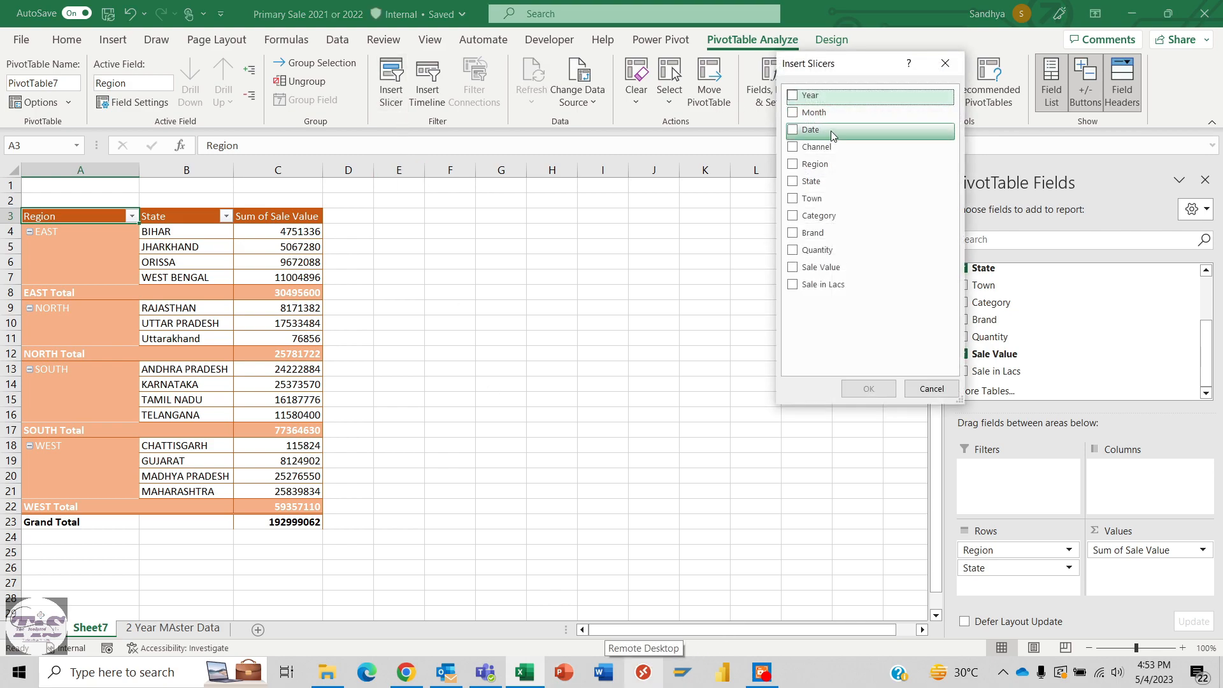
{"action": "left_click", "coordinate": [794, 130]}
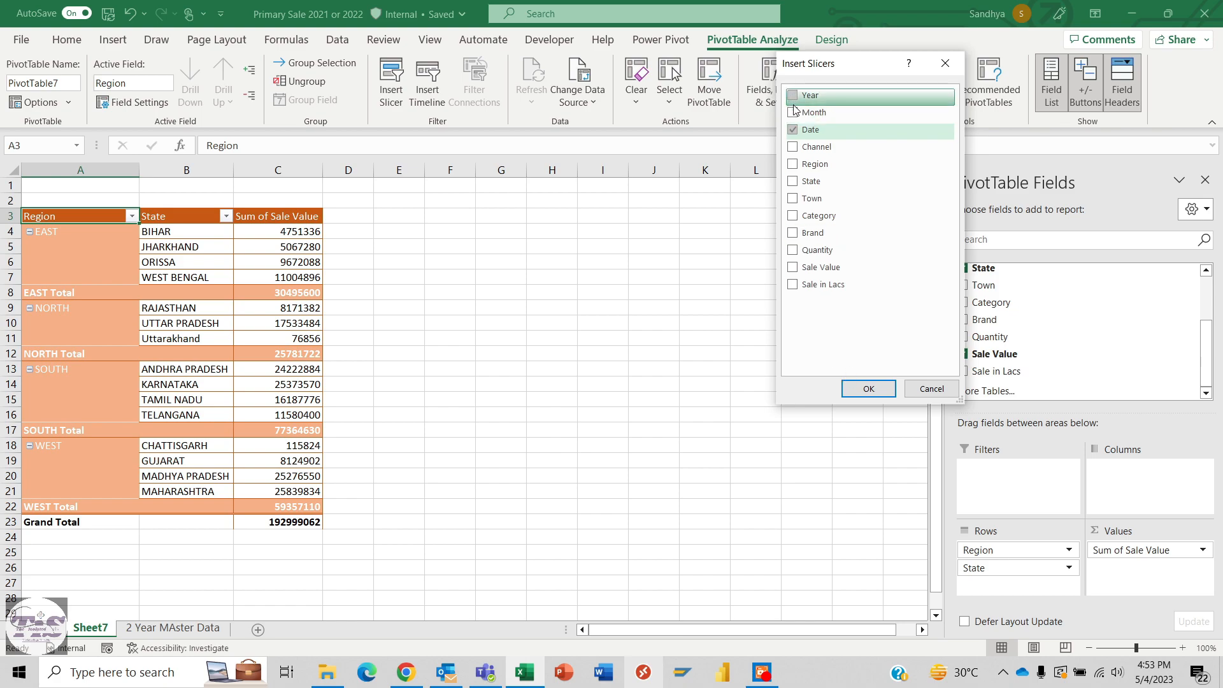
{"action": "left_click", "coordinate": [793, 112]}
{"action": "left_click", "coordinate": [869, 388]}
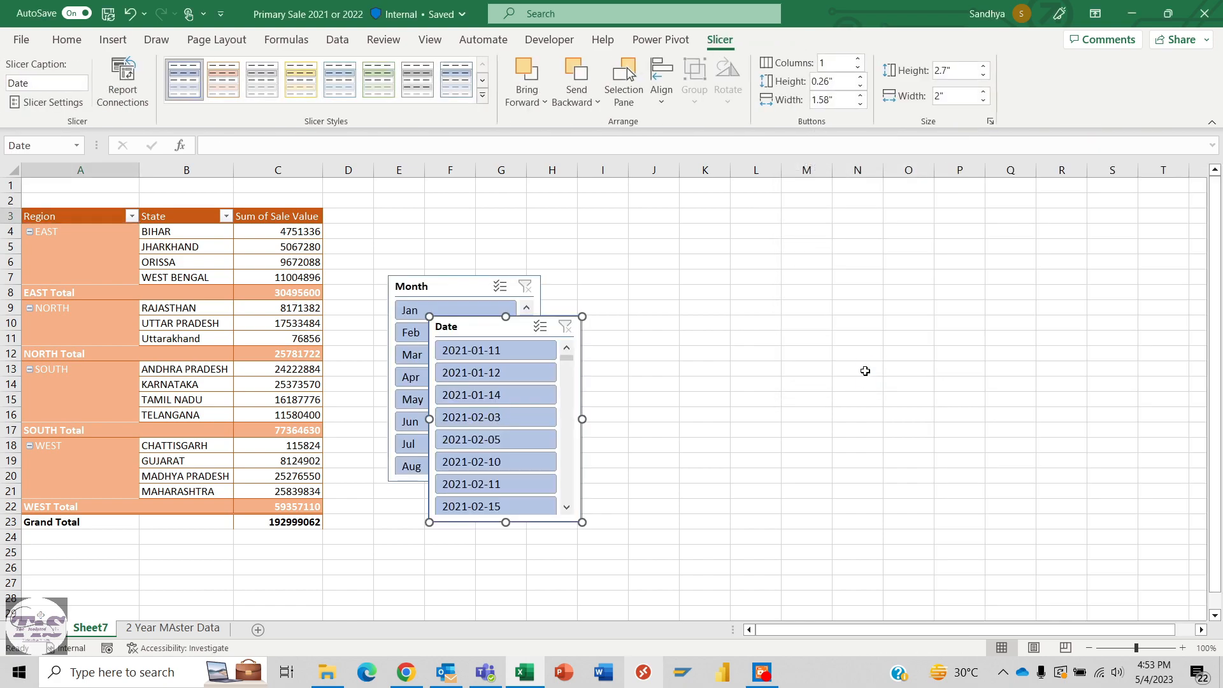
{"action": "left_click_drag", "start_coordinate": [459, 331], "coordinate": [735, 270]}
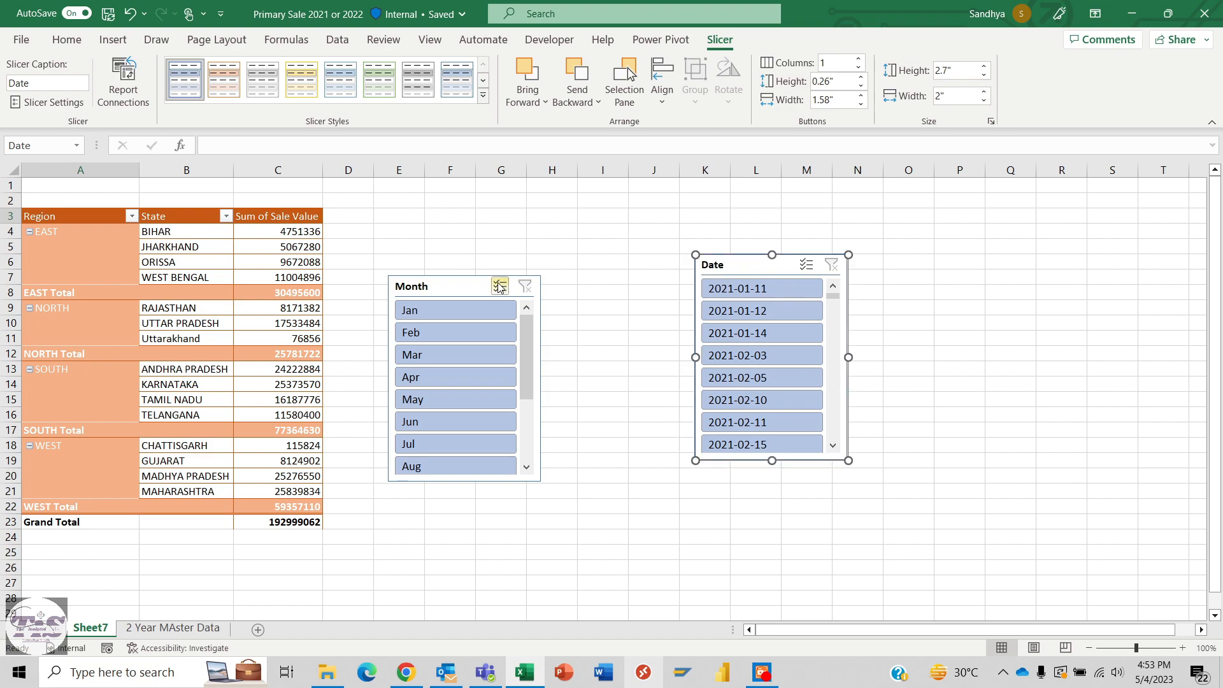
{"action": "left_click_drag", "start_coordinate": [449, 295], "coordinate": [587, 204]}
{"action": "left_click_drag", "start_coordinate": [739, 266], "coordinate": [762, 218]}
Filter the PivotTable with the Month slicer by Jan, Mar, Apr and finally May
{"action": "left_click", "coordinate": [592, 219]}
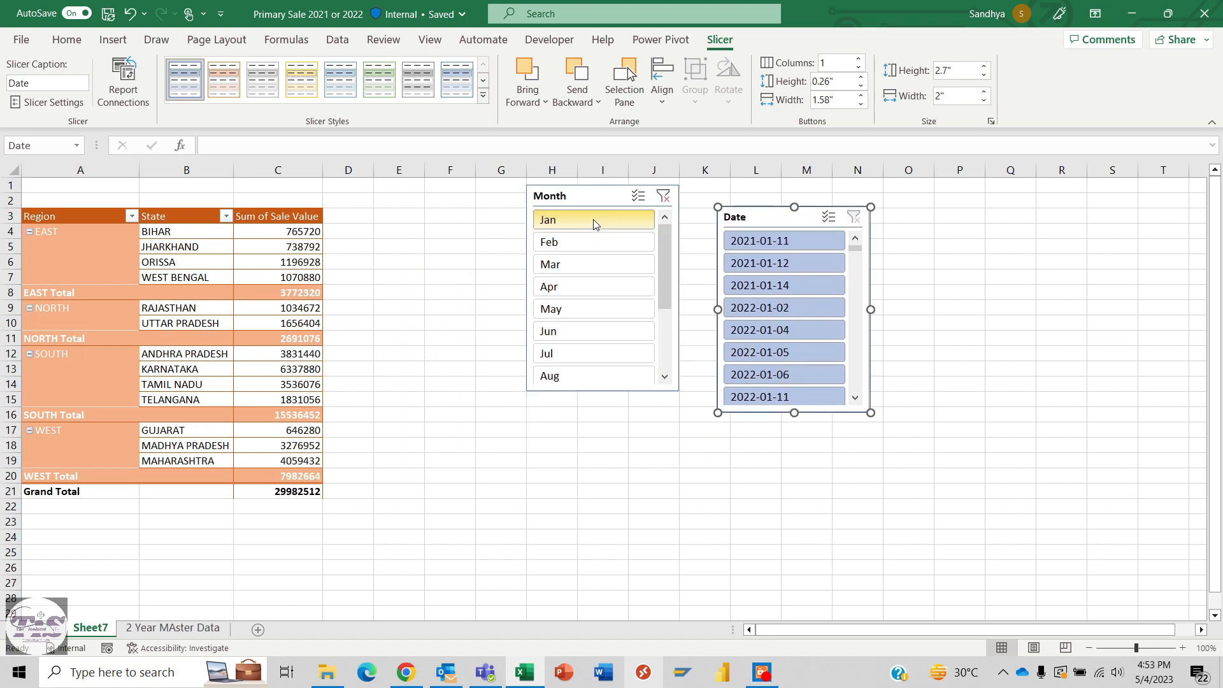
{"action": "left_click_drag", "start_coordinate": [856, 255], "coordinate": [867, 228]}
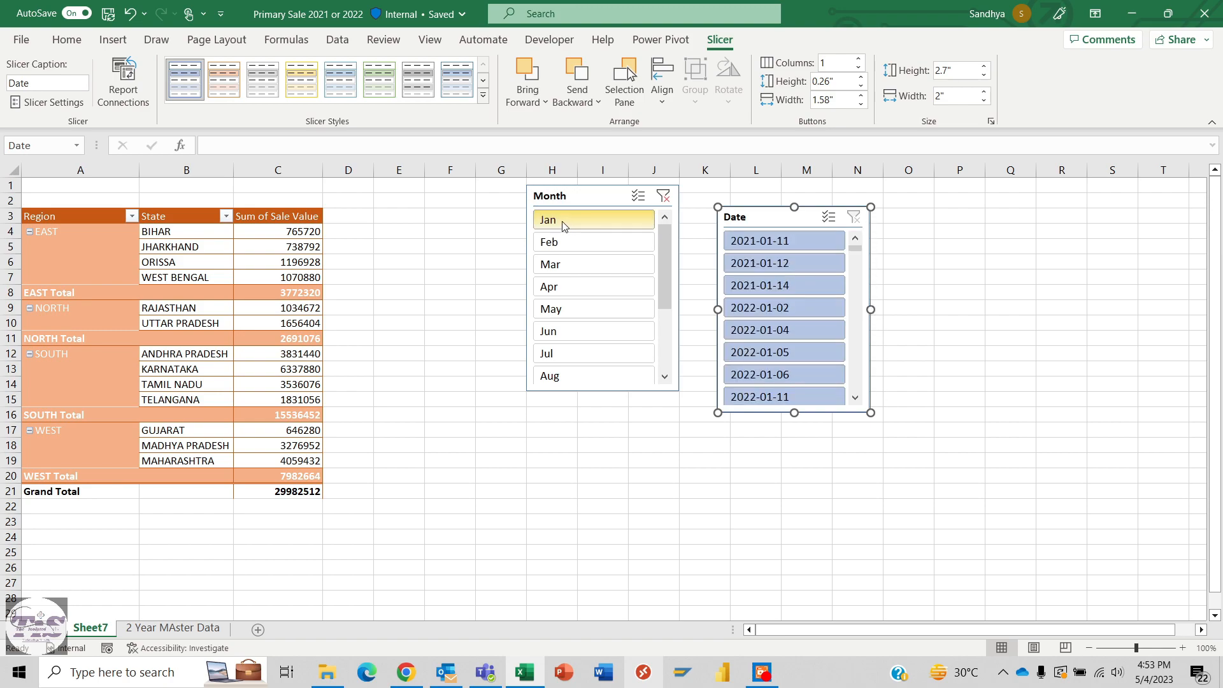
{"action": "left_click", "coordinate": [560, 268]}
{"action": "left_click", "coordinate": [564, 292]}
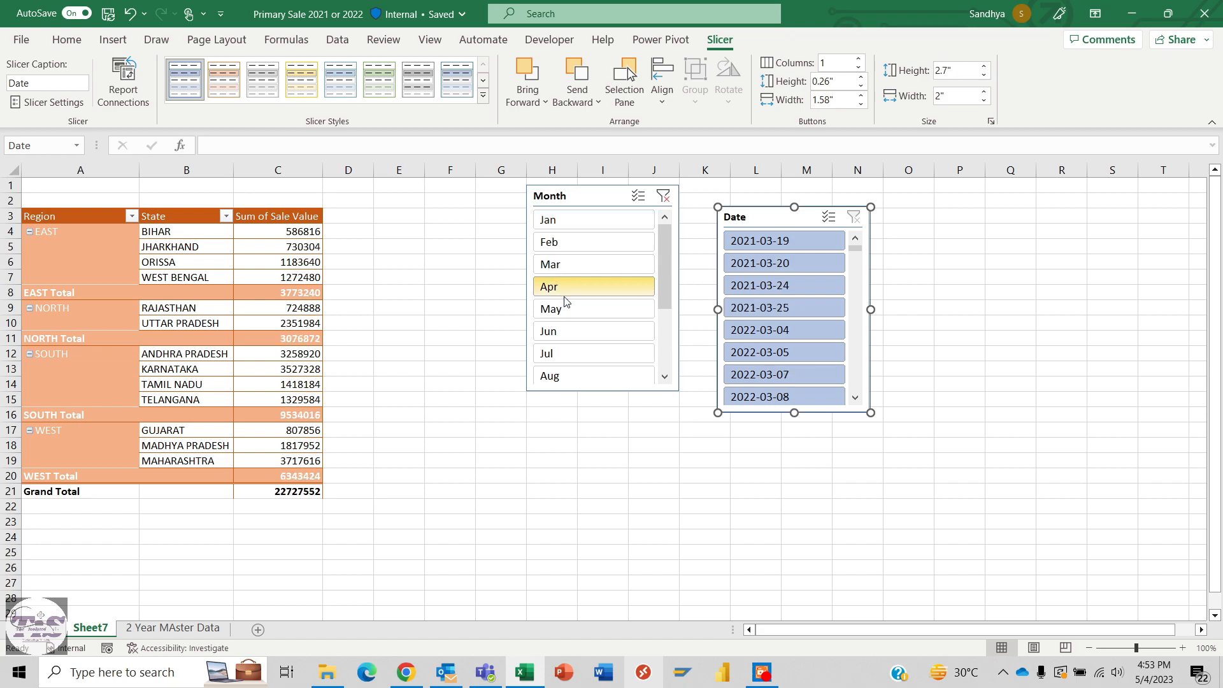
{"action": "left_click", "coordinate": [565, 310]}
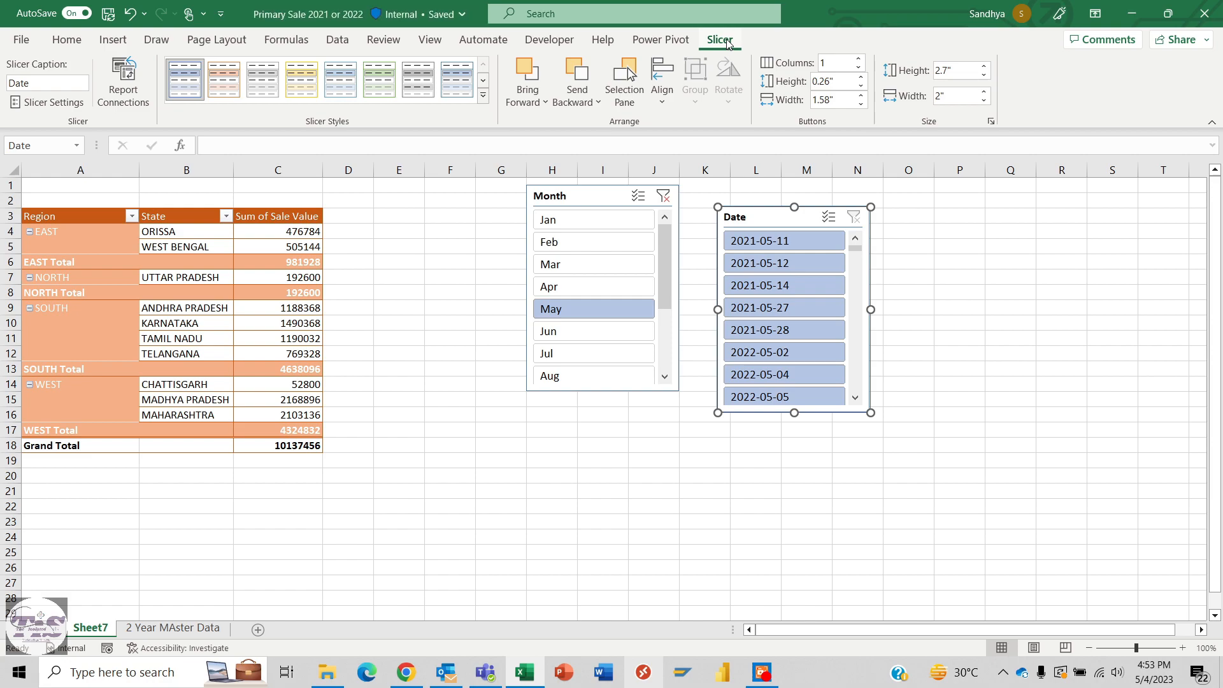
Check the Date slicer's report connections without changing them, and give the slicer the dark green style
{"action": "left_click", "coordinate": [104, 92]}
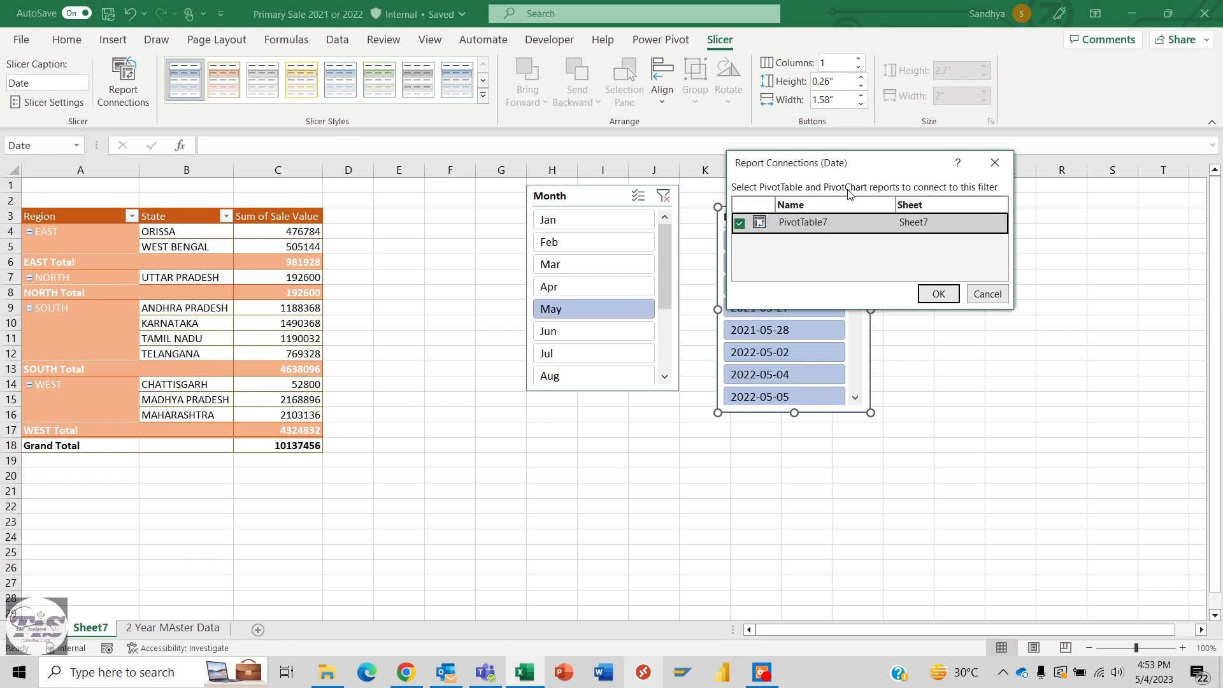
{"action": "left_click", "coordinate": [986, 298]}
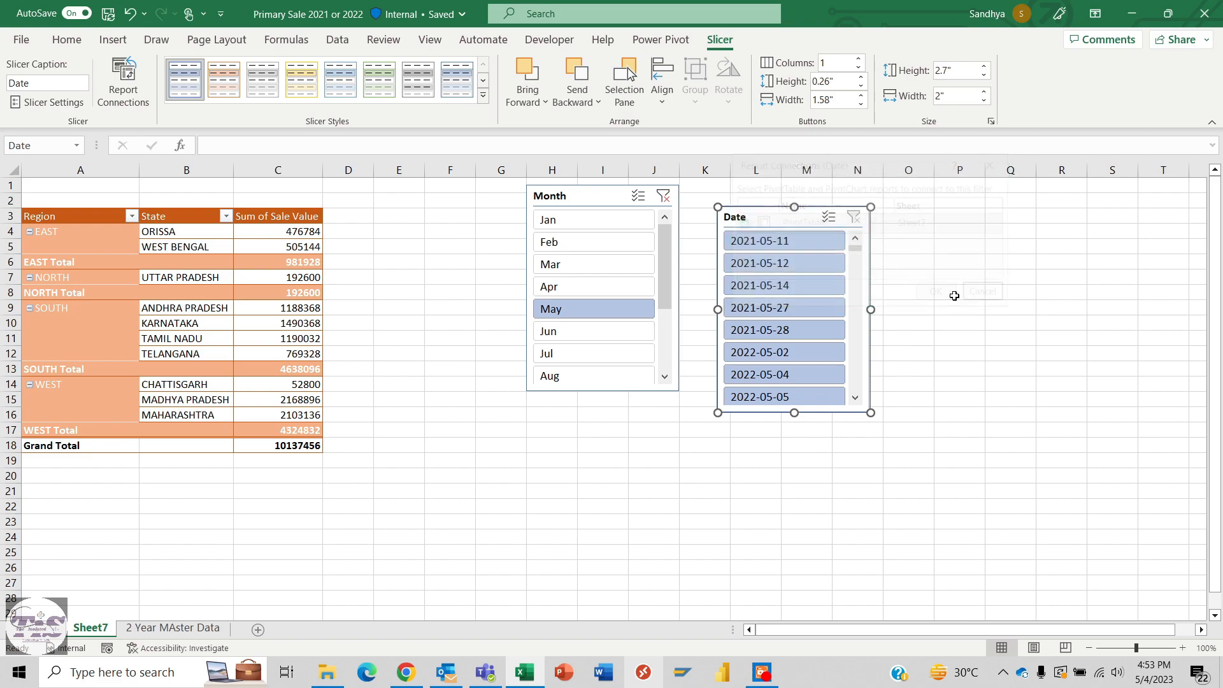
{"action": "left_click", "coordinate": [483, 96]}
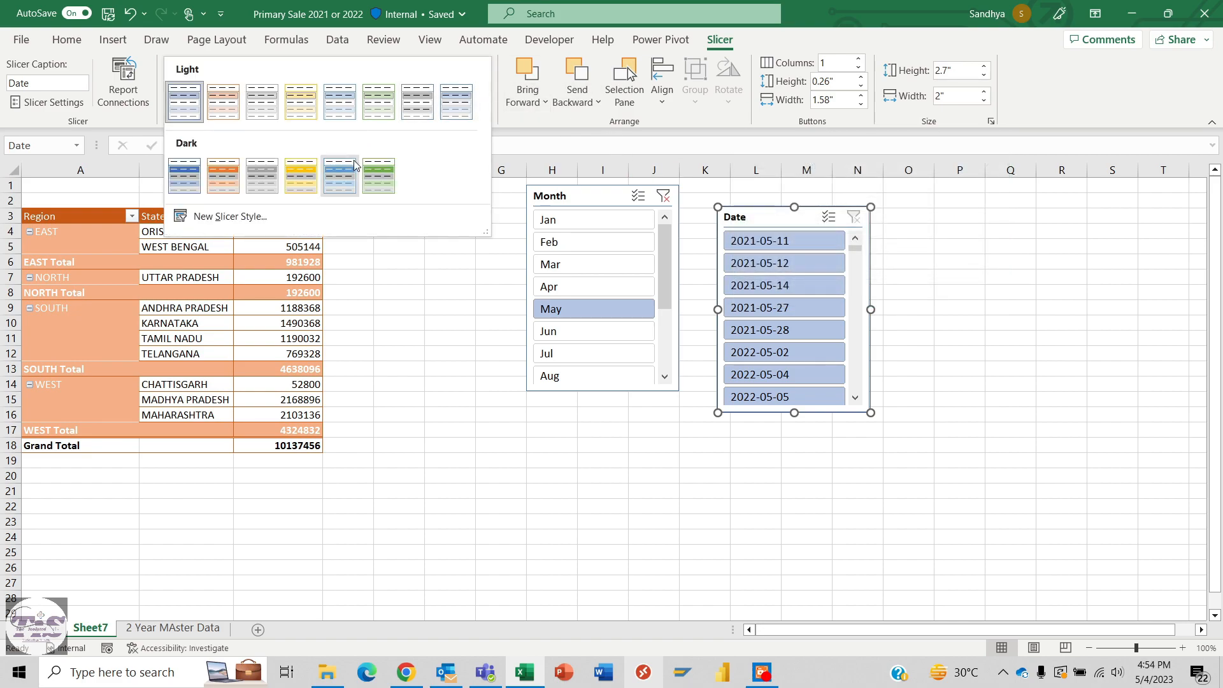
{"action": "left_click", "coordinate": [371, 172]}
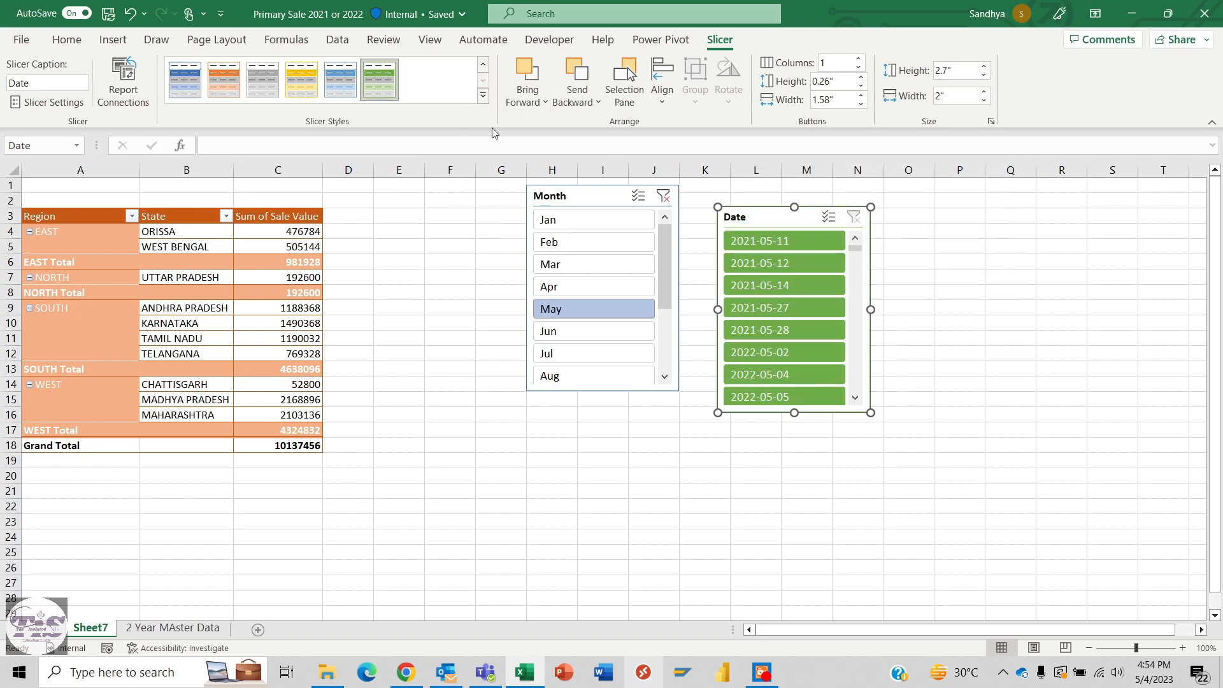
Overlap the Date slicer on the Month slicer, send it backward and bring it forward again
{"action": "left_click_drag", "start_coordinate": [774, 216], "coordinate": [634, 193]}
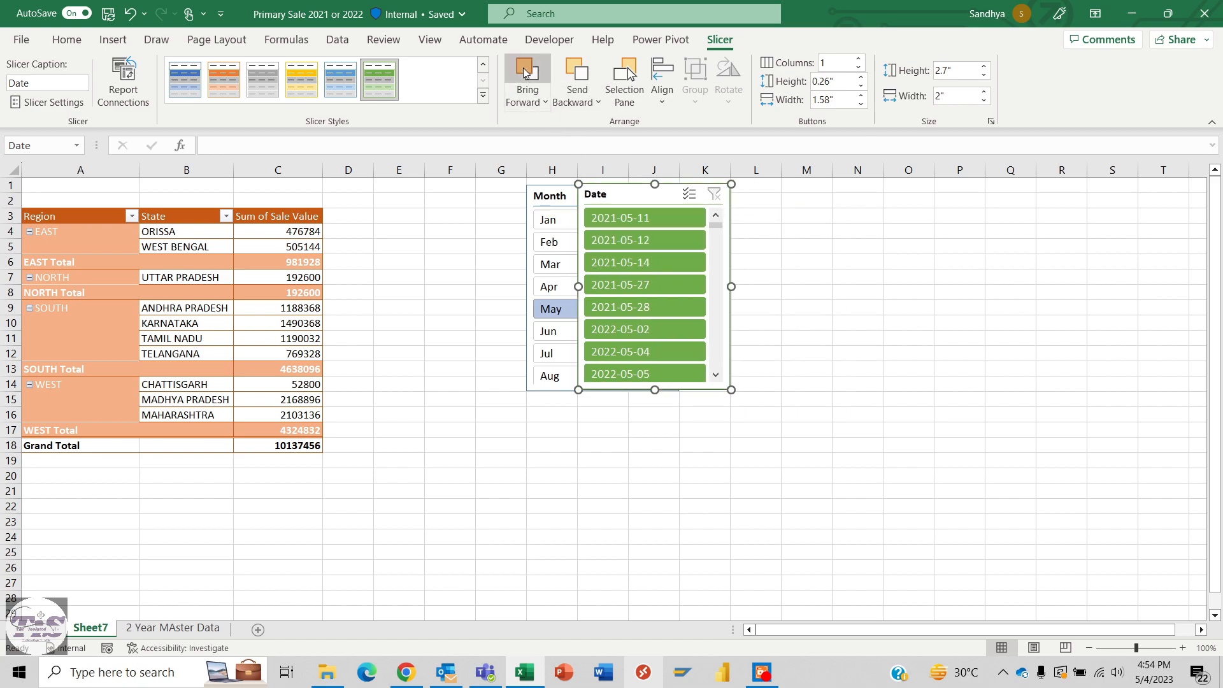
{"action": "left_click", "coordinate": [577, 71]}
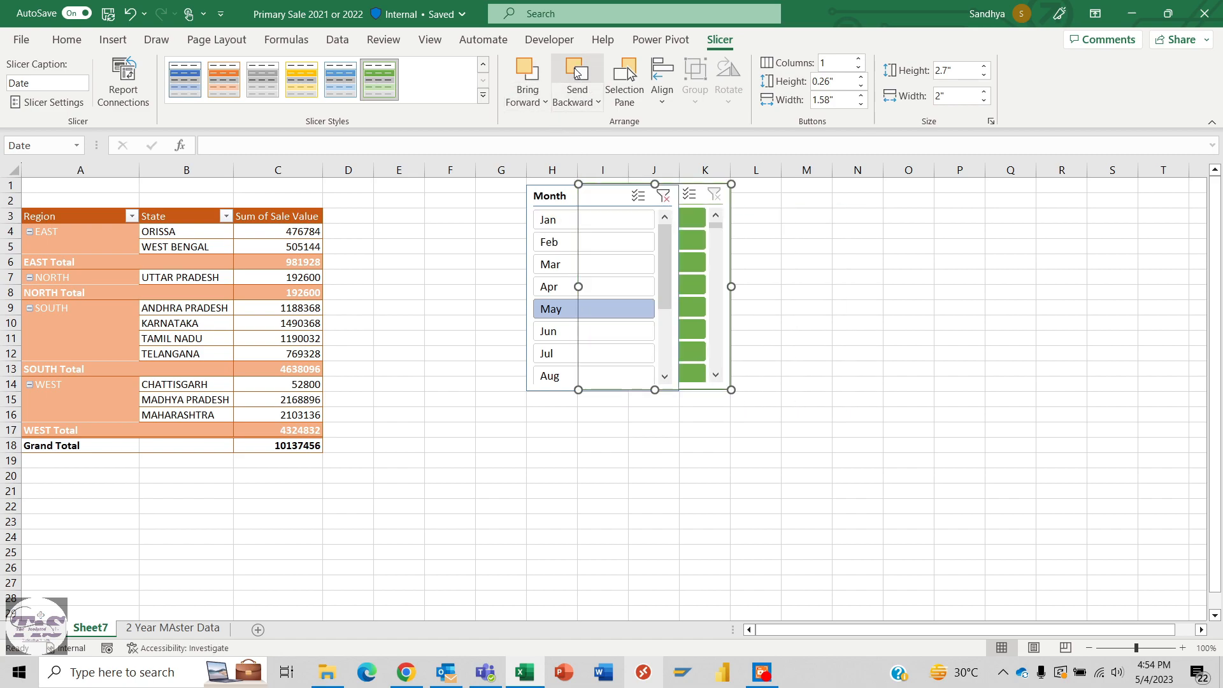
{"action": "left_click", "coordinate": [535, 76]}
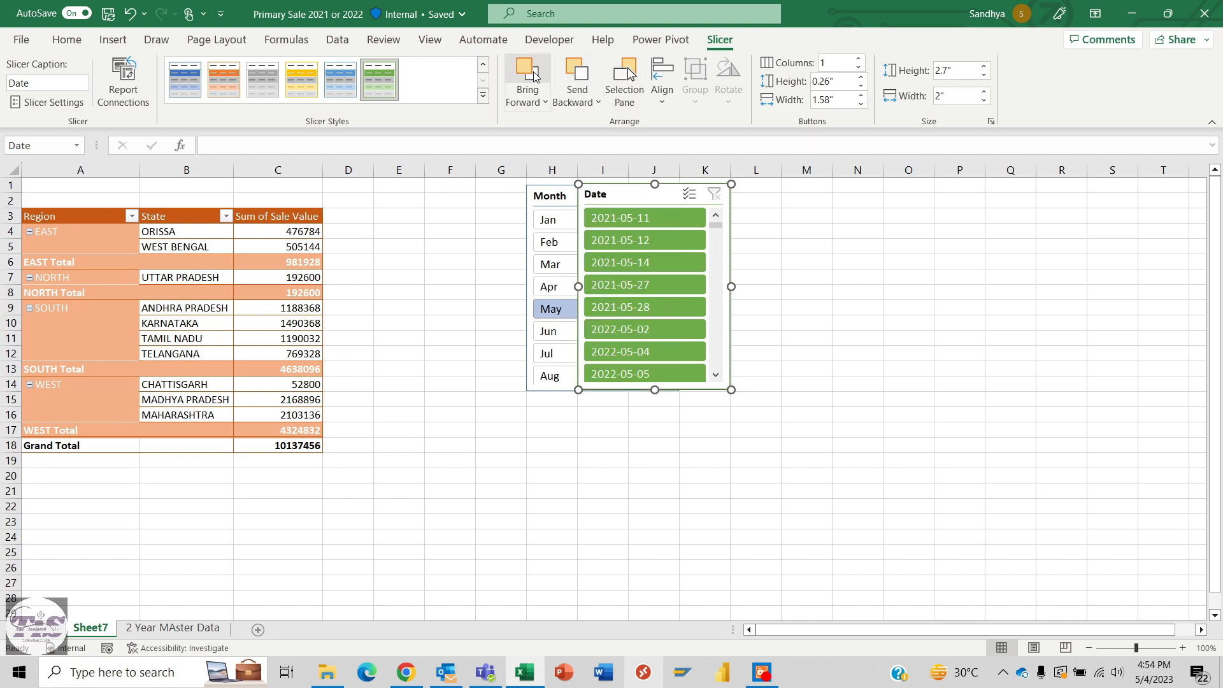
List the sheet's slicers in the Selection pane, select Month and Date there, and close the pane
{"action": "left_click", "coordinate": [626, 75]}
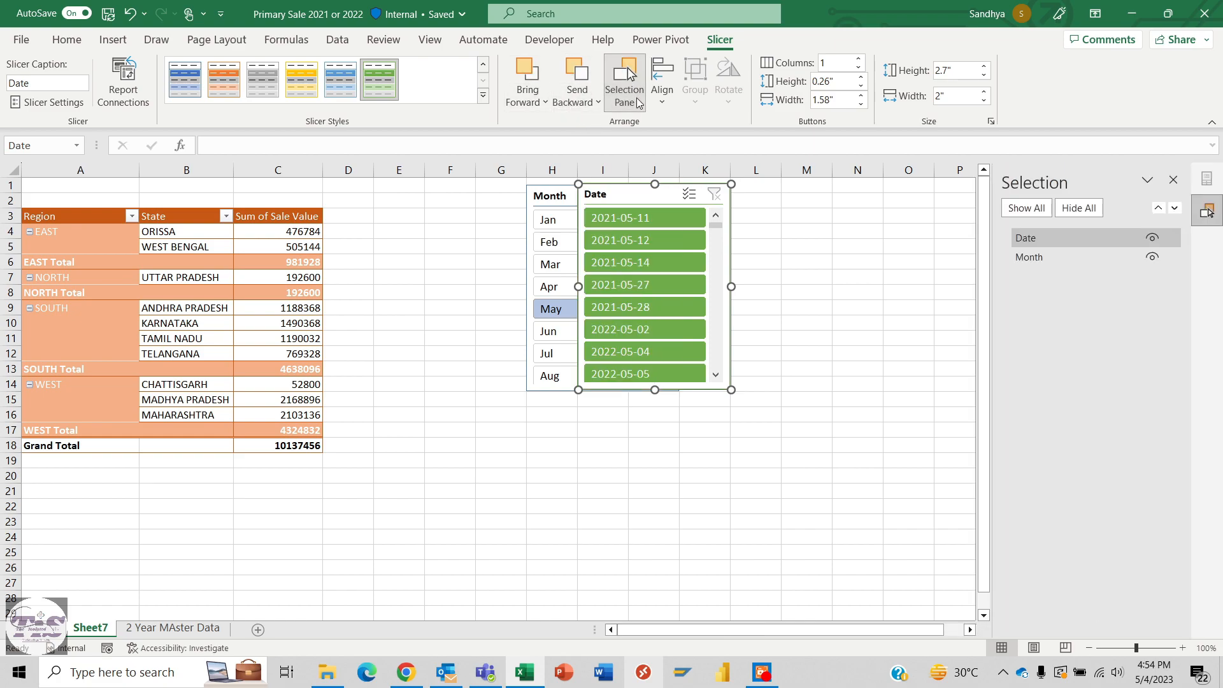
{"action": "left_click", "coordinate": [1057, 250]}
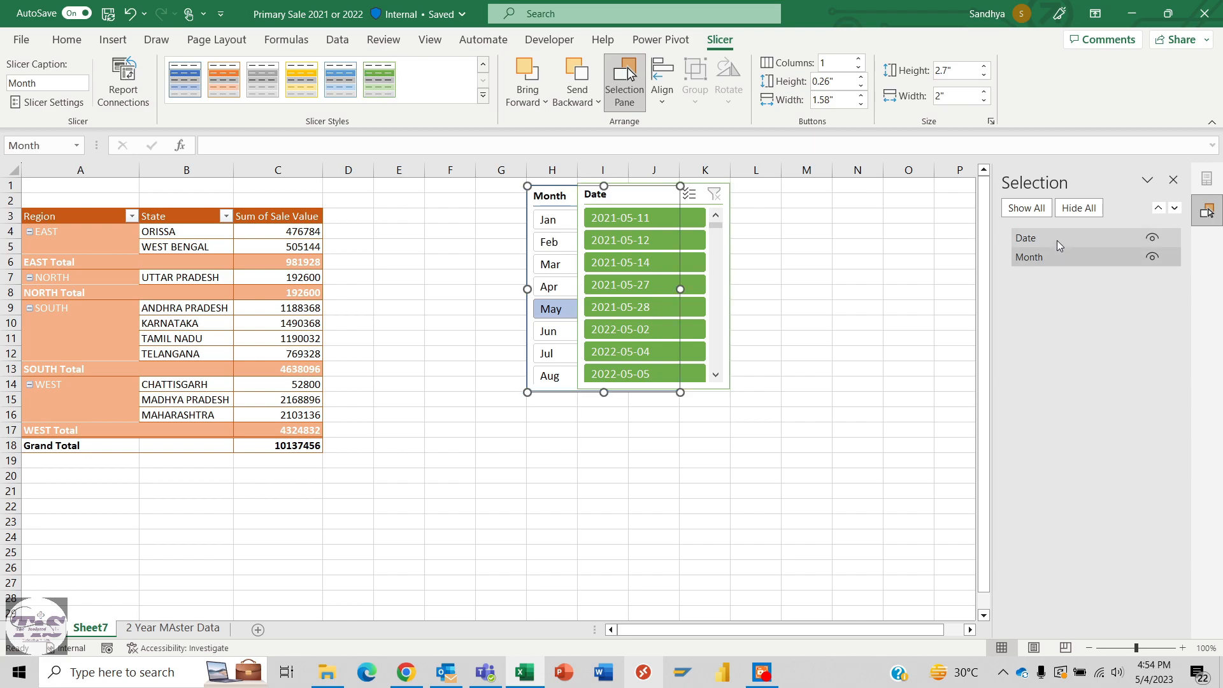
{"action": "left_click", "coordinate": [1057, 239]}
{"action": "left_click", "coordinate": [1047, 239]}
{"action": "left_click", "coordinate": [1173, 179]}
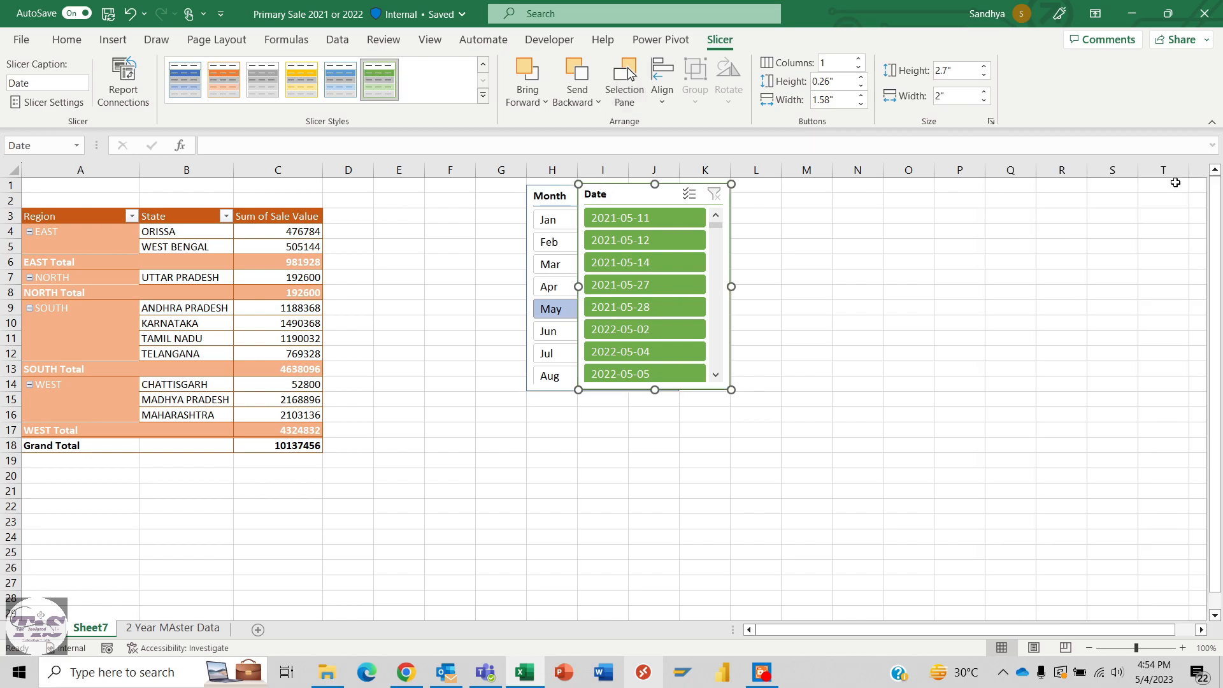
Toggle the Snap to Grid alignment option, turn on Snap to Shape, and review the alignment options again
{"action": "left_click", "coordinate": [664, 100]}
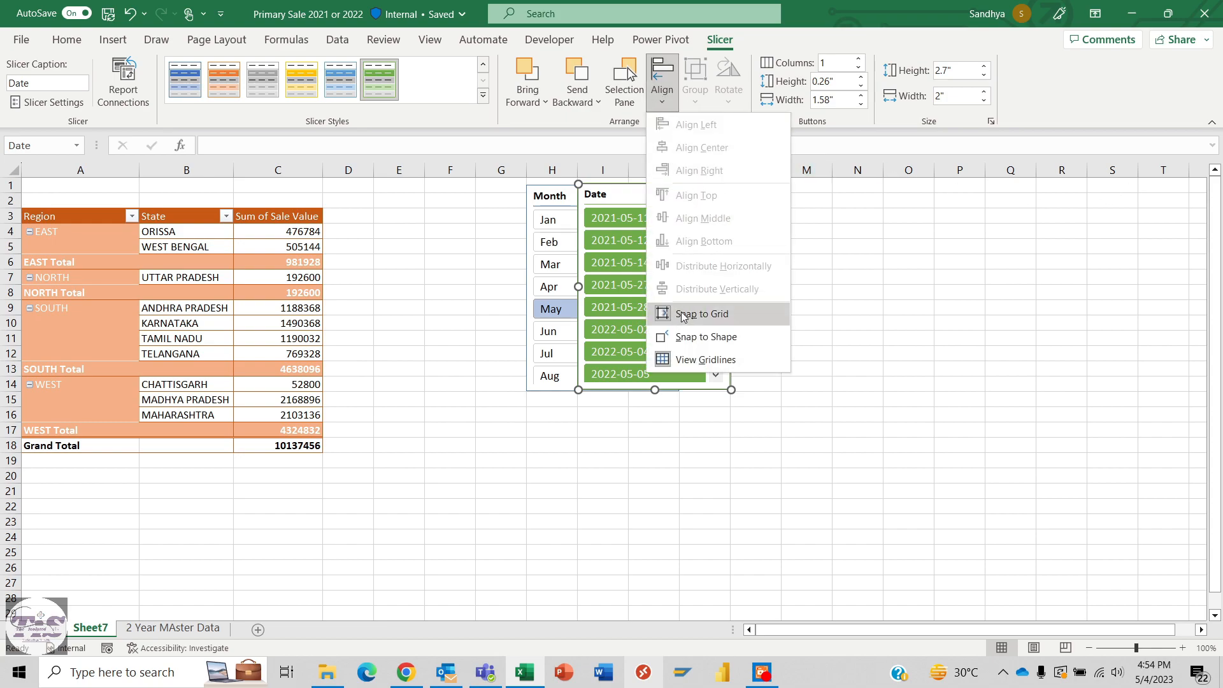
{"action": "left_click", "coordinate": [686, 315]}
{"action": "left_click", "coordinate": [662, 95]}
{"action": "left_click", "coordinate": [748, 338]}
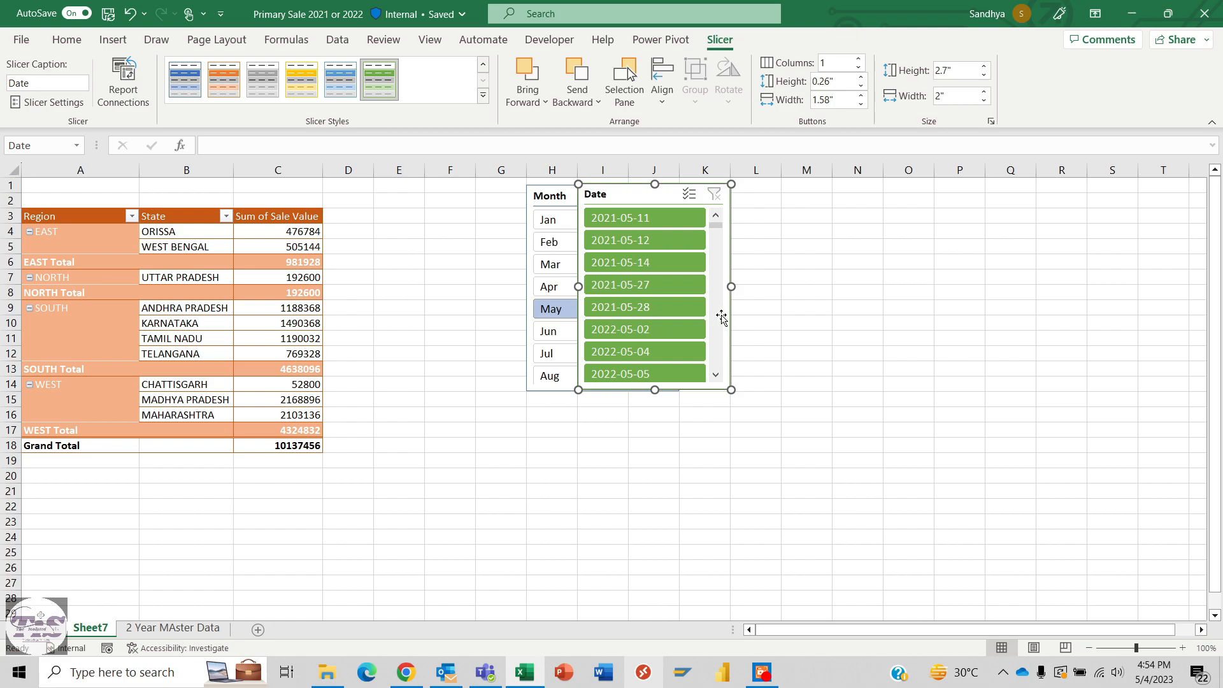
{"action": "left_click", "coordinate": [661, 74]}
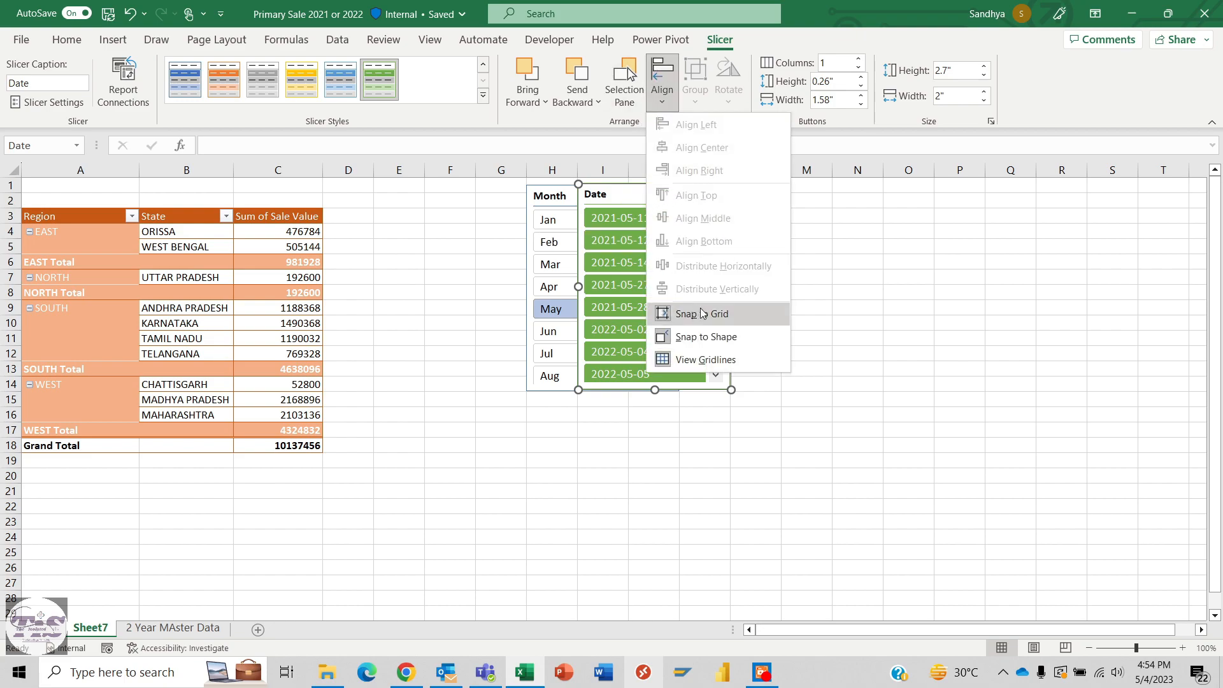
{"action": "left_click", "coordinate": [833, 152]}
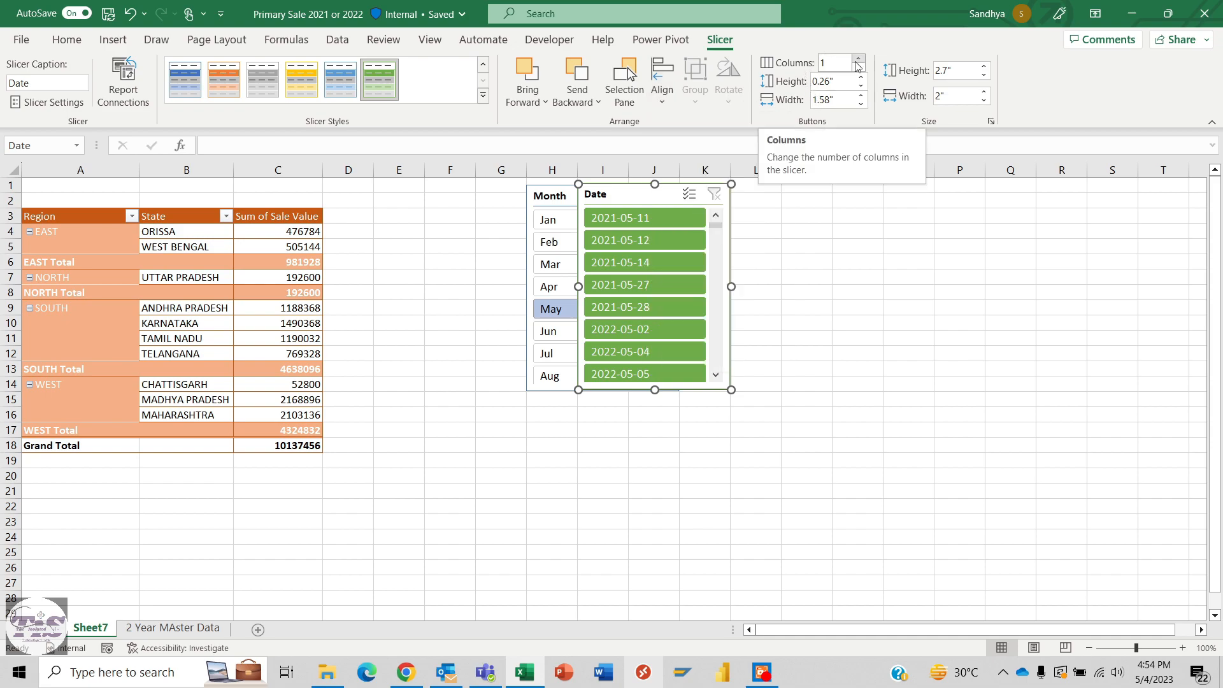
Move the Date slicer down toward the PivotTable, clear of the Month slicer's header, and delete the Month slicer
{"action": "left_click_drag", "start_coordinate": [627, 195], "coordinate": [478, 341]}
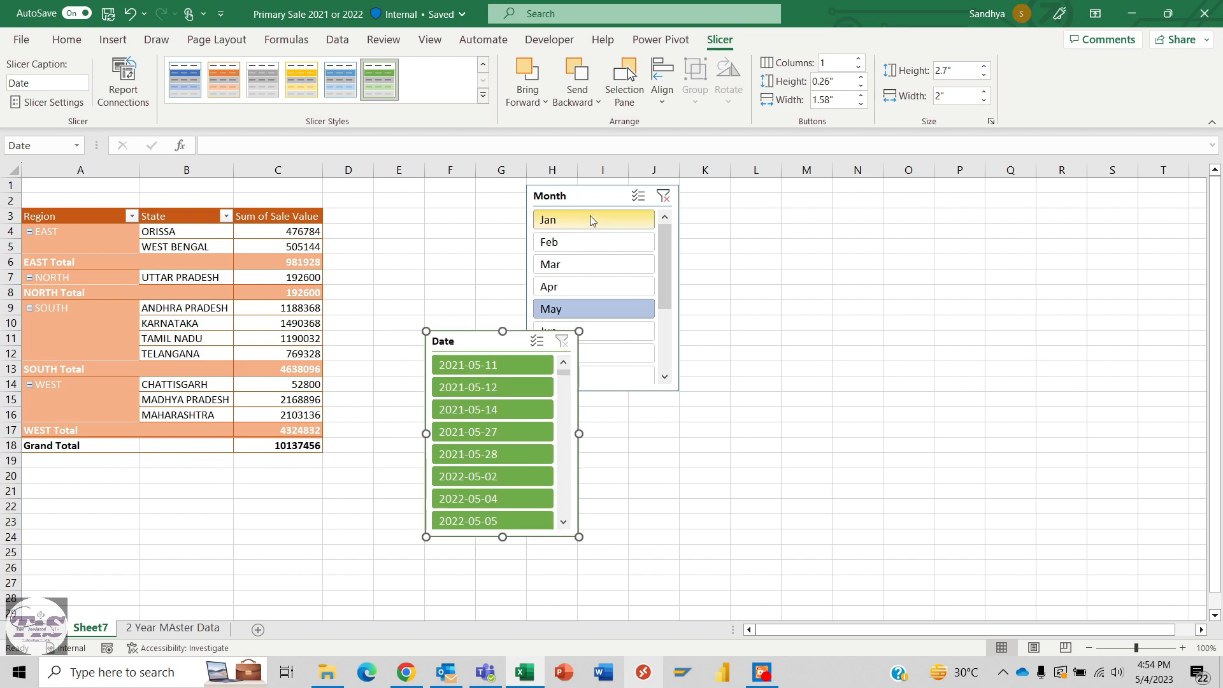
{"action": "left_click_drag", "start_coordinate": [600, 193], "coordinate": [701, 255]}
{"action": "key", "text": "Delete"}
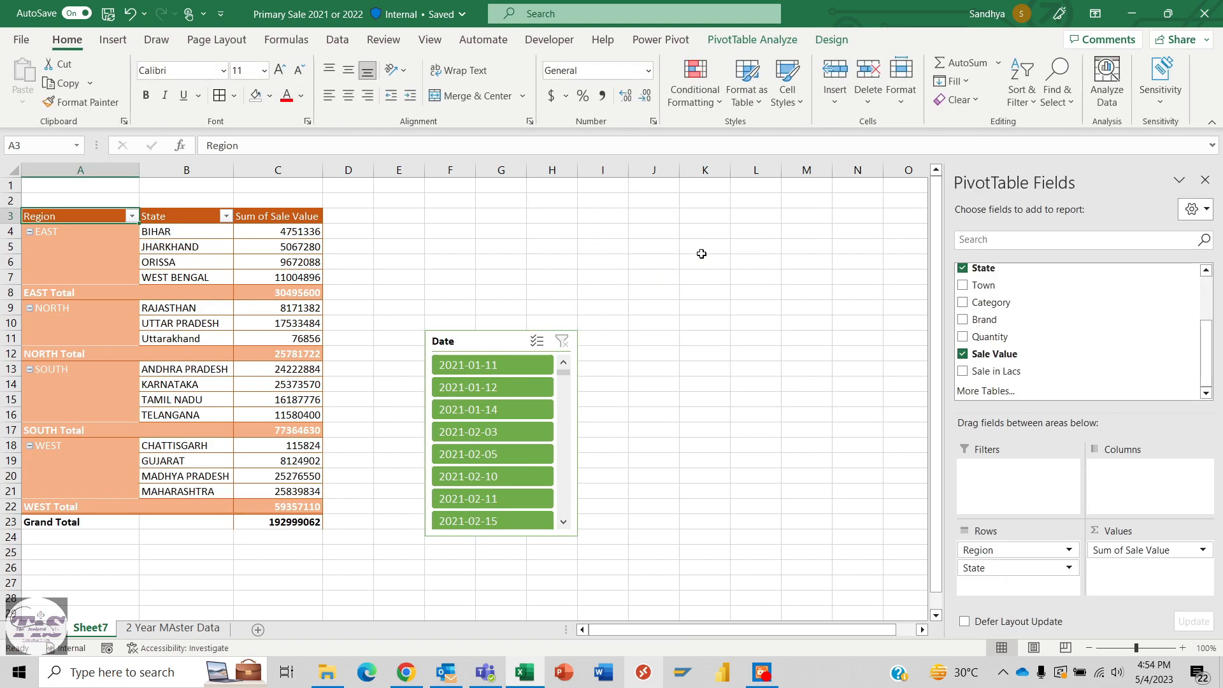
Move the Date slicer up beside the PivotTable's header and set its buttons to 5 columns
{"action": "left_click_drag", "start_coordinate": [493, 308], "coordinate": [494, 191]}
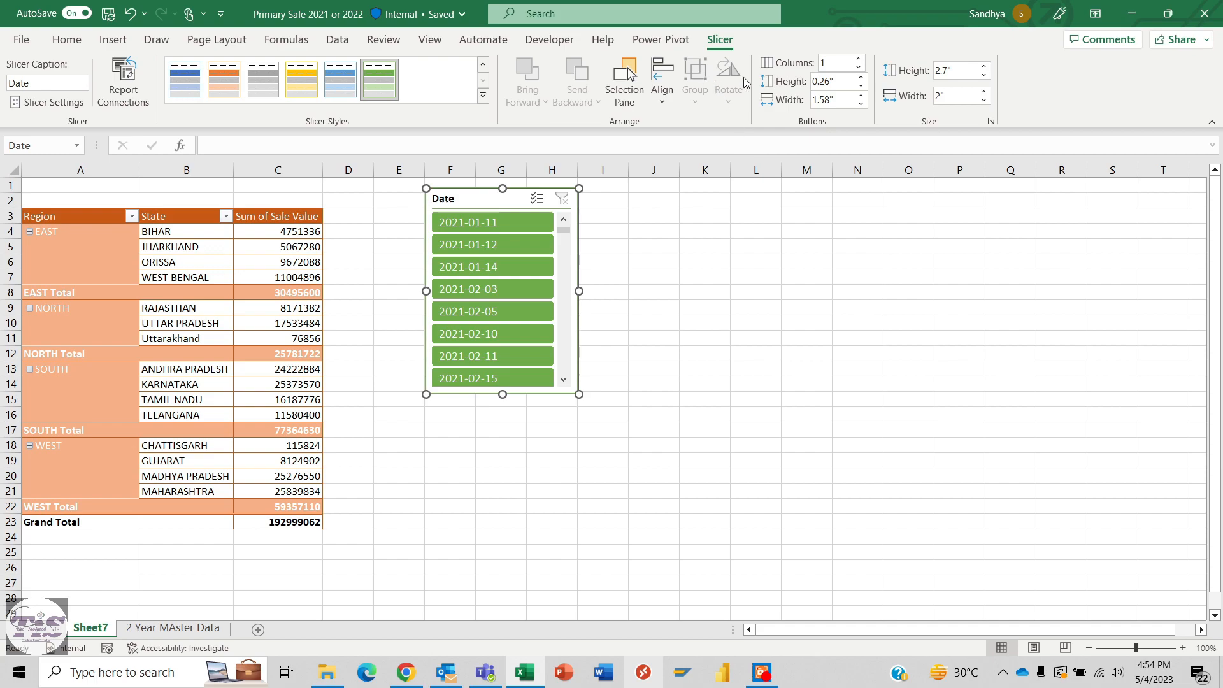
{"action": "left_click", "coordinate": [859, 59]}
{"action": "left_click", "coordinate": [859, 59]}
{"action": "left_click", "coordinate": [859, 59]}
{"action": "left_click", "coordinate": [859, 59]}
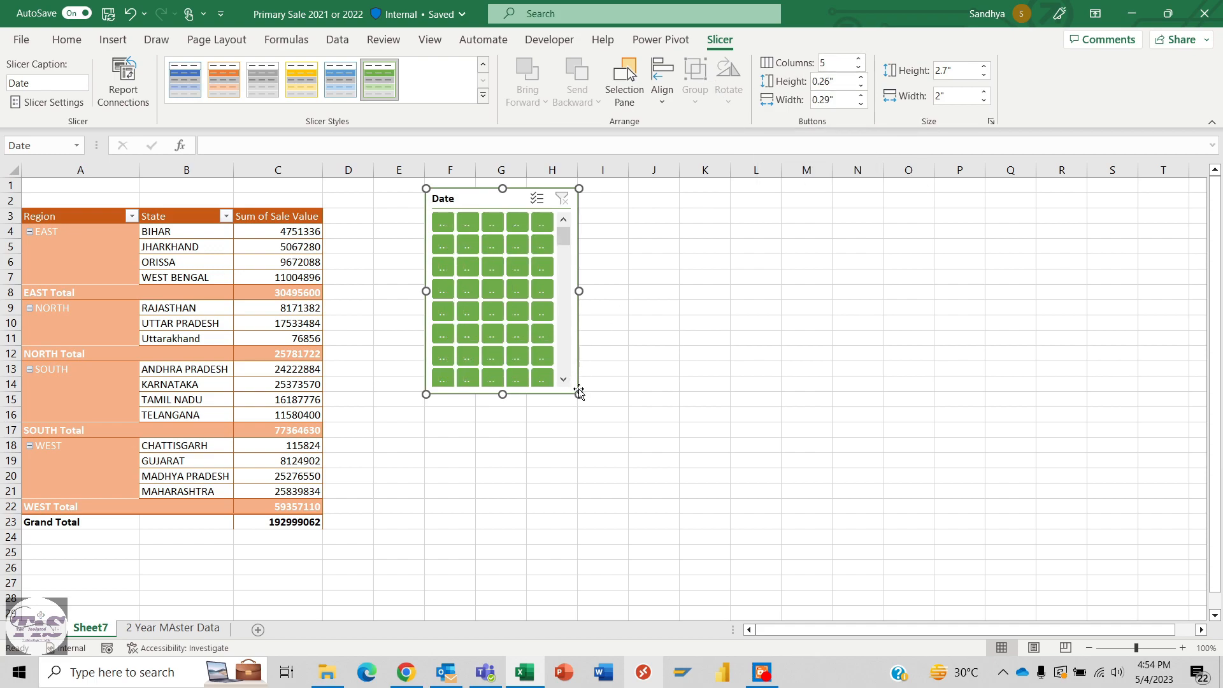
Resize the Date slicer to about 1.87" high by 5.33" wide and set its buttons to 4 columns
{"action": "left_click_drag", "start_coordinate": [579, 394], "coordinate": [818, 274]}
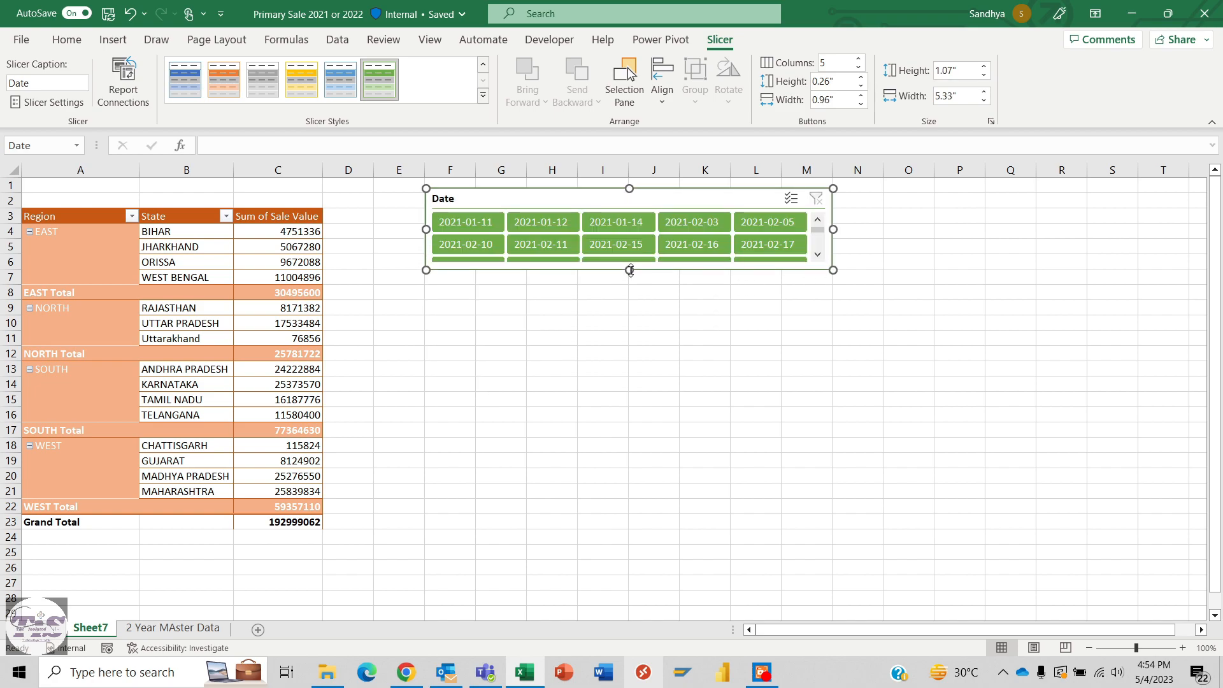
{"action": "left_click_drag", "start_coordinate": [629, 270], "coordinate": [630, 315]}
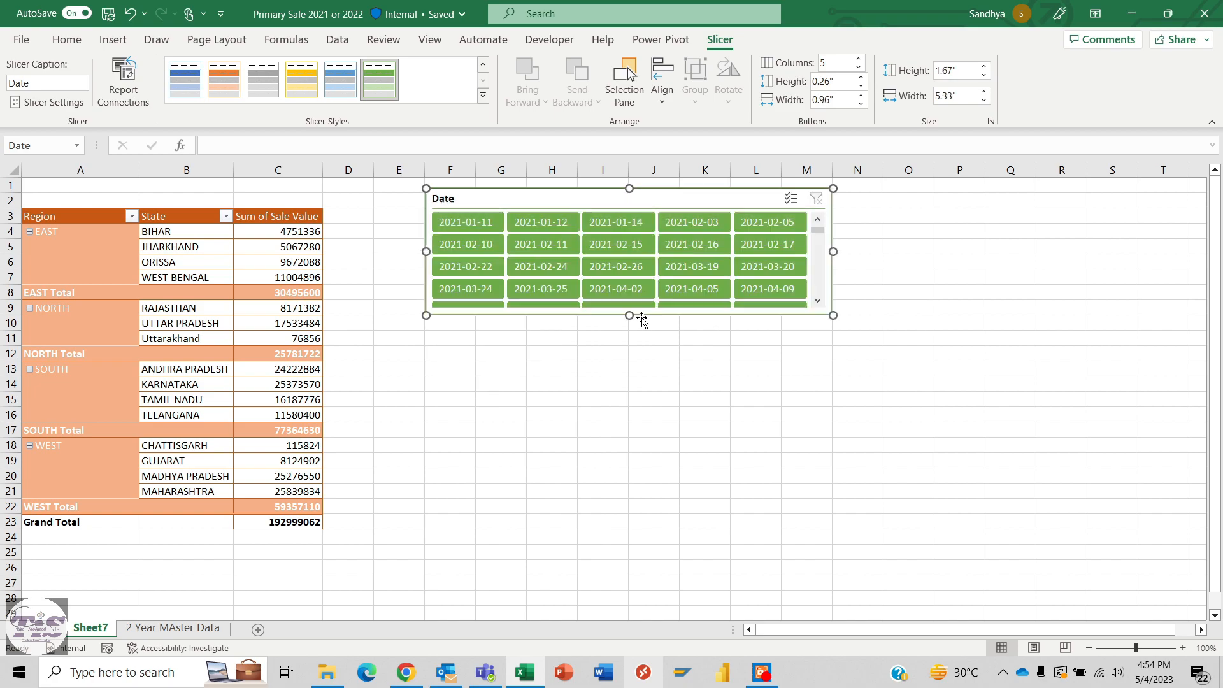
{"action": "left_click", "coordinate": [859, 69]}
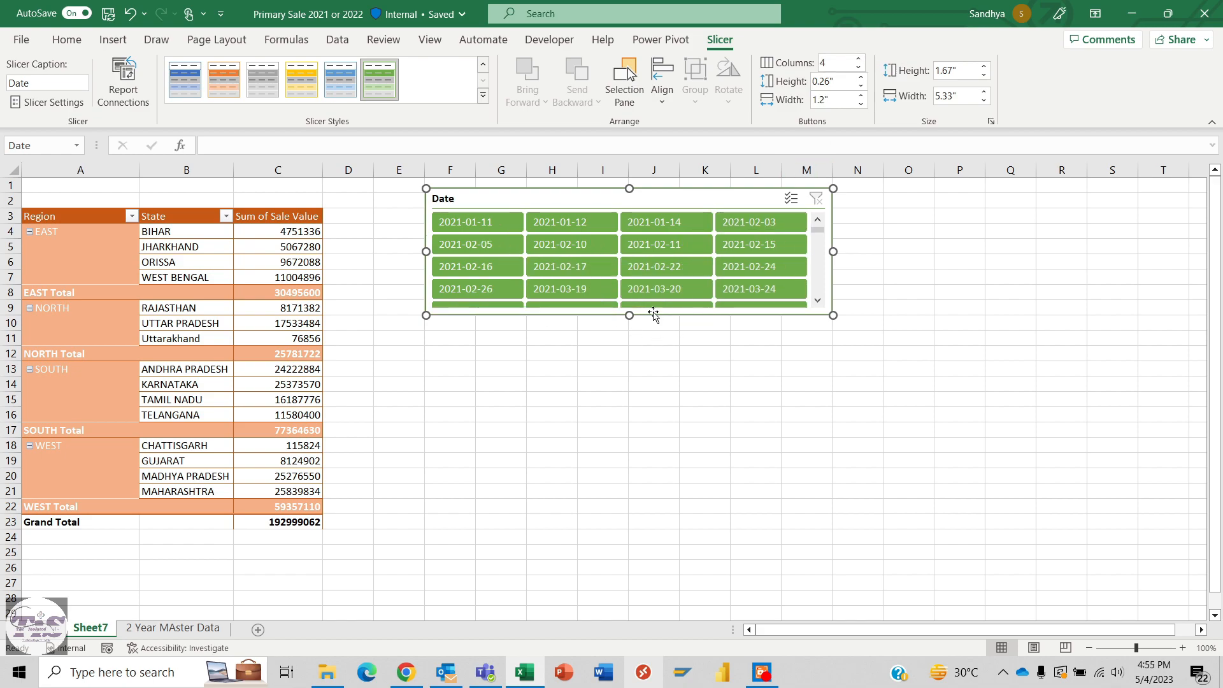
{"action": "left_click_drag", "start_coordinate": [629, 316], "coordinate": [631, 331]}
Filter the PivotTable by several single dates in the Date slicer, ending with 2021-01-11
{"action": "left_click", "coordinate": [645, 290]}
{"action": "left_click", "coordinate": [700, 244]}
{"action": "left_click", "coordinate": [566, 242]}
{"action": "left_click", "coordinate": [564, 224]}
{"action": "left_click", "coordinate": [499, 230]}
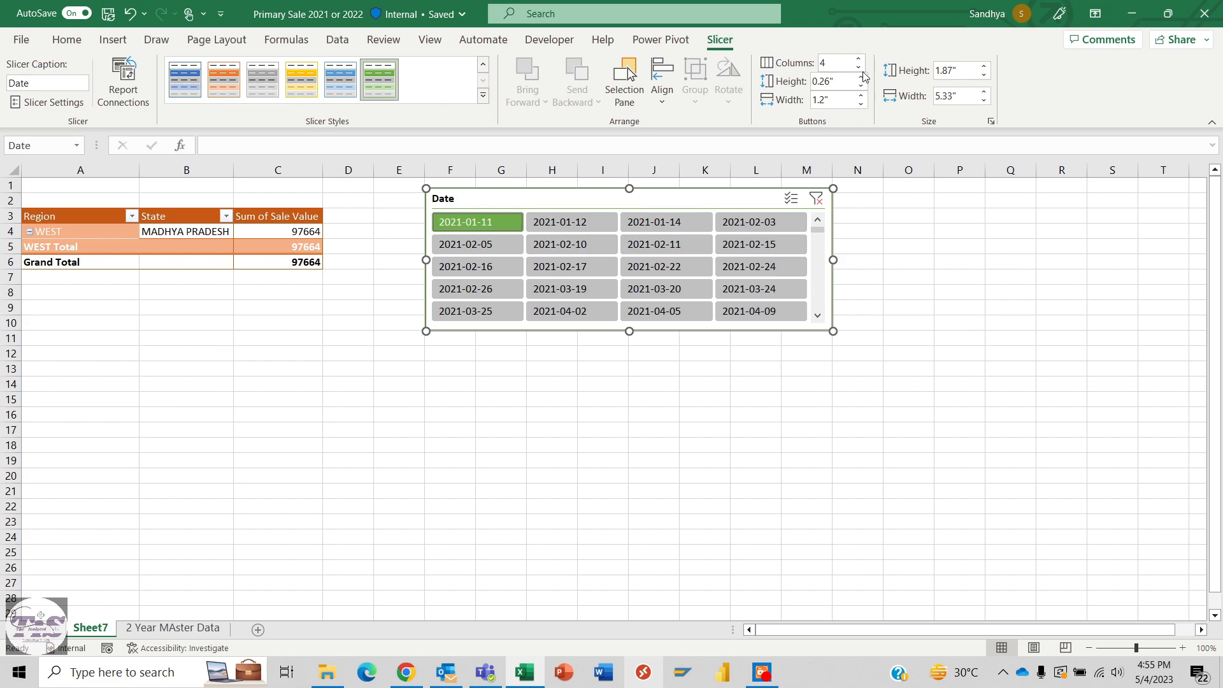
Set the Date slicer's button width to 0.7", and size the slicer to 2.5" high by 4.1" wide
{"action": "left_click", "coordinate": [863, 104]}
{"action": "left_click", "coordinate": [863, 104]}
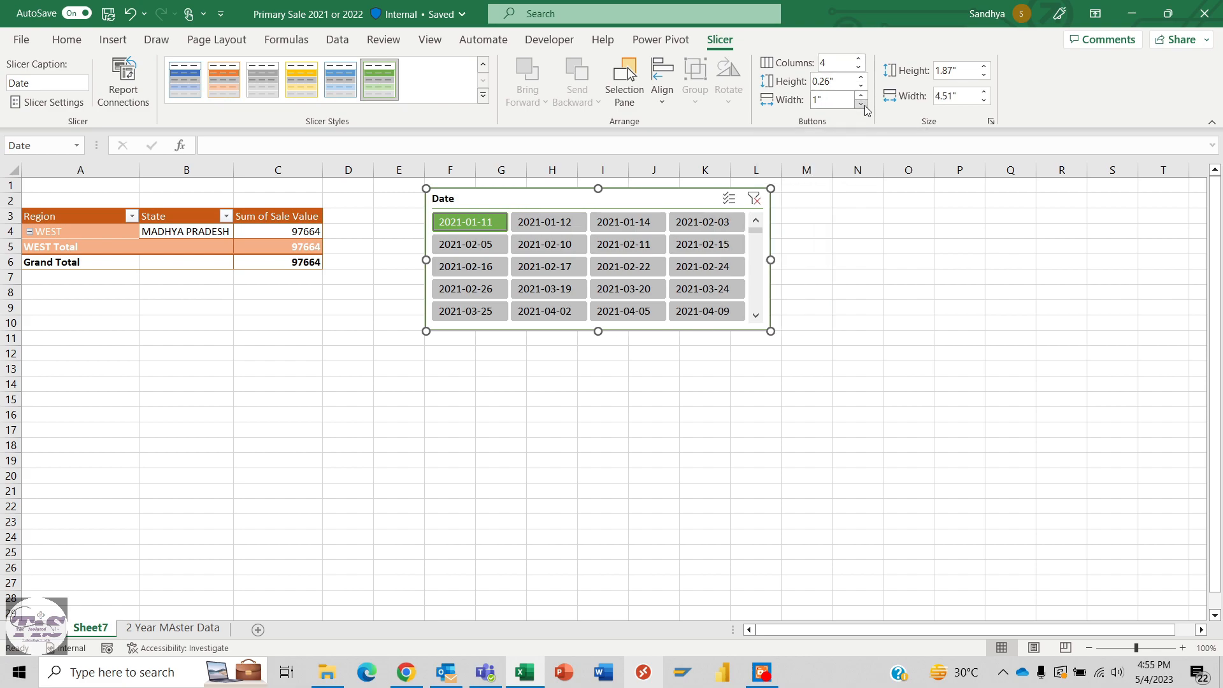
{"action": "left_click", "coordinate": [864, 105]}
{"action": "left_click", "coordinate": [864, 105]}
{"action": "left_click", "coordinate": [863, 104]}
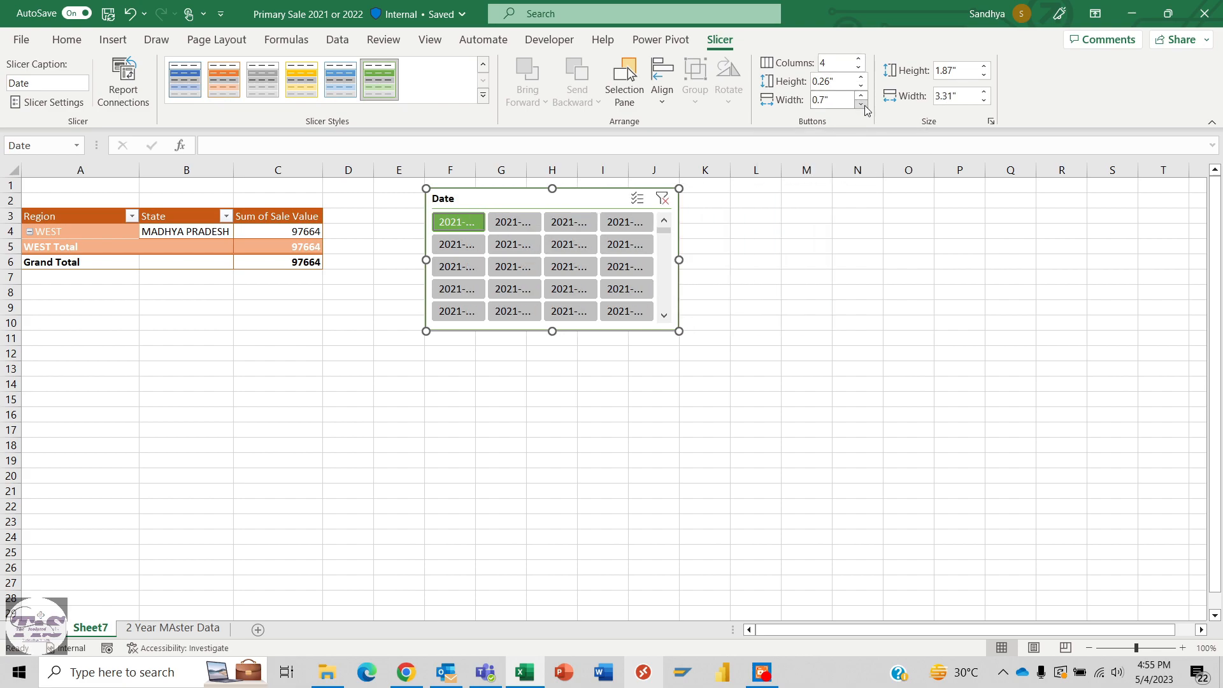
{"action": "left_click", "coordinate": [984, 70]}
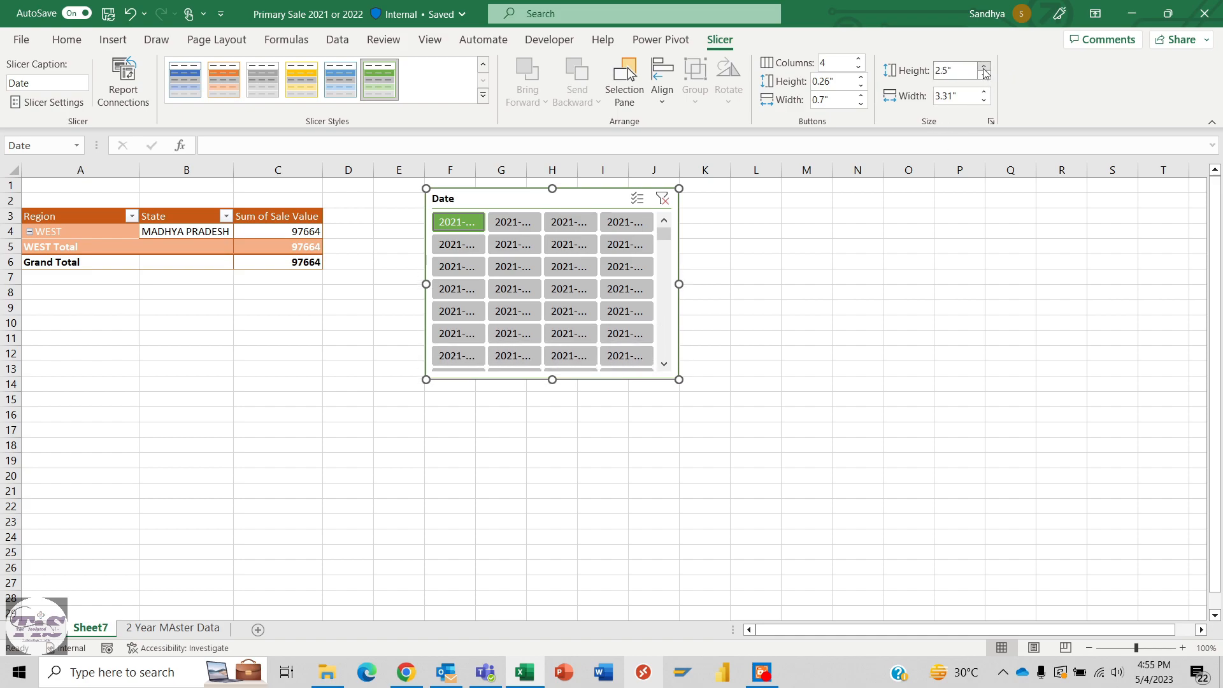
{"action": "left_click", "coordinate": [985, 91]}
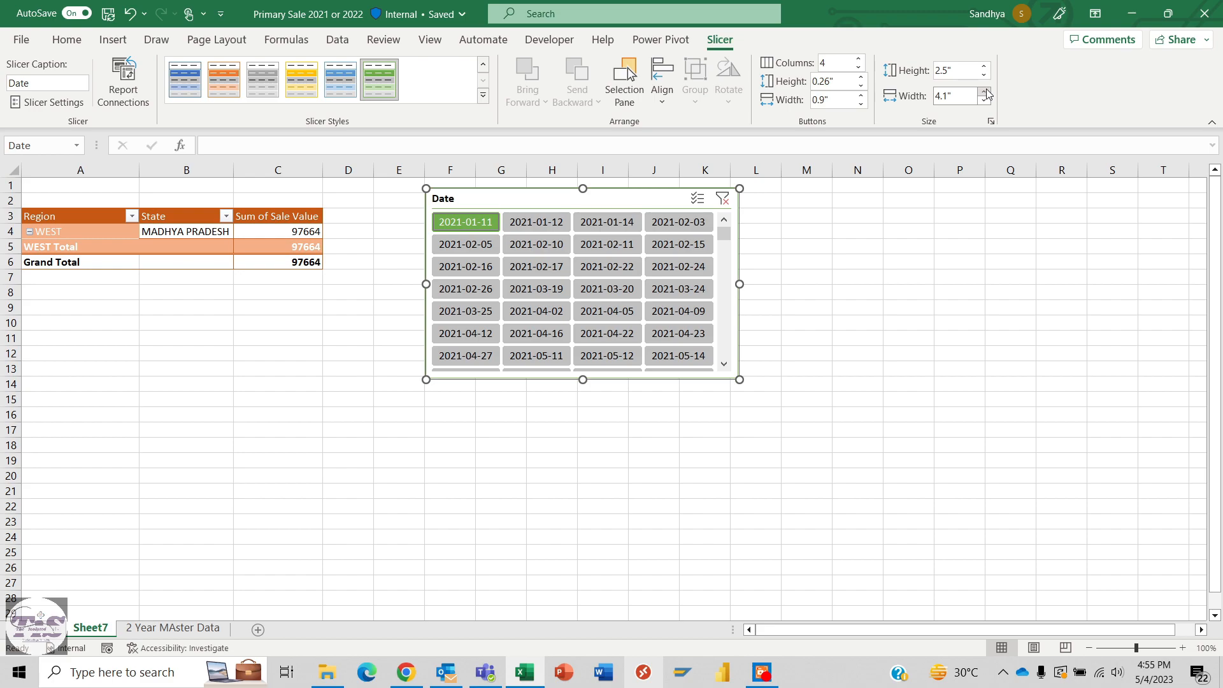
Delete the Date slicer from the sheet
{"action": "left_click", "coordinate": [595, 207]}
{"action": "key", "text": "Delete"}
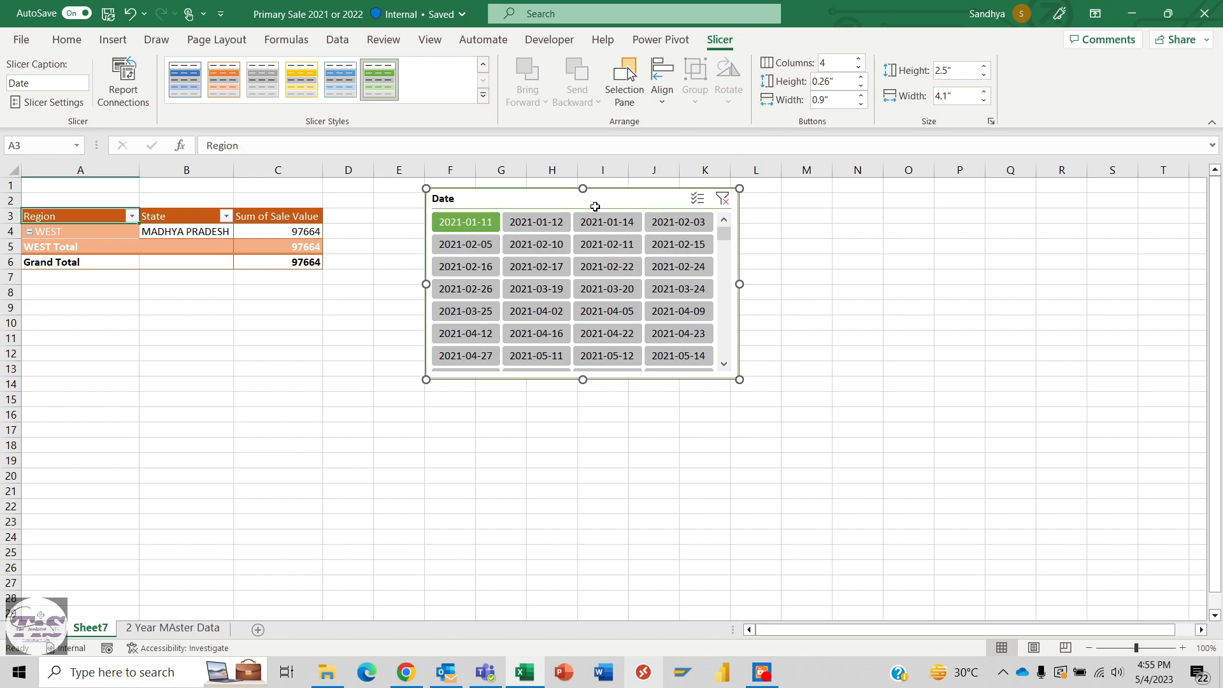
Insert a timeline for the PivotTable's Date field and place it beside the PivotTable, starting in column G at row 1
{"action": "left_click", "coordinate": [224, 308]}
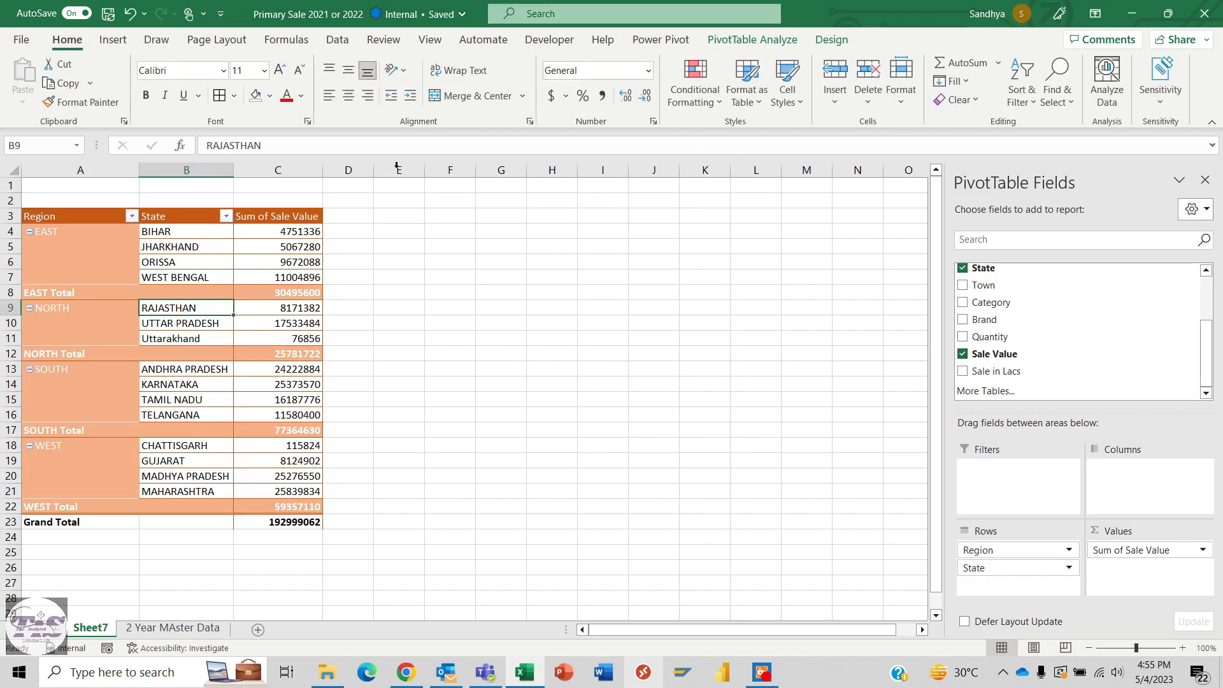
{"action": "left_click", "coordinate": [753, 40]}
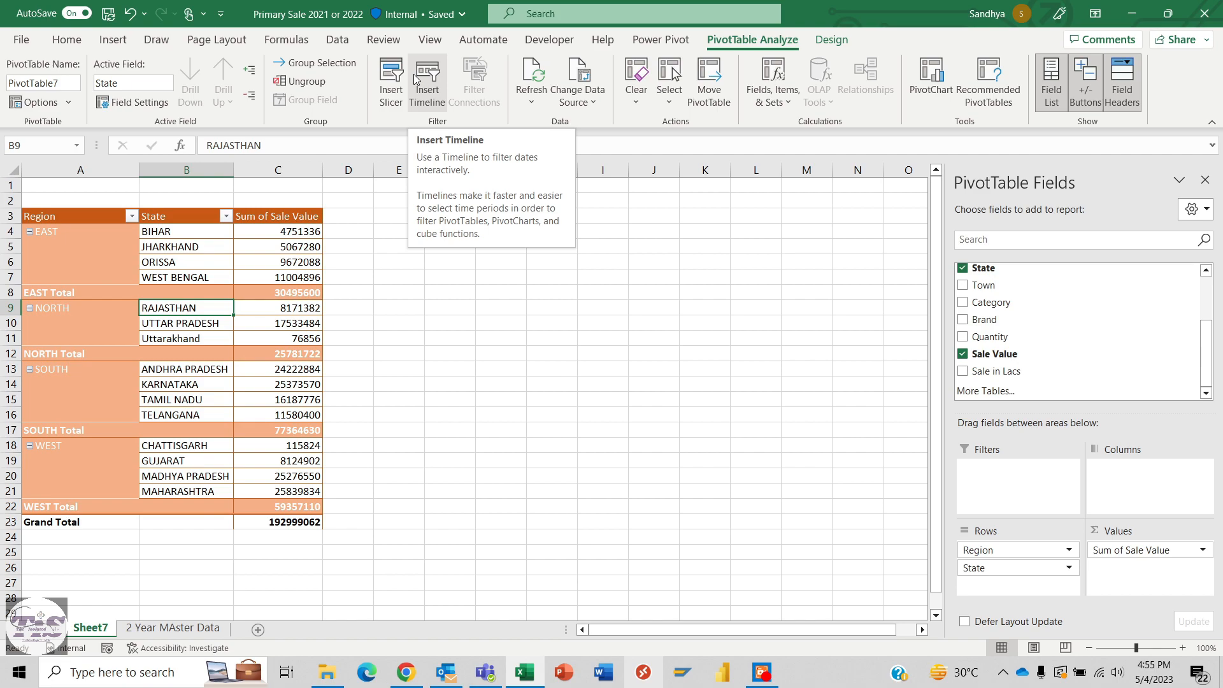
{"action": "left_click", "coordinate": [428, 87]}
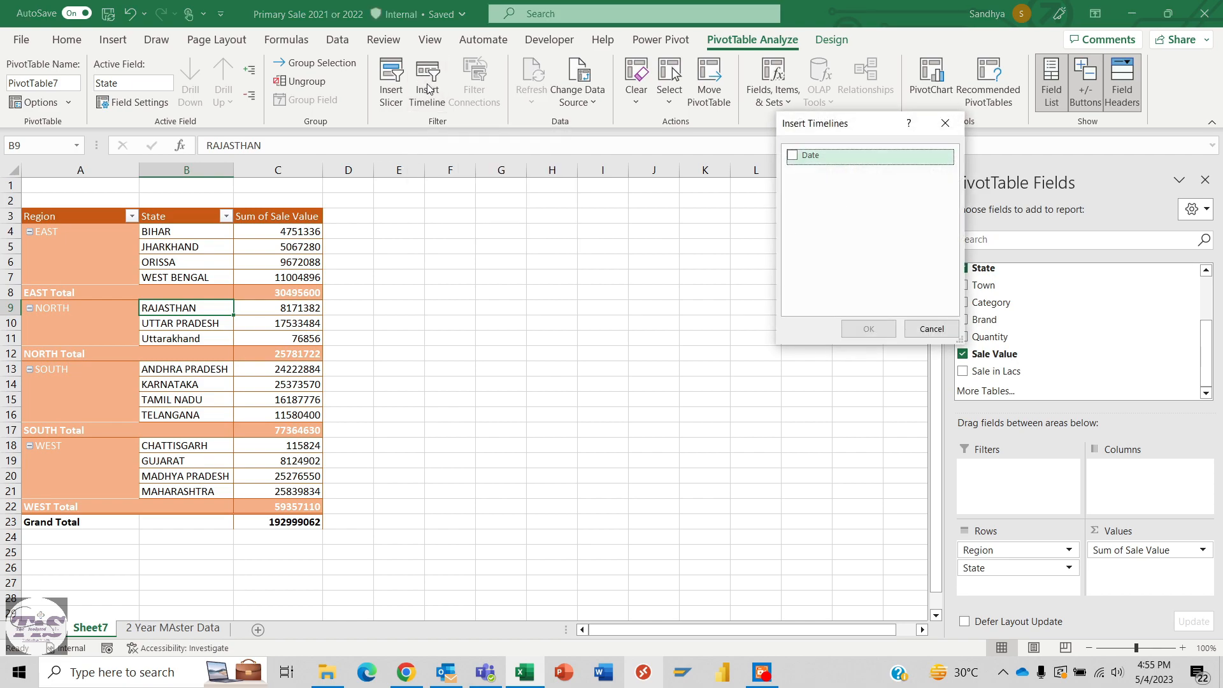
{"action": "left_click", "coordinate": [792, 156]}
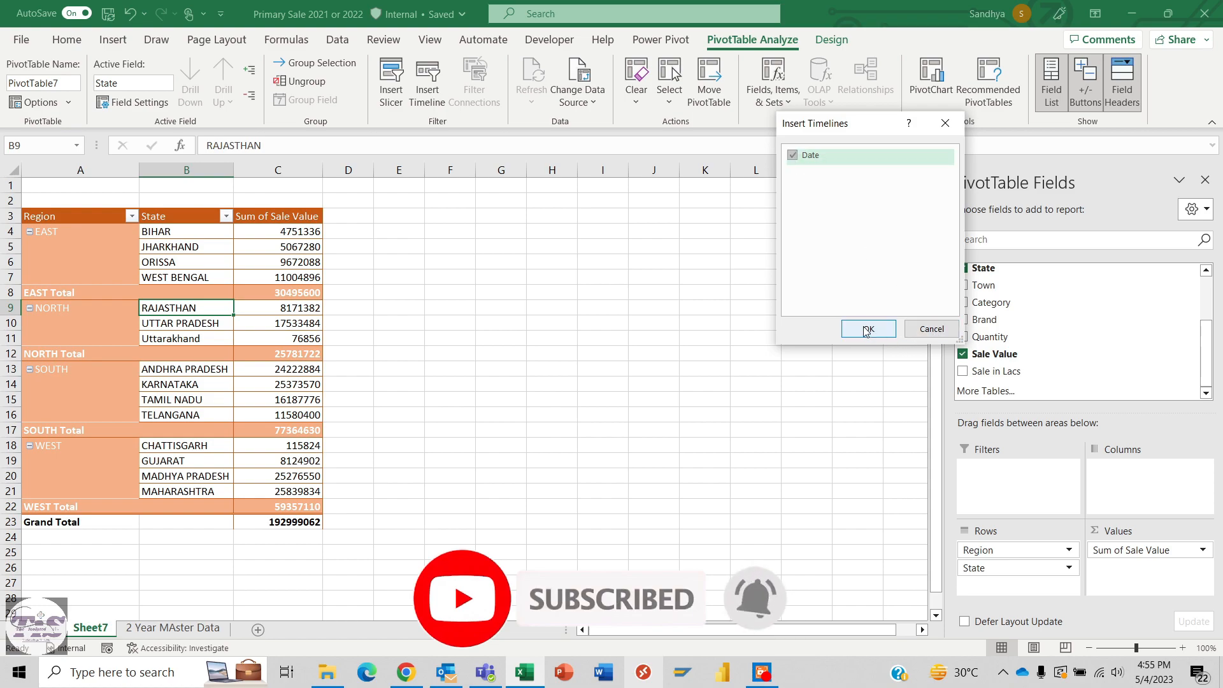
{"action": "left_click", "coordinate": [868, 329]}
{"action": "left_click_drag", "start_coordinate": [387, 357], "coordinate": [514, 186]}
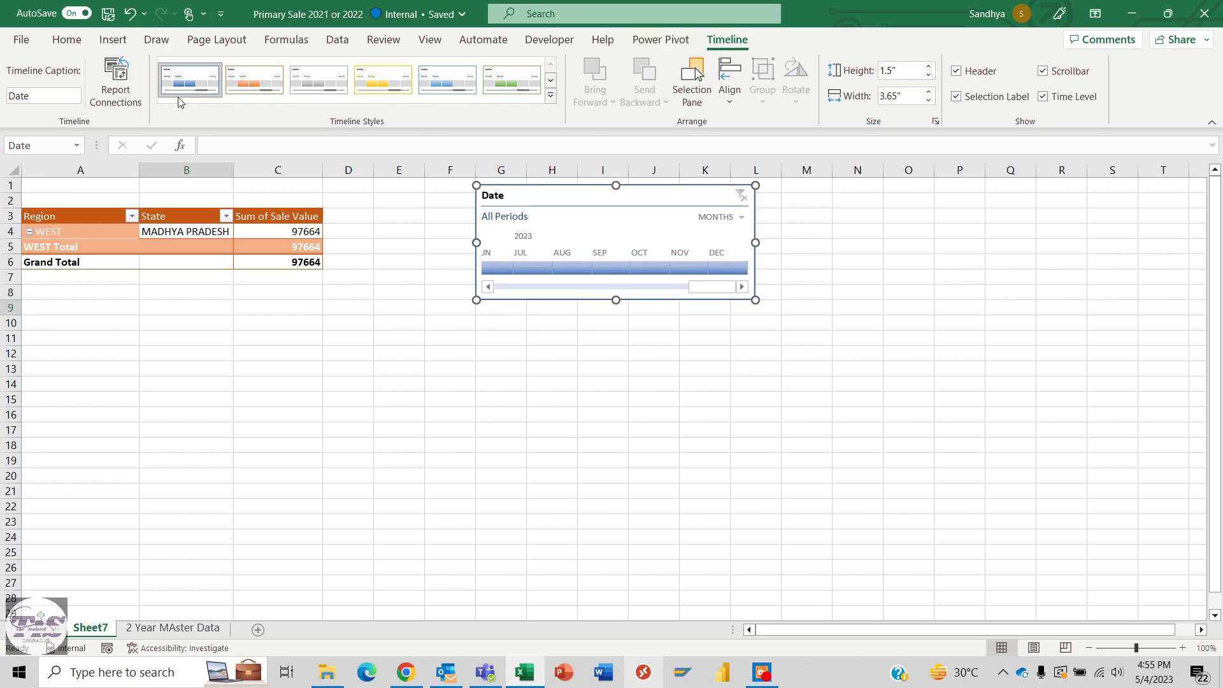
Review the Date timeline's report connections without changing them, and apply the gold Dark timeline style
{"action": "left_click", "coordinate": [127, 86]}
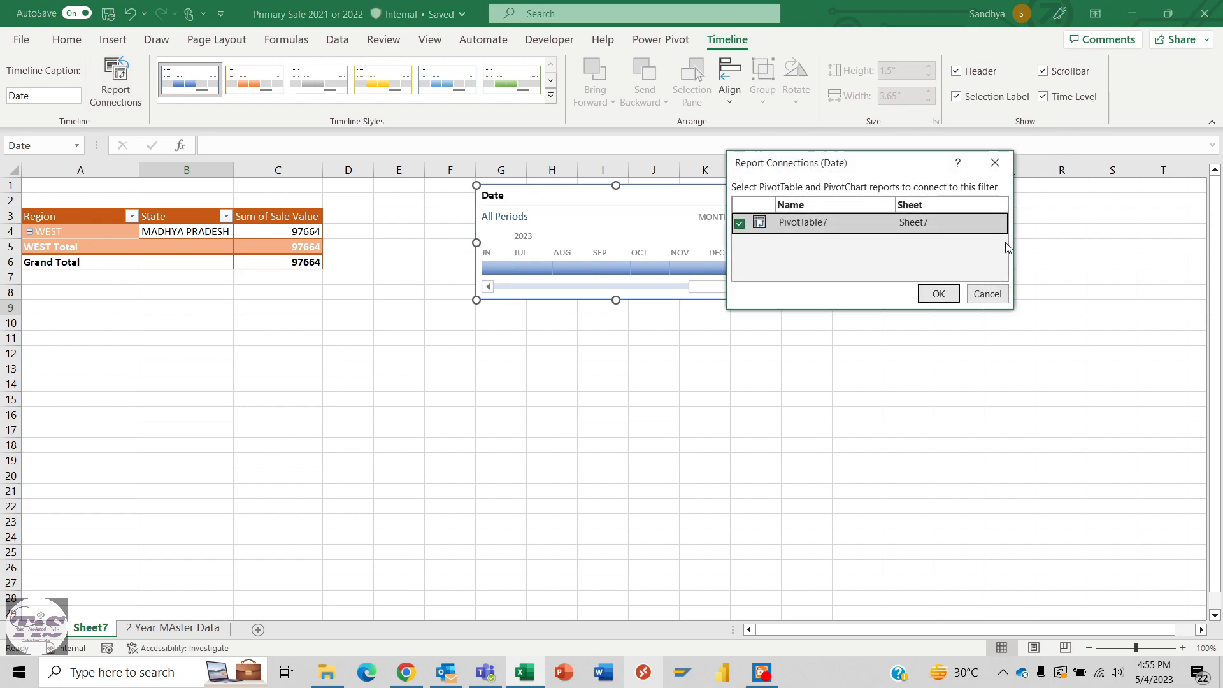
{"action": "left_click", "coordinate": [987, 293]}
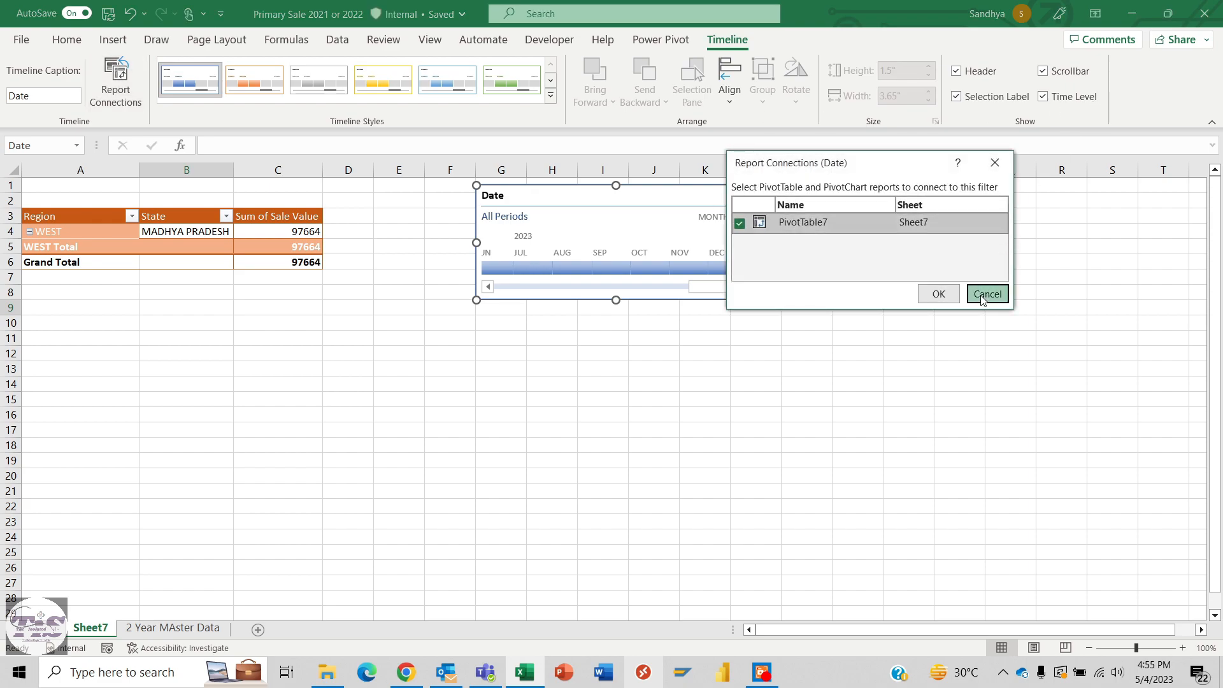
{"action": "left_click", "coordinate": [550, 95]}
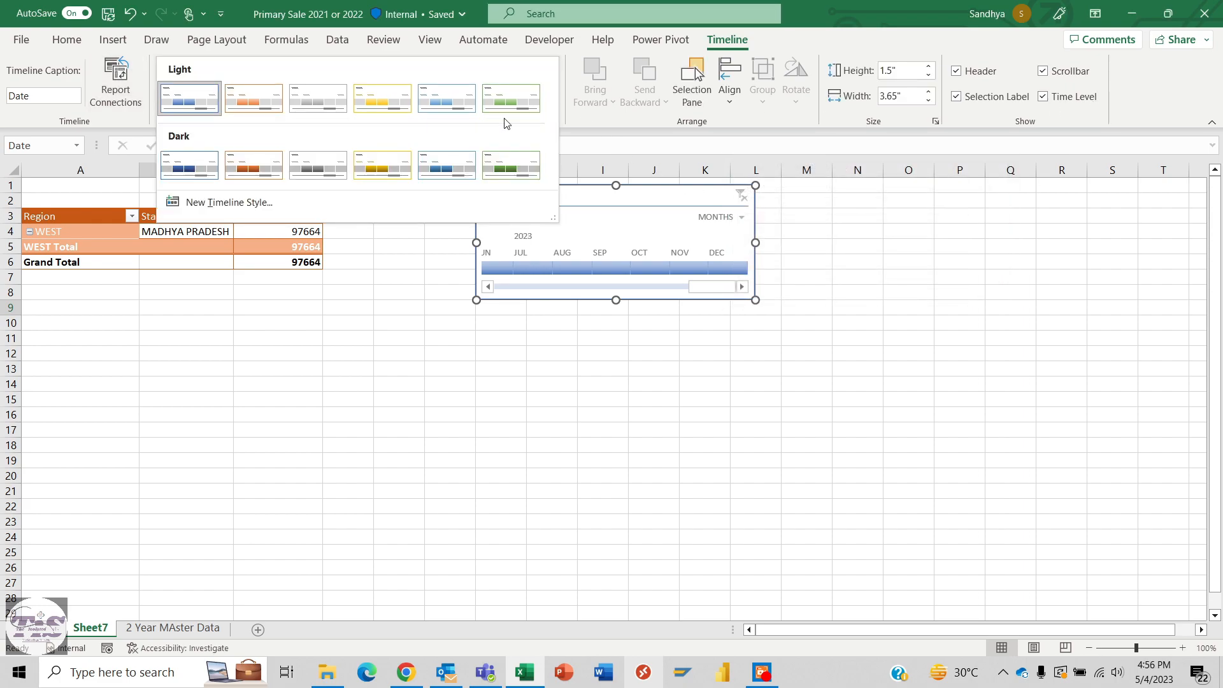
{"action": "left_click", "coordinate": [374, 159]}
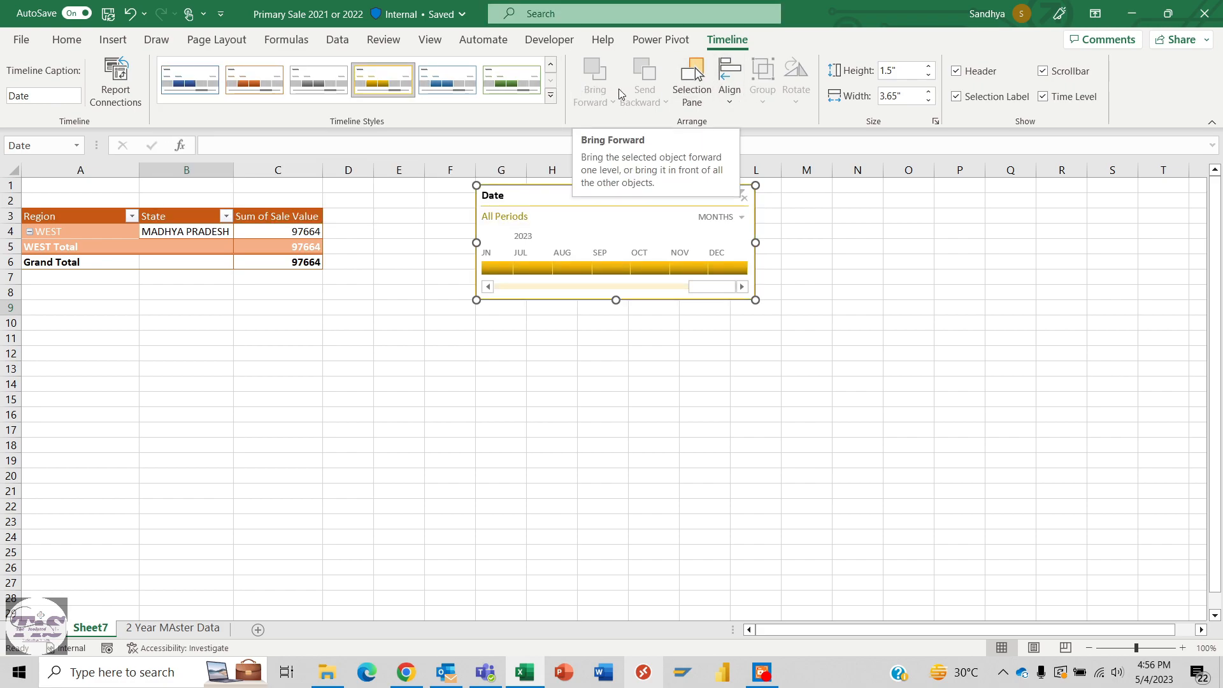
Review the Selection pane and the alignment options available for the Date timeline
{"action": "left_click", "coordinate": [706, 90]}
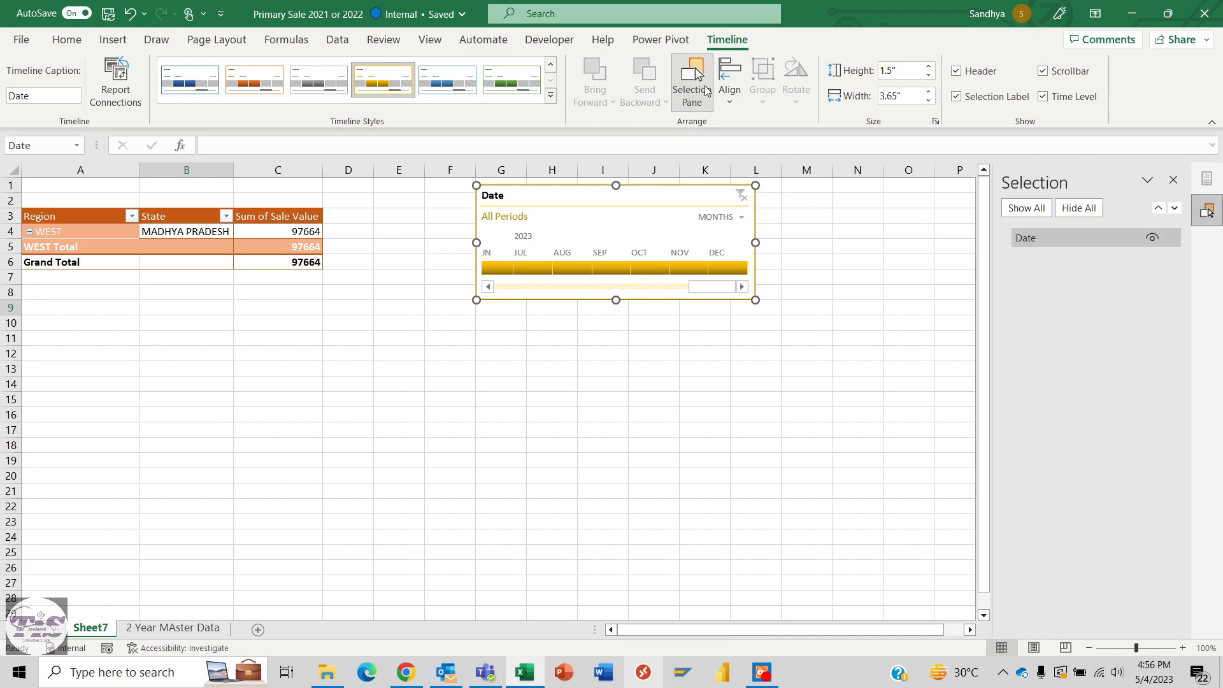
{"action": "left_click", "coordinate": [707, 90]}
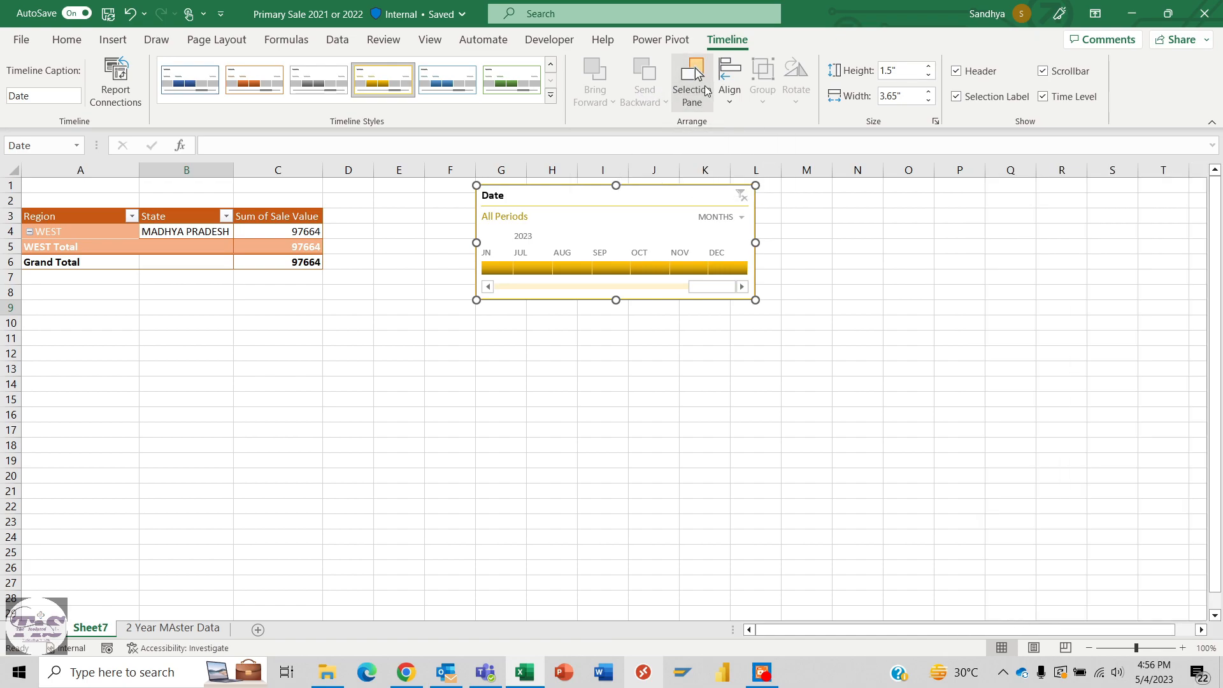
{"action": "left_click", "coordinate": [732, 87]}
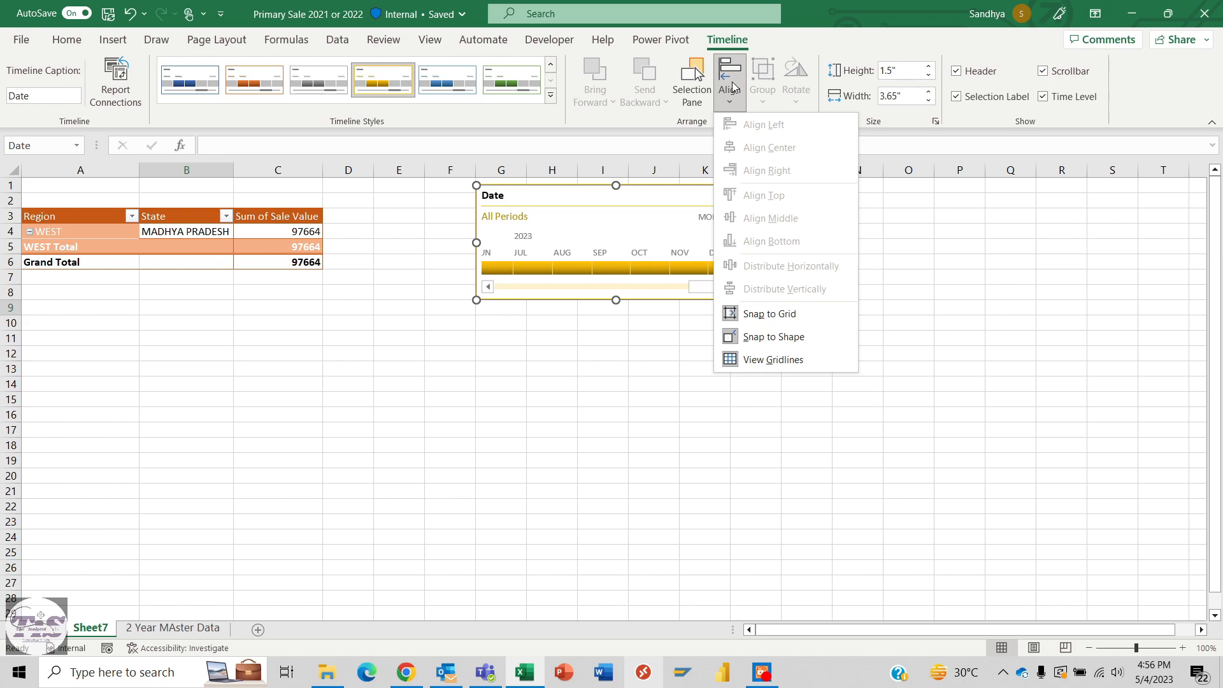
{"action": "left_click", "coordinate": [731, 87]}
Set the Date timeline's height to 2.1" and its width to 3.3"
{"action": "left_click", "coordinate": [928, 66]}
{"action": "left_click", "coordinate": [928, 66]}
{"action": "left_click", "coordinate": [928, 67]}
{"action": "left_click", "coordinate": [928, 66]}
{"action": "left_click", "coordinate": [928, 66]}
{"action": "left_click", "coordinate": [928, 66]}
{"action": "left_click", "coordinate": [928, 100]}
{"action": "left_click", "coordinate": [928, 100]}
{"action": "left_click", "coordinate": [928, 100]}
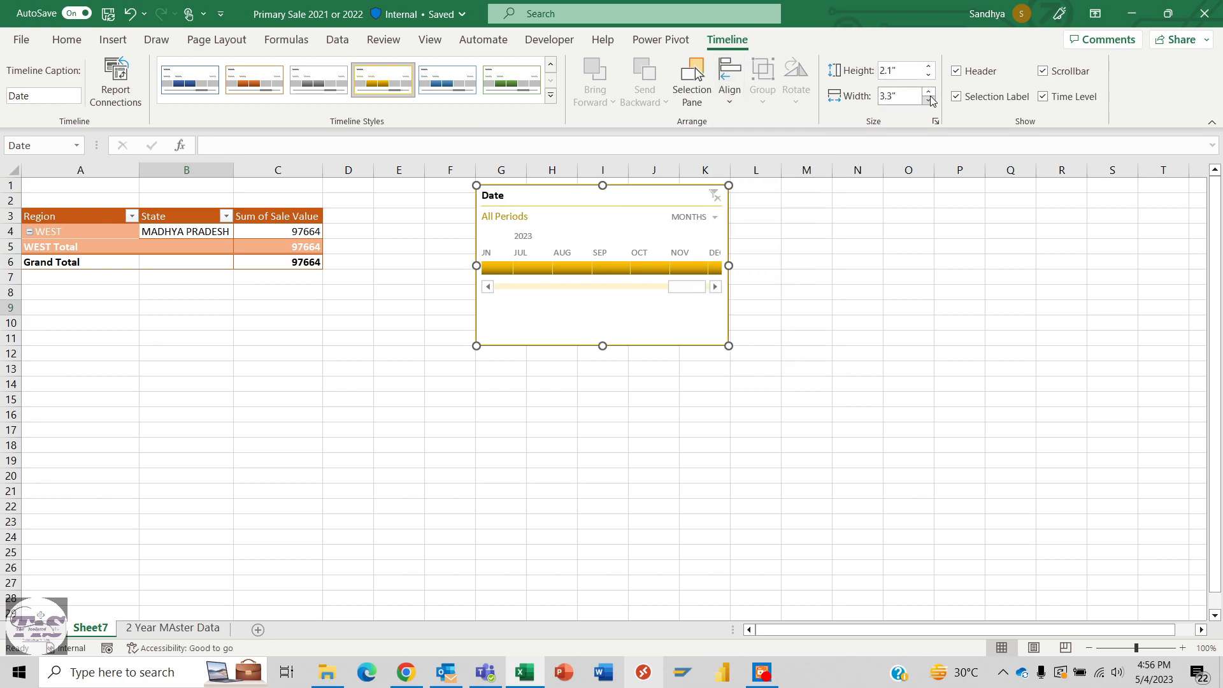
Hide and restore the timeline's header, selection label, scrollbar and time level one after another
{"action": "left_click", "coordinate": [956, 72]}
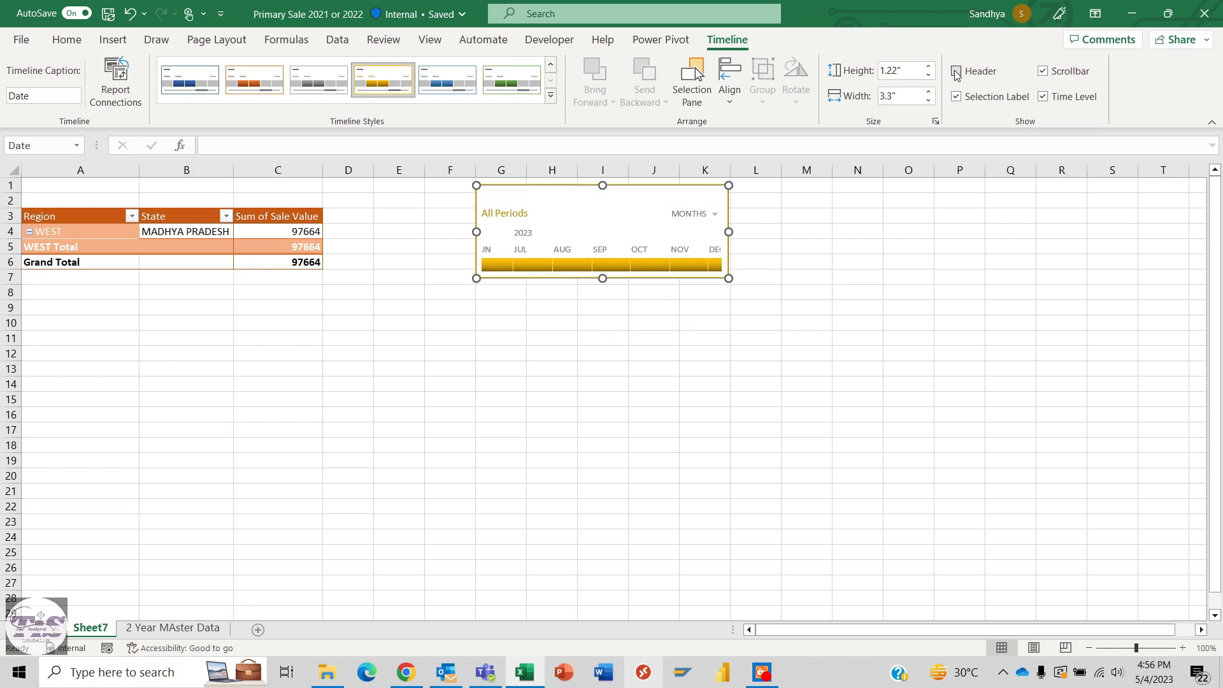
{"action": "left_click", "coordinate": [956, 72]}
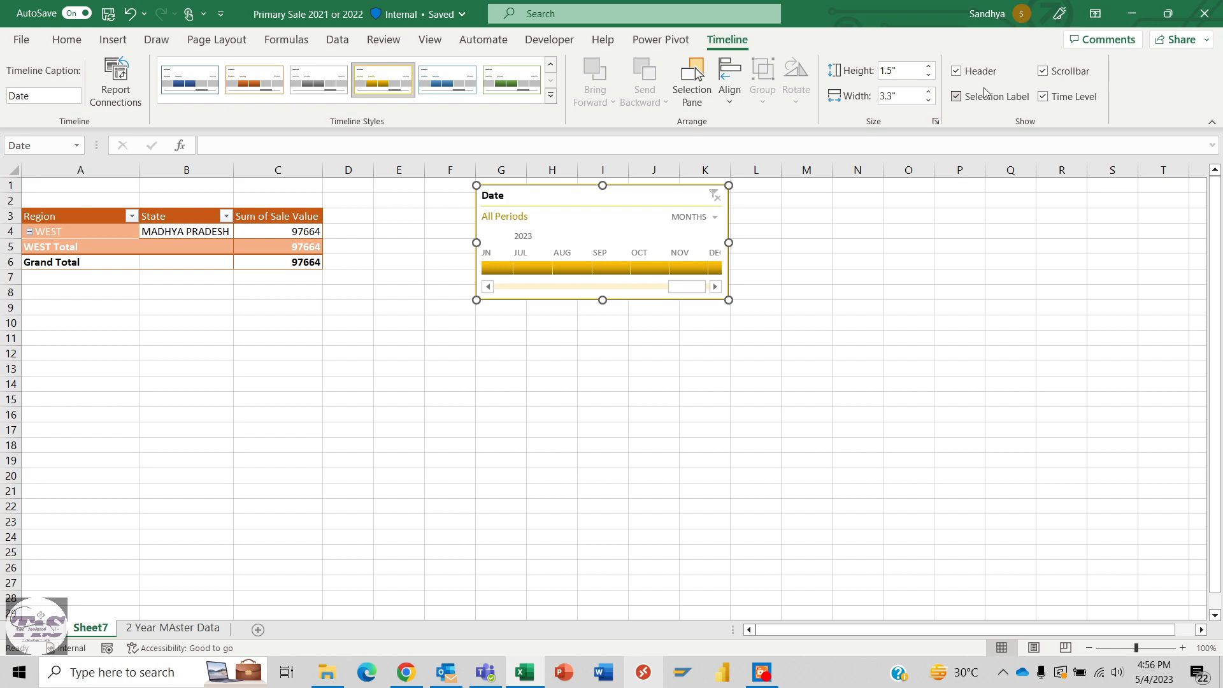
{"action": "left_click", "coordinate": [956, 97]}
{"action": "left_click", "coordinate": [957, 97]}
{"action": "left_click", "coordinate": [1043, 73]}
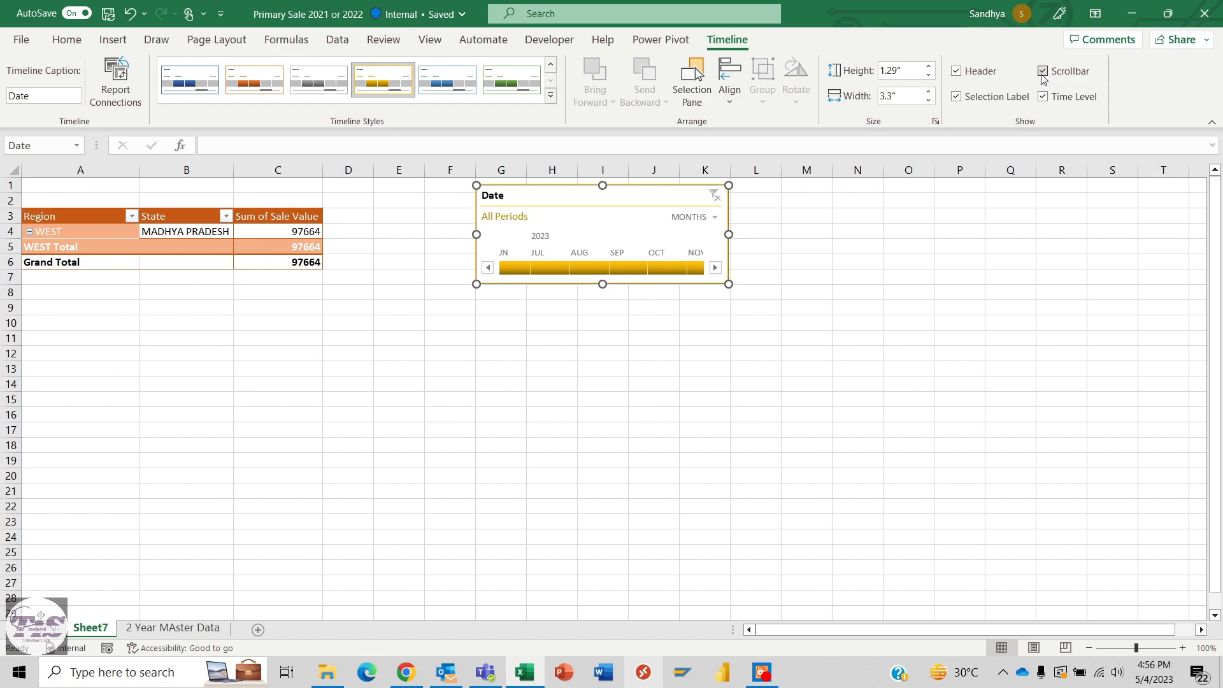
{"action": "left_click", "coordinate": [1042, 72]}
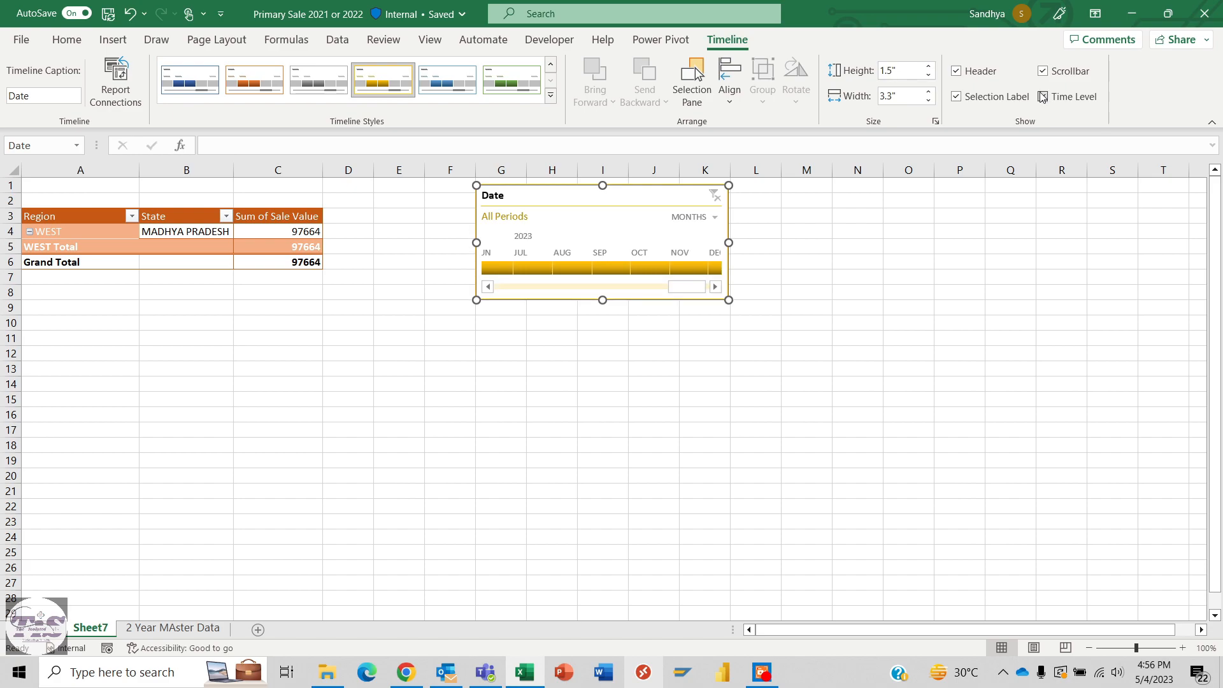
{"action": "left_click", "coordinate": [1043, 96]}
{"action": "left_click", "coordinate": [1043, 96]}
Set the timeline's time level to Years, filter the PivotTable to 2021, and extend the selection to 2021 - 2023
{"action": "left_click", "coordinate": [713, 218]}
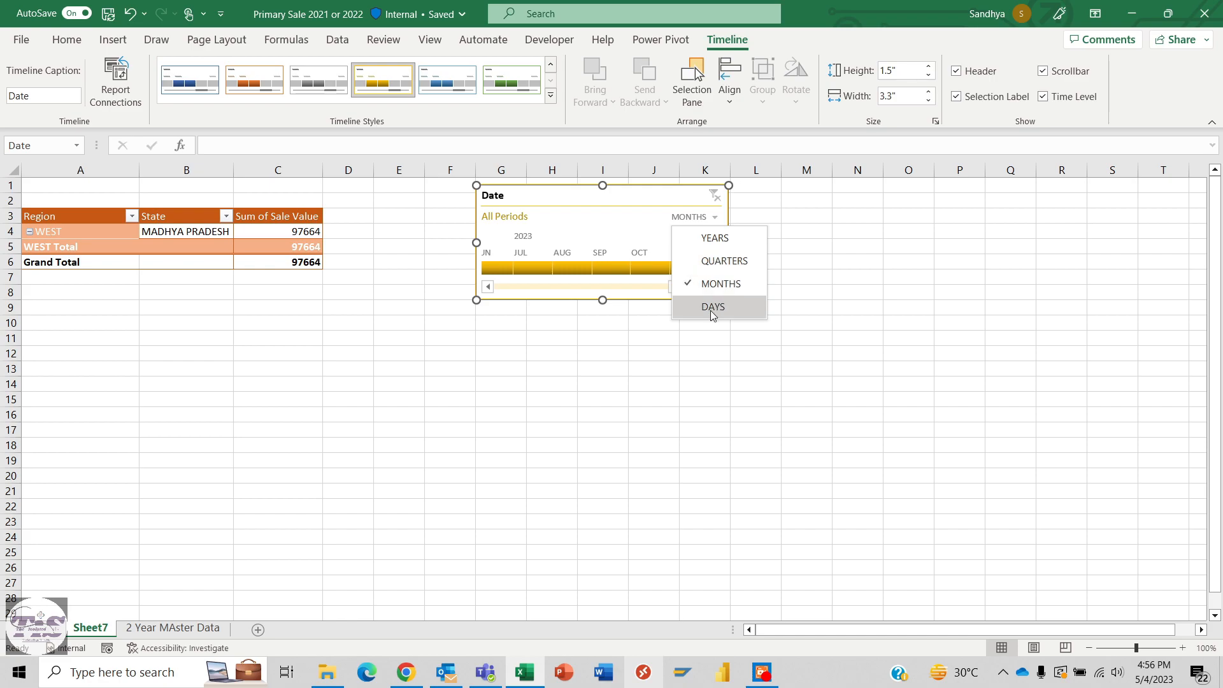
{"action": "left_click", "coordinate": [714, 241]}
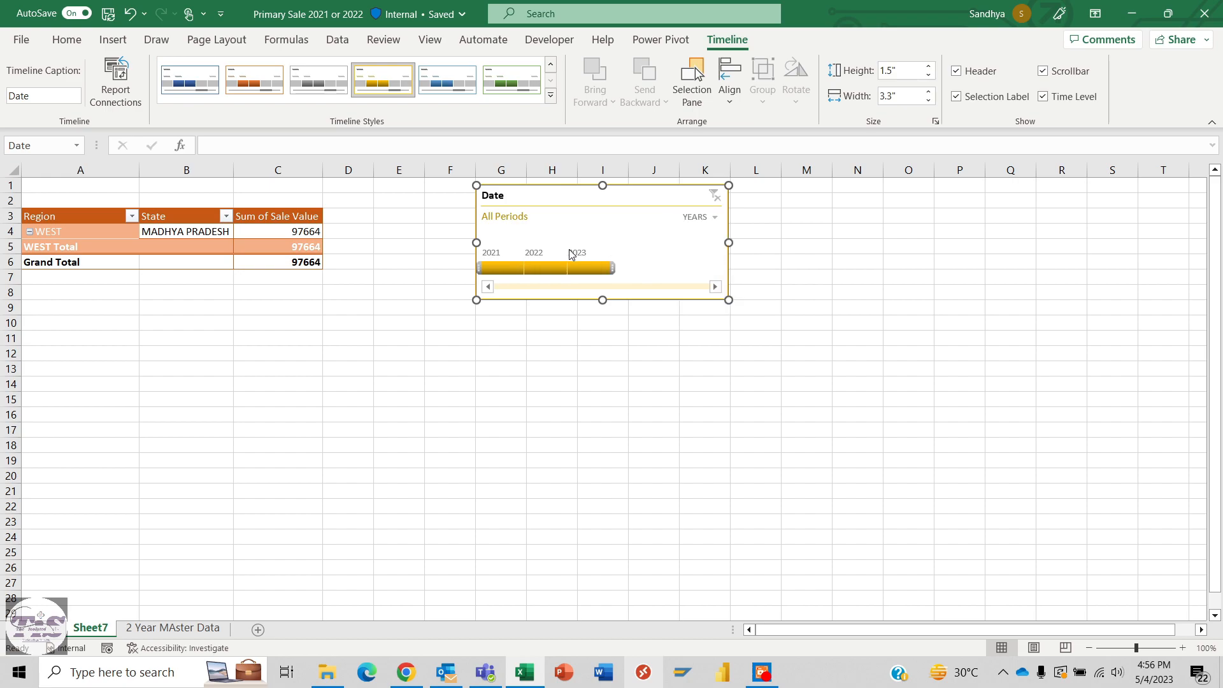
{"action": "left_click", "coordinate": [507, 268]}
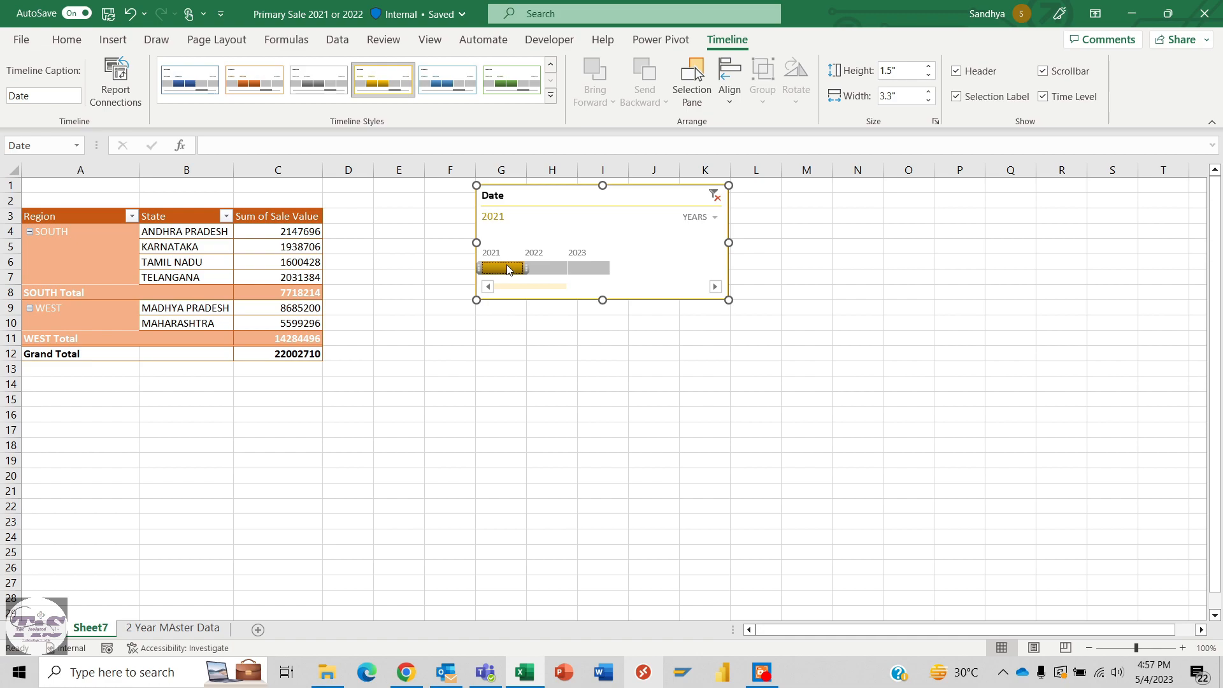
{"action": "left_click_drag", "start_coordinate": [544, 269], "coordinate": [609, 270]}
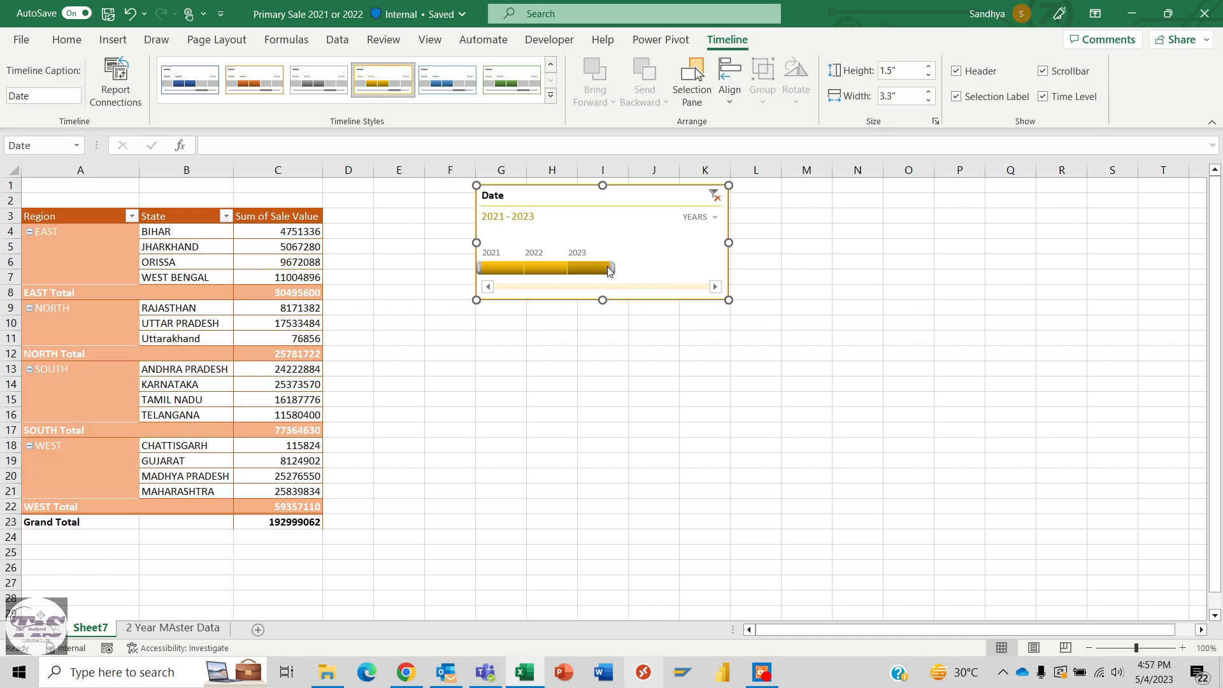
Set the timeline's time level to Quarters and widen it to about 4.67" to fit all quarters through 2023
{"action": "left_click", "coordinate": [703, 217]}
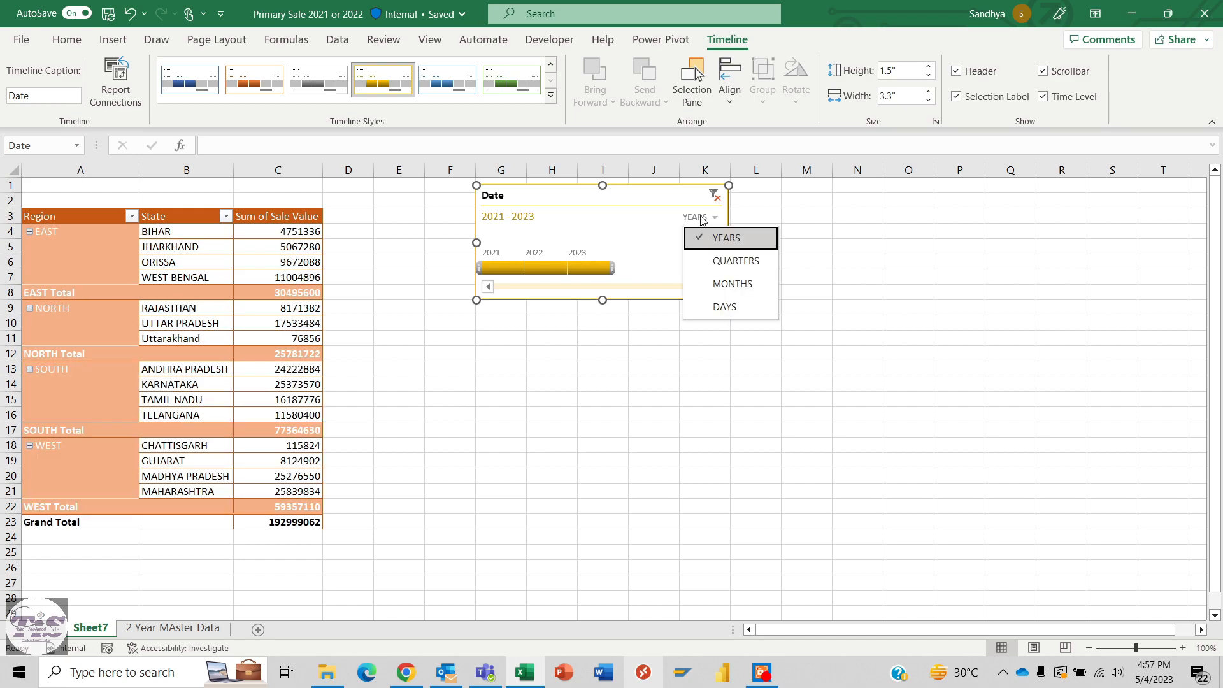
{"action": "left_click", "coordinate": [726, 260]}
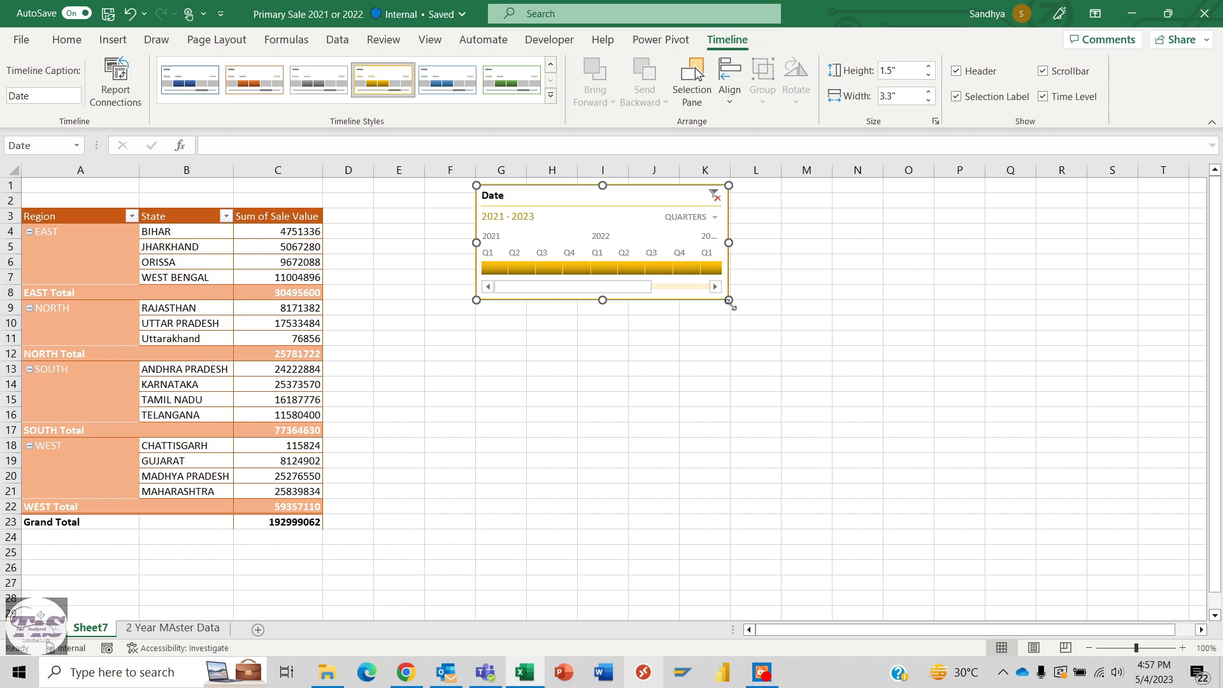
{"action": "left_click_drag", "start_coordinate": [728, 299], "coordinate": [843, 298]}
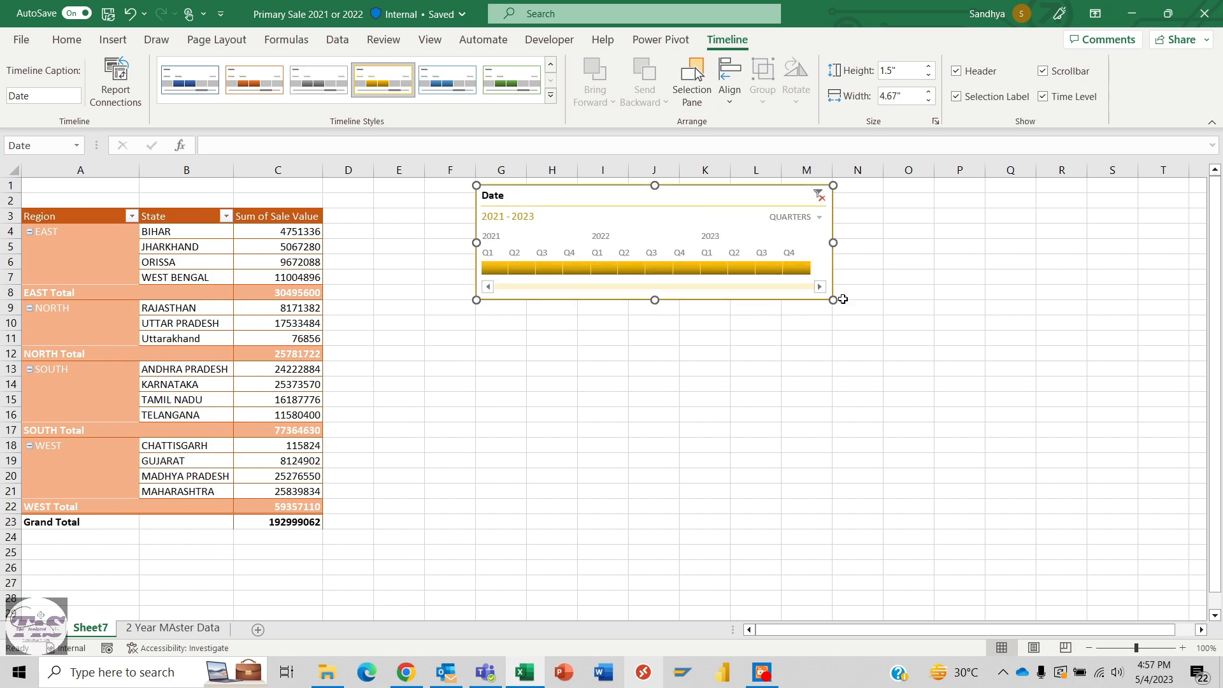
Filter the PivotTable with the Date timeline to Q4, Q3, Q2 and Q1 of 2023, one quarter at a time
{"action": "left_click", "coordinate": [797, 267]}
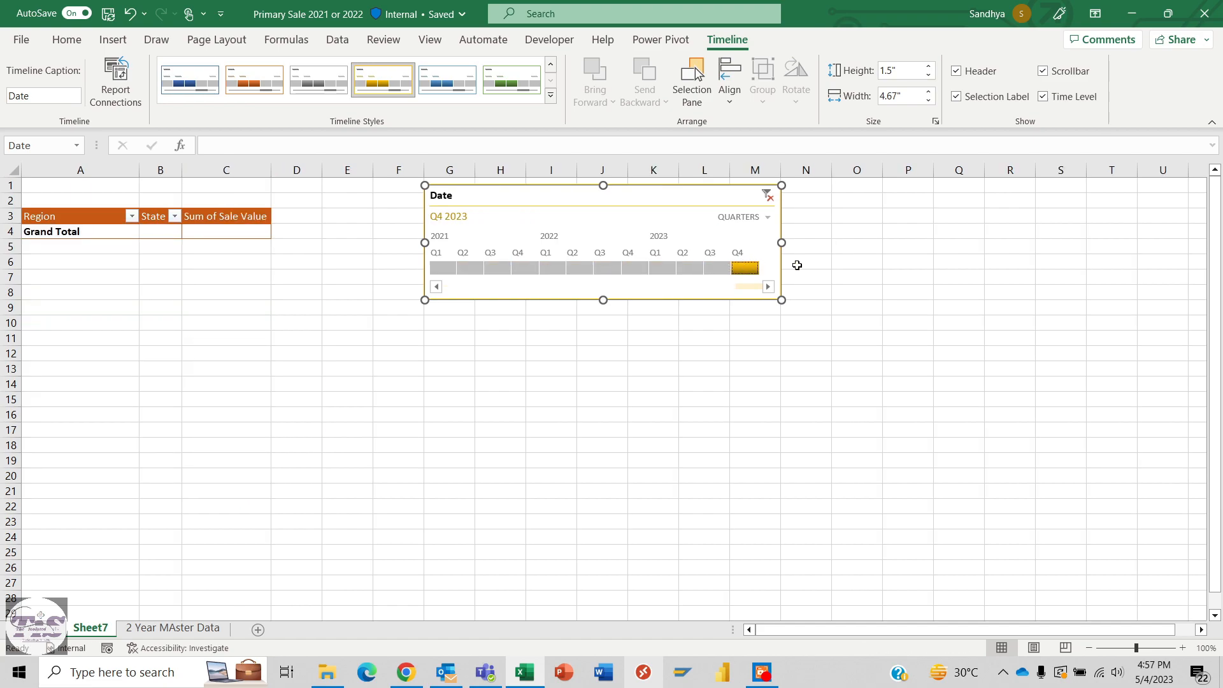
{"action": "left_click", "coordinate": [713, 267]}
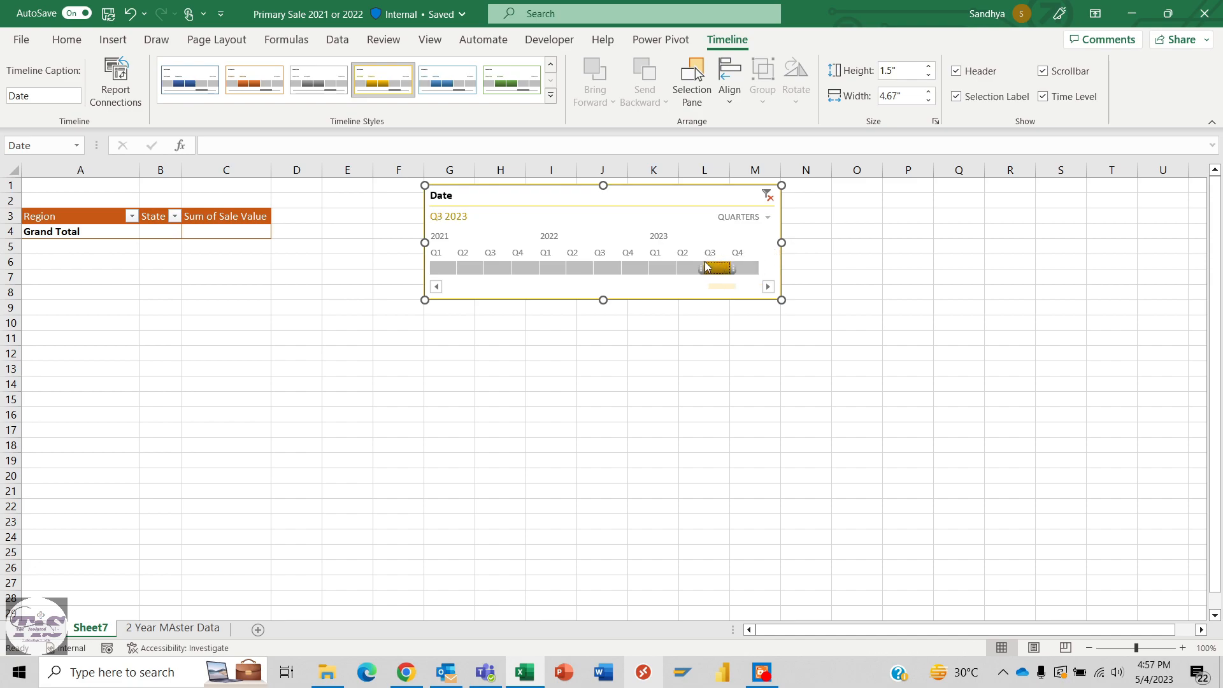
{"action": "left_click", "coordinate": [690, 268]}
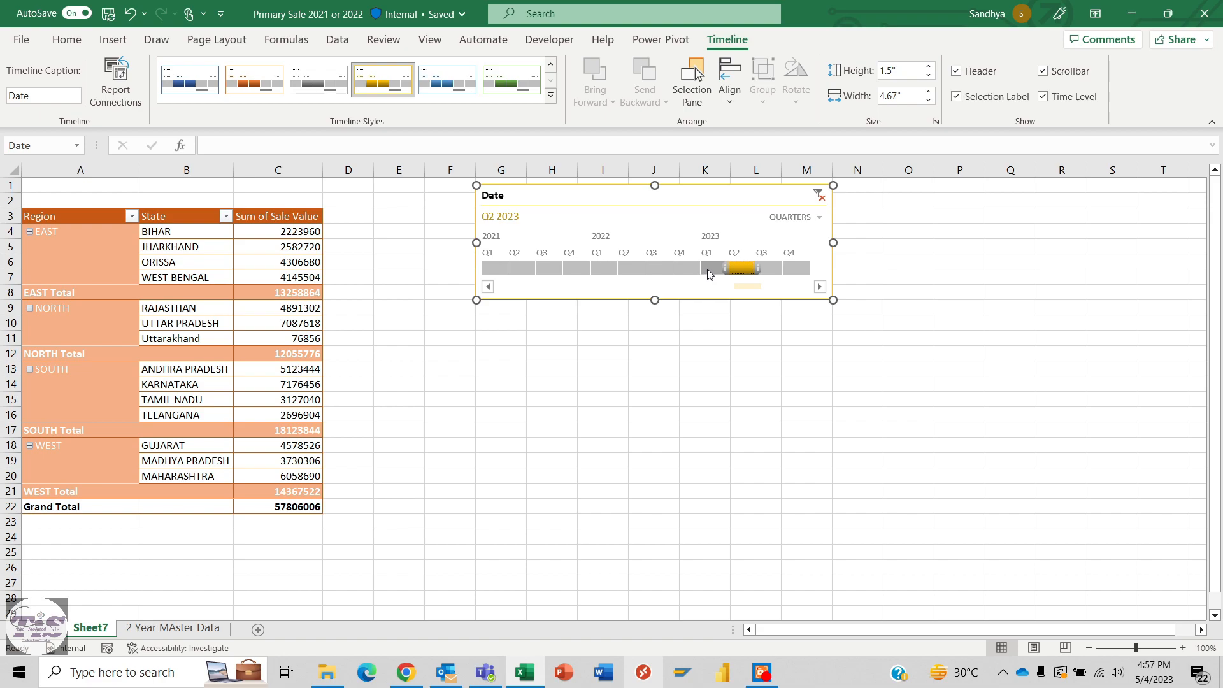
{"action": "left_click", "coordinate": [707, 269]}
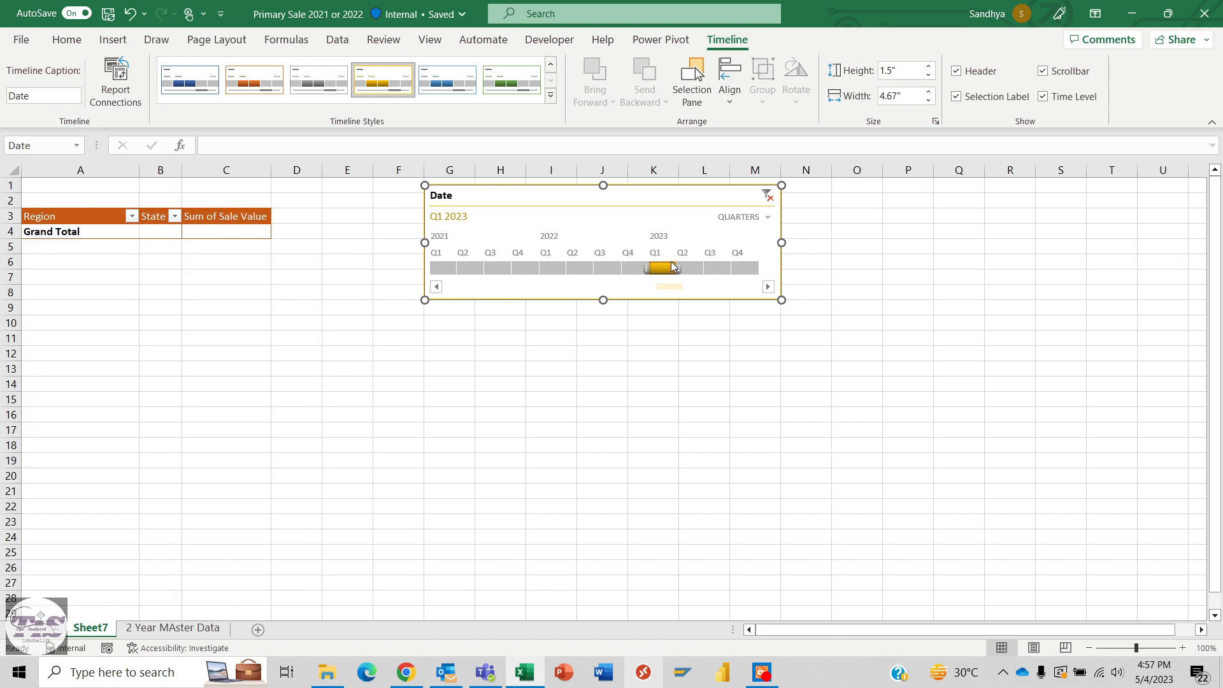
Filter the PivotTable to Q2 2022 and Q1 2022 in turn, and set the timeline selection to Q3 2021 - Q2 2022
{"action": "left_click", "coordinate": [629, 267]}
{"action": "left_click", "coordinate": [629, 268]}
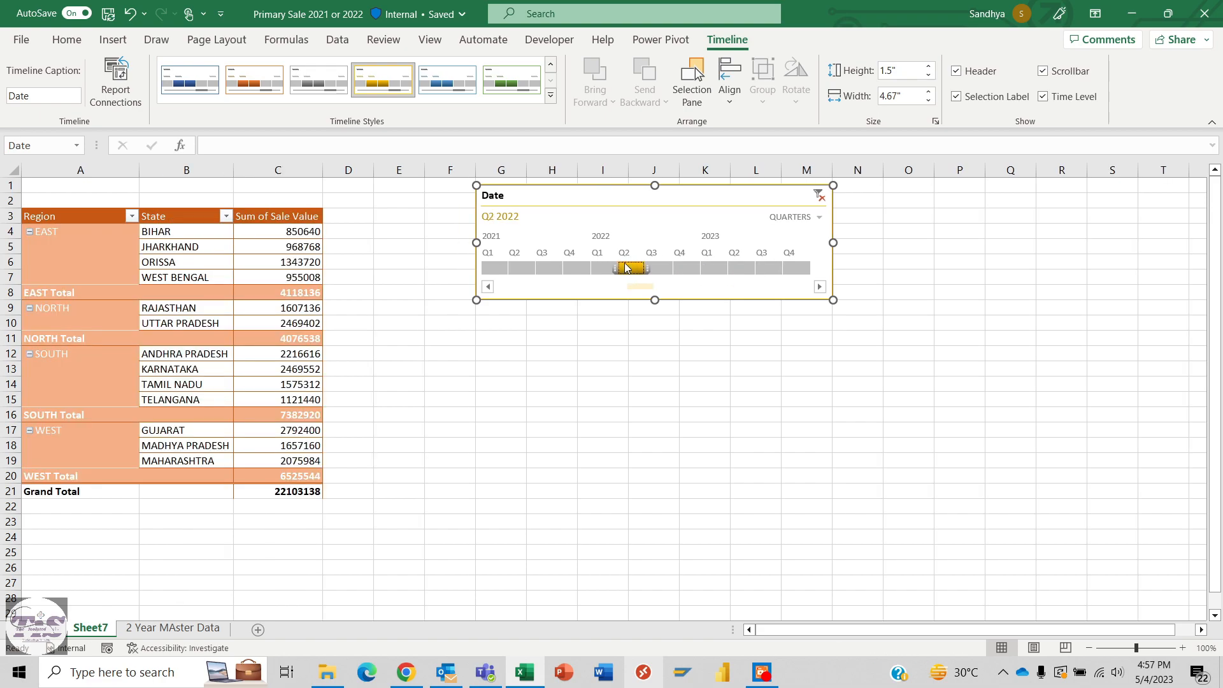
{"action": "left_click", "coordinate": [602, 267]}
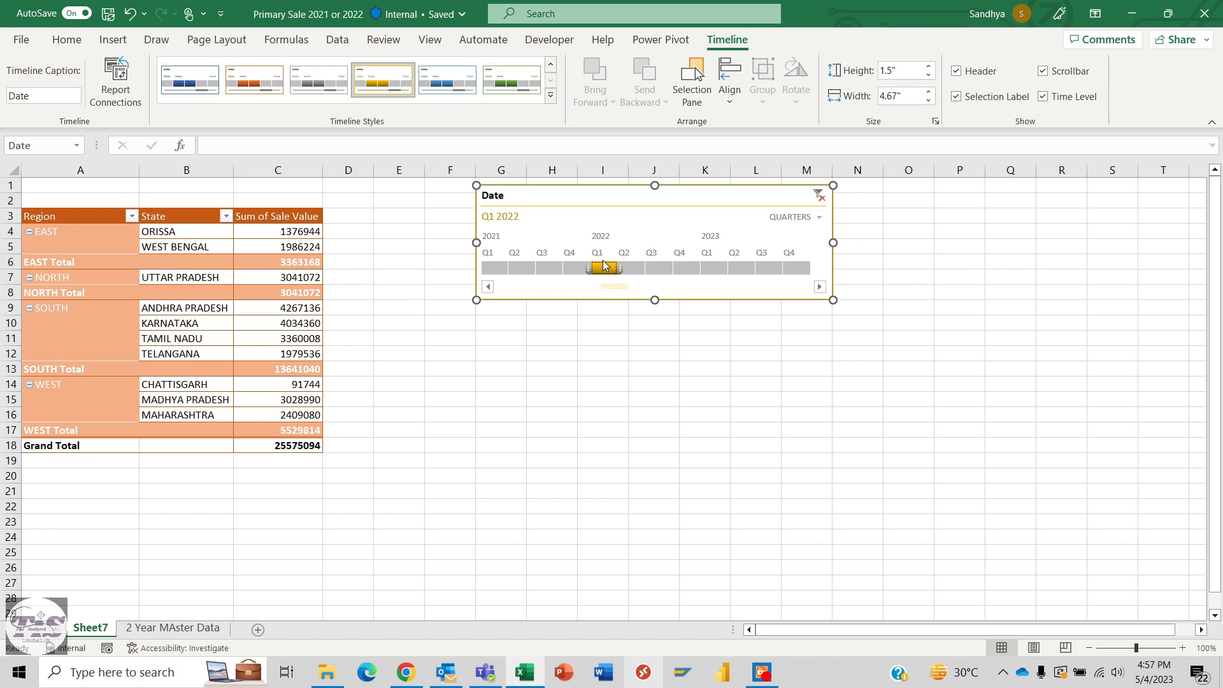
{"action": "left_click", "coordinate": [559, 266]}
{"action": "left_click_drag", "start_coordinate": [565, 269], "coordinate": [637, 269]}
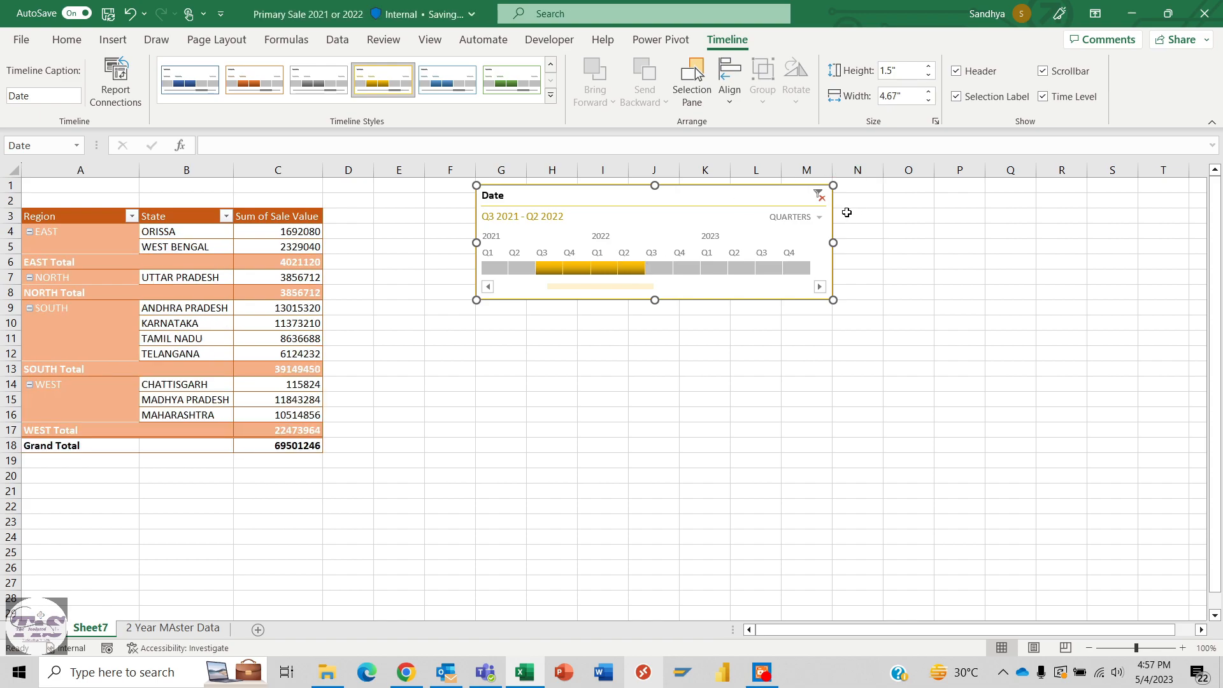
Set the timeline's time level to Months and filter the PivotTable to Mar 2021
{"action": "left_click", "coordinate": [819, 219]}
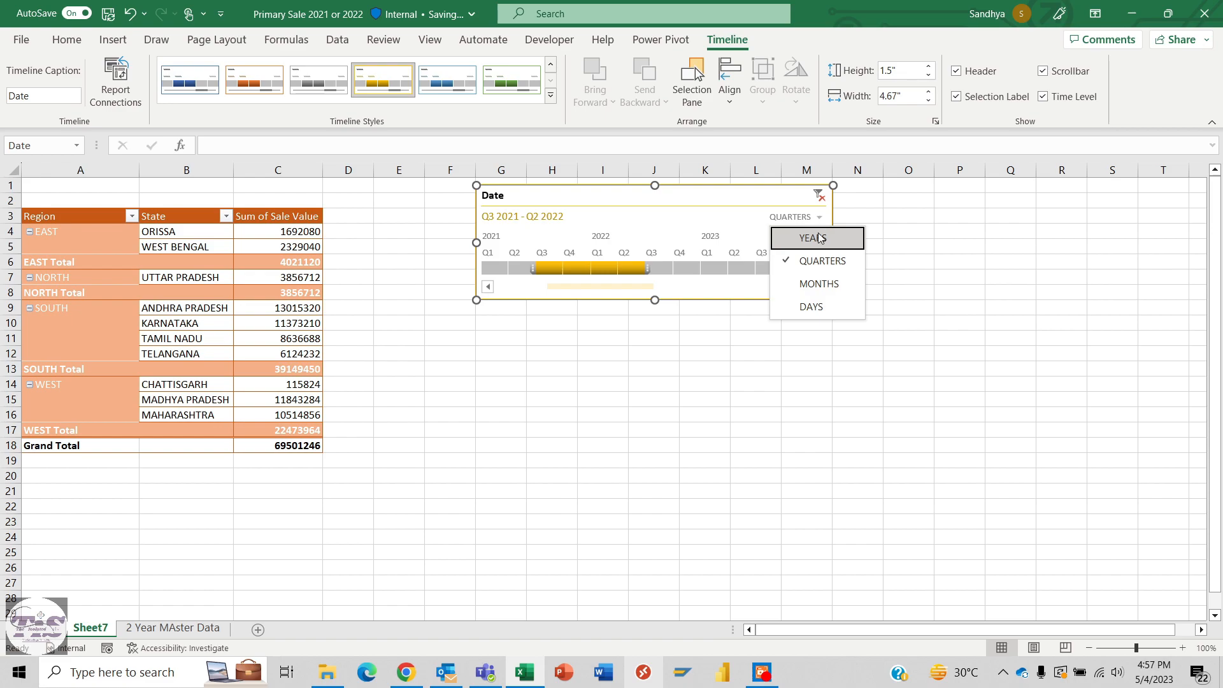
{"action": "left_click", "coordinate": [820, 285]}
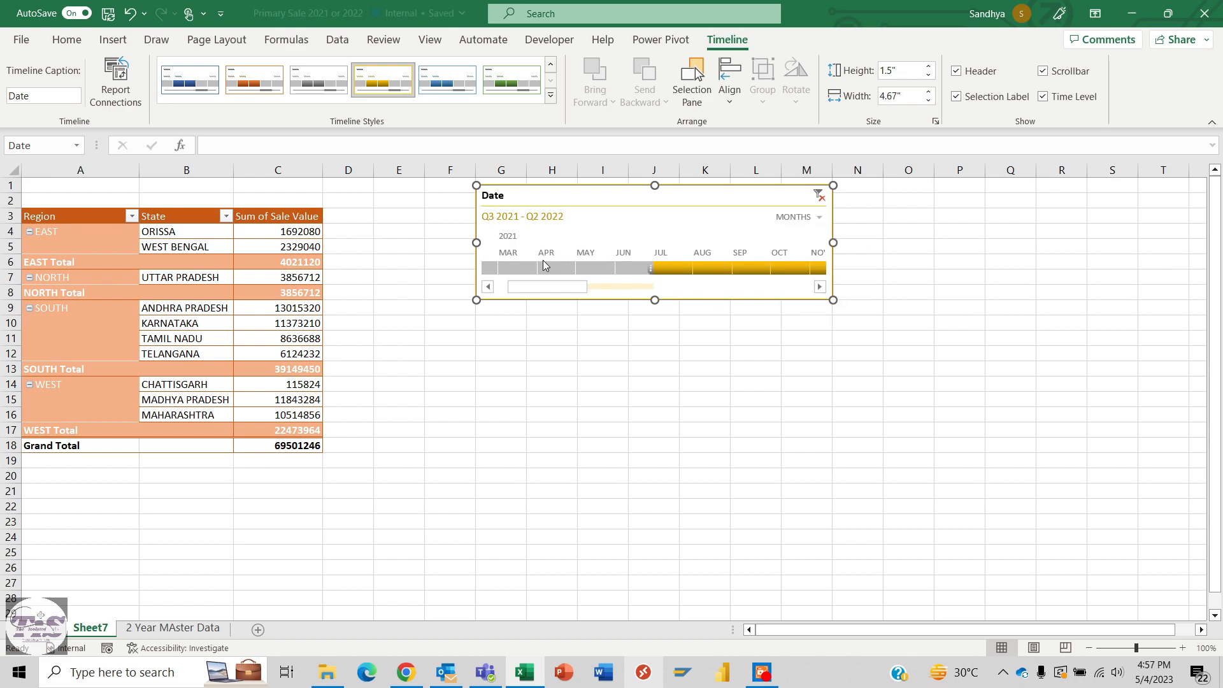
{"action": "left_click", "coordinate": [503, 268]}
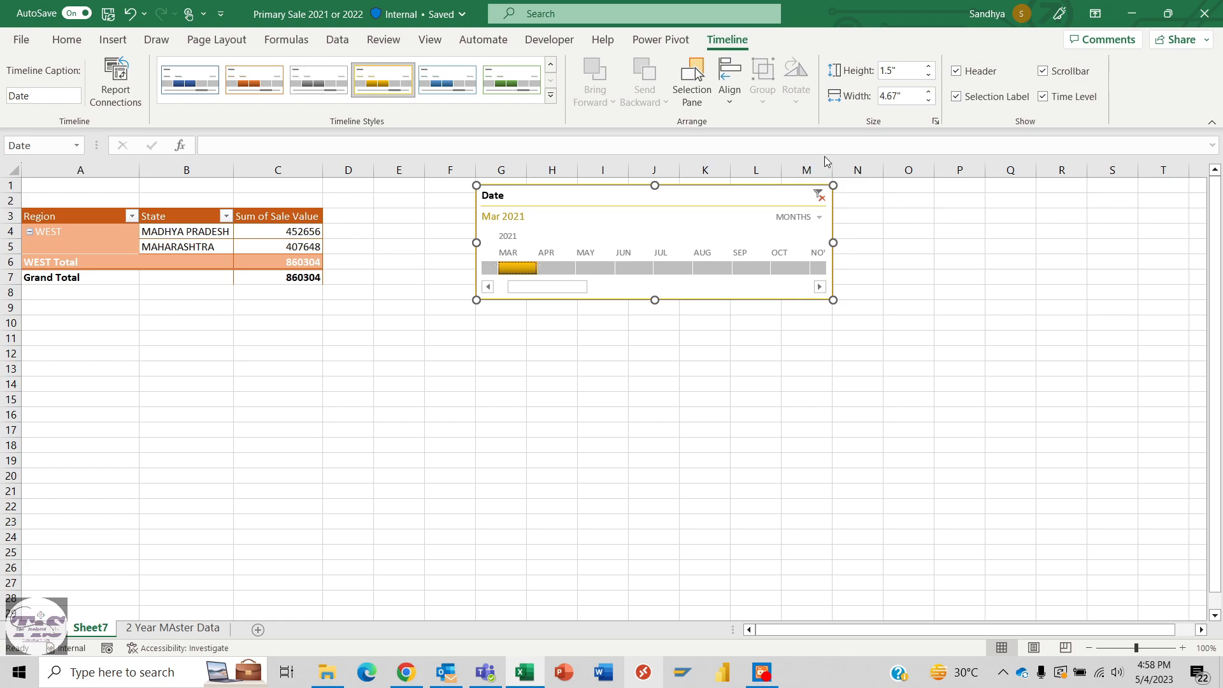
Set the timeline's time level to Days and filter the PivotTable to Jan 1, Jan 5 and Jan 7, 2021 in turn
{"action": "left_click", "coordinate": [814, 218]}
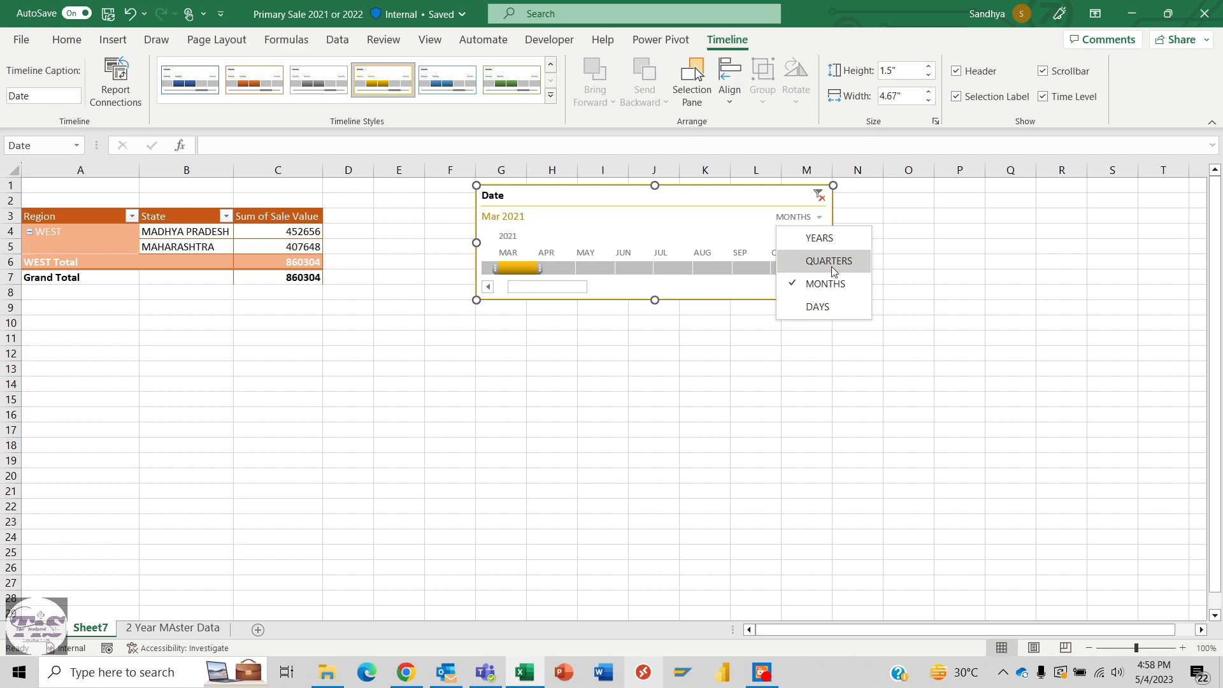
{"action": "left_click", "coordinate": [817, 307]}
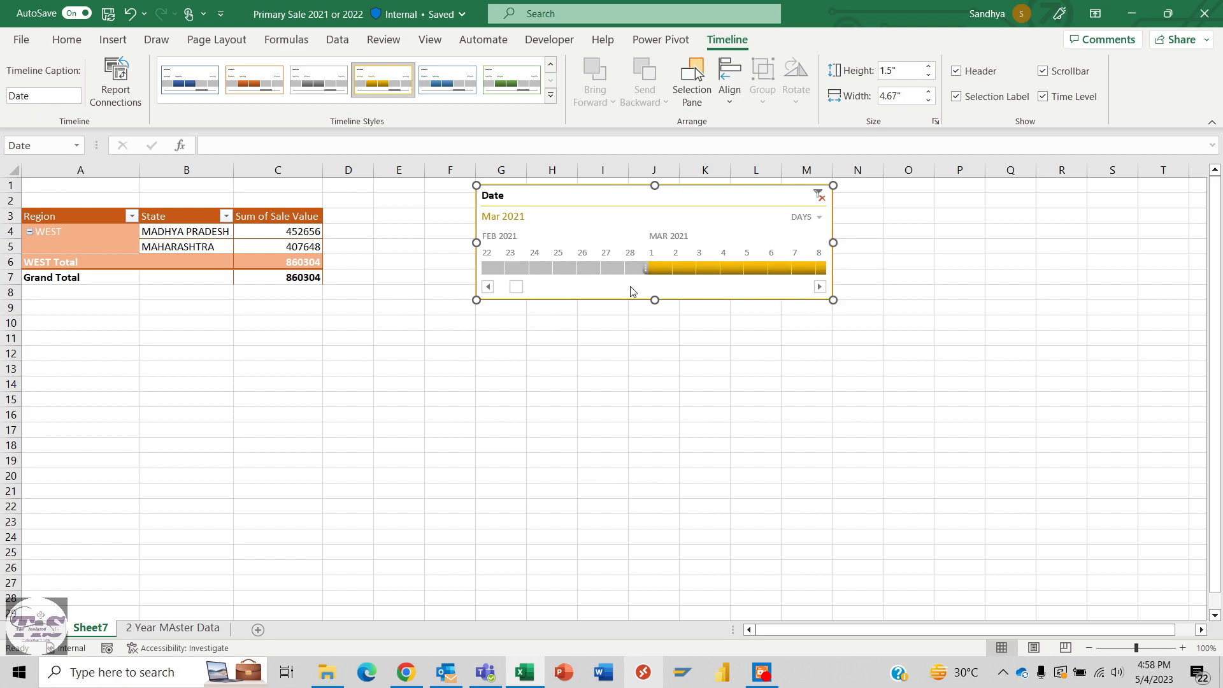
{"action": "left_click_drag", "start_coordinate": [517, 288], "coordinate": [489, 288]}
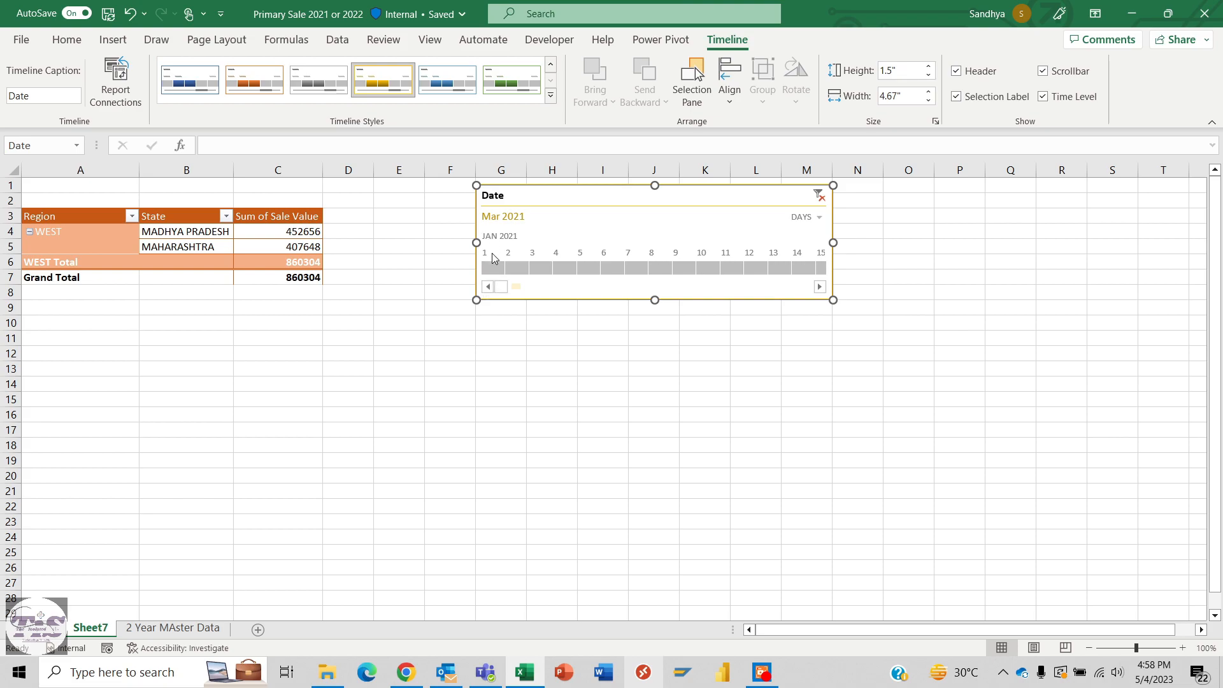
{"action": "left_click", "coordinate": [491, 268]}
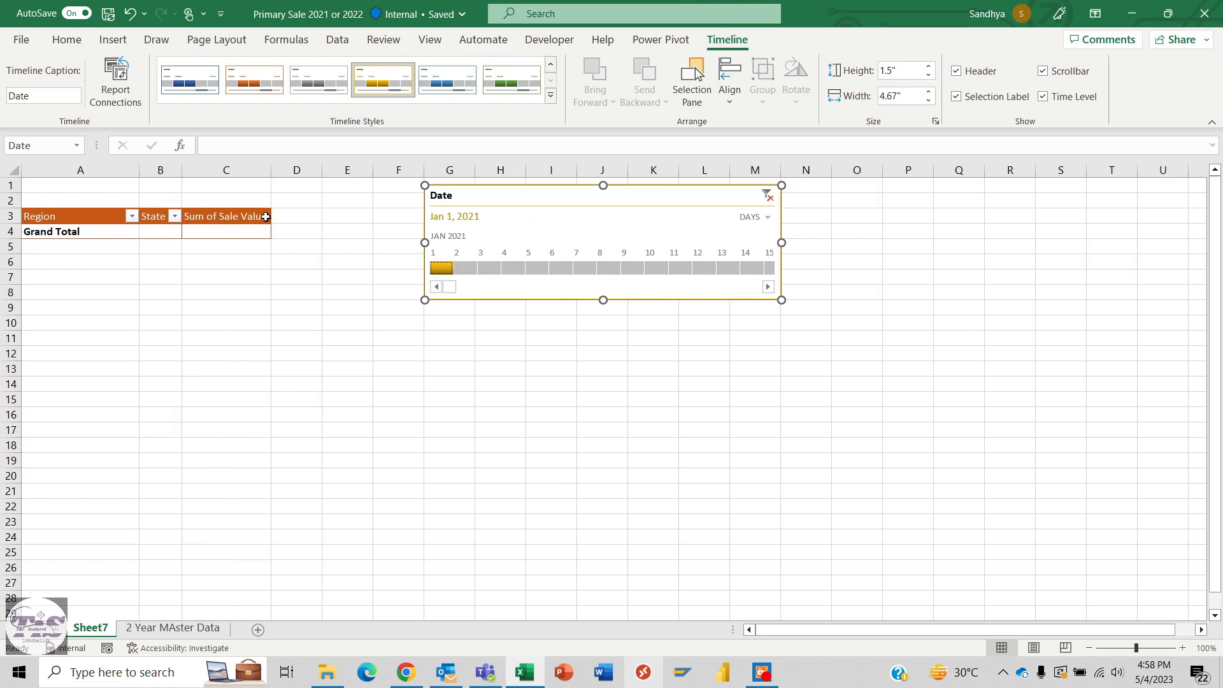
{"action": "left_click", "coordinate": [538, 267]}
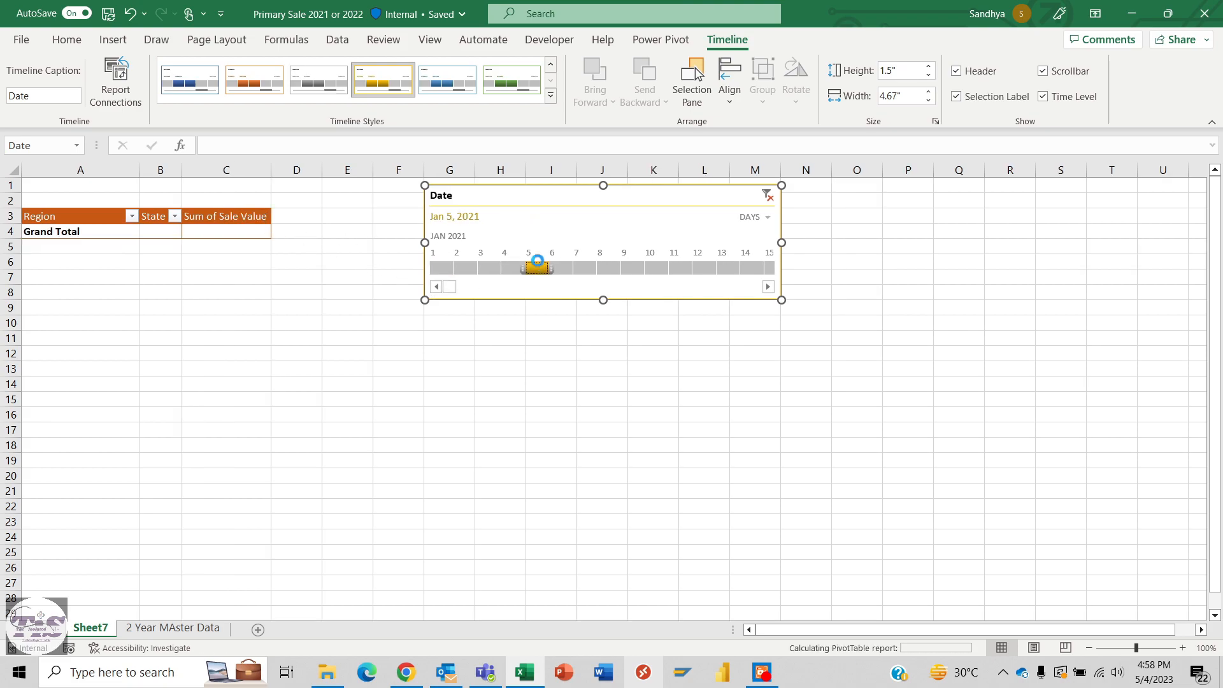
{"action": "left_click", "coordinate": [587, 267]}
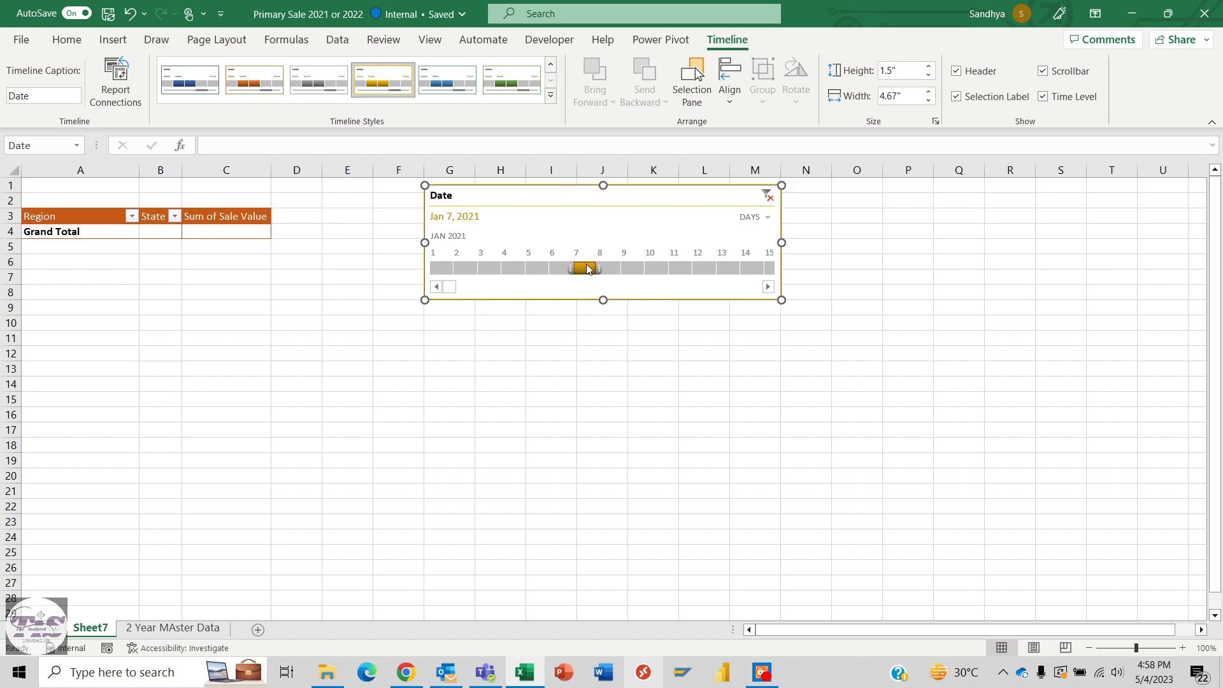
Extend the timeline's day selection to Jan 1 - 7 2021, and change it to Jan 12 - 14 2021
{"action": "left_click_drag", "start_coordinate": [572, 268], "coordinate": [423, 259]}
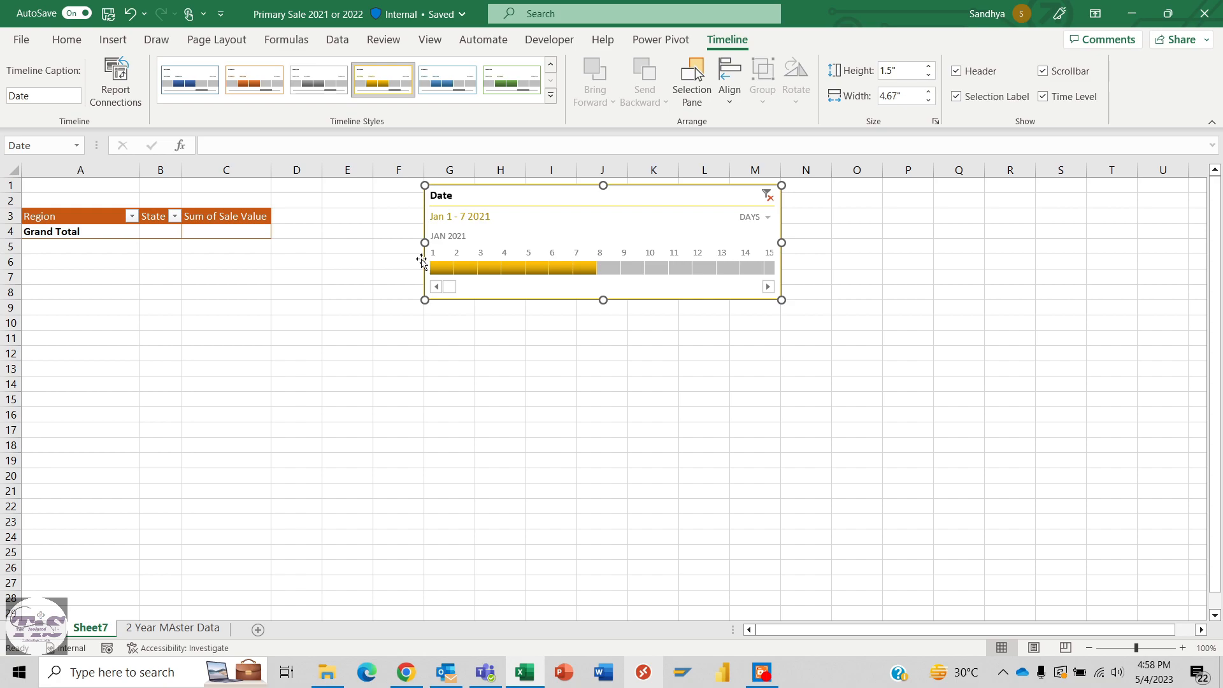
{"action": "left_click", "coordinate": [705, 268]}
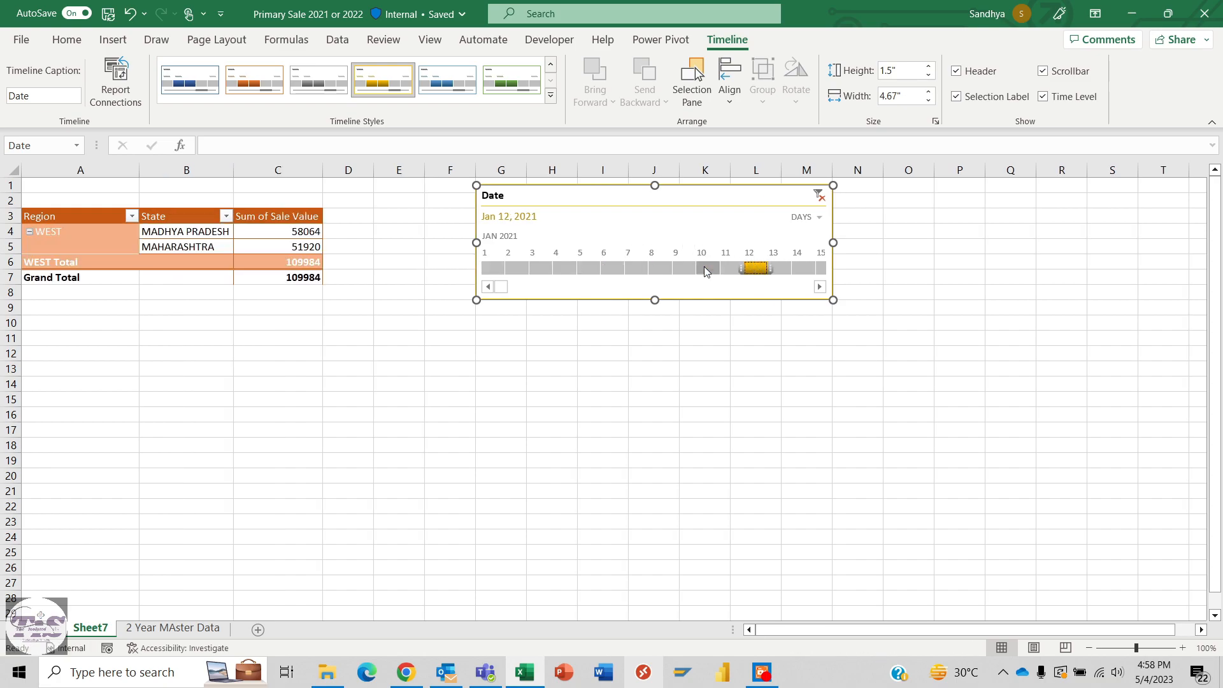
{"action": "left_click_drag", "start_coordinate": [769, 267], "coordinate": [815, 268]}
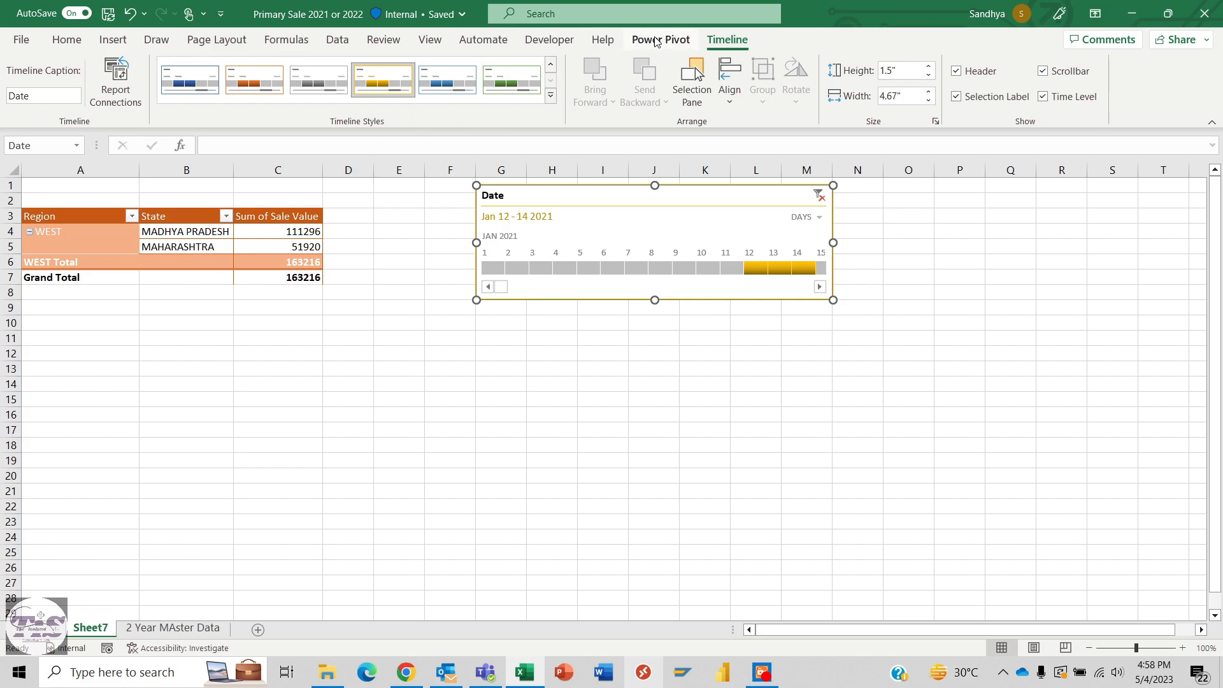
Examine which filters are connected to the PivotTable in Filter Connections, without changing anything
{"action": "left_click", "coordinate": [256, 243]}
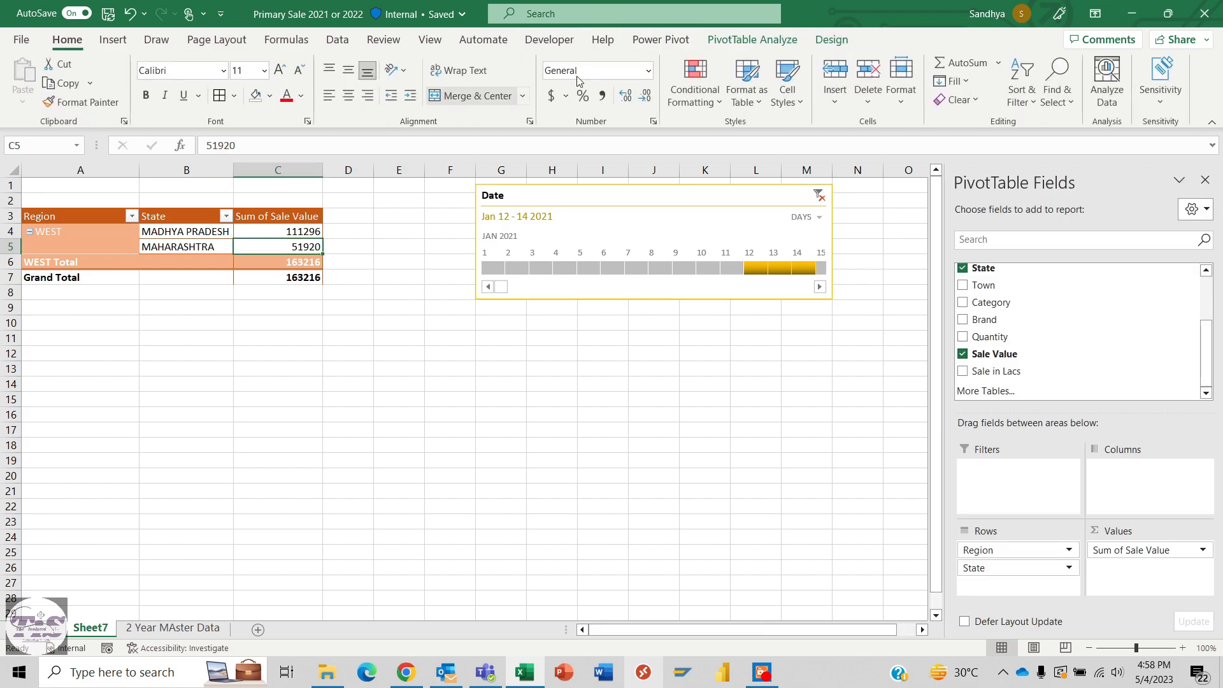
{"action": "left_click", "coordinate": [753, 40]}
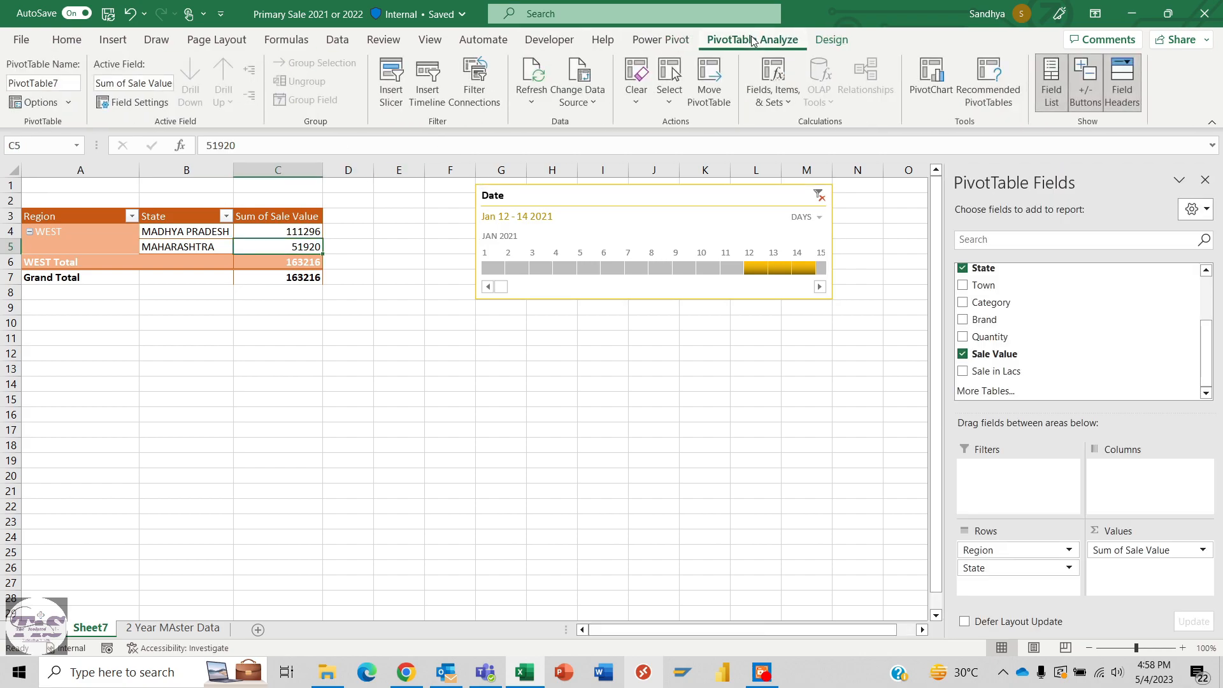
{"action": "left_click", "coordinate": [488, 83]}
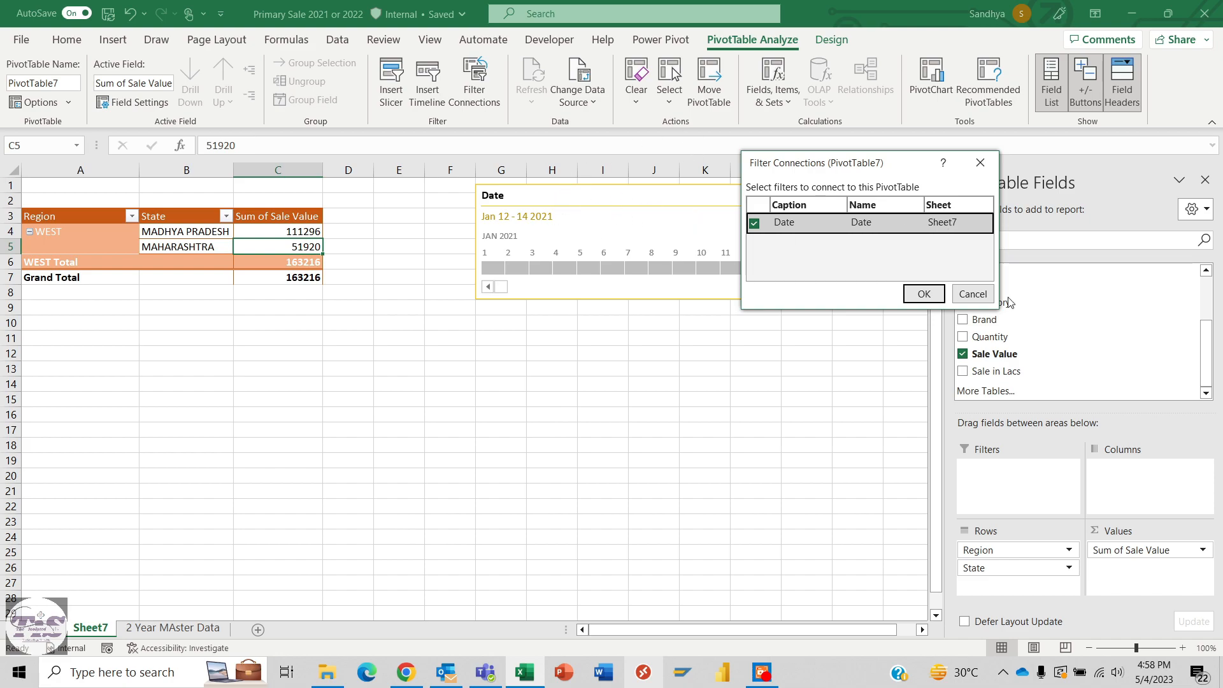
{"action": "left_click", "coordinate": [972, 293]}
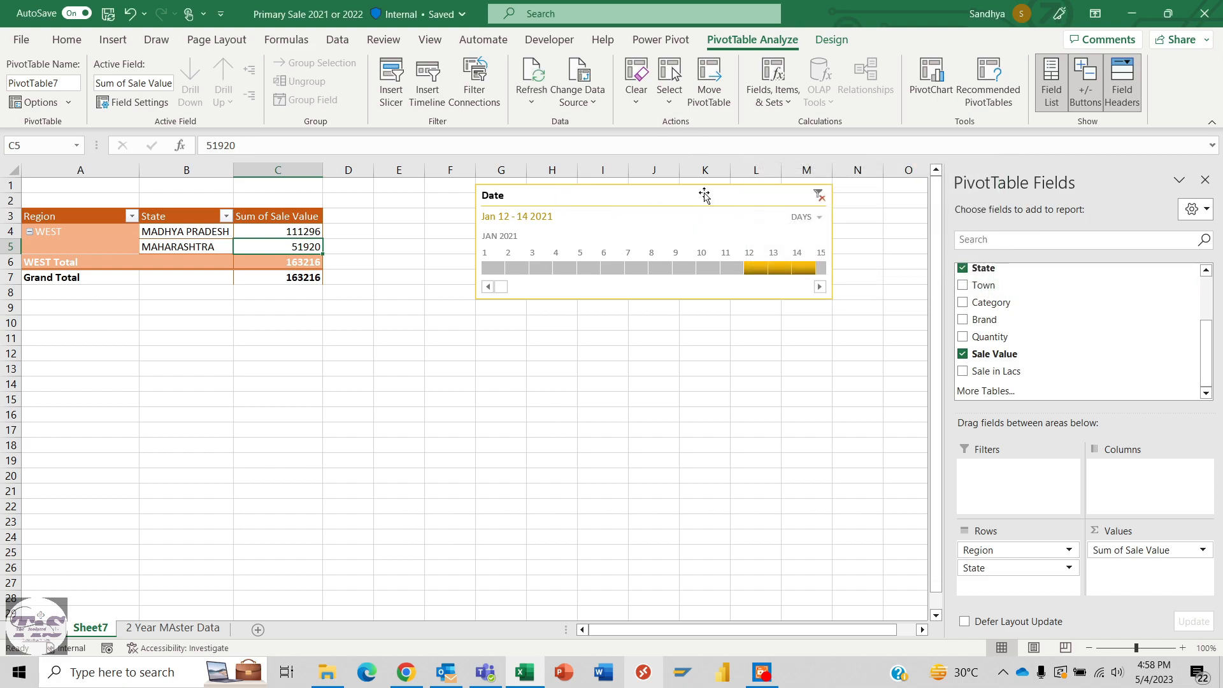
Insert a Category slicer beside the PivotTable and clear the Date timeline's filter to include all periods
{"action": "left_click", "coordinate": [391, 80]}
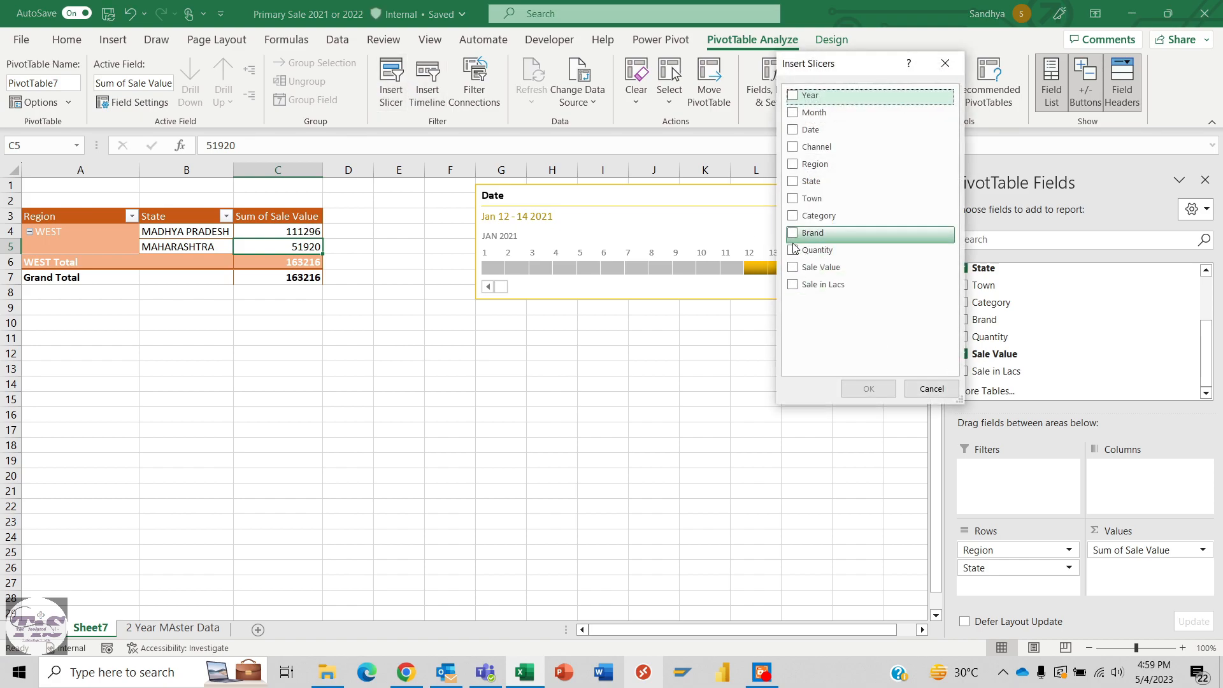
{"action": "left_click", "coordinate": [793, 216]}
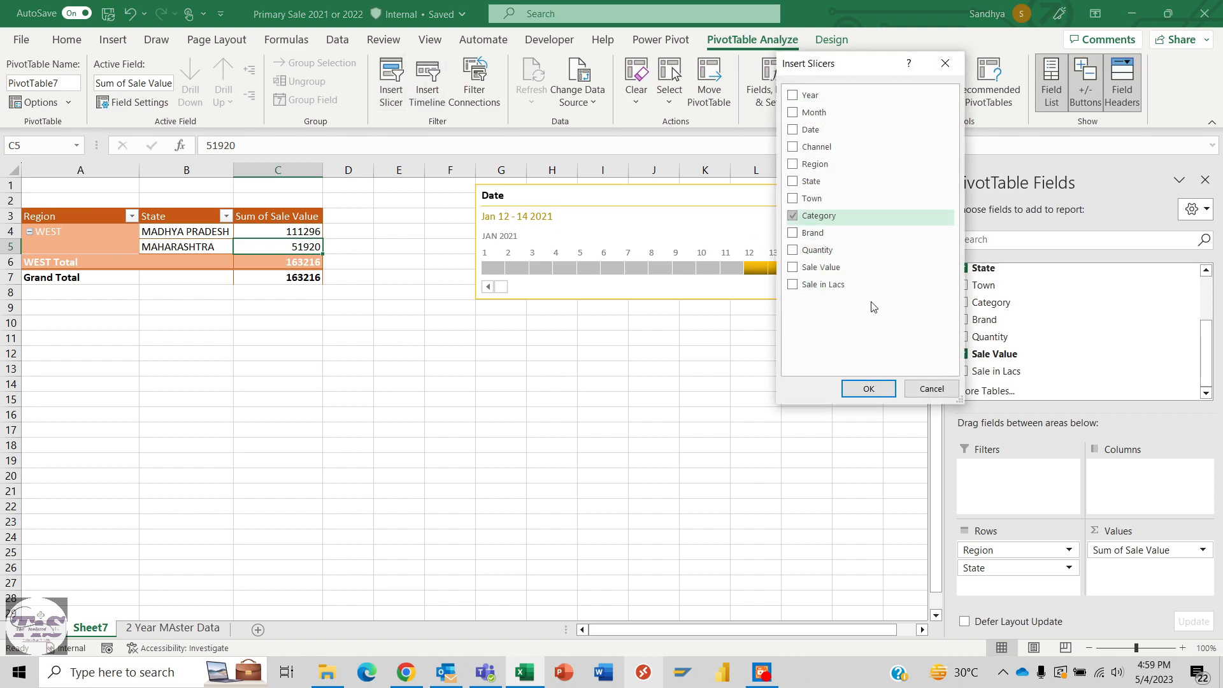
{"action": "left_click", "coordinate": [868, 388]}
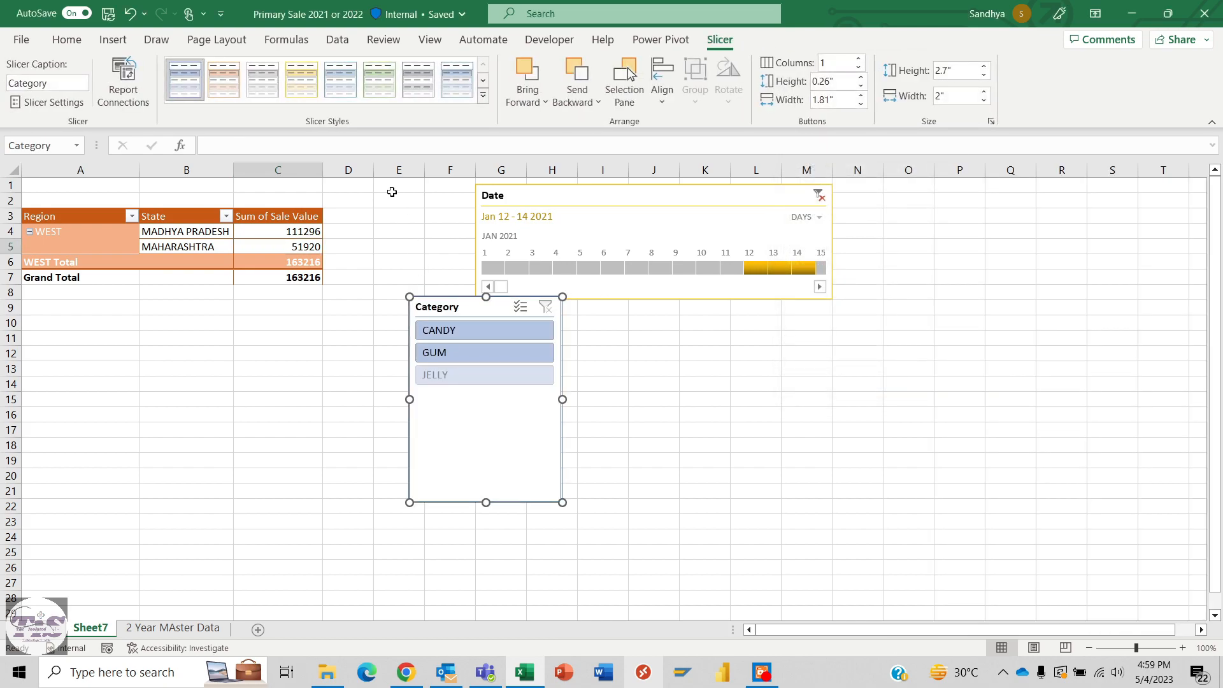
{"action": "left_click_drag", "start_coordinate": [438, 300], "coordinate": [418, 266]}
{"action": "left_click", "coordinate": [818, 197]}
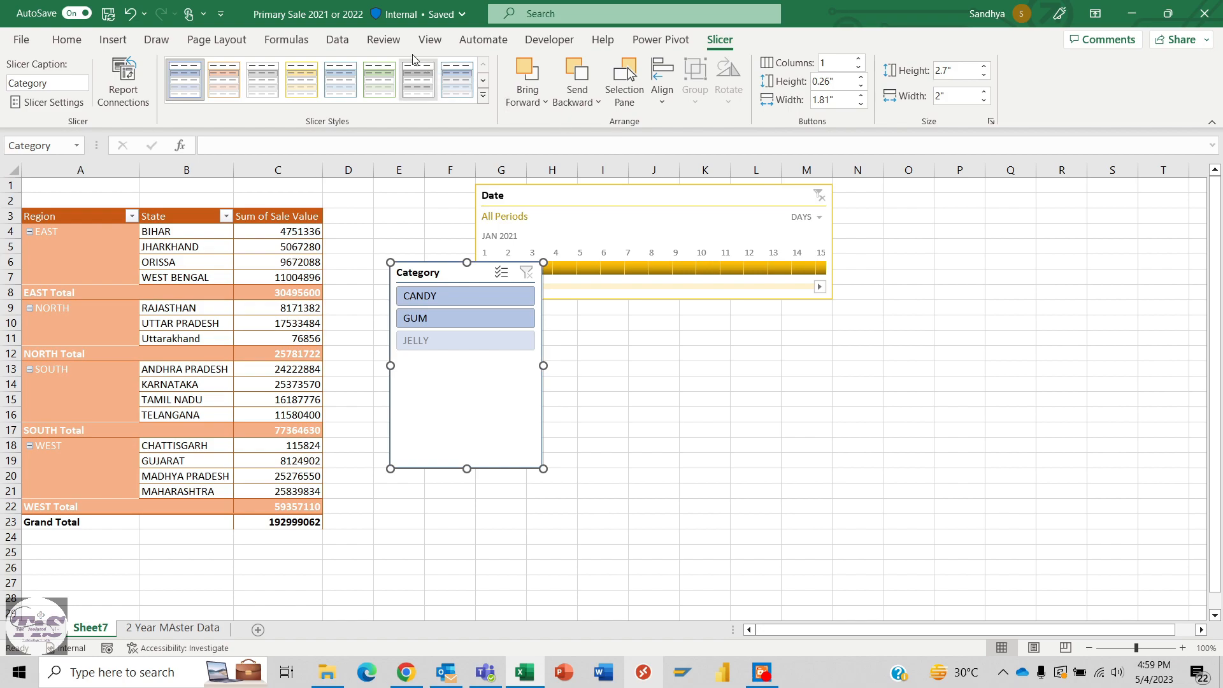
Check the PivotTable's Filter Connections again for the Category slicer and the Date timeline
{"action": "left_click", "coordinate": [293, 315]}
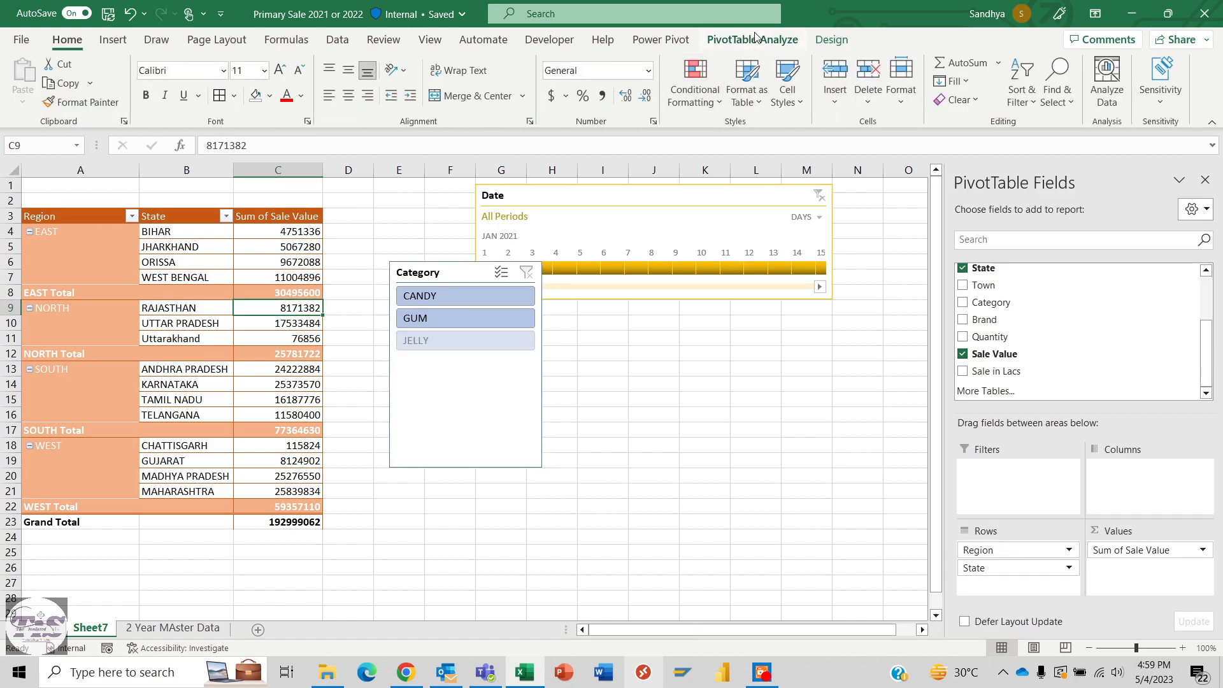
{"action": "left_click", "coordinate": [755, 39]}
{"action": "left_click", "coordinate": [474, 80]}
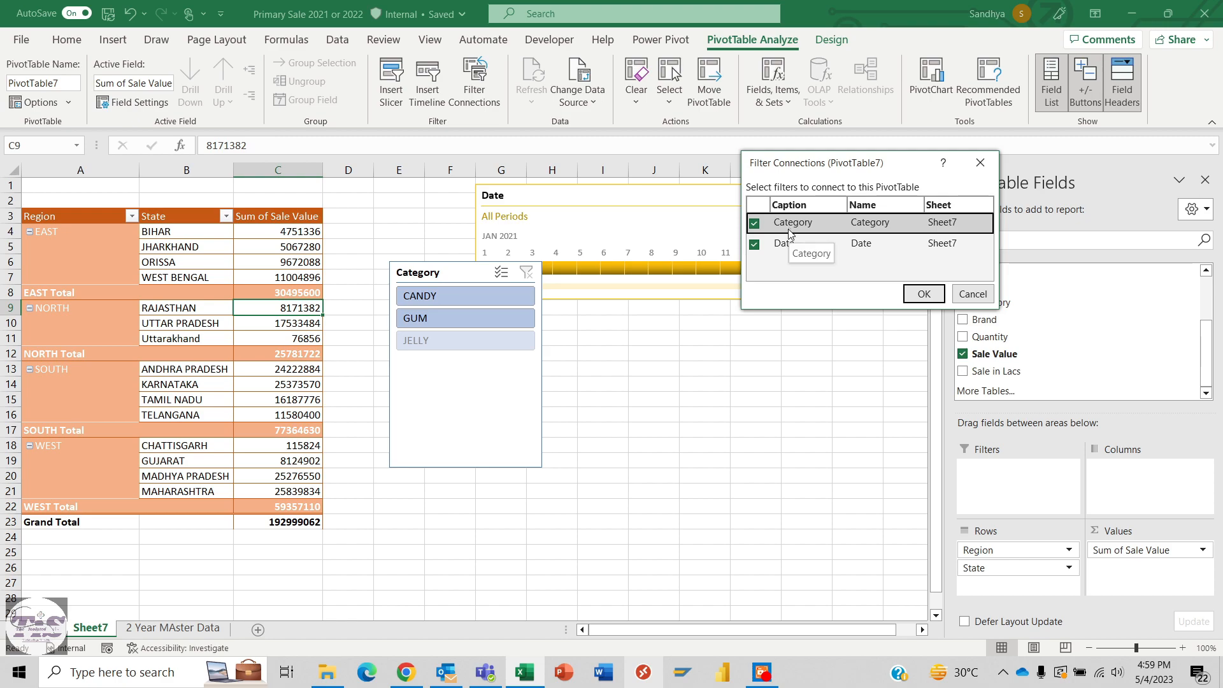
{"action": "left_click", "coordinate": [979, 163]}
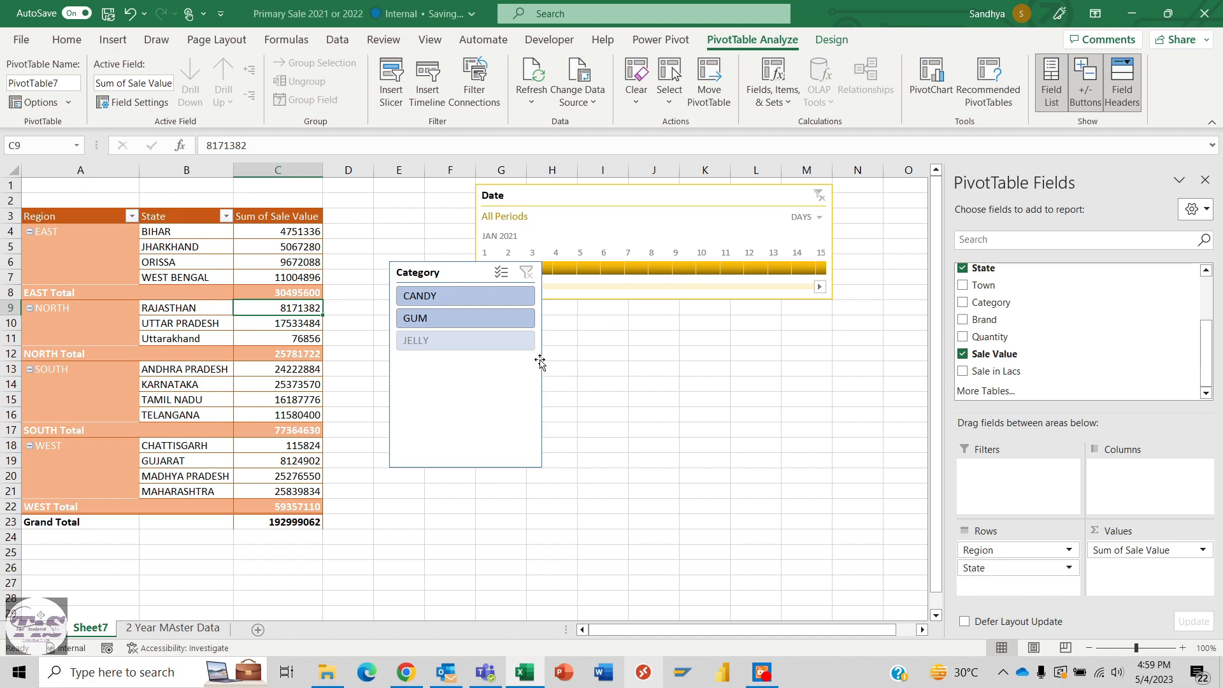
Delete the Category slicer and the Date timeline from the sheet
{"action": "left_click", "coordinate": [479, 424]}
{"action": "key", "text": "Delete"}
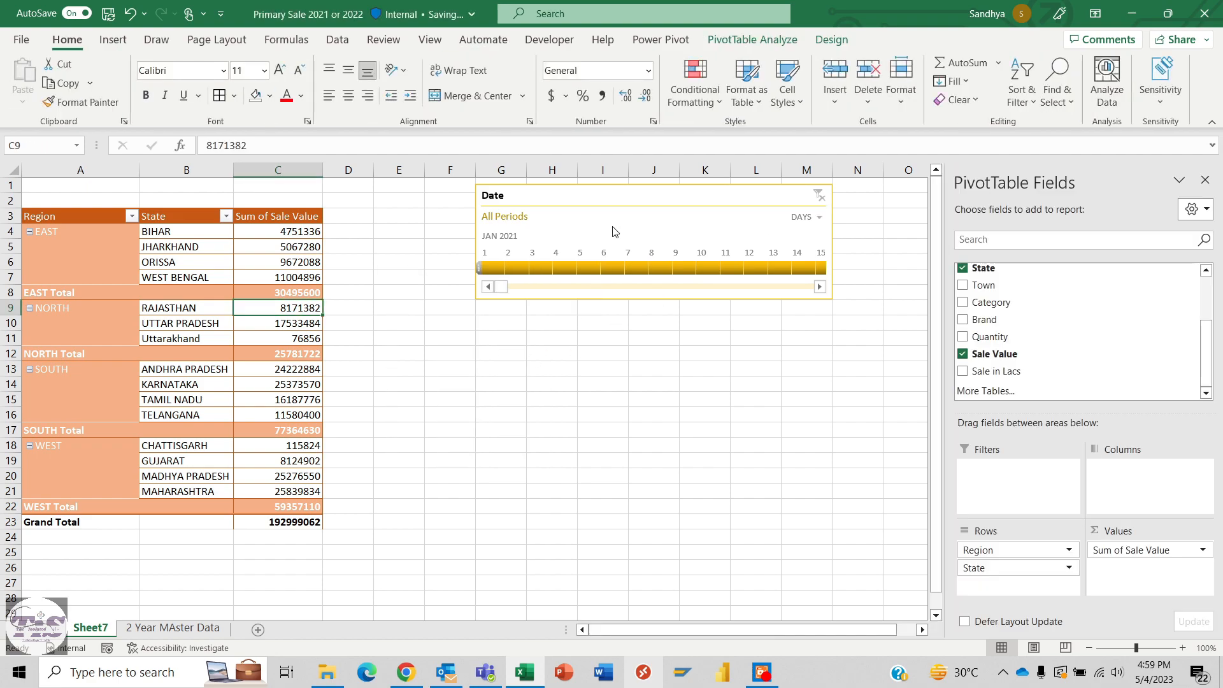
{"action": "left_click", "coordinate": [615, 206]}
{"action": "key", "text": "Delete"}
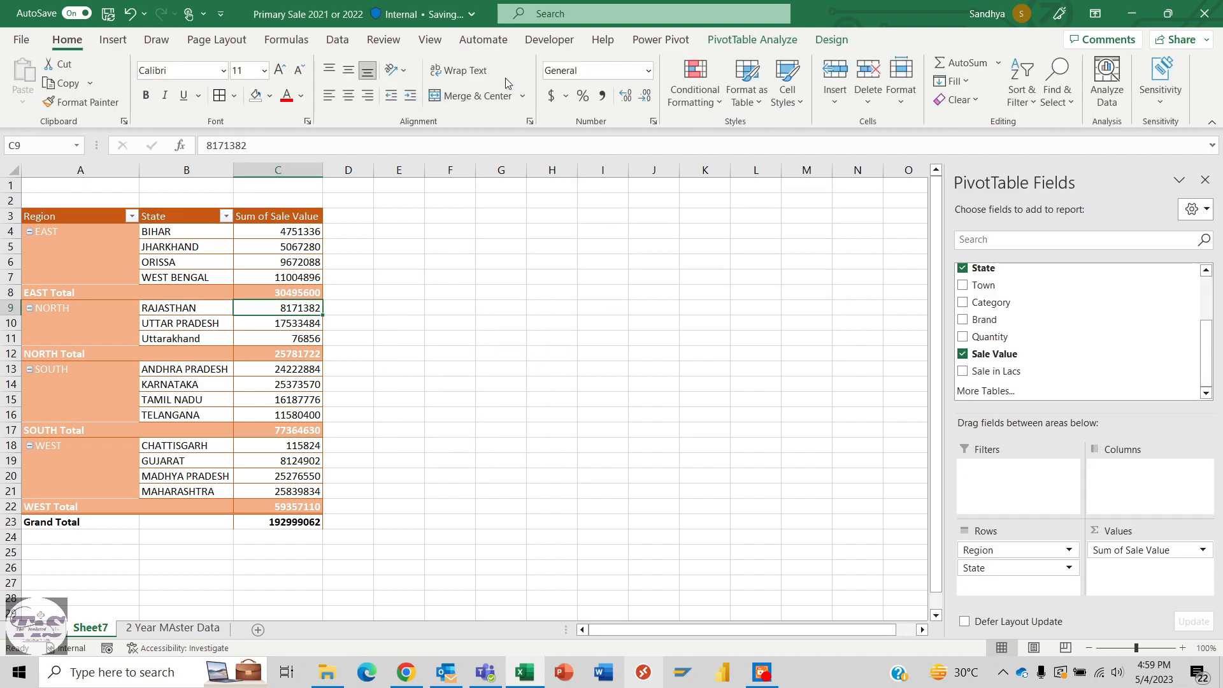
Compare the state entries in the 2 Year MAster Data sheet with the Maharashtra and Telangana rows of the PivotTable
{"action": "left_click", "coordinate": [186, 262]}
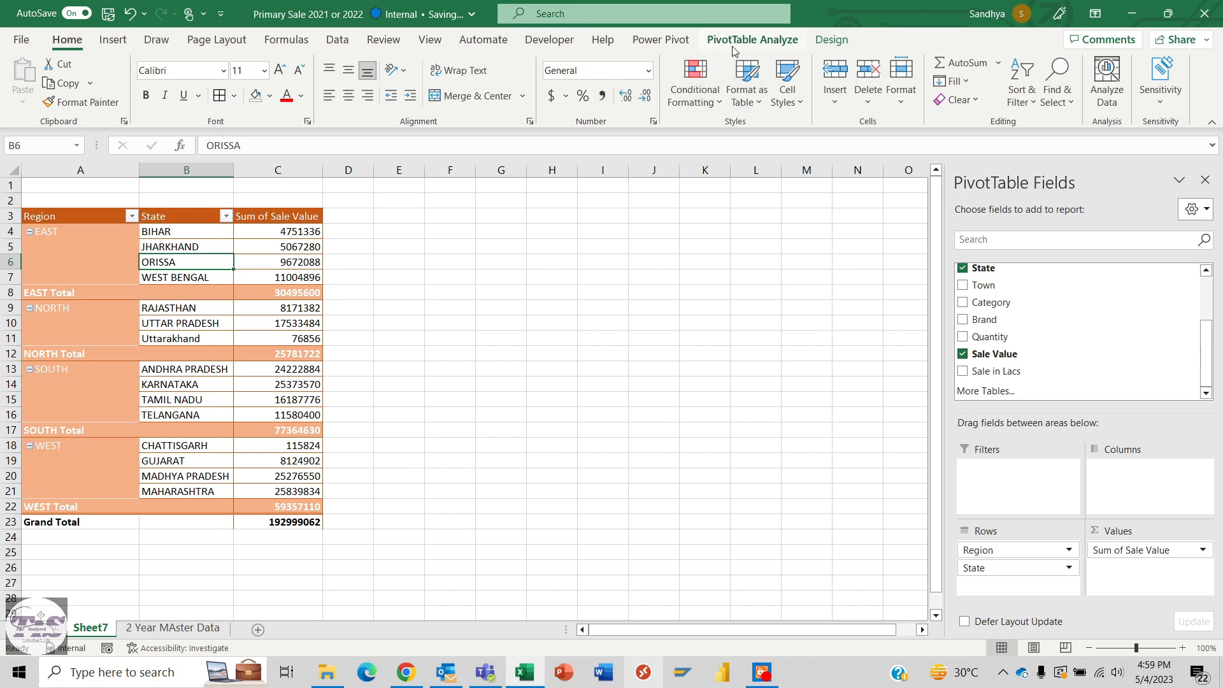
{"action": "left_click", "coordinate": [752, 40]}
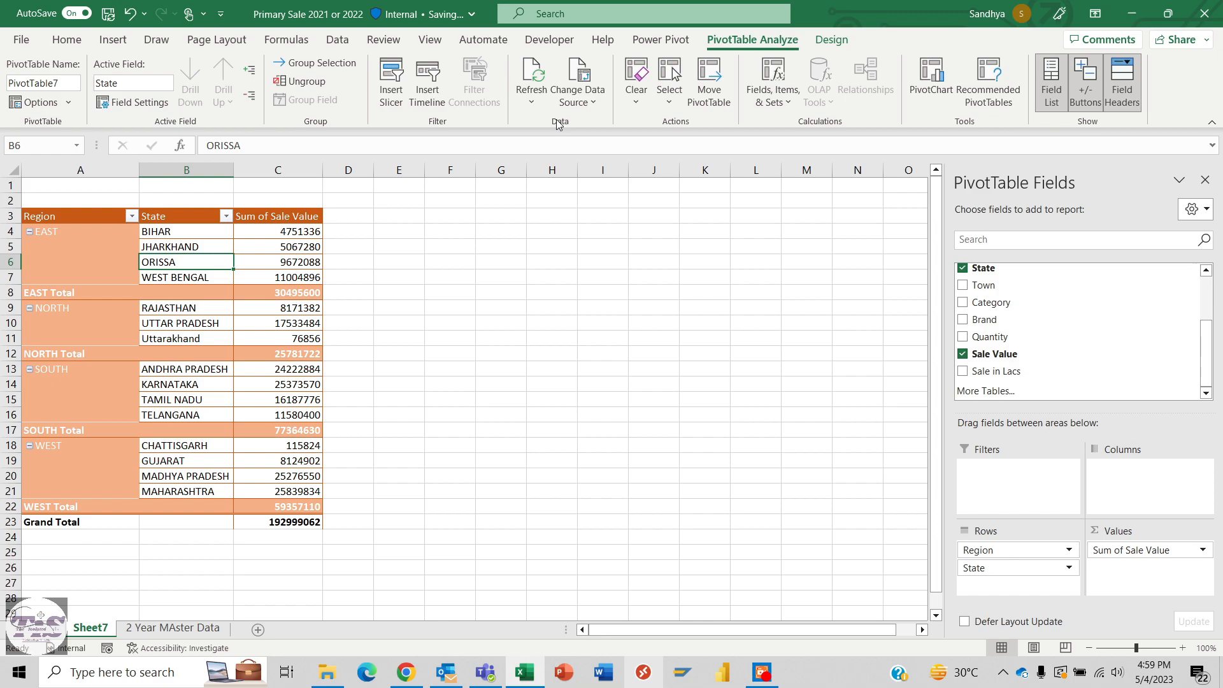
{"action": "left_click", "coordinate": [181, 628]}
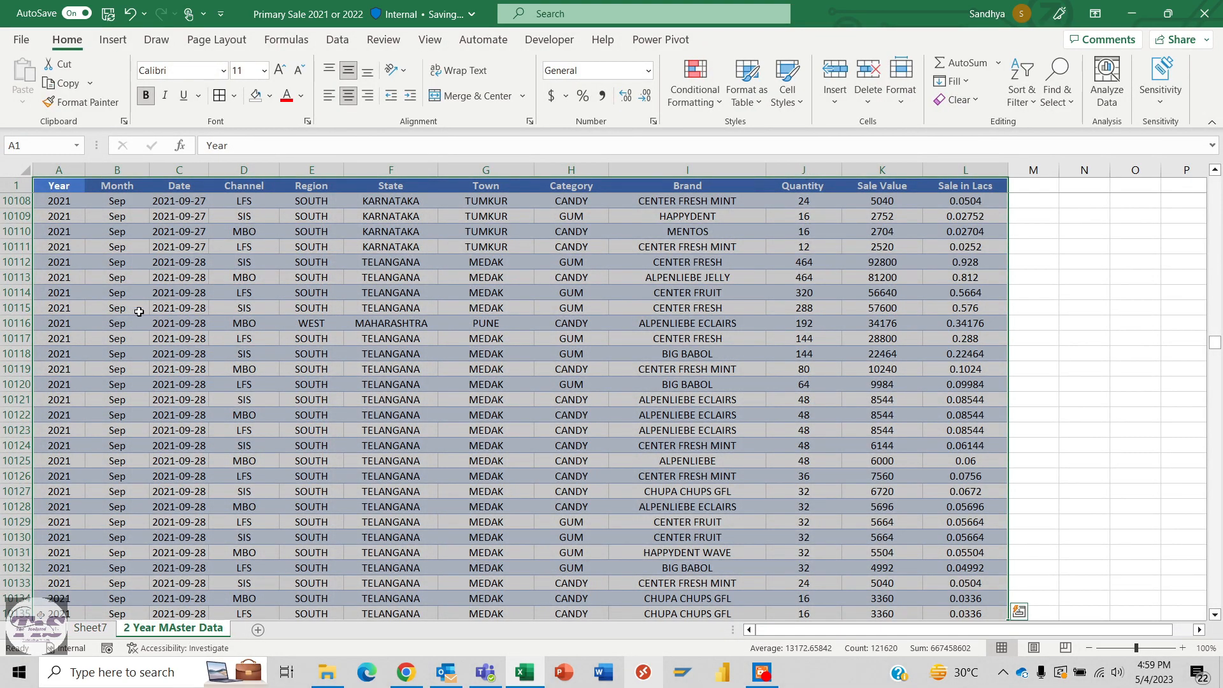
{"action": "left_click", "coordinate": [400, 265]}
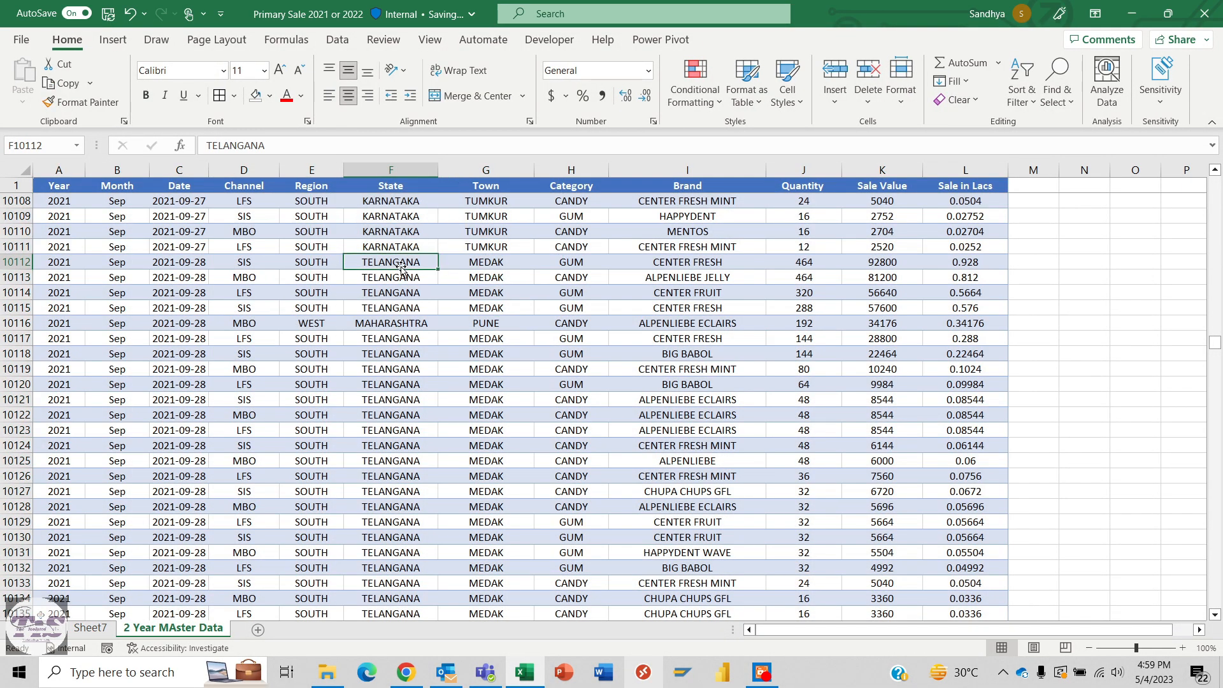
{"action": "left_click", "coordinate": [107, 630]}
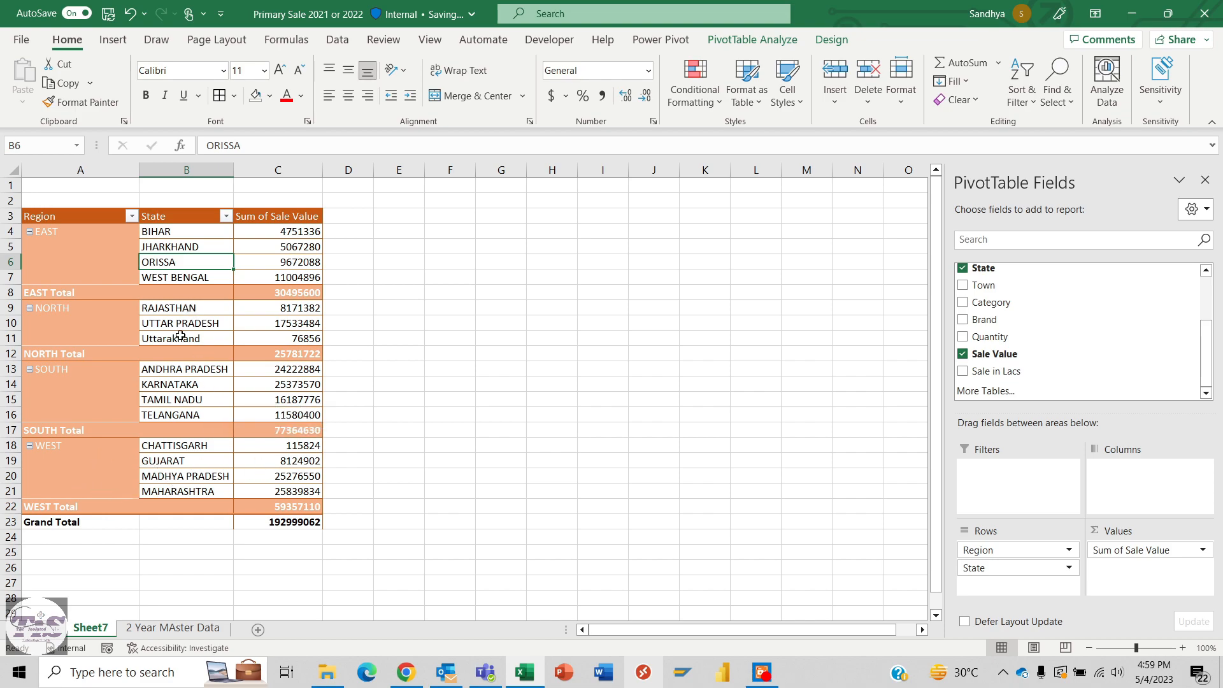
{"action": "left_click", "coordinate": [190, 490]}
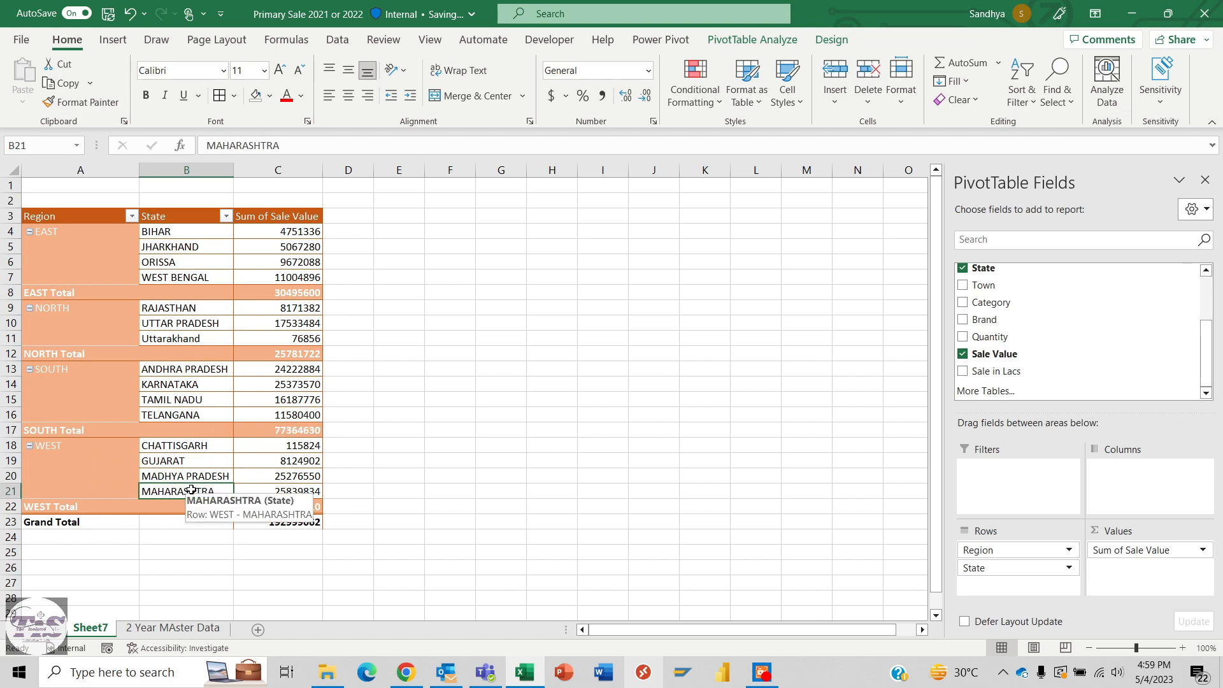
{"action": "left_click", "coordinate": [191, 415]}
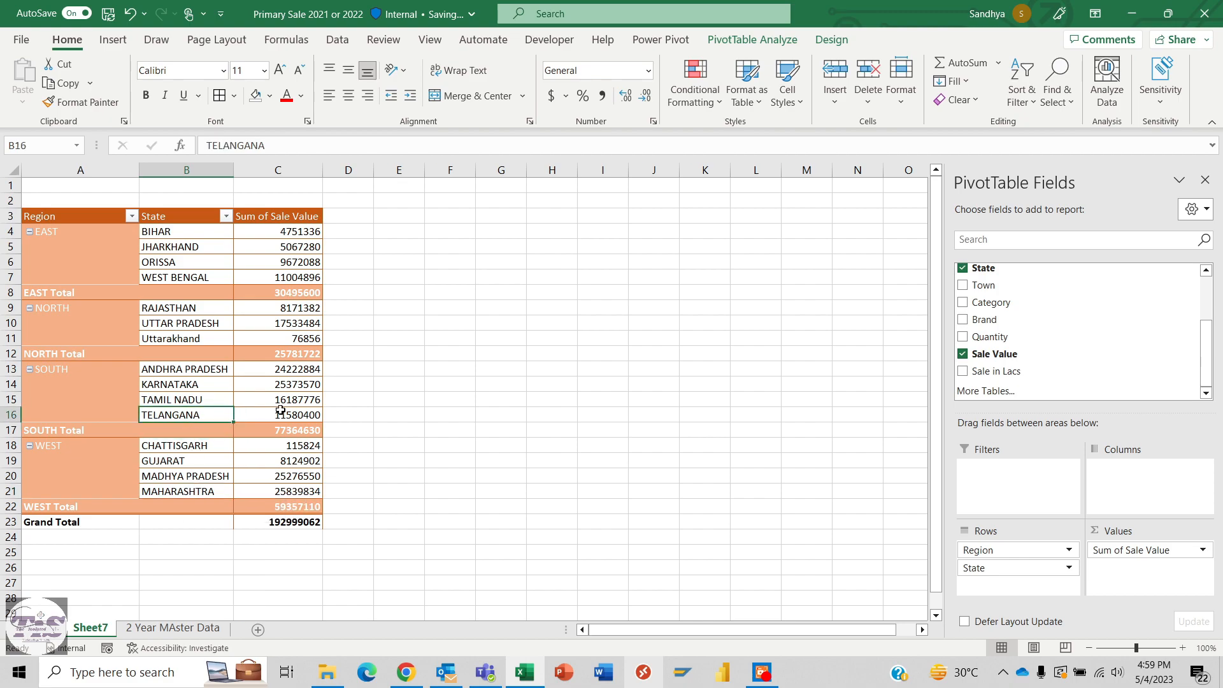
Copy MAHARASHTRA from F10116 of the source data over the TELANGANA entries in F10112:F10115
{"action": "left_click", "coordinate": [191, 628]}
{"action": "left_click", "coordinate": [416, 323]}
{"action": "key", "text": "ctrl+c"}
{"action": "key", "text": "Up"}
{"action": "key", "text": "Up"}
{"action": "key", "text": "Up"}
{"action": "key", "text": "Up"}
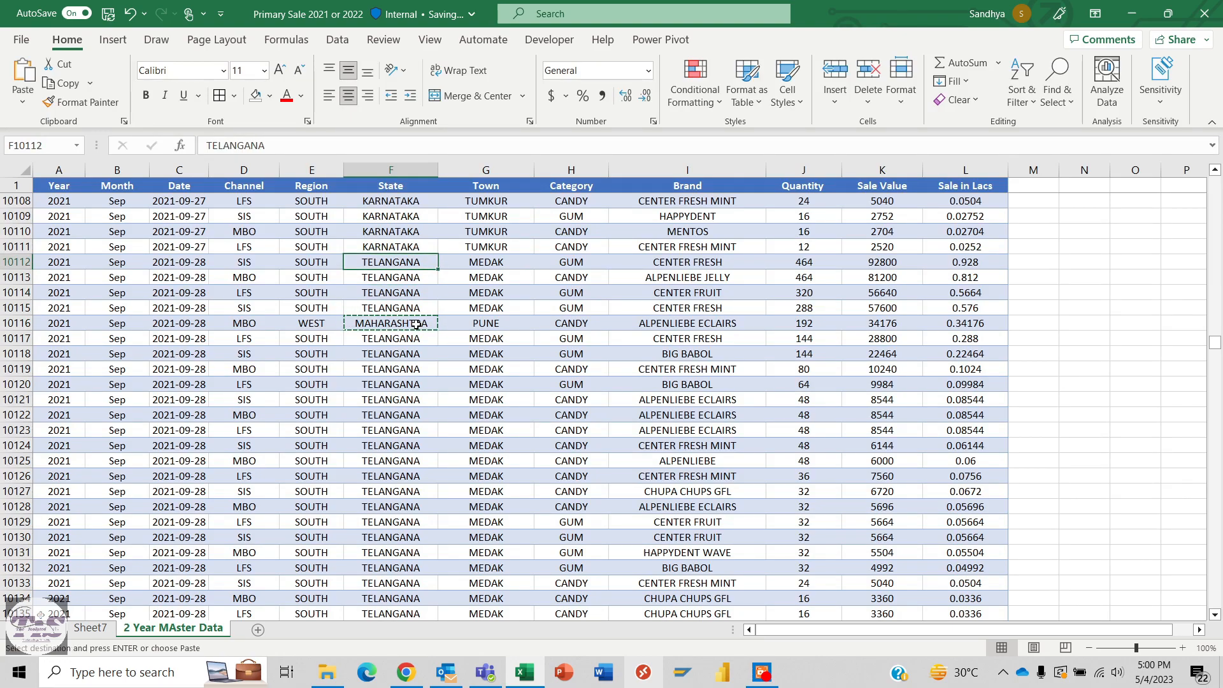
{"action": "key", "text": "shift+Down"}
{"action": "key", "text": "shift+Down"}
{"action": "key", "text": "shift+Down"}
{"action": "key", "text": "Return"}
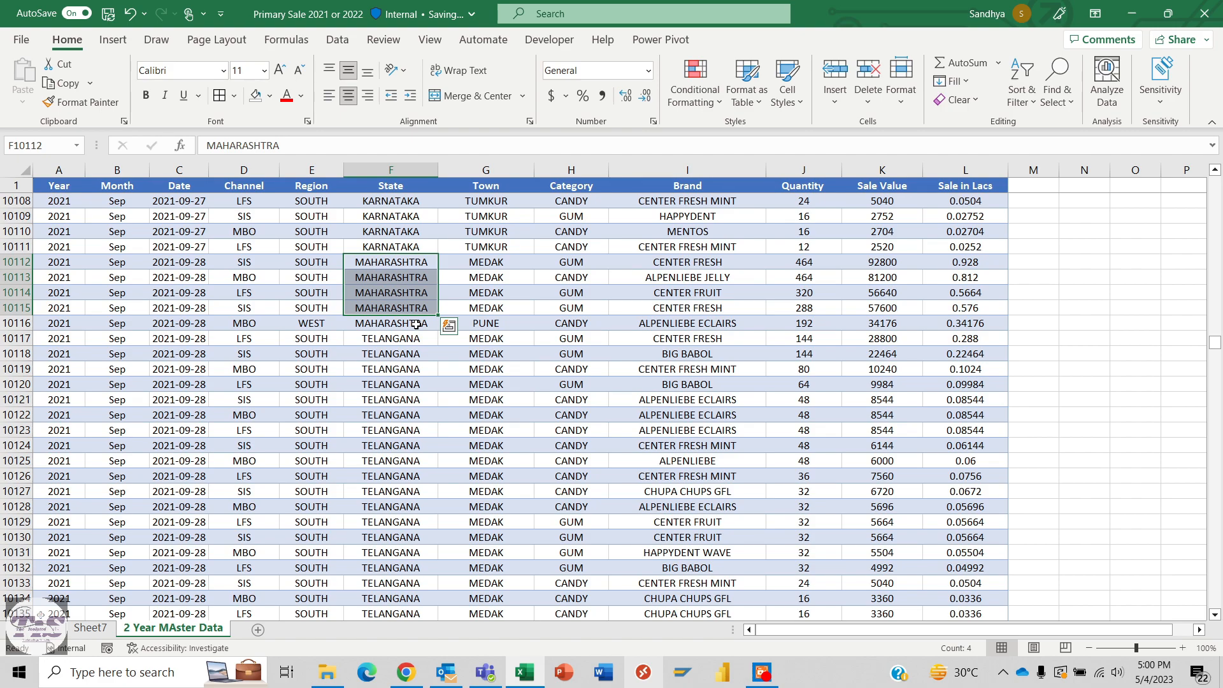
Refresh the PivotTable to take in the edited state entries, and look through the available refresh options
{"action": "left_click", "coordinate": [96, 628]}
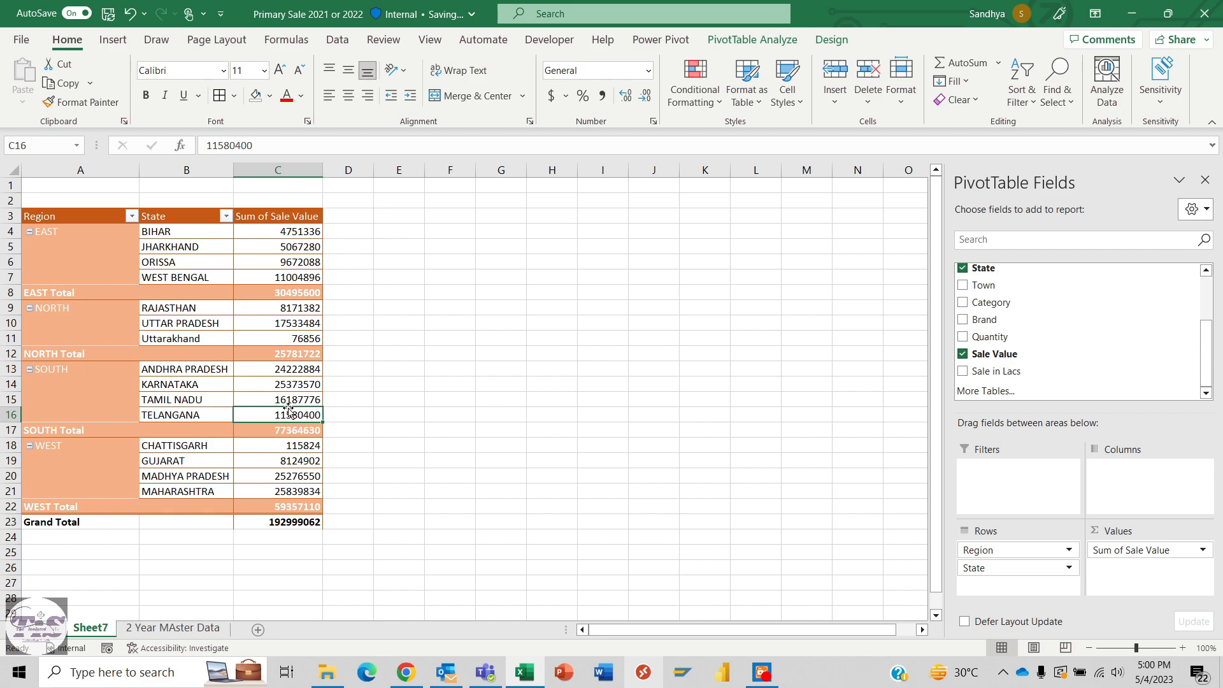
{"action": "left_click", "coordinate": [739, 42]}
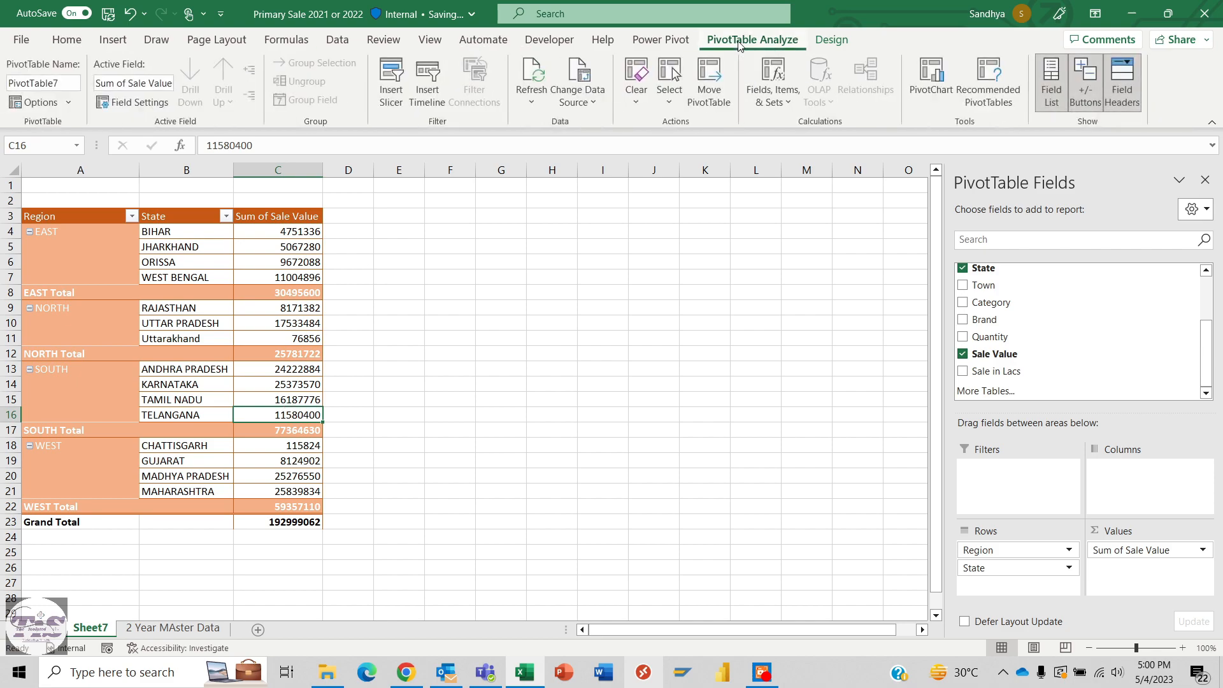
{"action": "left_click", "coordinate": [532, 80]}
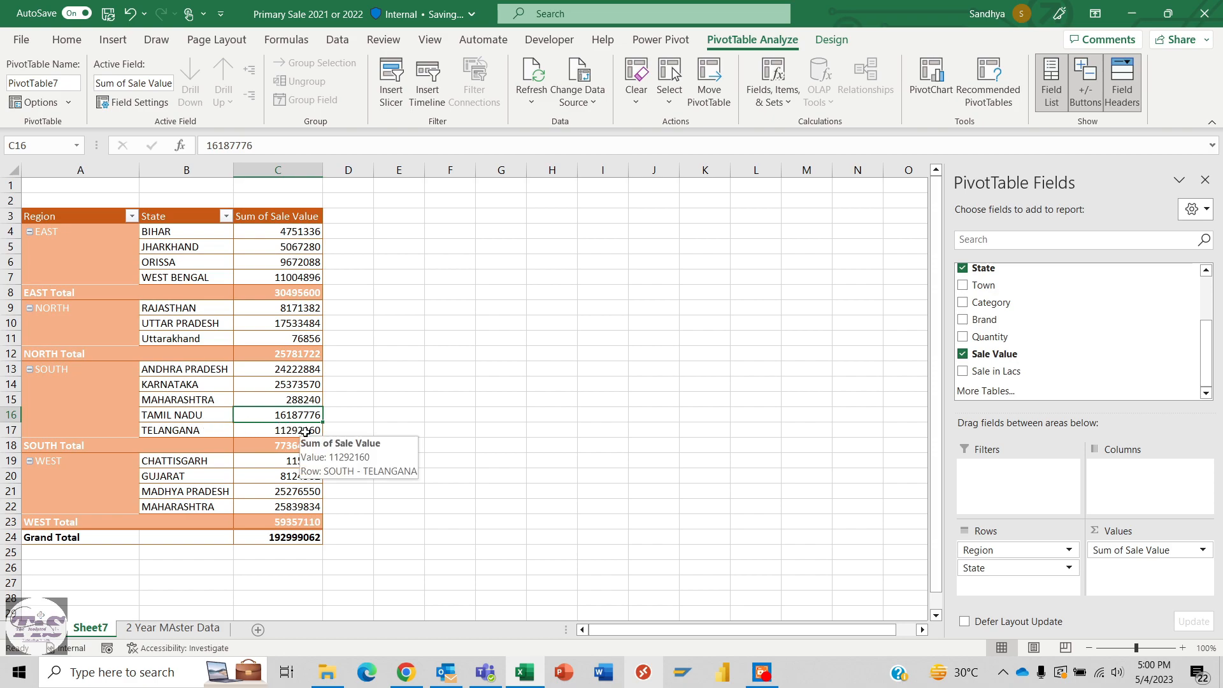
{"action": "left_click", "coordinate": [189, 402]}
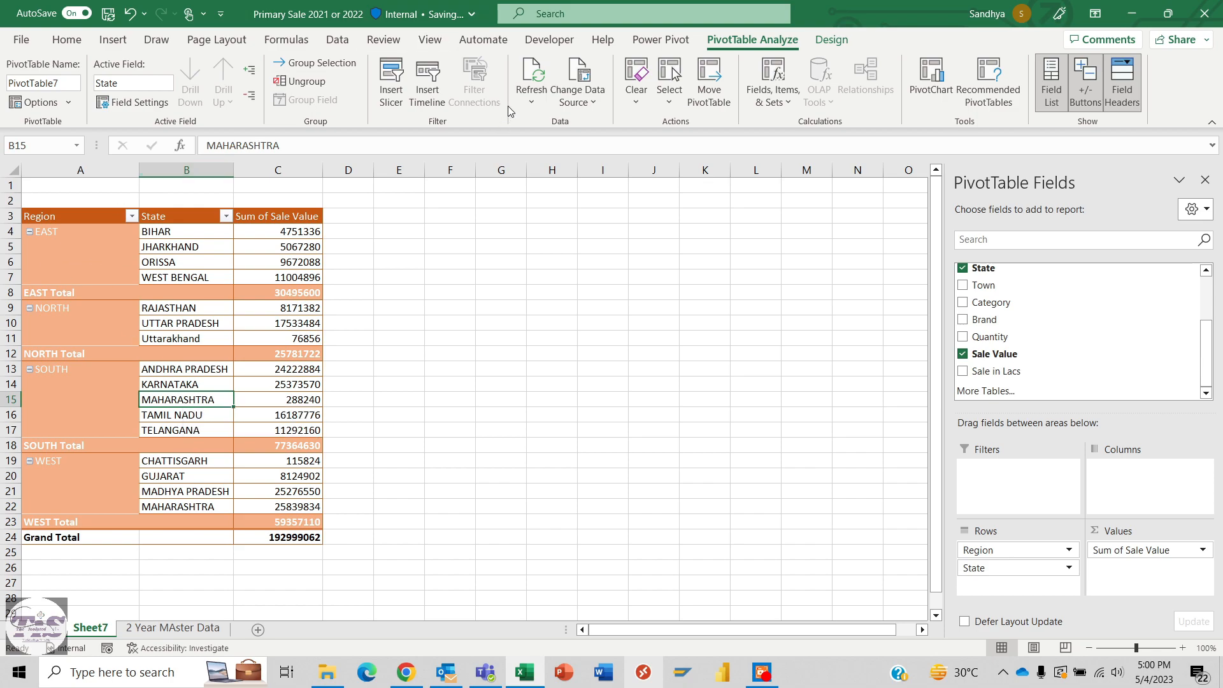
{"action": "left_click", "coordinate": [531, 102]}
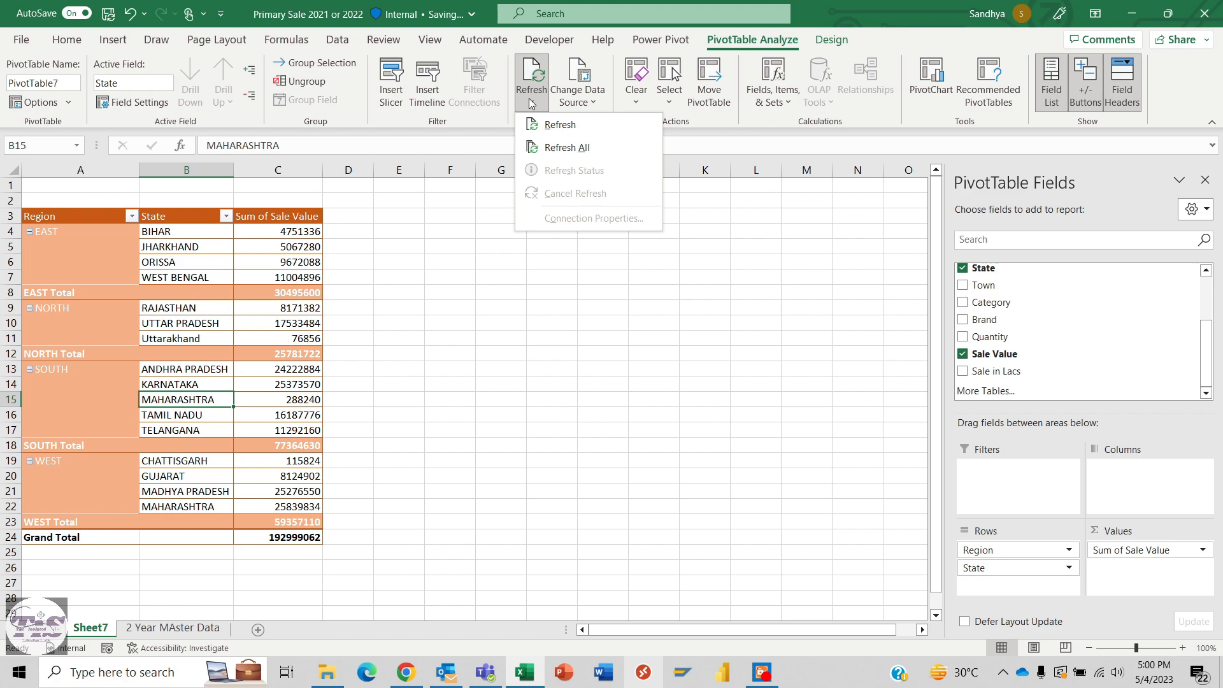
{"action": "left_click", "coordinate": [728, 220]}
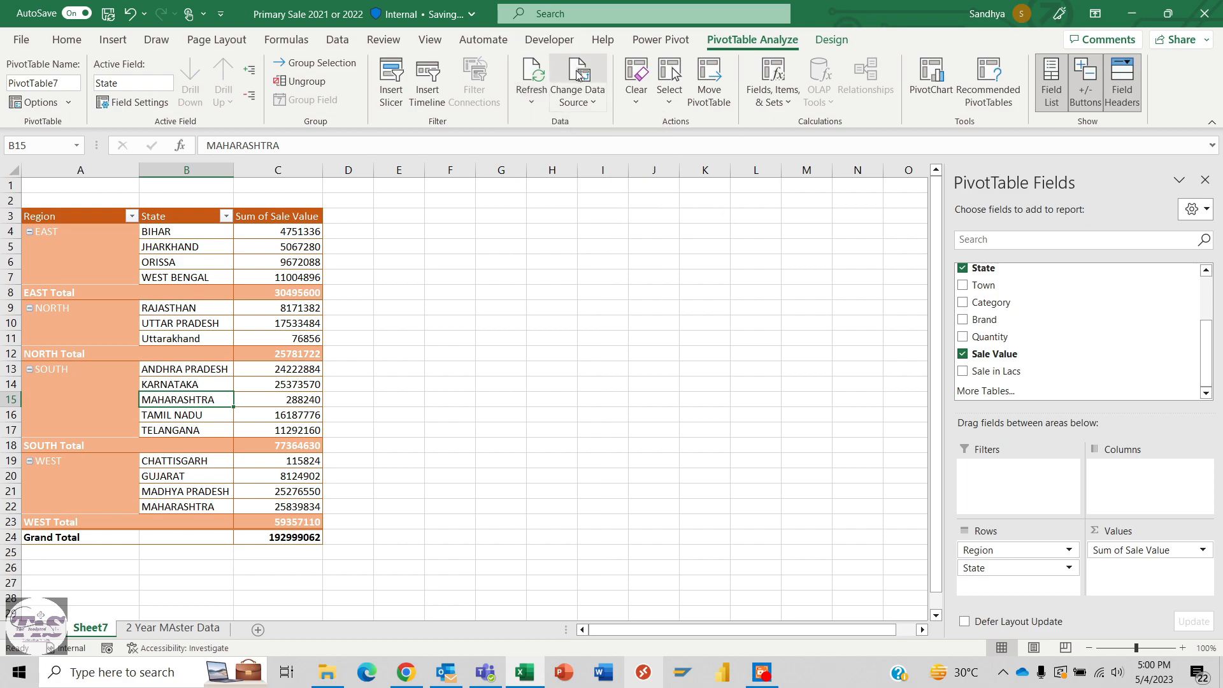
Try F1:L17 of the 2 Year MAster Data sheet as the PivotTable's data source, and undo that change
{"action": "left_click", "coordinate": [581, 105]}
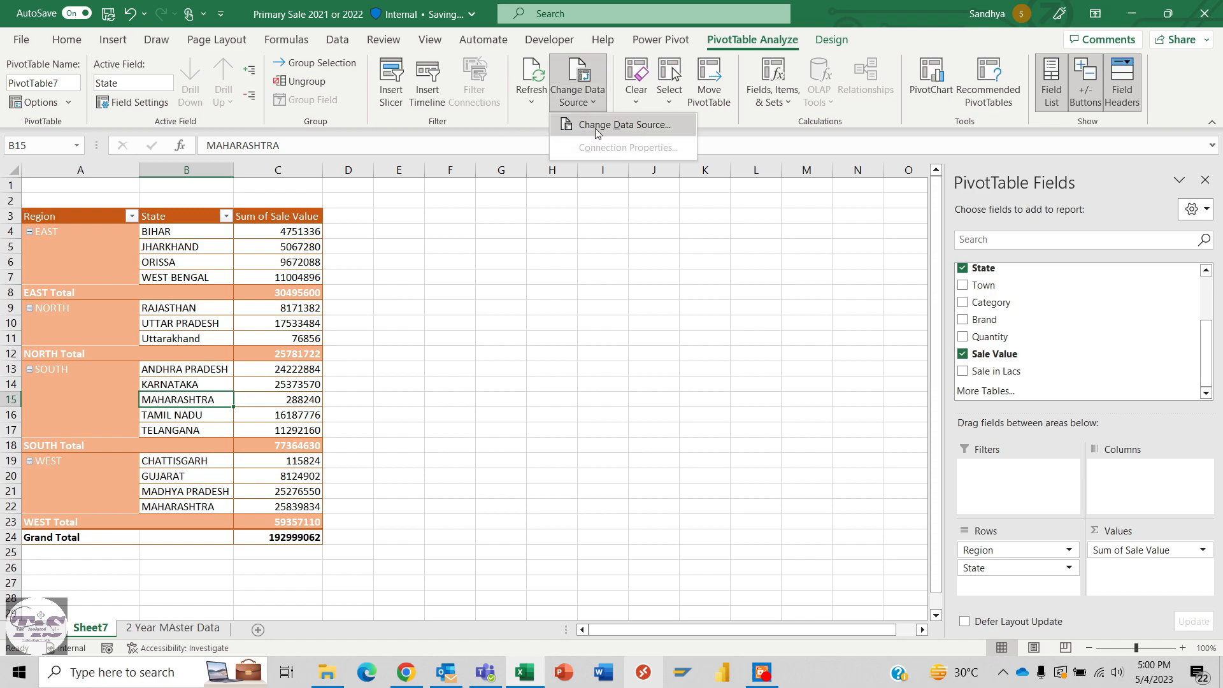
{"action": "left_click", "coordinate": [598, 125]}
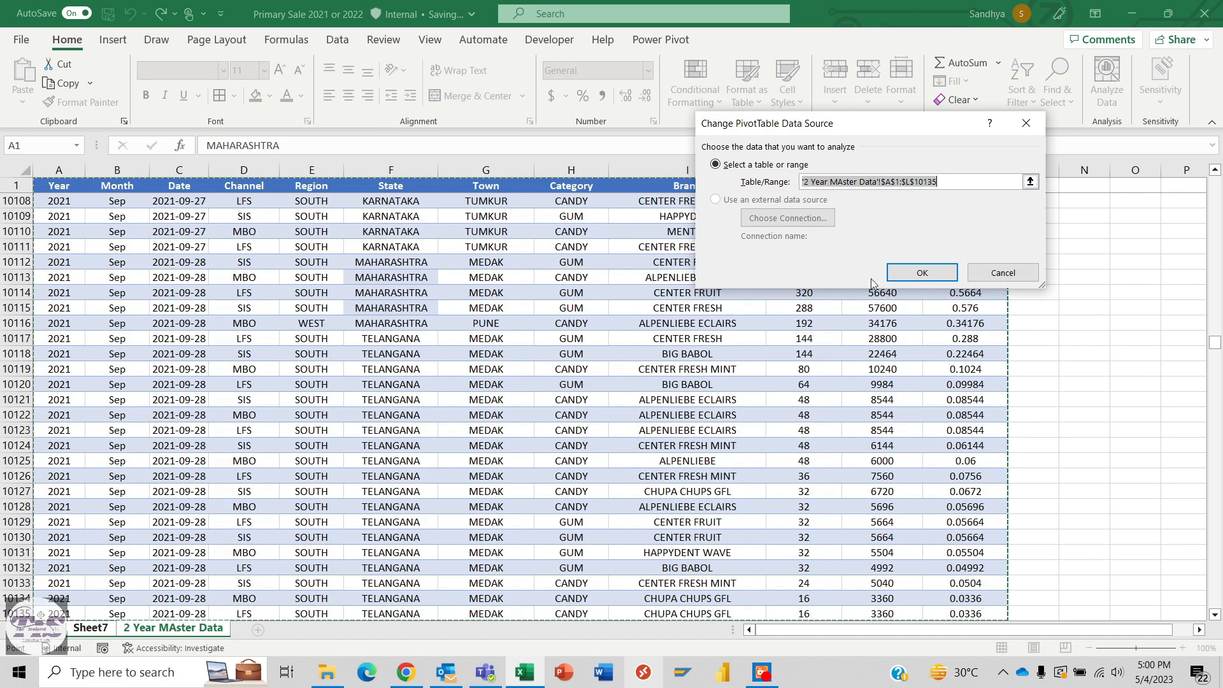
{"action": "left_click_drag", "start_coordinate": [61, 186], "coordinate": [384, 381]}
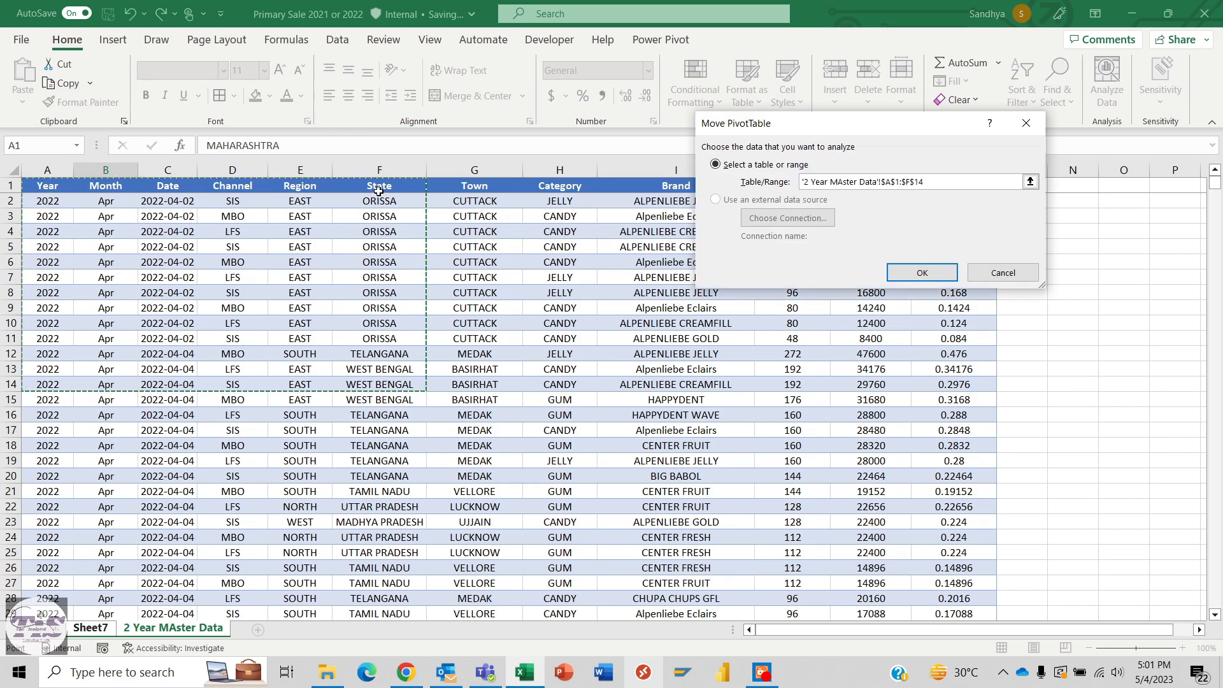
{"action": "left_click", "coordinate": [382, 186]}
{"action": "left_click_drag", "start_coordinate": [382, 186], "coordinate": [952, 436]}
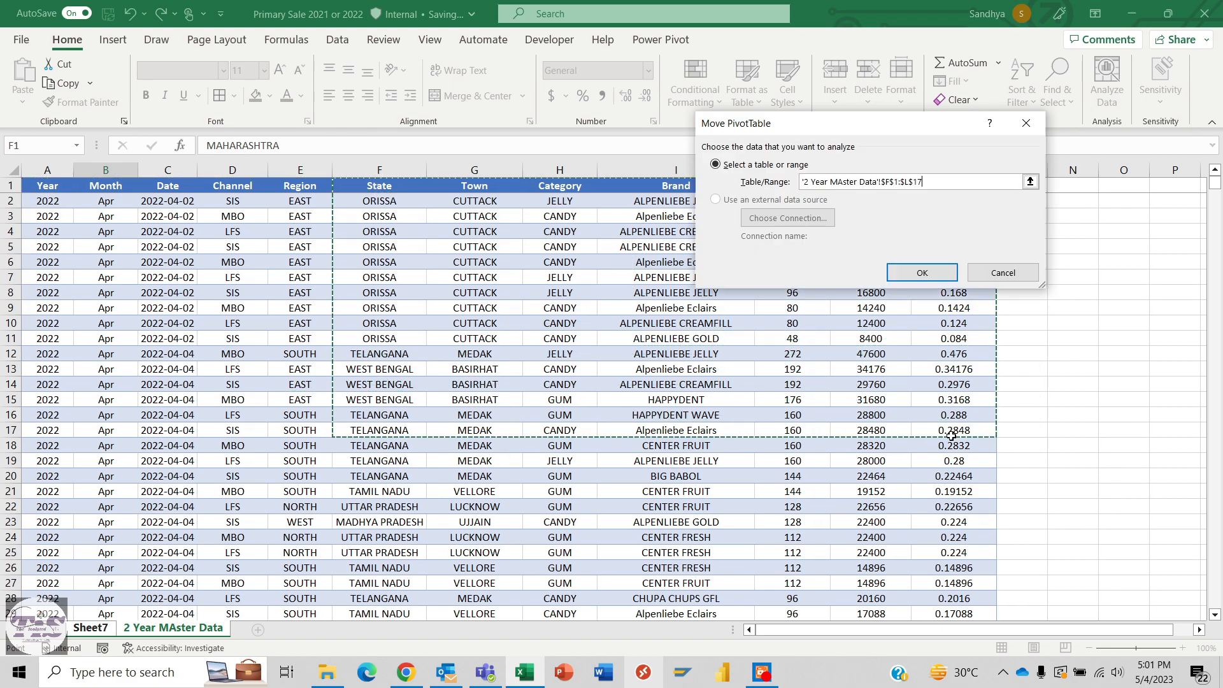
{"action": "left_click", "coordinate": [930, 272]}
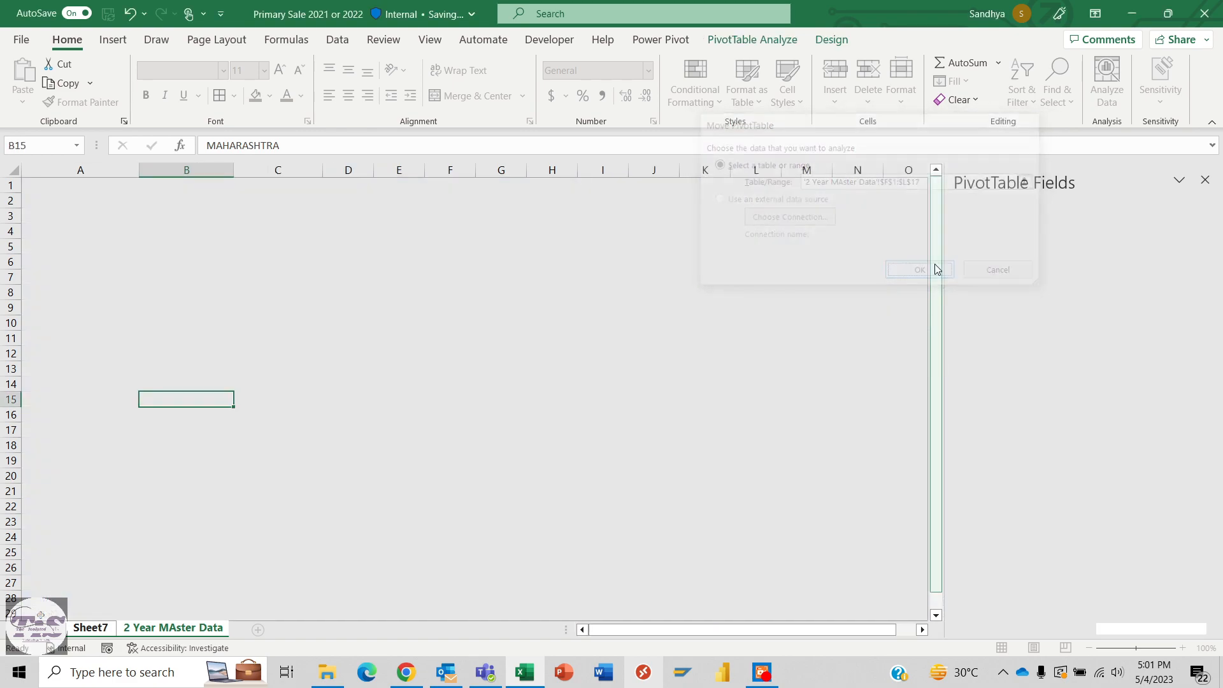
{"action": "left_click", "coordinate": [127, 234]}
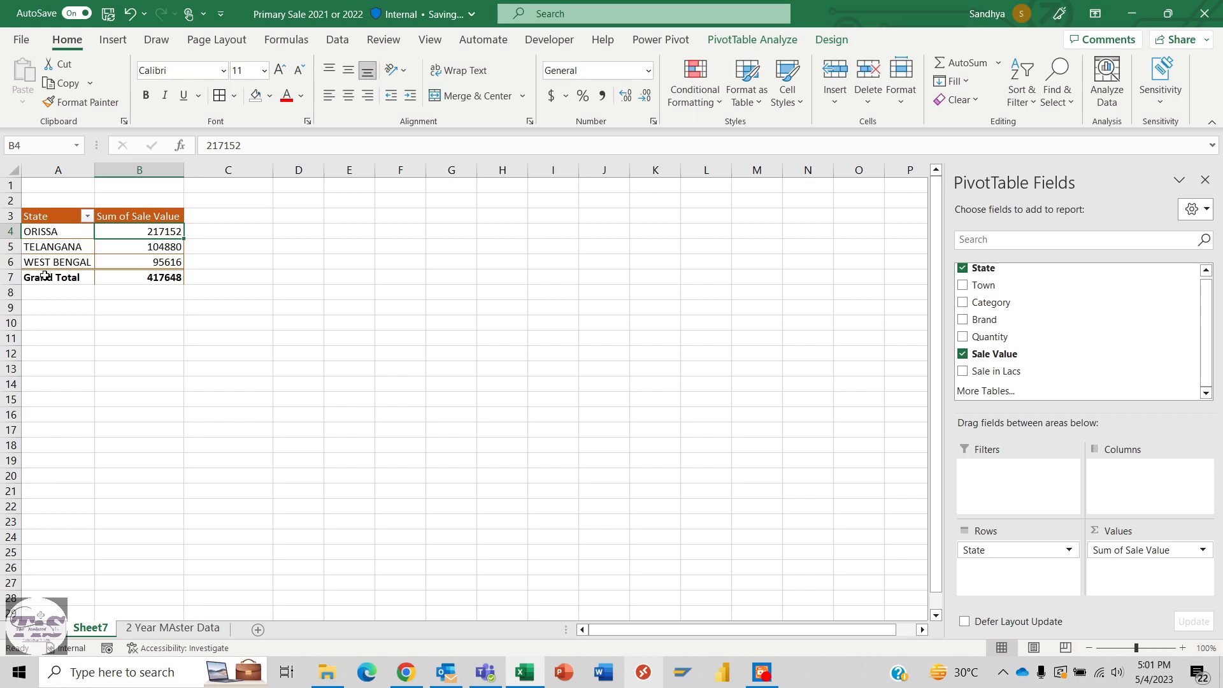
{"action": "key", "text": "ctrl+z"}
Remove Region from the PivotTable's rows and add Brand beneath State
{"action": "left_click", "coordinate": [165, 267]}
{"action": "left_click", "coordinate": [753, 39]}
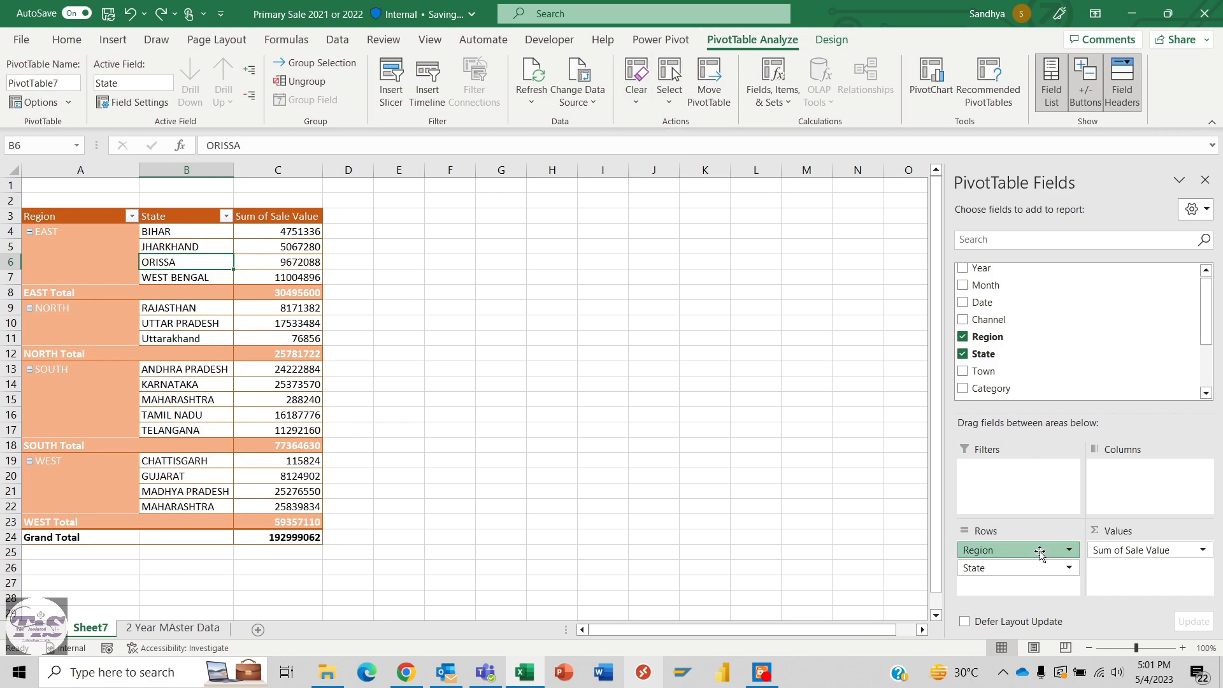
{"action": "scroll", "coordinate": [1055, 375], "scroll_direction": "down", "scroll_amount": 2}
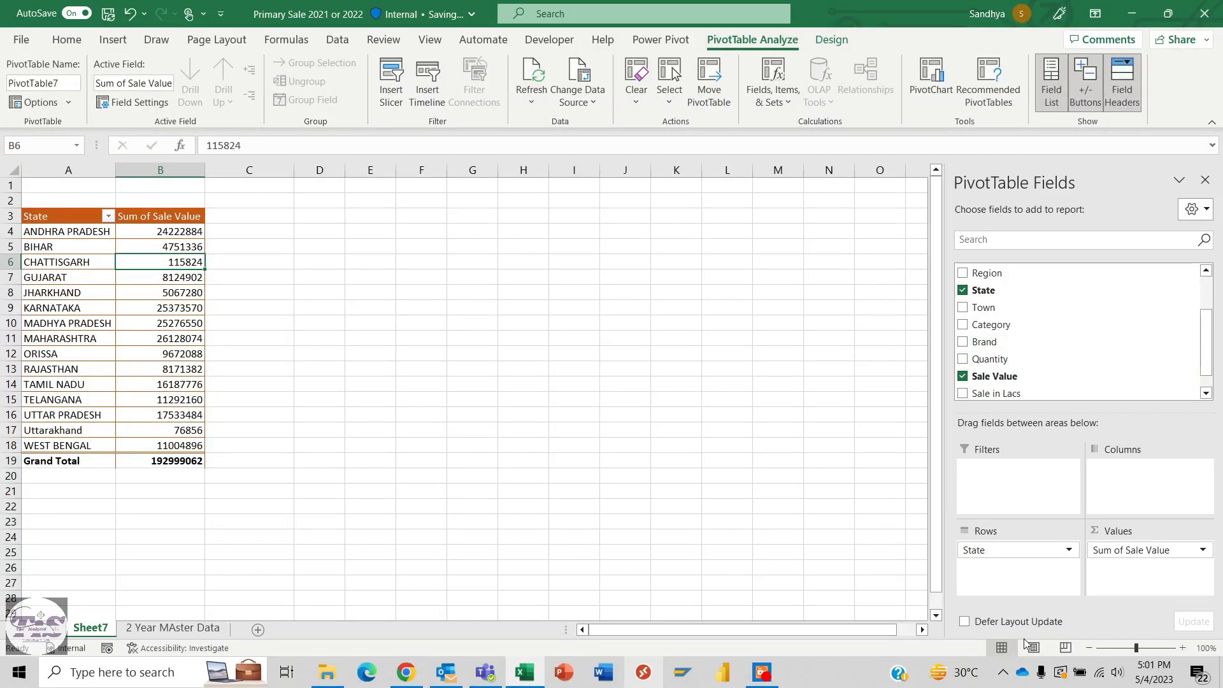
{"action": "left_click_drag", "start_coordinate": [1002, 343], "coordinate": [1019, 568]}
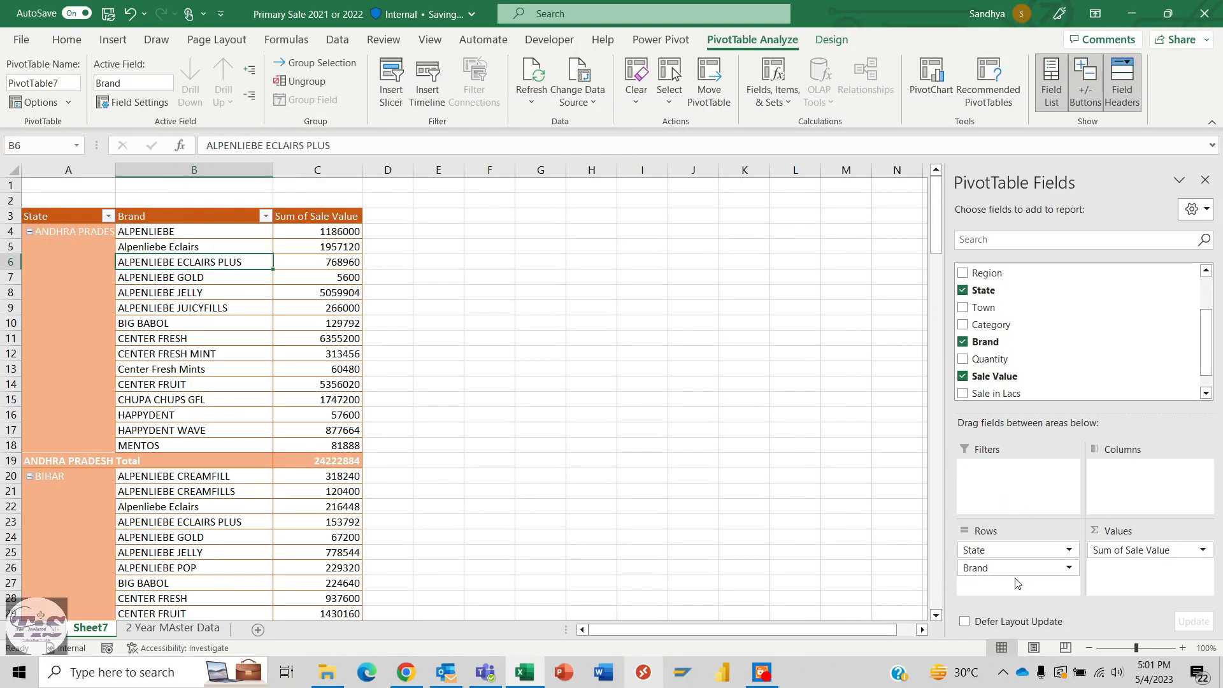
Clear the PivotTable's filters and remove all of its fields with Clear All
{"action": "left_click", "coordinate": [649, 107]}
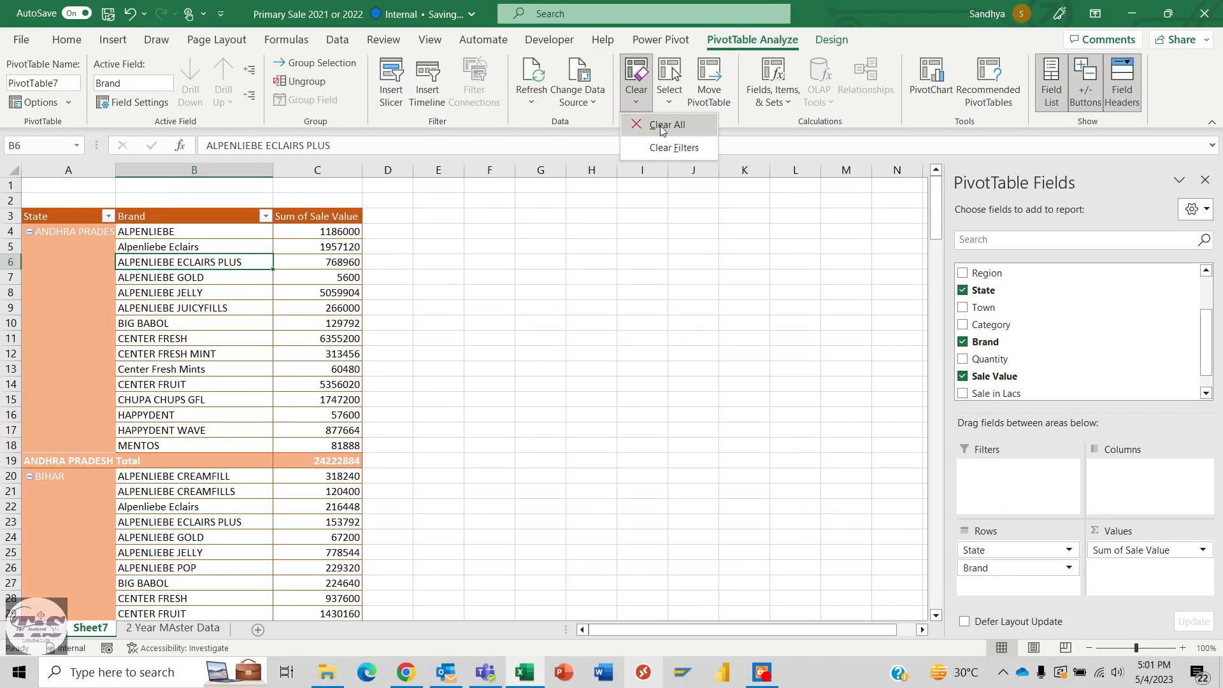
{"action": "left_click", "coordinate": [675, 148]}
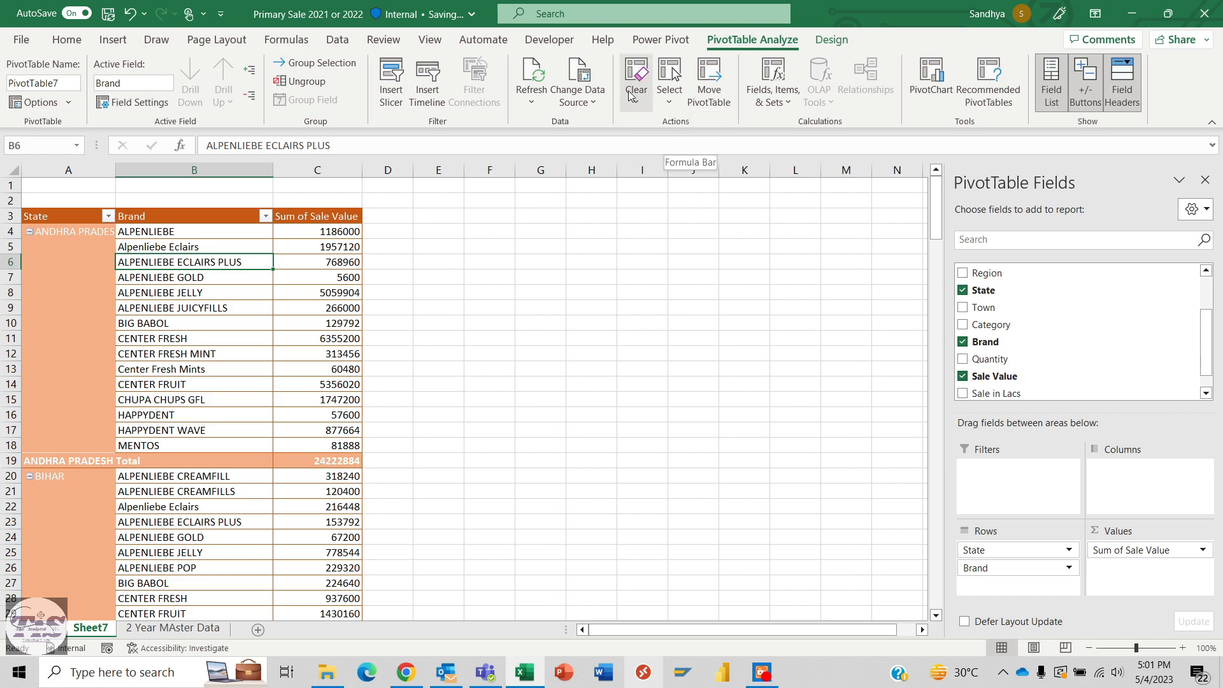
{"action": "right_click", "coordinate": [631, 92]}
{"action": "left_click", "coordinate": [655, 73]}
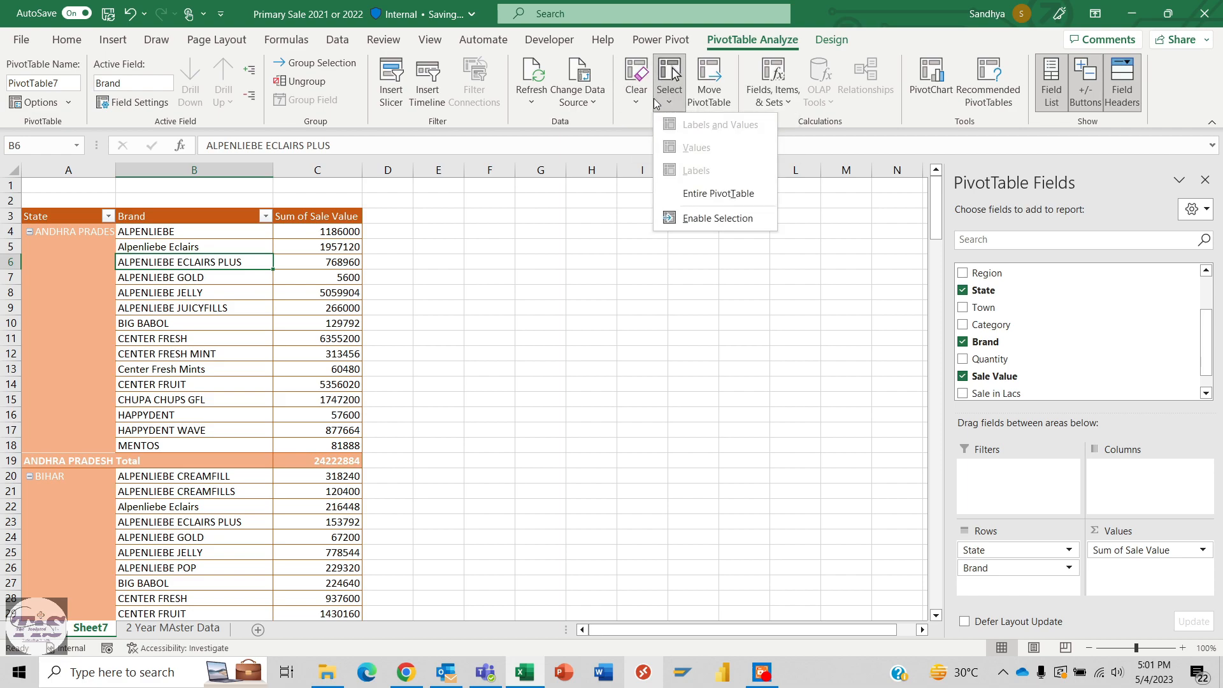
{"action": "left_click", "coordinate": [645, 105]}
{"action": "left_click", "coordinate": [658, 126]}
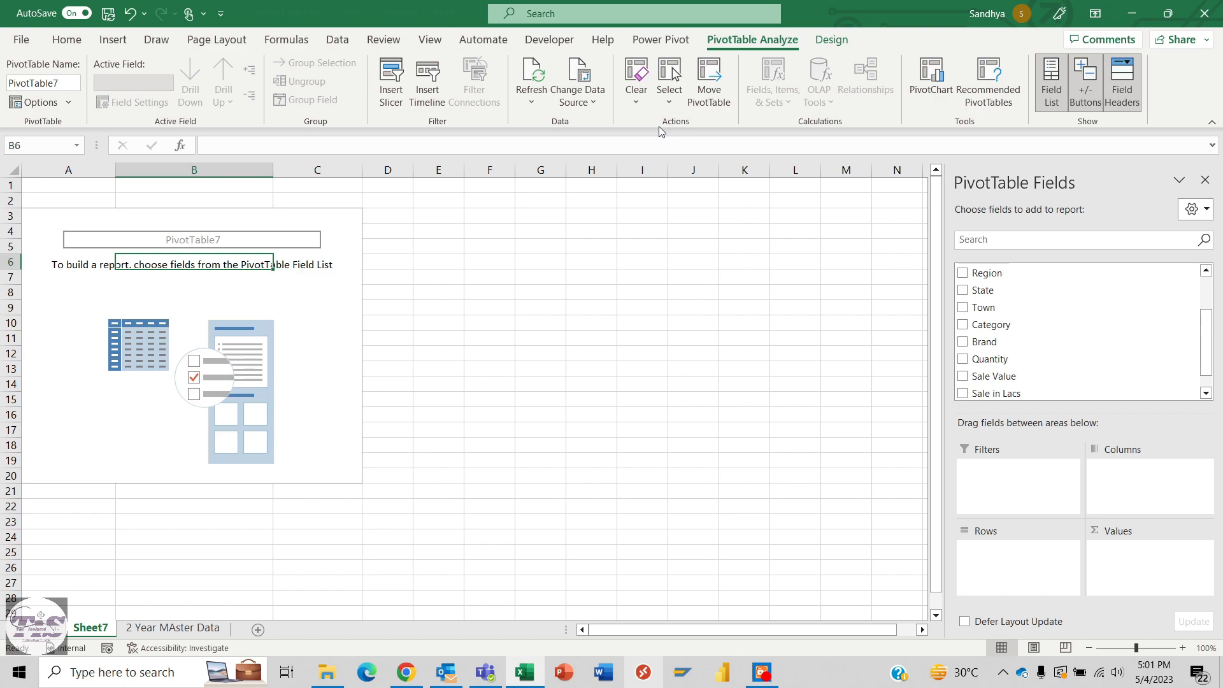
Enable PivotTable selection and rebuild the report with State, Town, Category and Brand as rows and the sum of Sale Value as values
{"action": "left_click", "coordinate": [671, 95]}
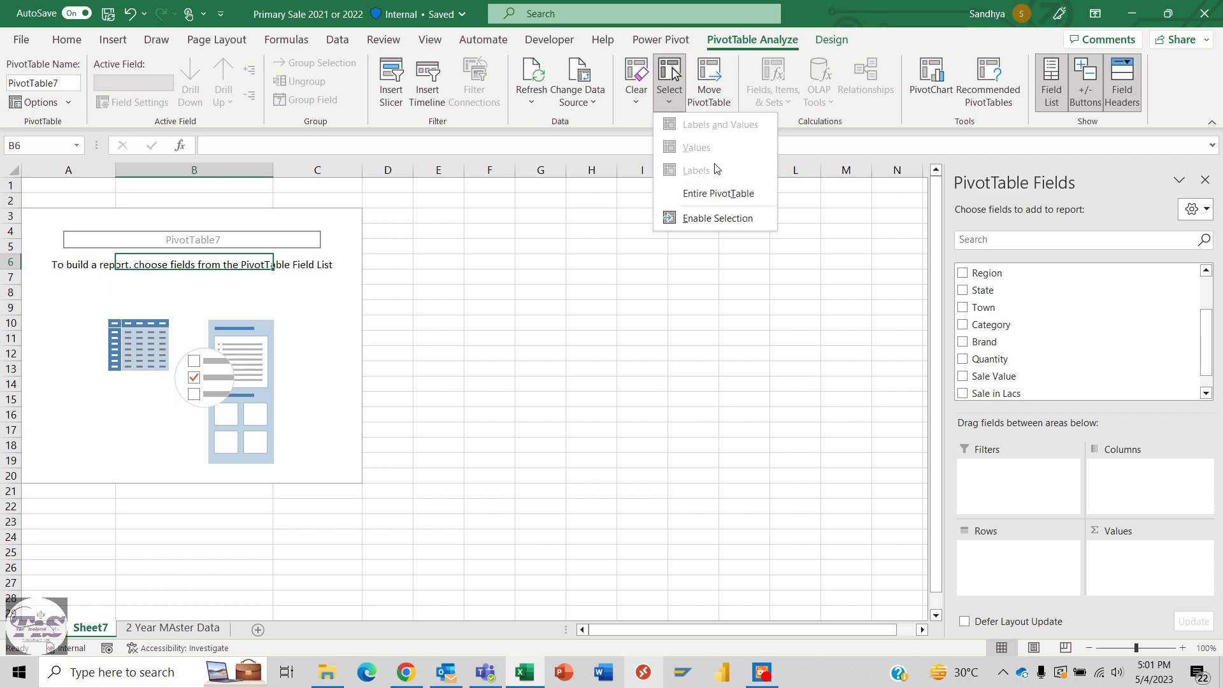
{"action": "left_click", "coordinate": [702, 230]}
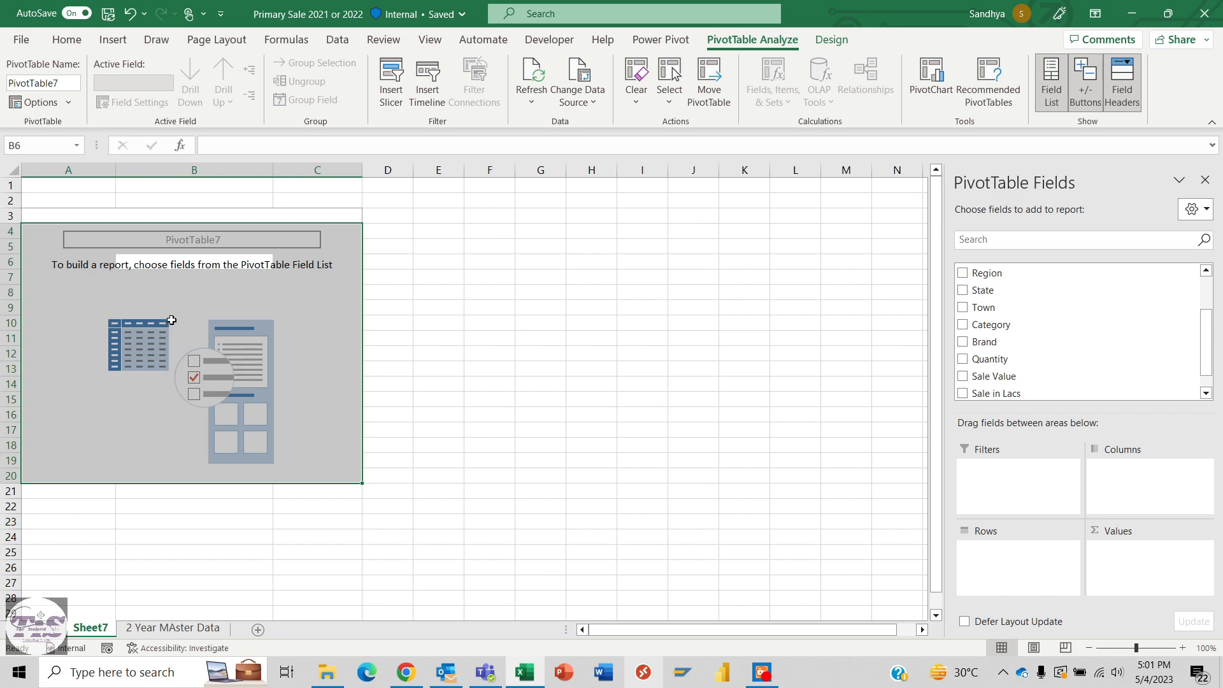
{"action": "left_click", "coordinate": [962, 291]}
{"action": "left_click", "coordinate": [962, 308]}
{"action": "left_click", "coordinate": [962, 325]}
{"action": "left_click", "coordinate": [962, 342]}
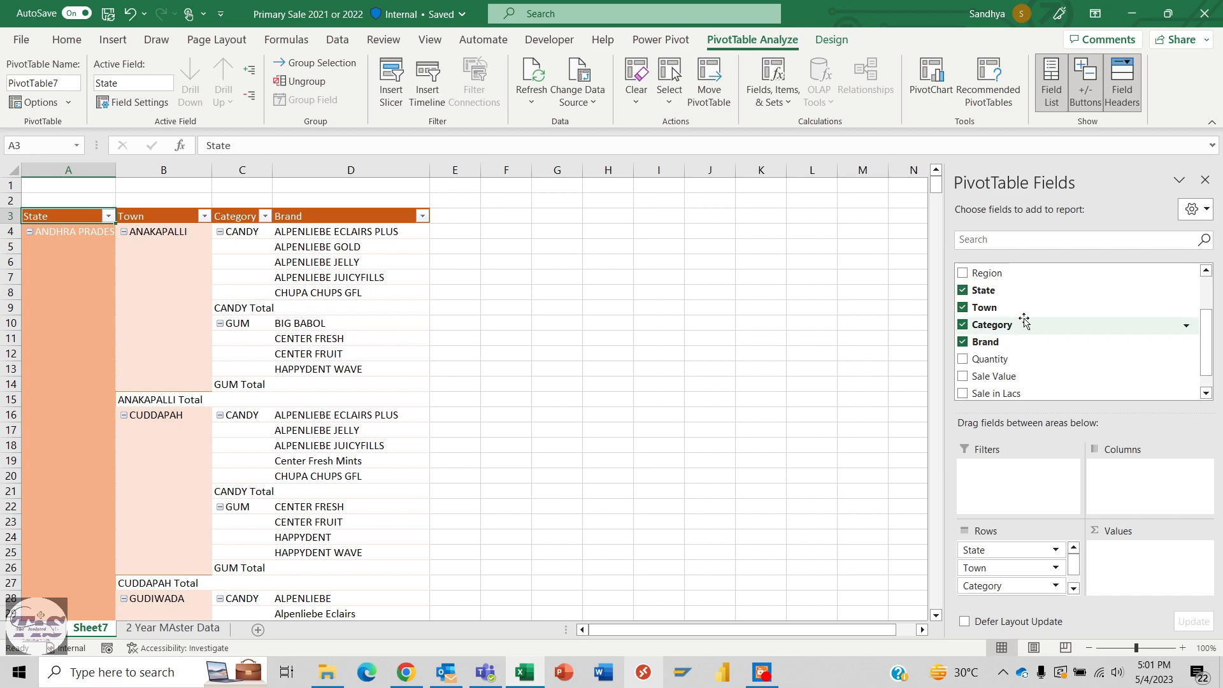
{"action": "left_click_drag", "start_coordinate": [1208, 318], "coordinate": [1208, 323]}
{"action": "left_click_drag", "start_coordinate": [1009, 354], "coordinate": [1147, 569]}
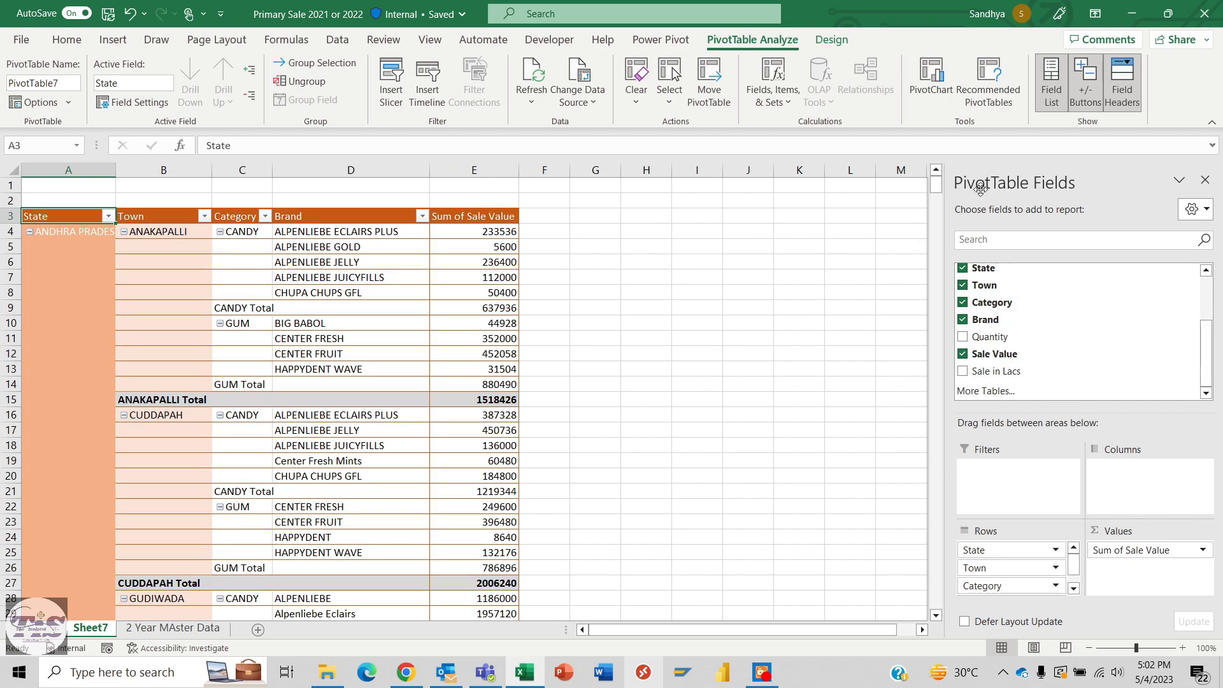
Select the entire PivotTable, move it to a new worksheet, and compare the emptied Sheet7 with the new sheet
{"action": "left_click", "coordinate": [669, 89]}
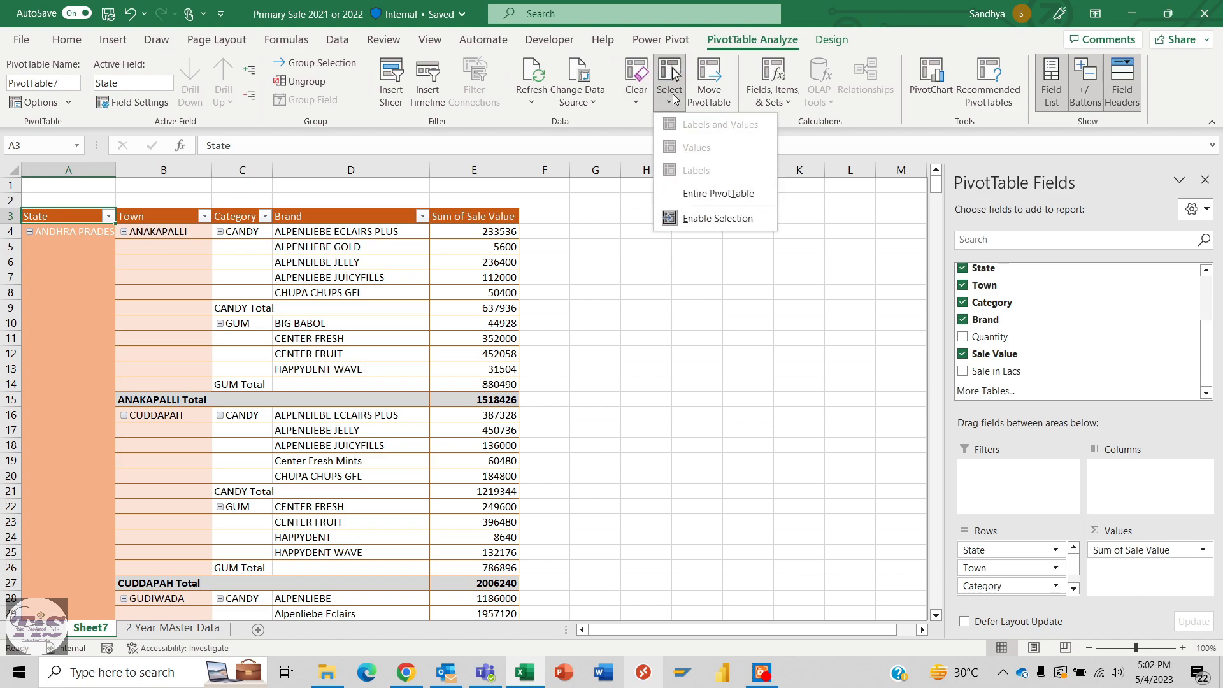
{"action": "left_click", "coordinate": [698, 191]}
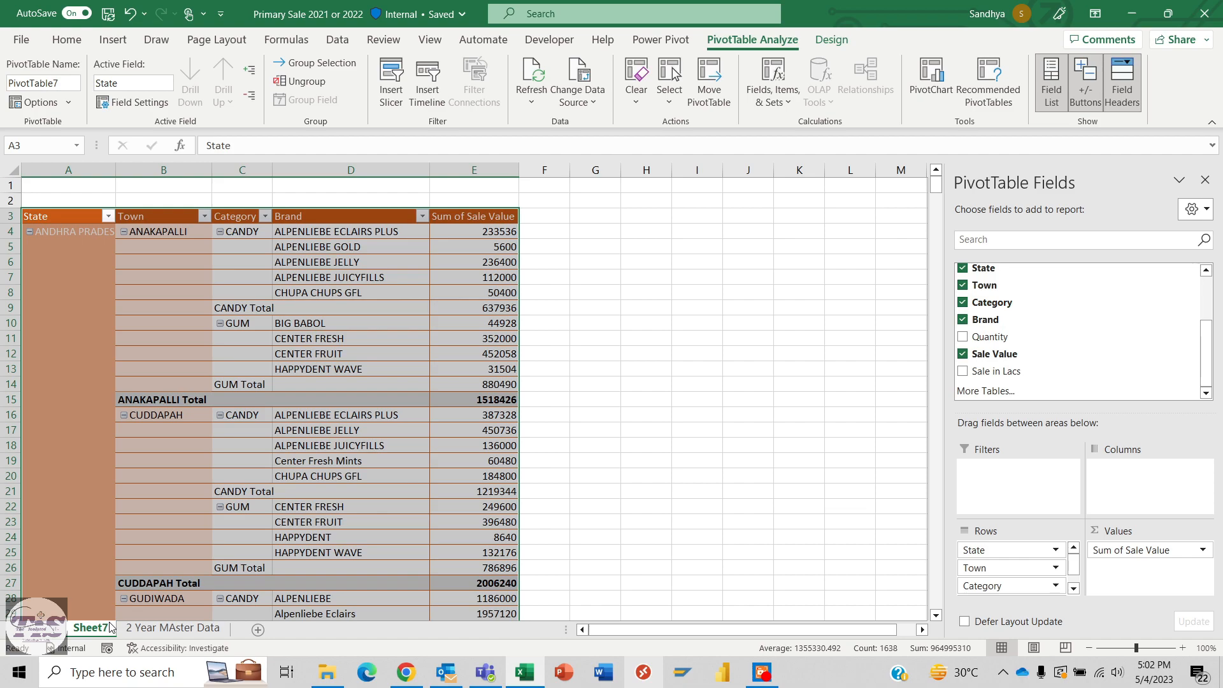
{"action": "left_click", "coordinate": [706, 79]}
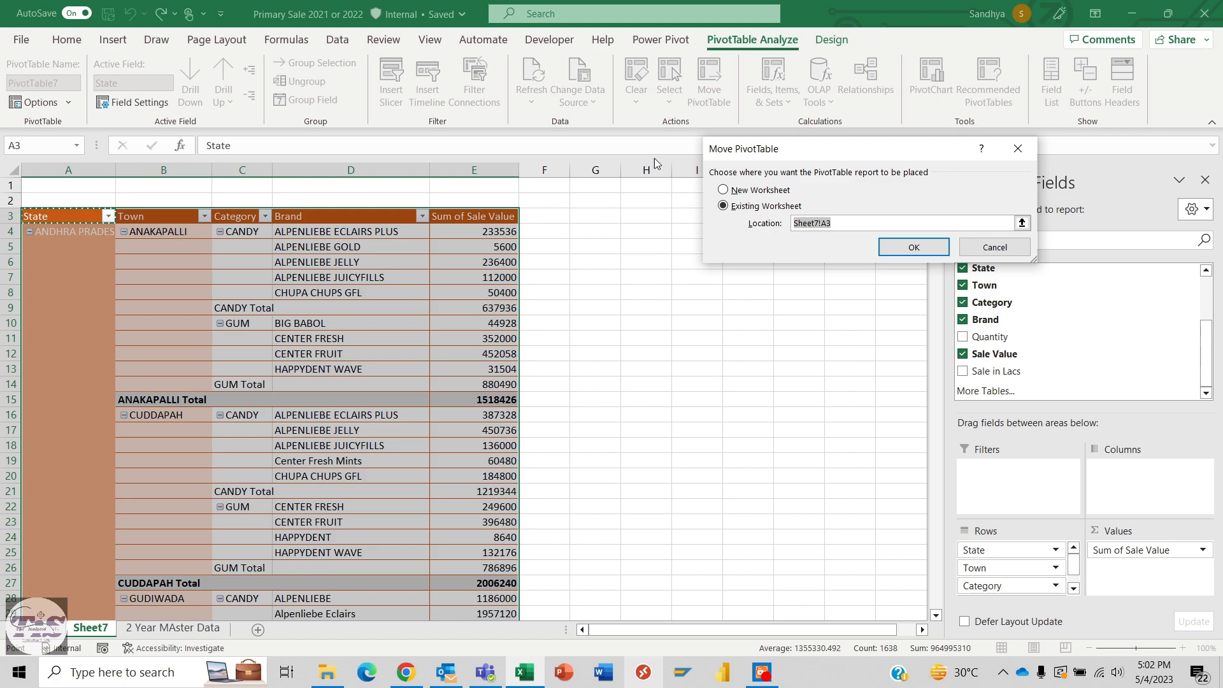
{"action": "left_click", "coordinate": [732, 190]}
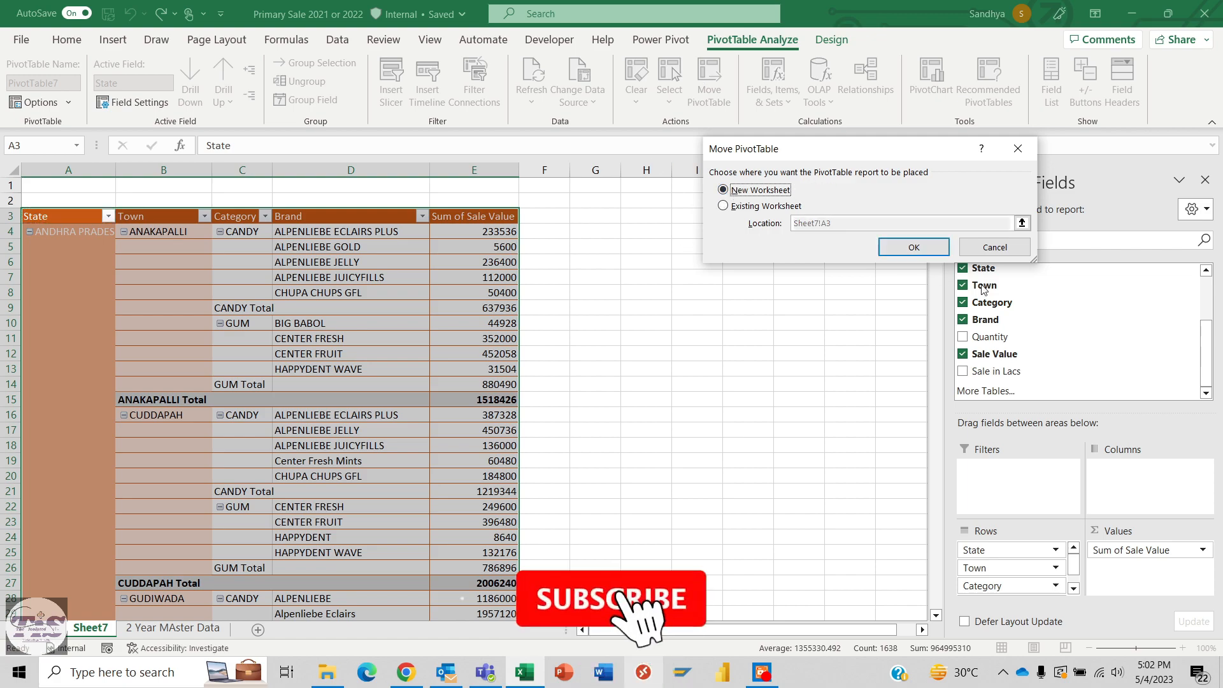
{"action": "left_click", "coordinate": [925, 247]}
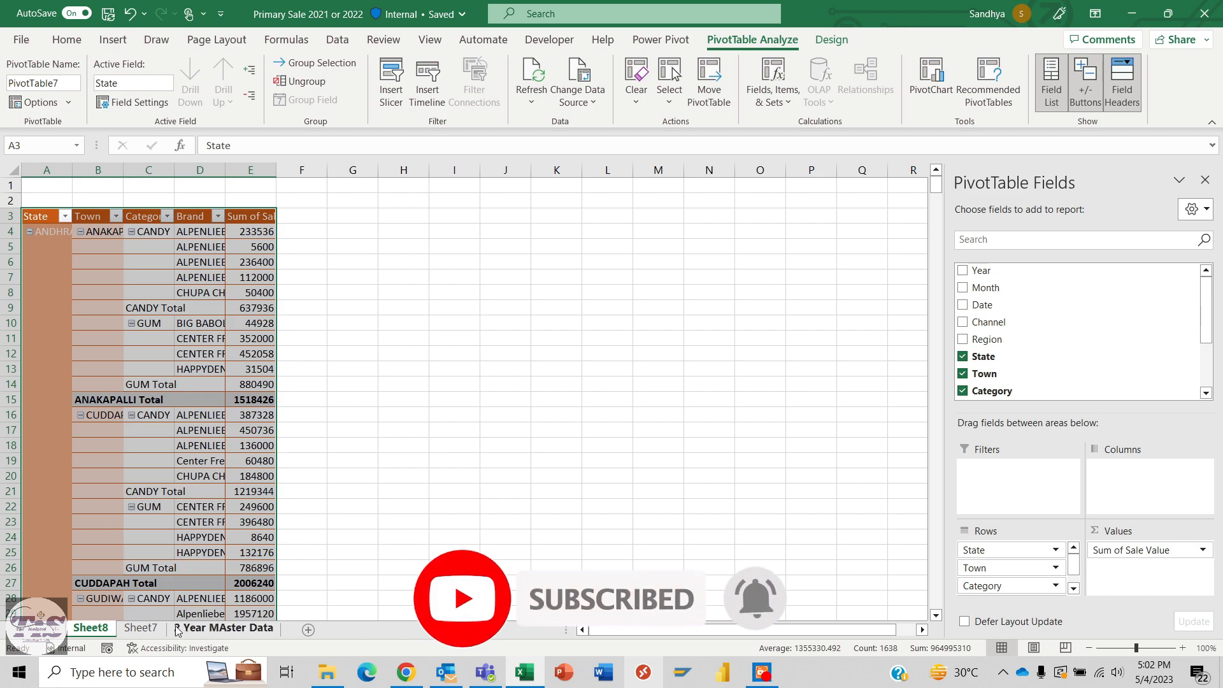
{"action": "left_click", "coordinate": [137, 629]}
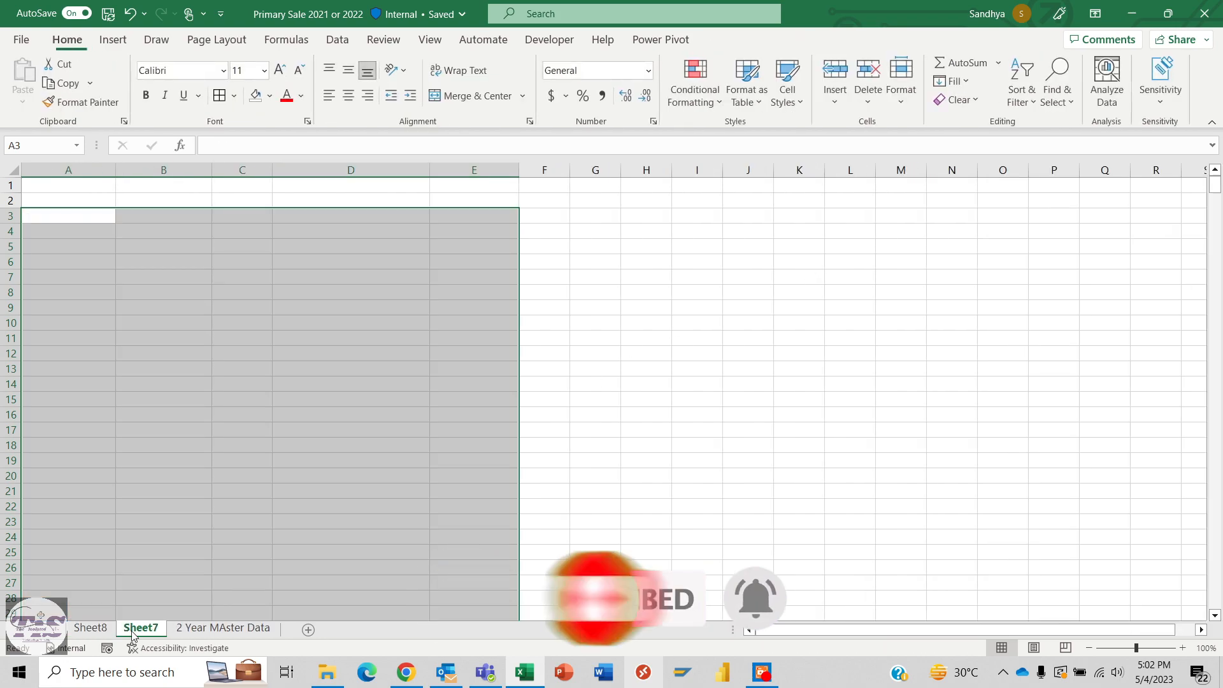
{"action": "left_click", "coordinate": [89, 629]}
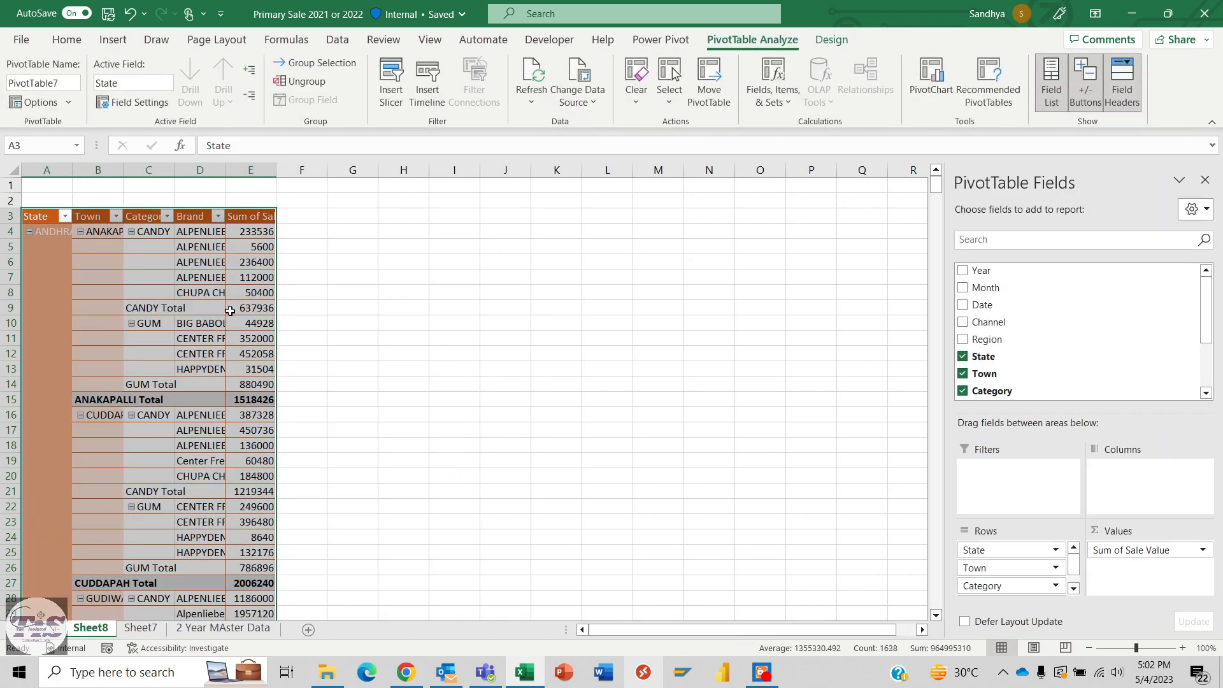
Overwrite the State field's header in cell A3 with 4
{"action": "type", "text": "4"}
{"action": "key", "text": "alt+h"}
{"action": "key", "text": "o"}
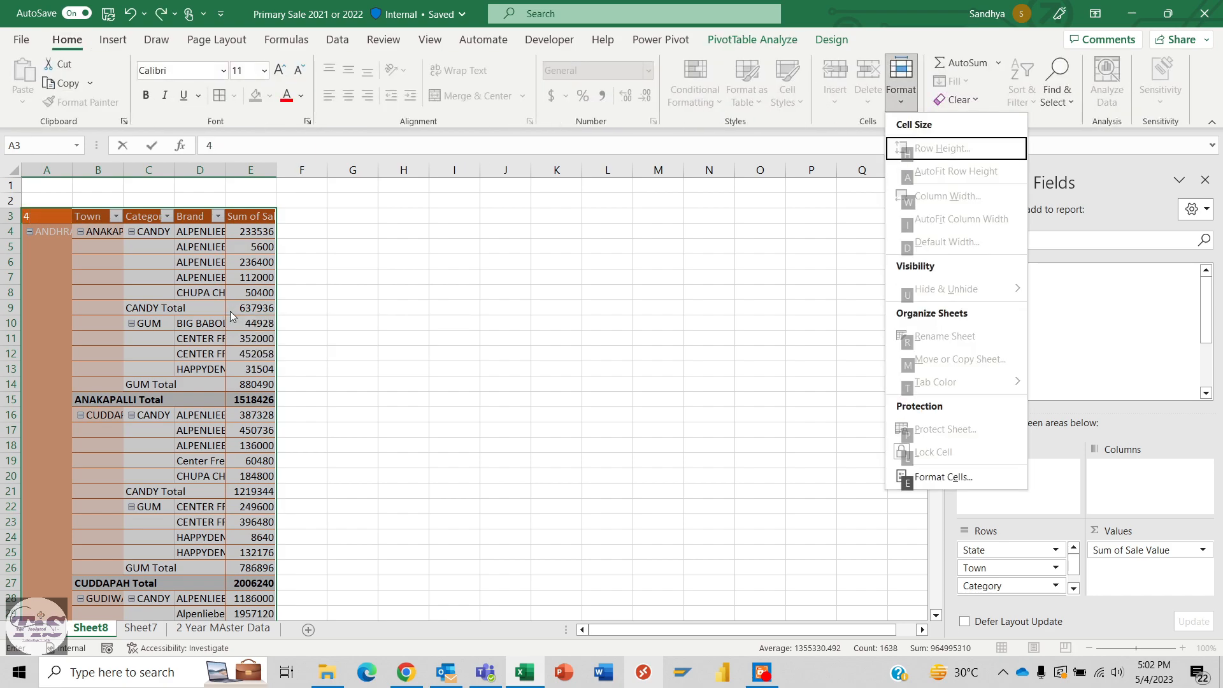
{"action": "left_click", "coordinate": [182, 245]}
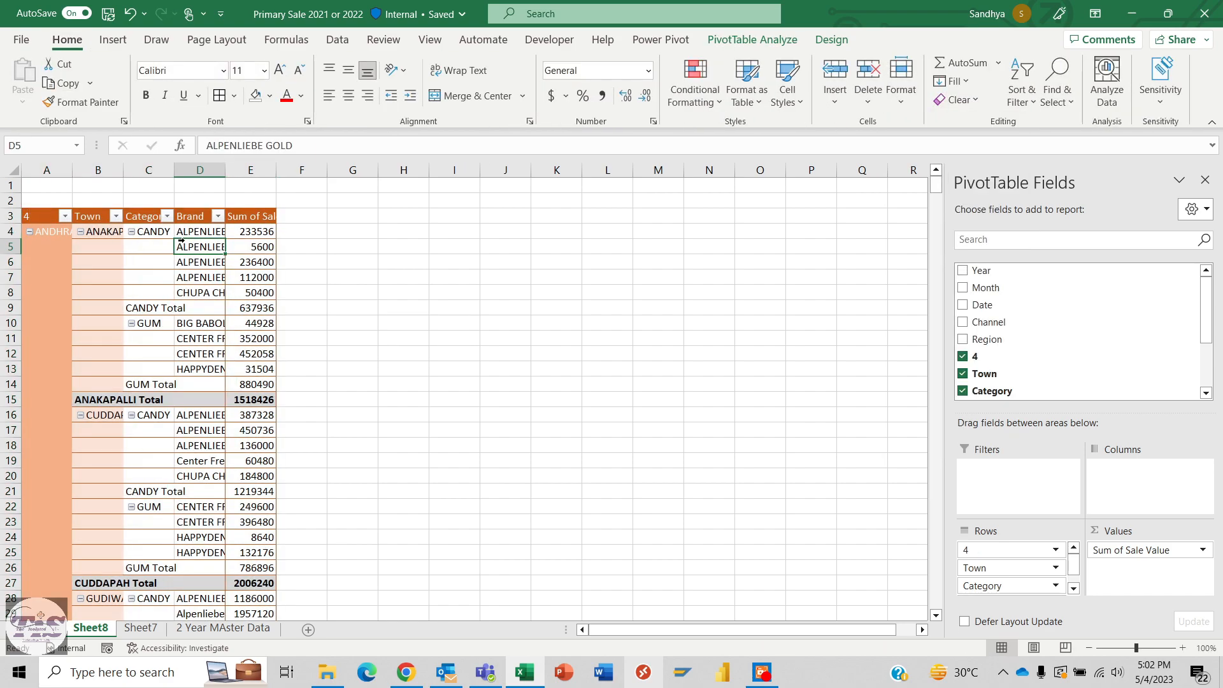
Start a calculated field from the Sale Value column and name it Lacs Value
{"action": "left_click", "coordinate": [782, 40]}
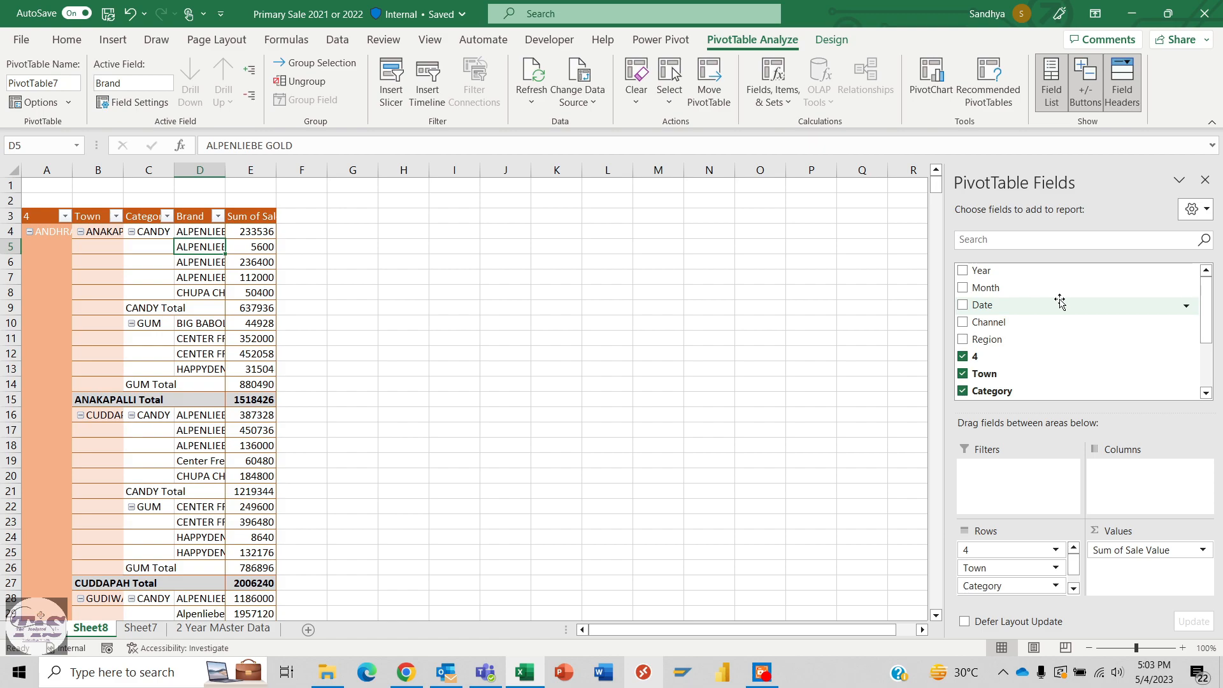
{"action": "left_click", "coordinate": [251, 210]}
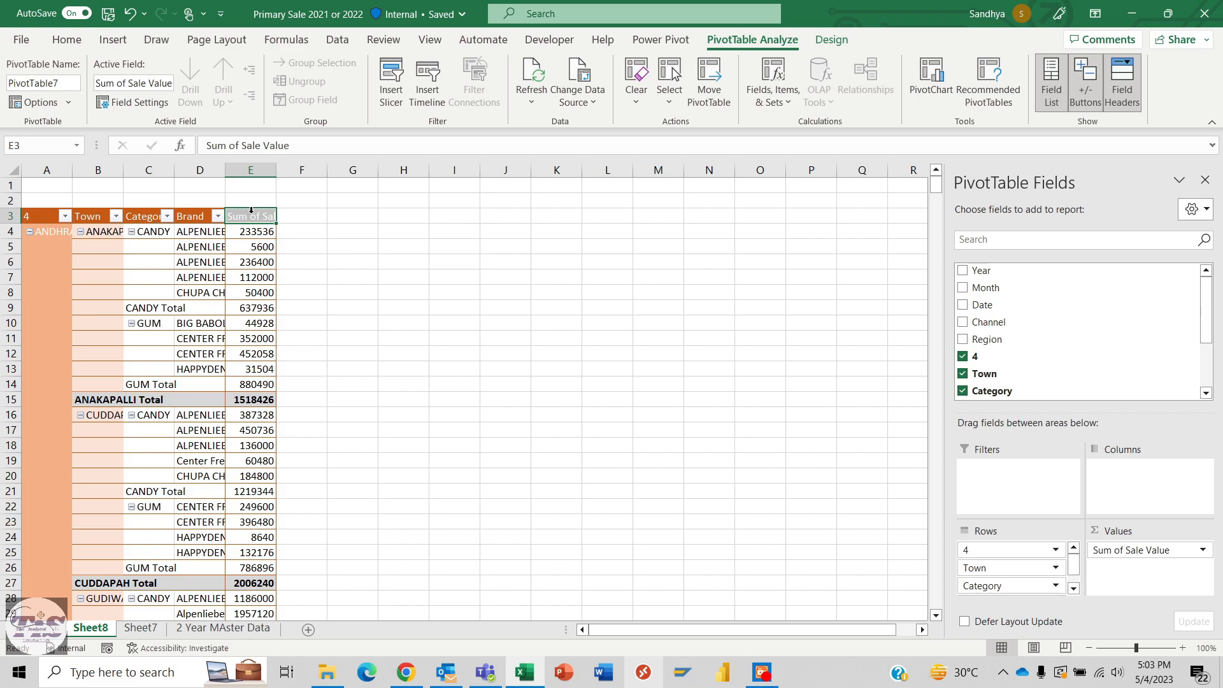
{"action": "left_click", "coordinate": [246, 249]}
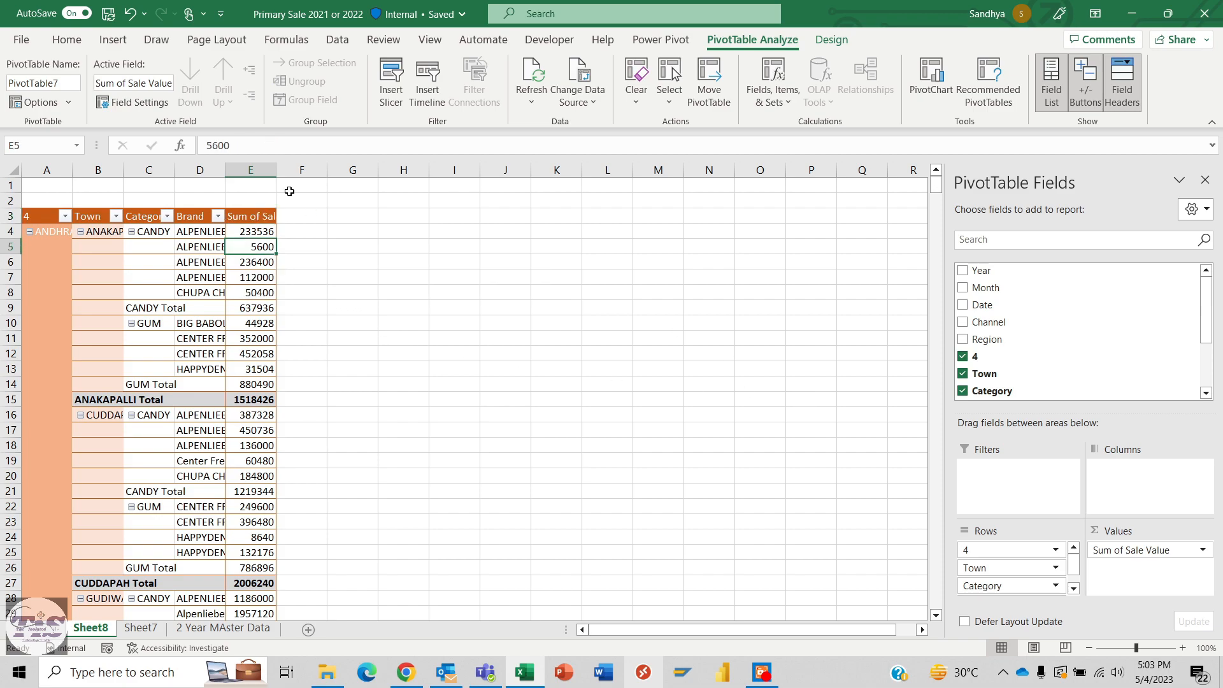
{"action": "left_click", "coordinate": [770, 83]}
{"action": "left_click", "coordinate": [784, 131]}
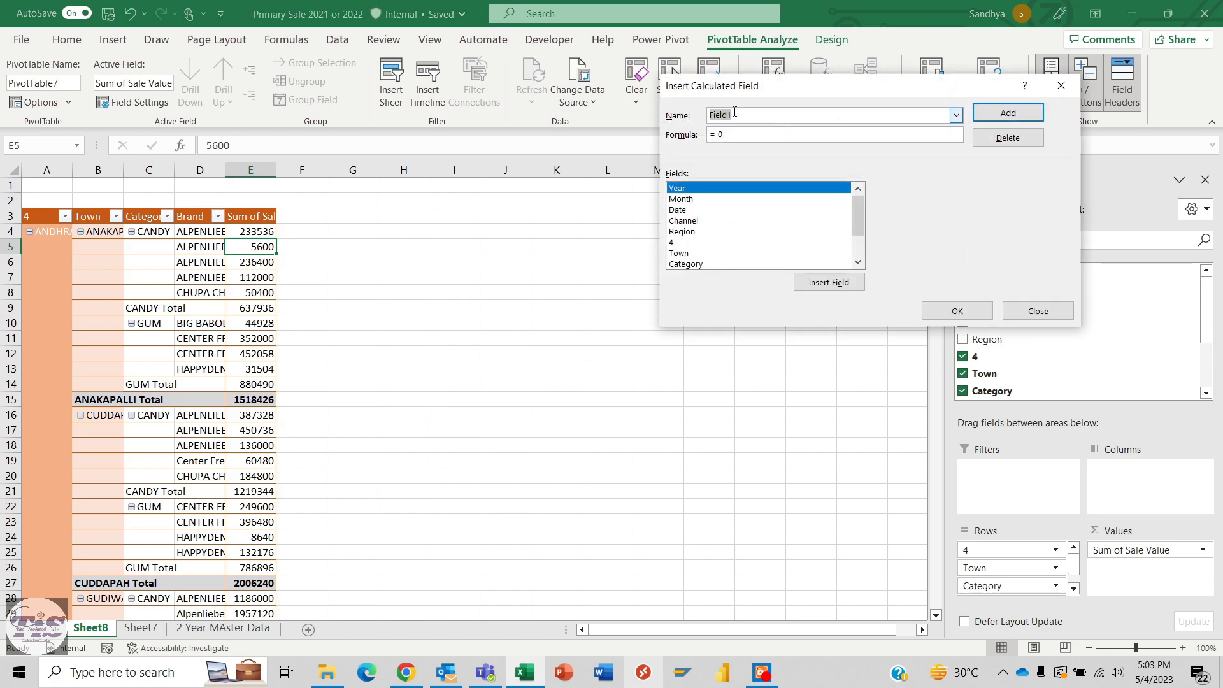
{"action": "type", "text": "Lacs Value"}
{"action": "key", "text": "Tab"}
{"action": "key", "text": "End"}
{"action": "left_click_drag", "start_coordinate": [858, 224], "coordinate": [858, 245]}
{"action": "double_click", "coordinate": [693, 264]}
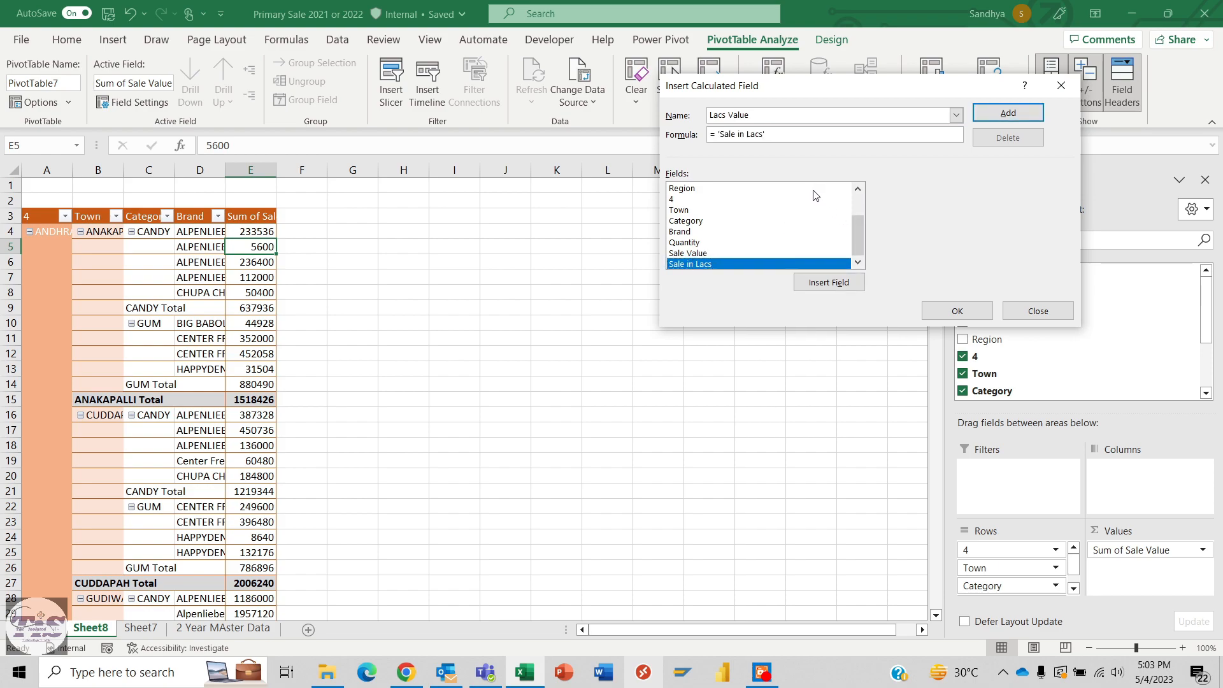
{"action": "key", "text": "BackSpace"}
{"action": "key", "text": "BackSpace"}
{"action": "key", "text": "BackSpace"}
{"action": "key", "text": "BackSpace"}
{"action": "key", "text": "BackSpace"}
{"action": "key", "text": "BackSpace"}
{"action": "key", "text": "BackSpace"}
{"action": "key", "text": "BackSpace"}
{"action": "key", "text": "BackSpace"}
{"action": "key", "text": "BackSpace"}
Set the Lacs Value formula to = 'Sale Value'/10000000 and add the calculated field to the PivotTable
{"action": "double_click", "coordinate": [703, 253]}
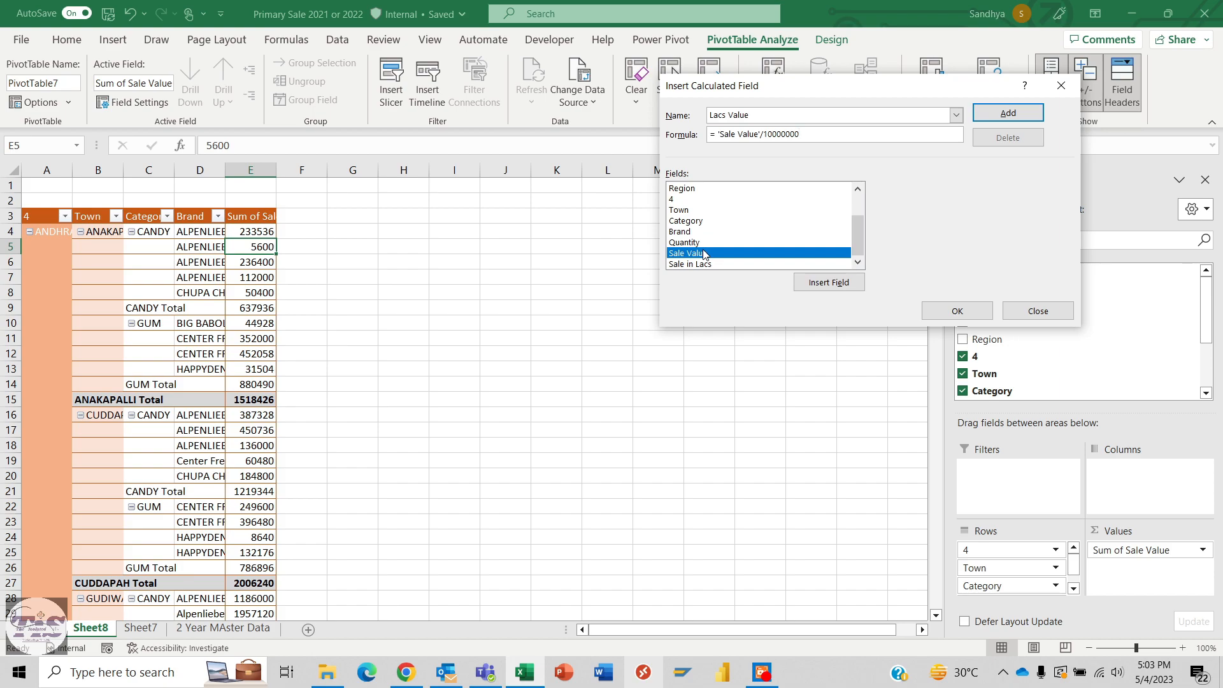
{"action": "left_click", "coordinate": [1008, 113]}
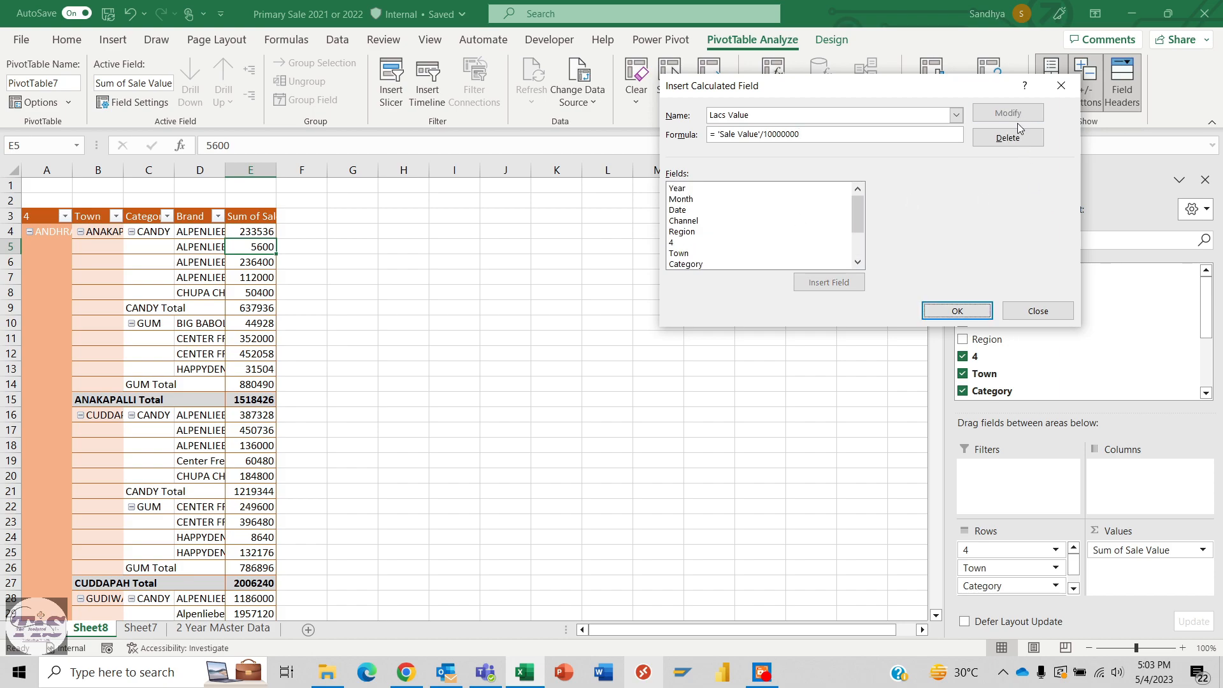
{"action": "left_click", "coordinate": [945, 312]}
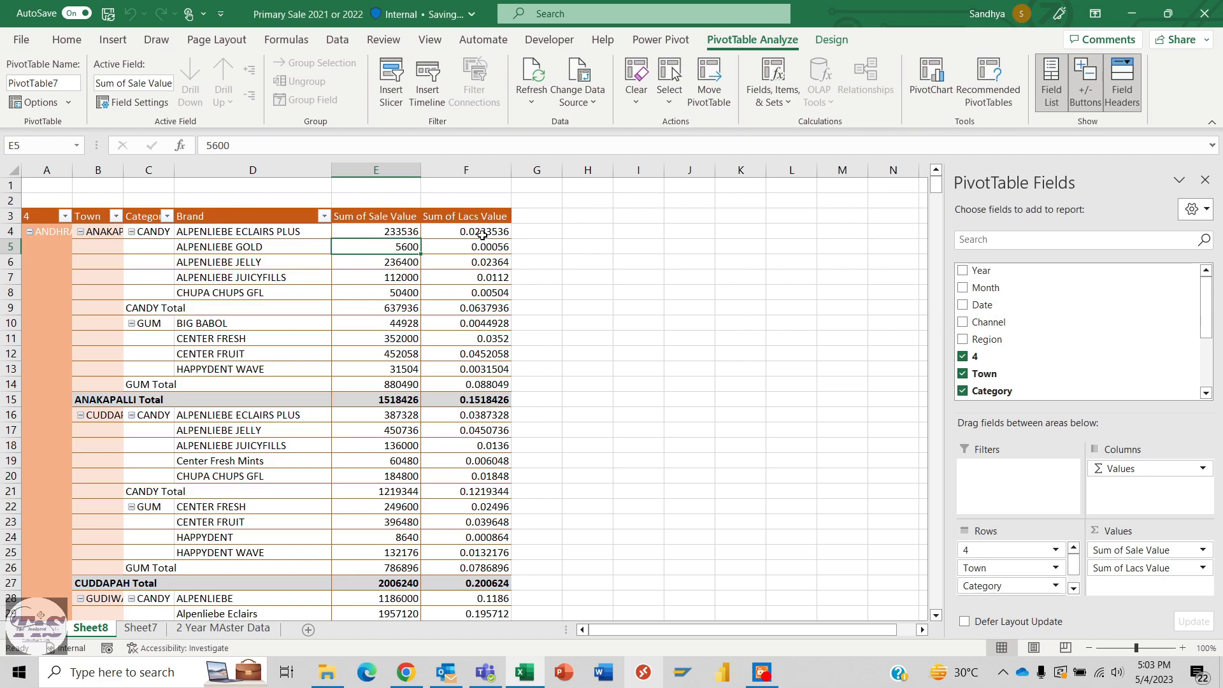
Format the figures in the Sum of Lacs Value column to one decimal place
{"action": "mouse_move", "coordinate": [482, 232]}
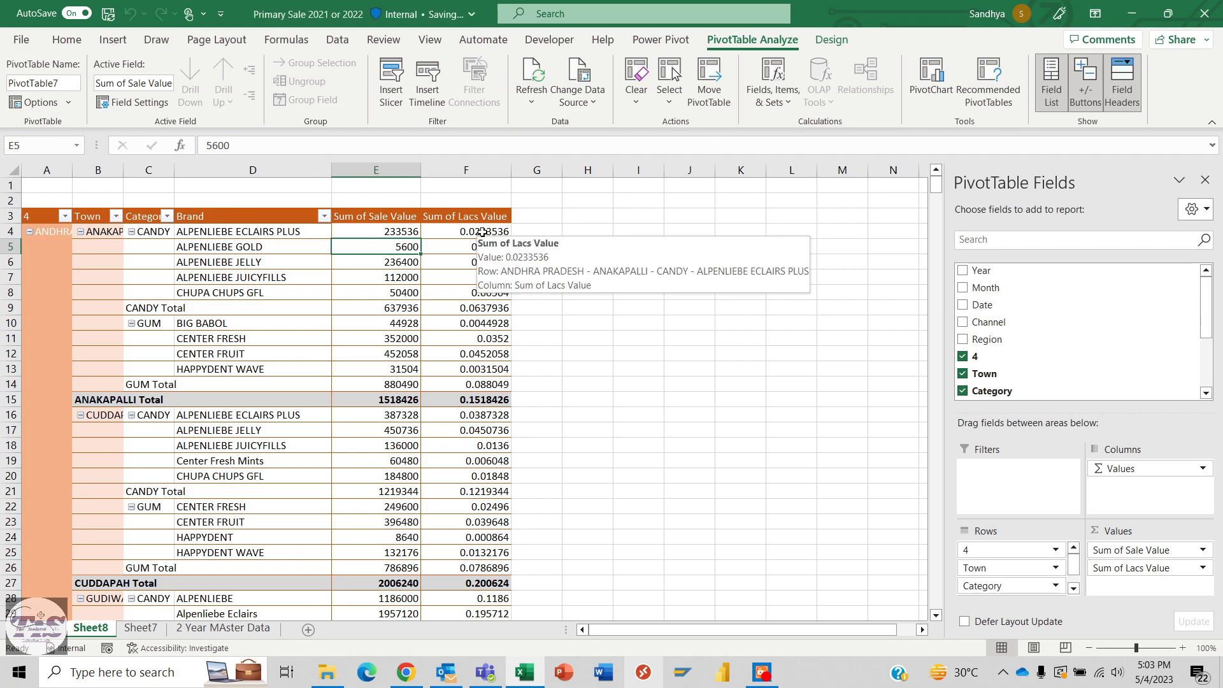
{"action": "left_click", "coordinate": [475, 218]}
{"action": "key", "text": "Down"}
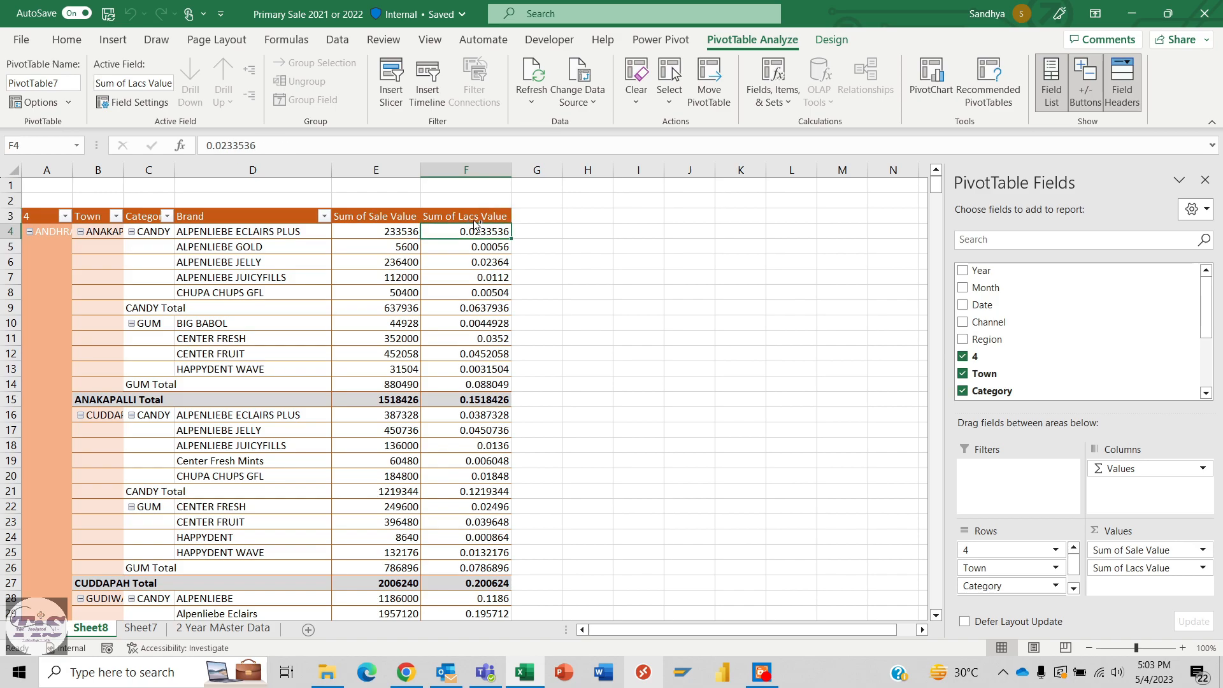
{"action": "key", "text": "ctrl+shift+Down"}
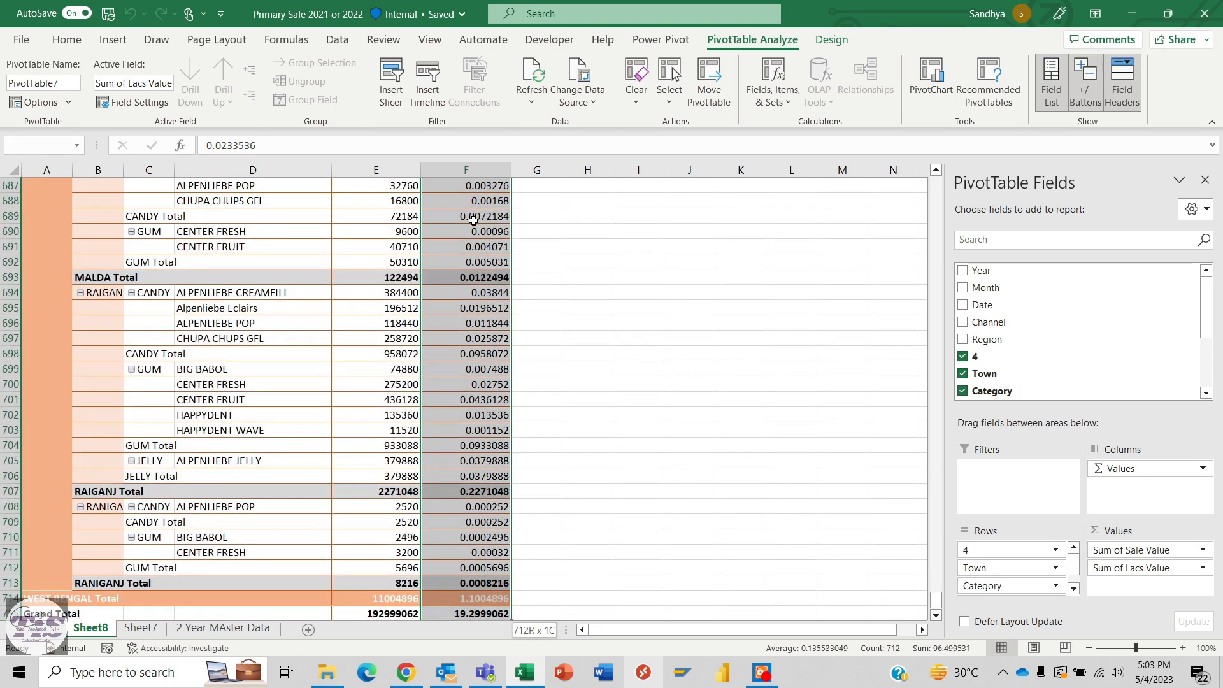
{"action": "left_click", "coordinate": [60, 45]}
{"action": "left_click", "coordinate": [645, 99]}
{"action": "left_click", "coordinate": [646, 99]}
{"action": "left_click", "coordinate": [646, 98]}
{"action": "left_click", "coordinate": [645, 99]}
{"action": "left_click", "coordinate": [646, 98]}
{"action": "left_click", "coordinate": [646, 98]}
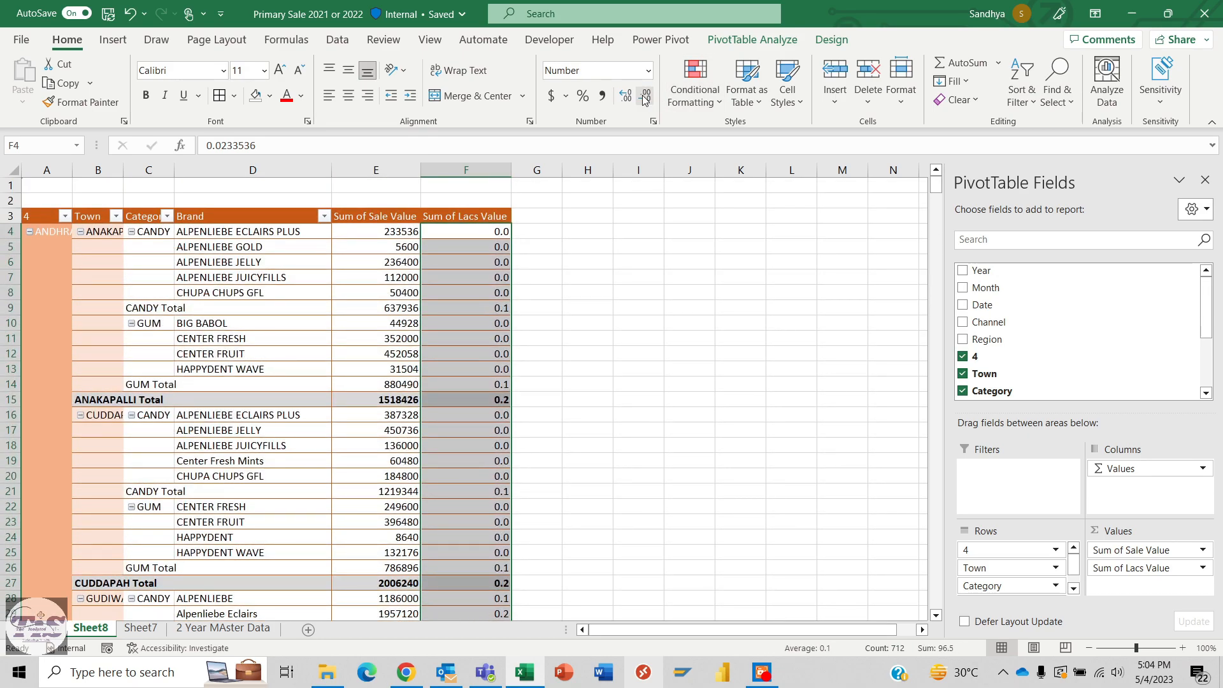
{"action": "left_click", "coordinate": [412, 278]}
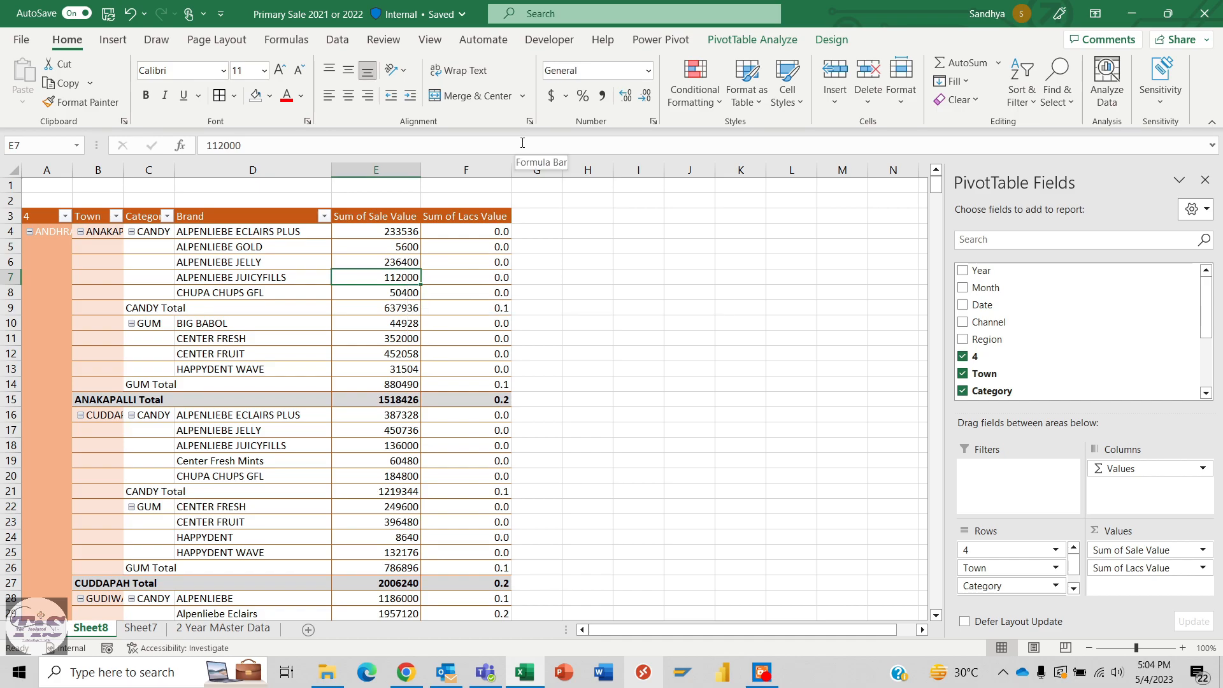
{"action": "left_click", "coordinate": [239, 629]}
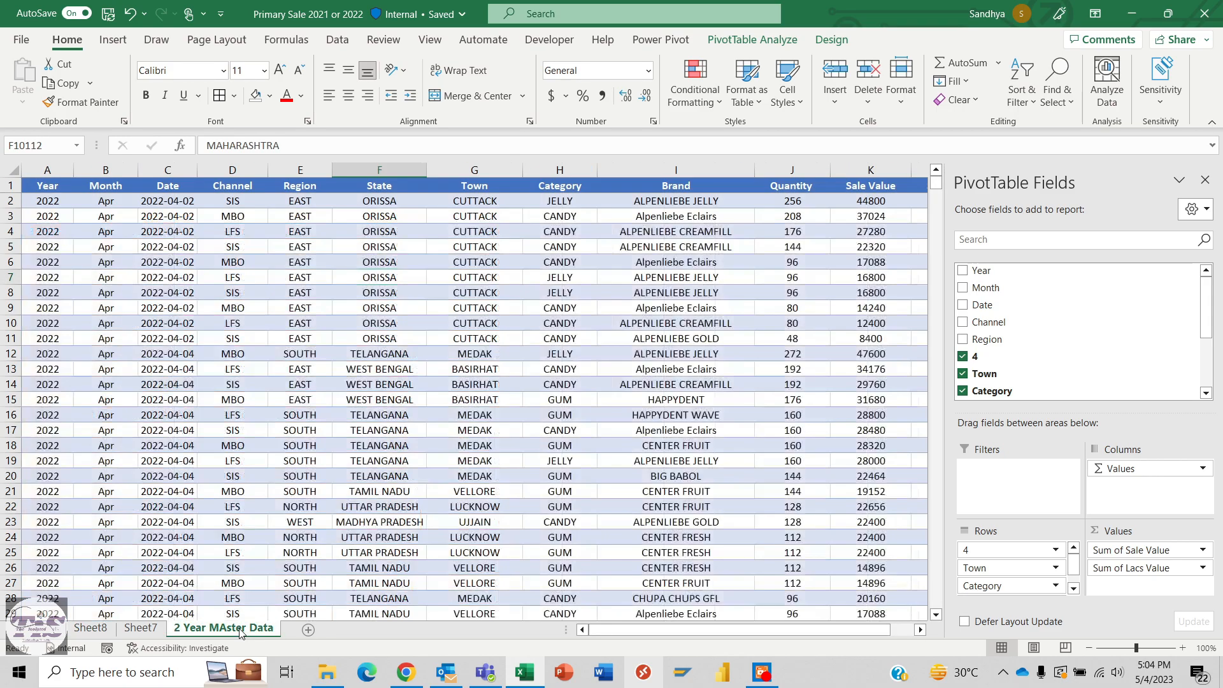
{"action": "left_click", "coordinate": [90, 629]}
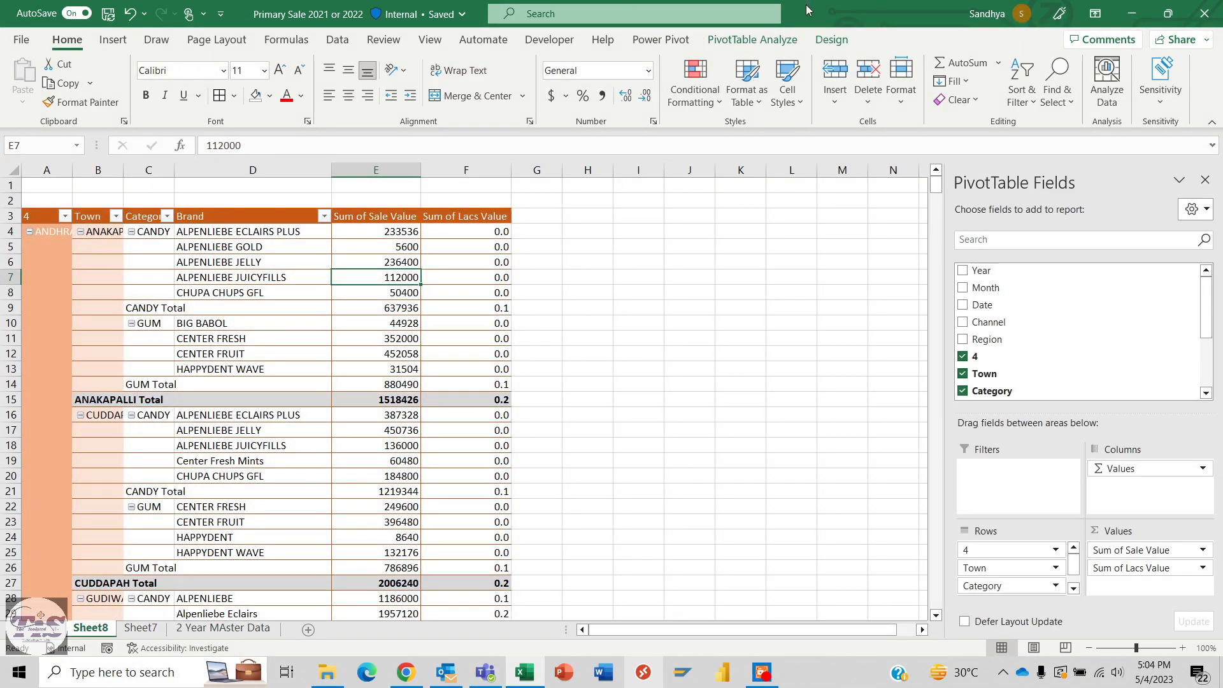
Remove the 4, Town, Brand, Lacs Value and Category fields from the PivotTable, keeping only the sum of Sale Value
{"action": "left_click", "coordinate": [767, 40]}
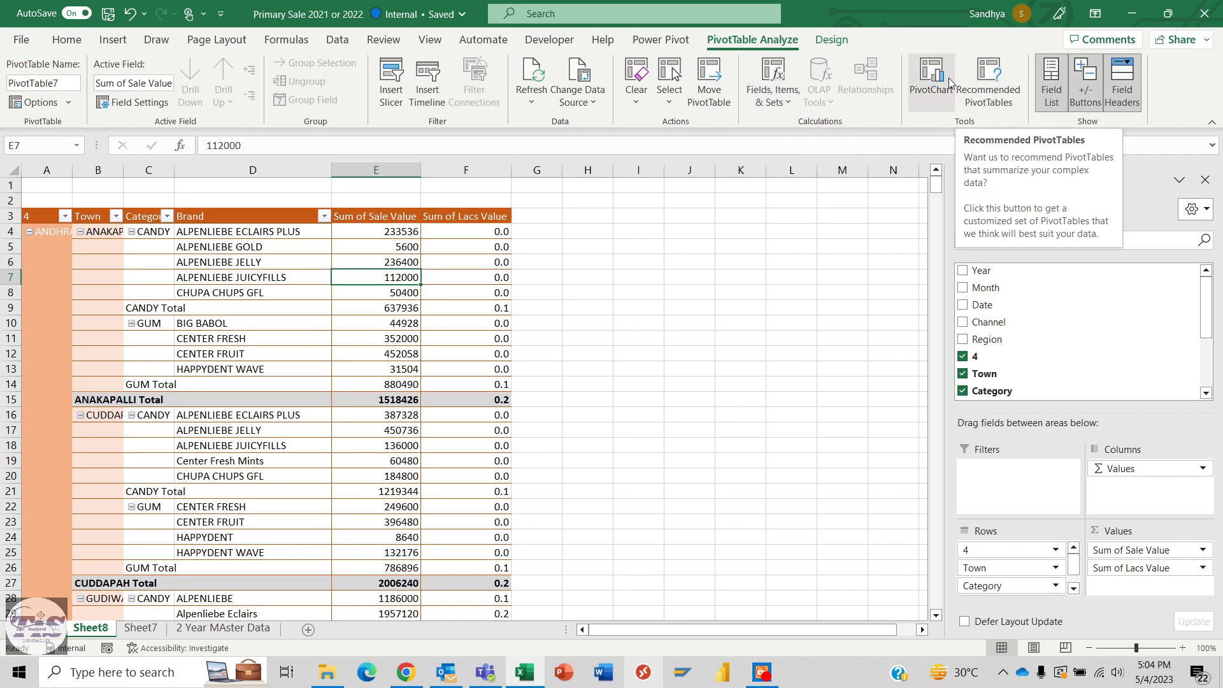
{"action": "left_click", "coordinate": [963, 356]}
{"action": "left_click", "coordinate": [962, 374]}
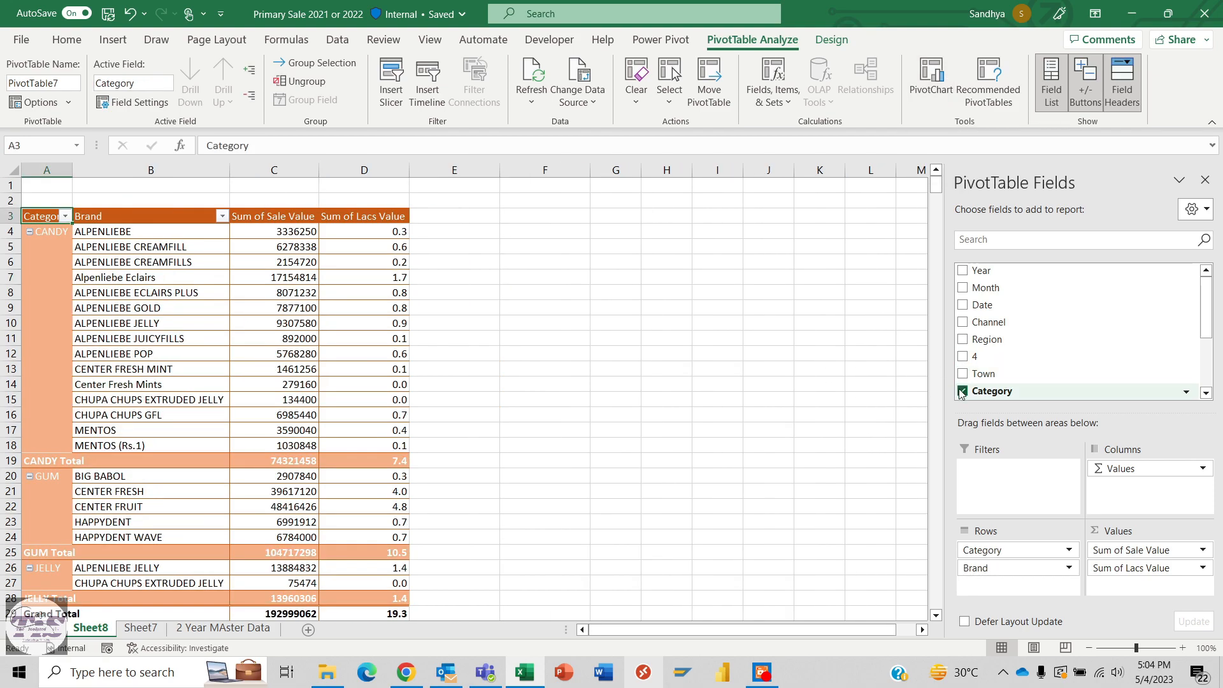
{"action": "left_click_drag", "start_coordinate": [1209, 305], "coordinate": [1209, 354]}
{"action": "left_click", "coordinate": [962, 303]}
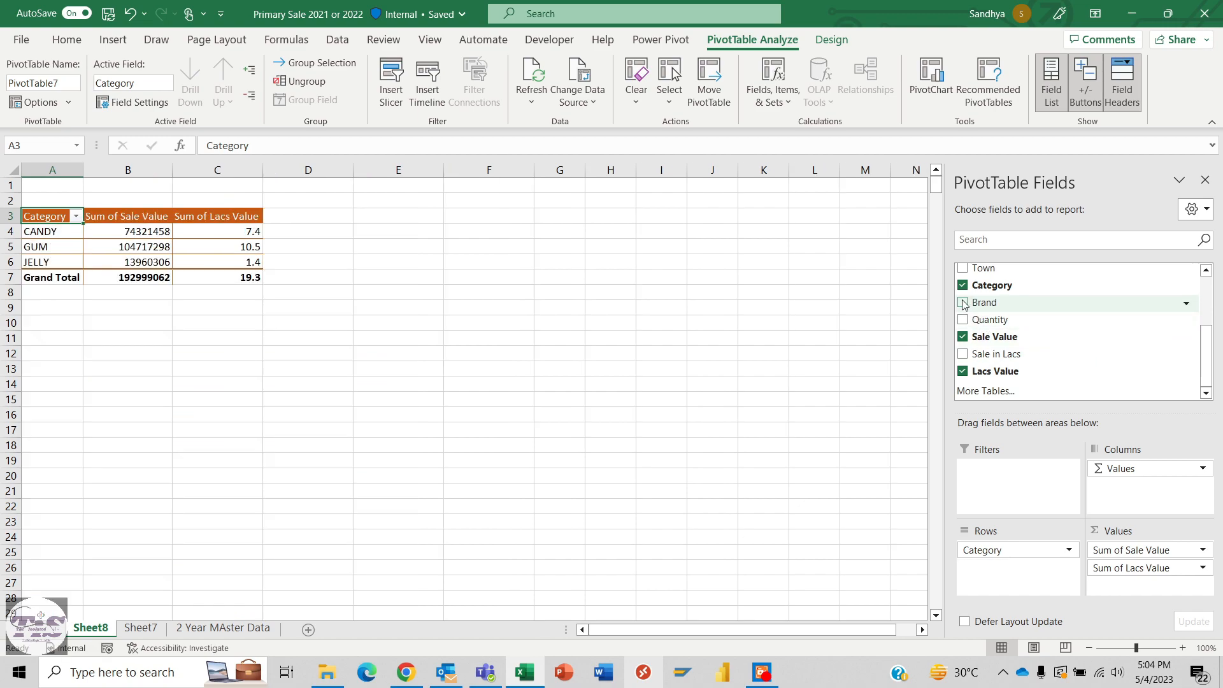
{"action": "left_click", "coordinate": [962, 372]}
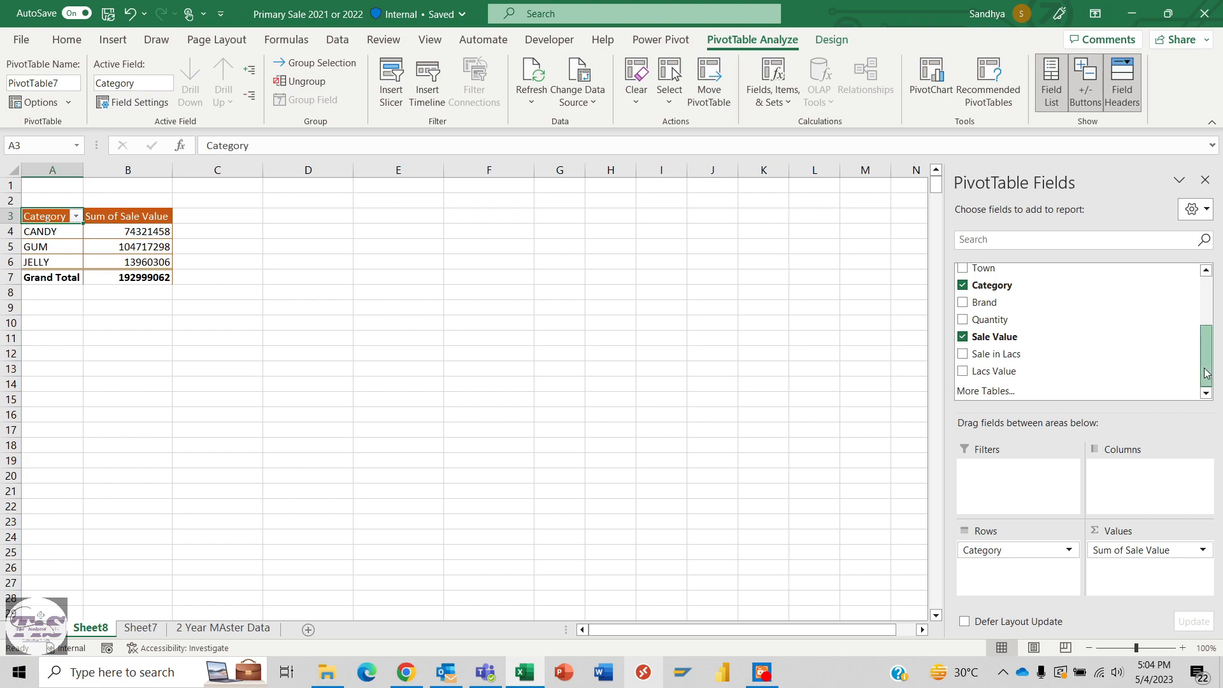
{"action": "left_click", "coordinate": [1210, 302]}
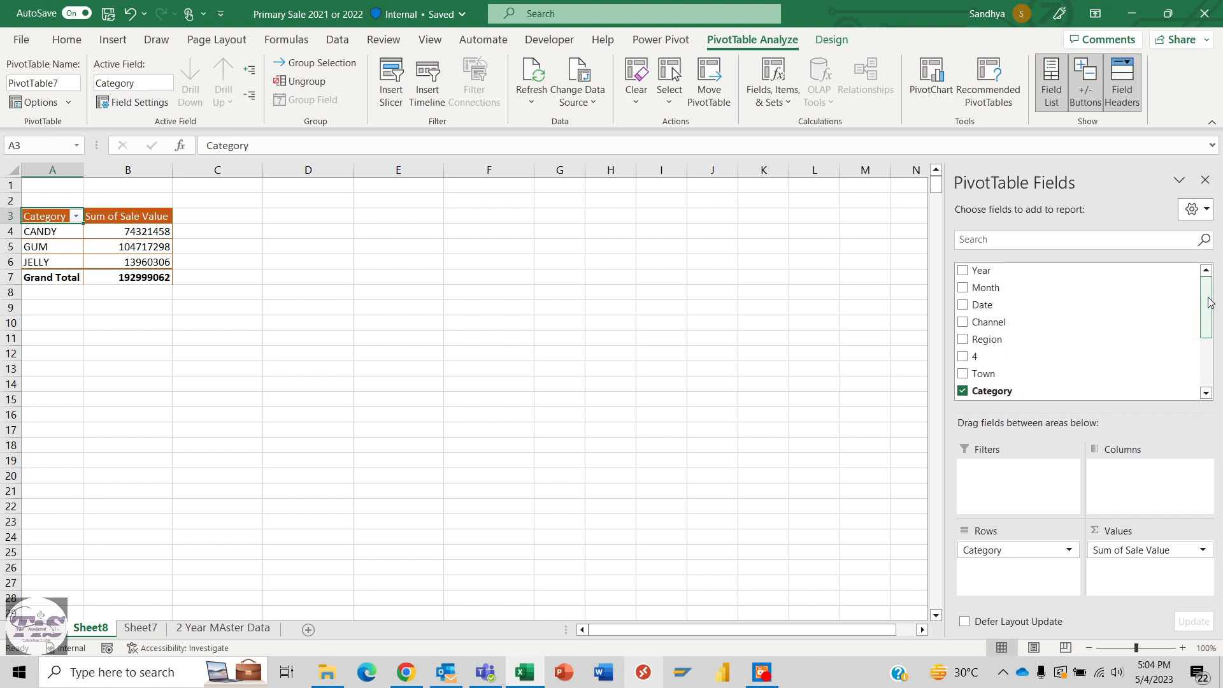
{"action": "left_click", "coordinate": [963, 391]}
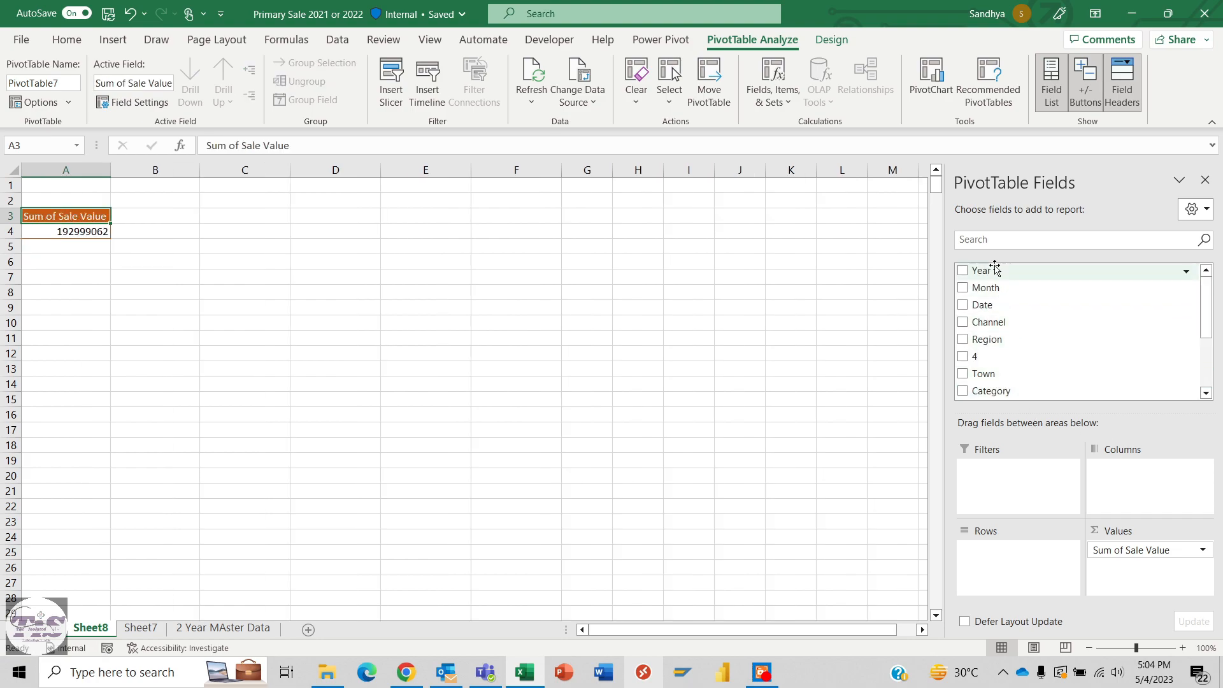
Add Year to the PivotTable's rows with Region beneath it
{"action": "left_click_drag", "start_coordinate": [991, 271], "coordinate": [1025, 555]}
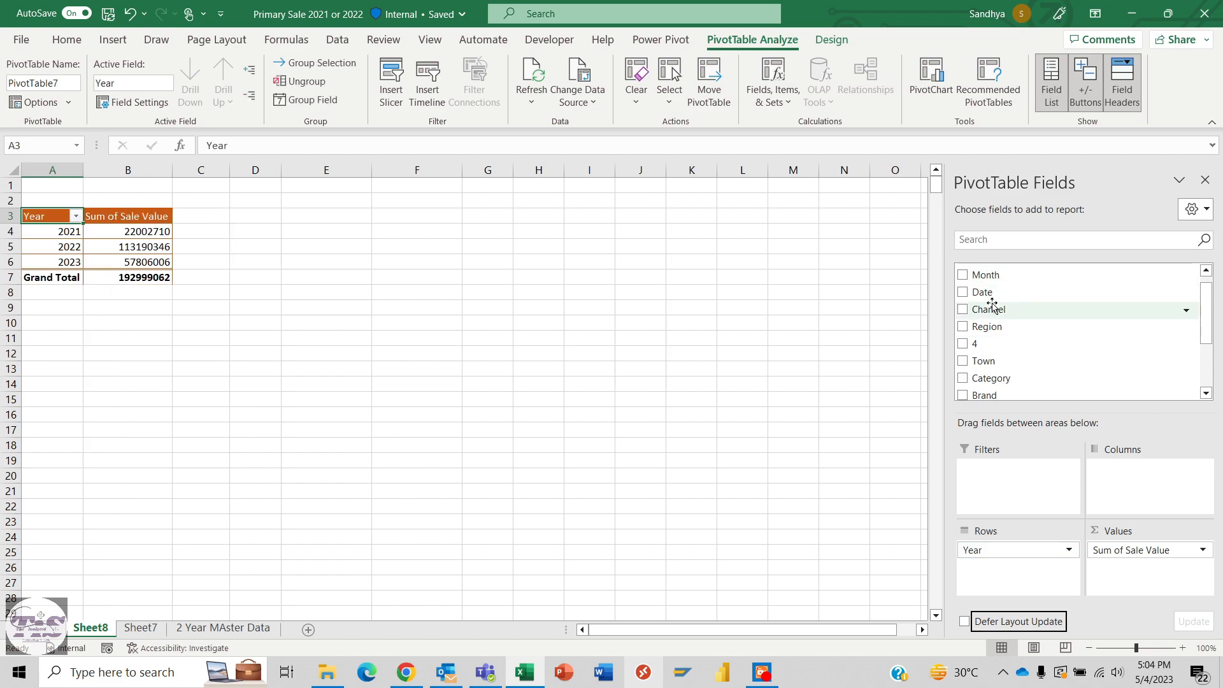
{"action": "left_click_drag", "start_coordinate": [987, 326], "coordinate": [987, 582]}
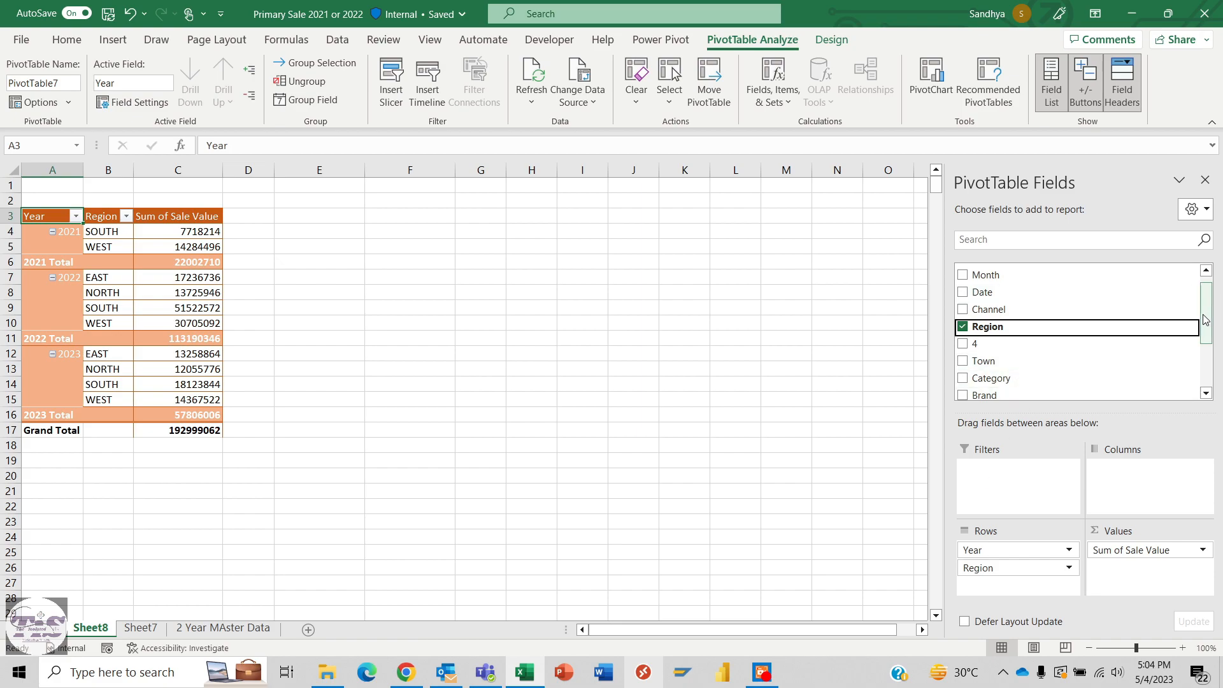
{"action": "left_click_drag", "start_coordinate": [1205, 322], "coordinate": [1195, 366]}
{"action": "left_click_drag", "start_coordinate": [1014, 354], "coordinate": [1076, 396]}
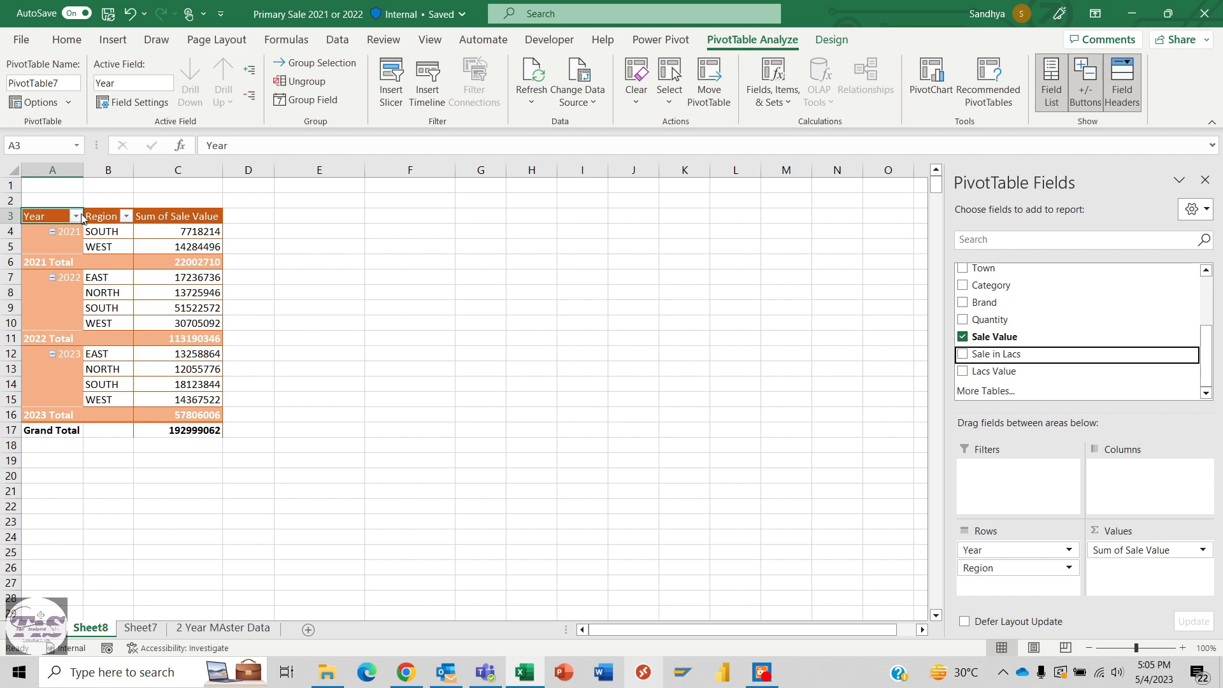
Insert a 3-D Stacked Column PivotChart from the Year and Region sales PivotTable and position it over columns F to L, starting near row 3
{"action": "left_click", "coordinate": [119, 237]}
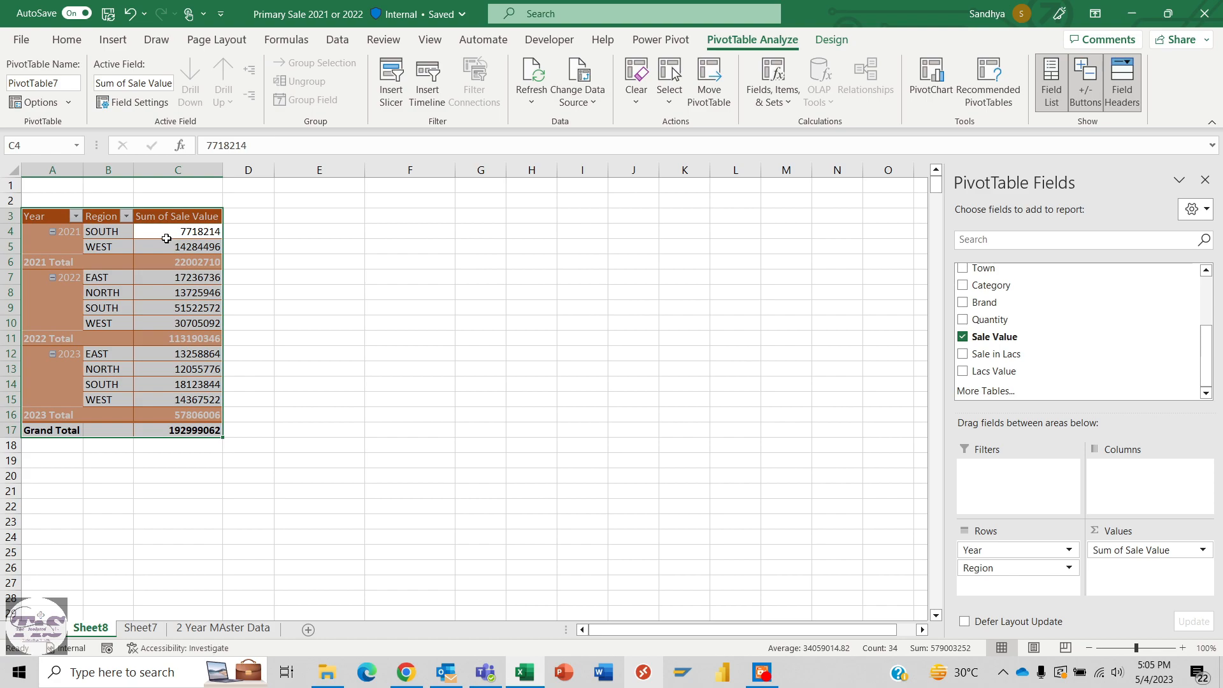
{"action": "left_click", "coordinate": [940, 68]}
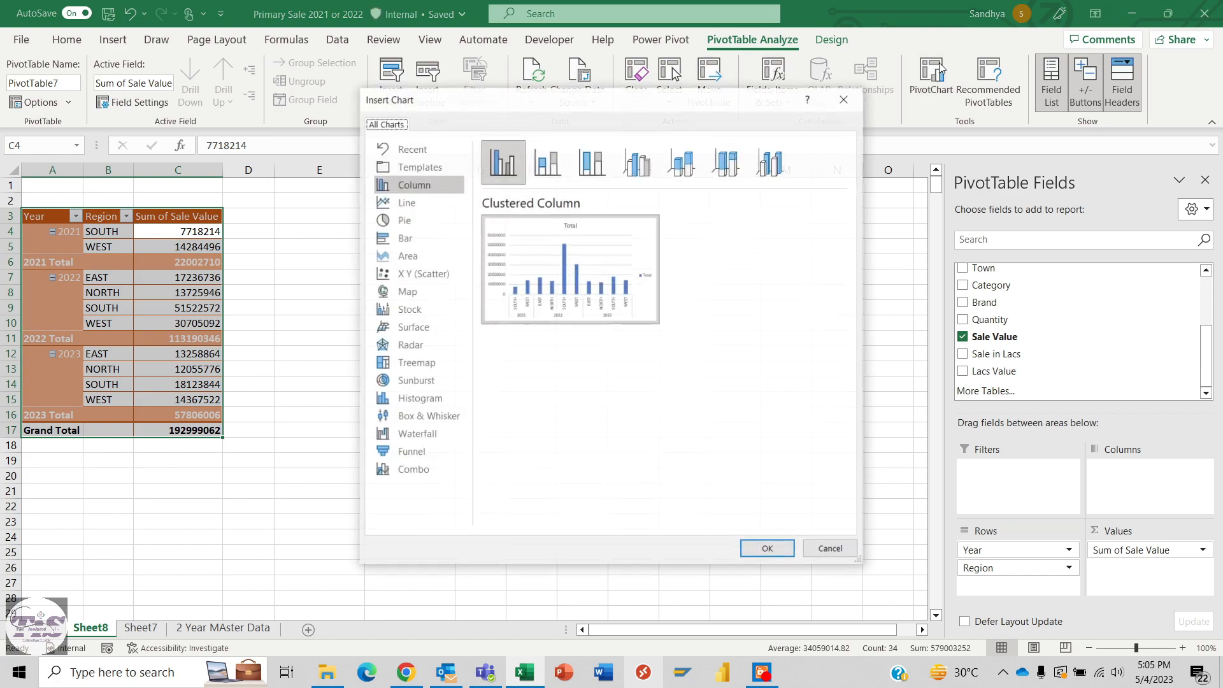
{"action": "left_click", "coordinate": [427, 205]}
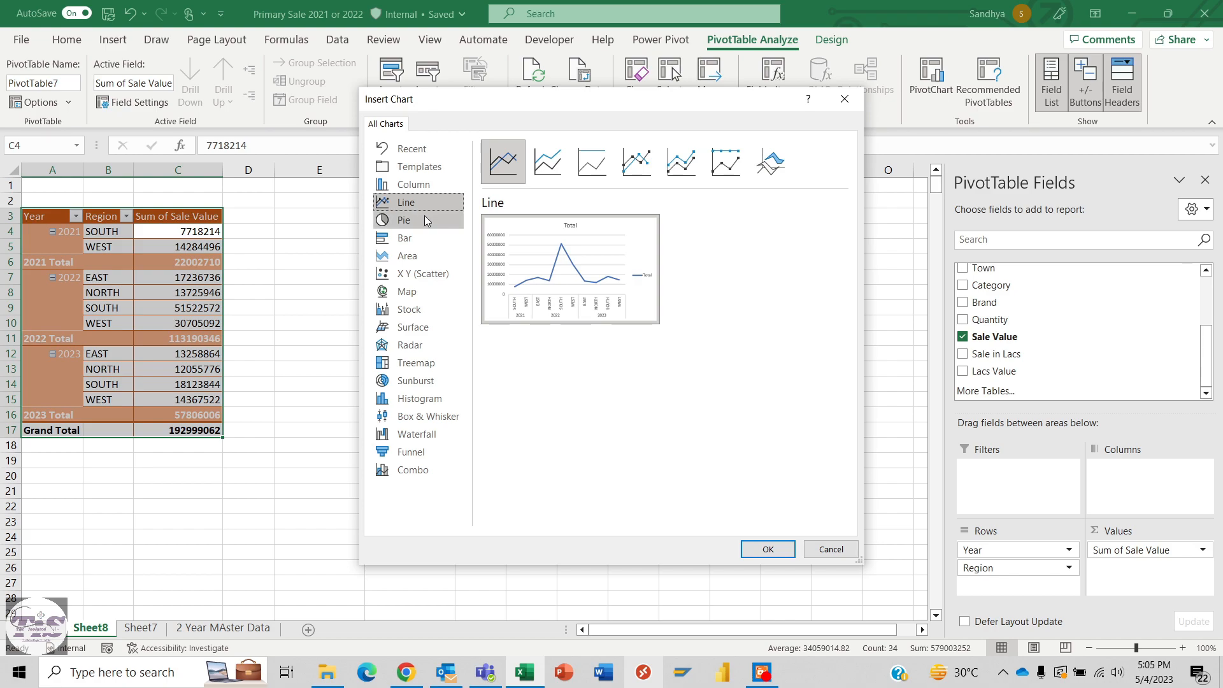
{"action": "left_click", "coordinate": [426, 220]}
{"action": "mouse_move", "coordinate": [633, 279]}
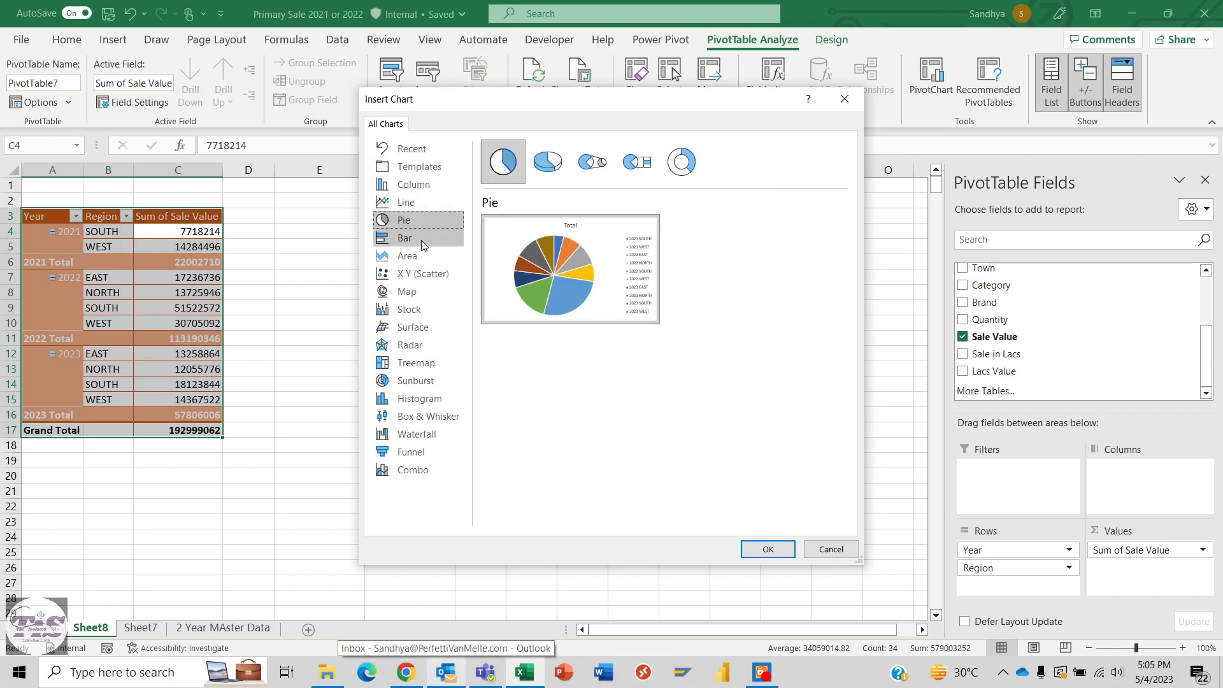
{"action": "left_click", "coordinate": [415, 190]}
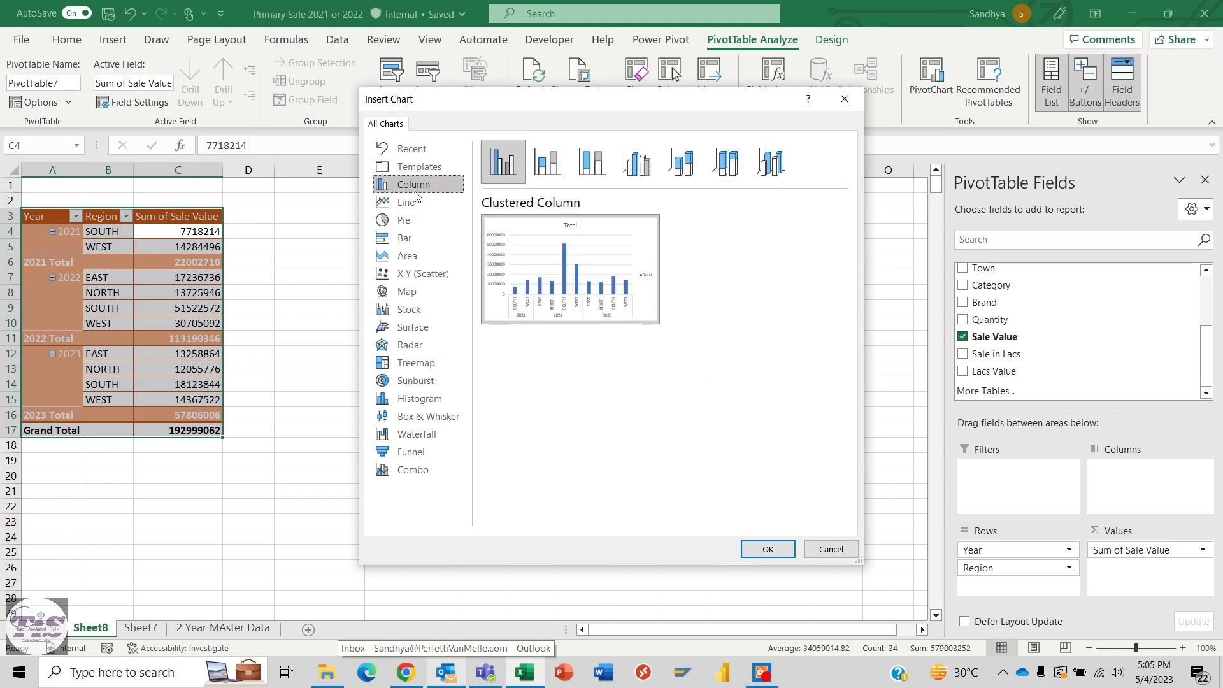
{"action": "left_click", "coordinate": [717, 164]}
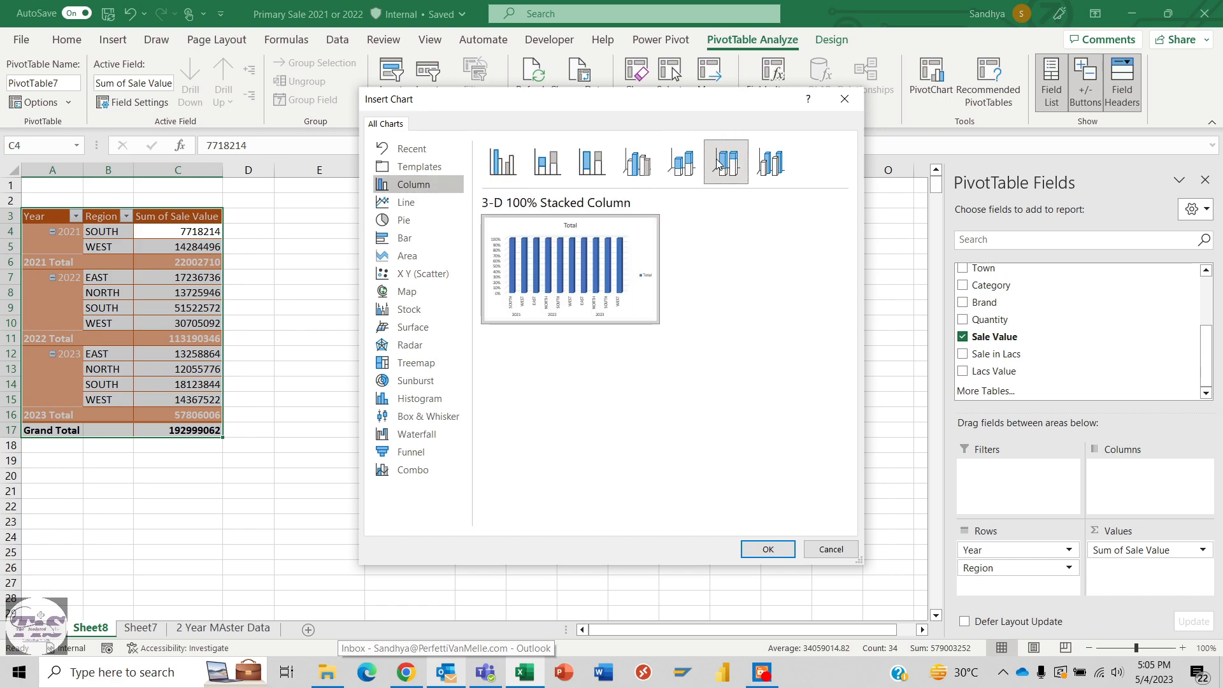
{"action": "left_click", "coordinate": [682, 163]}
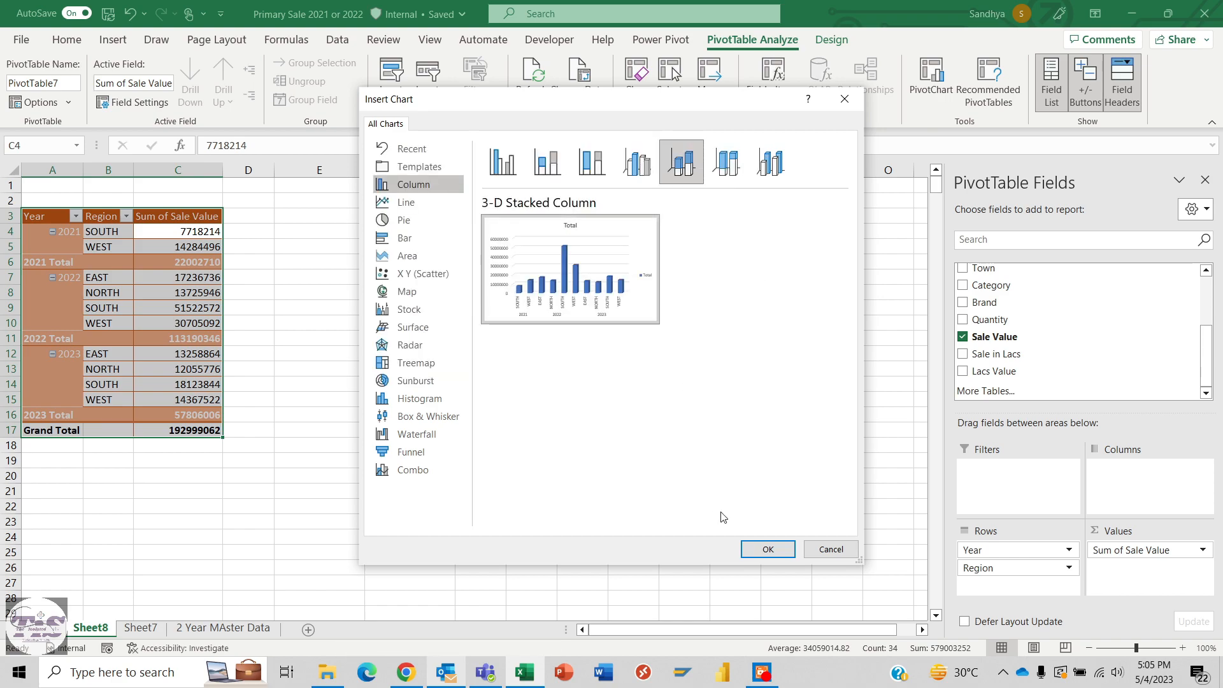
{"action": "left_click", "coordinate": [766, 548]}
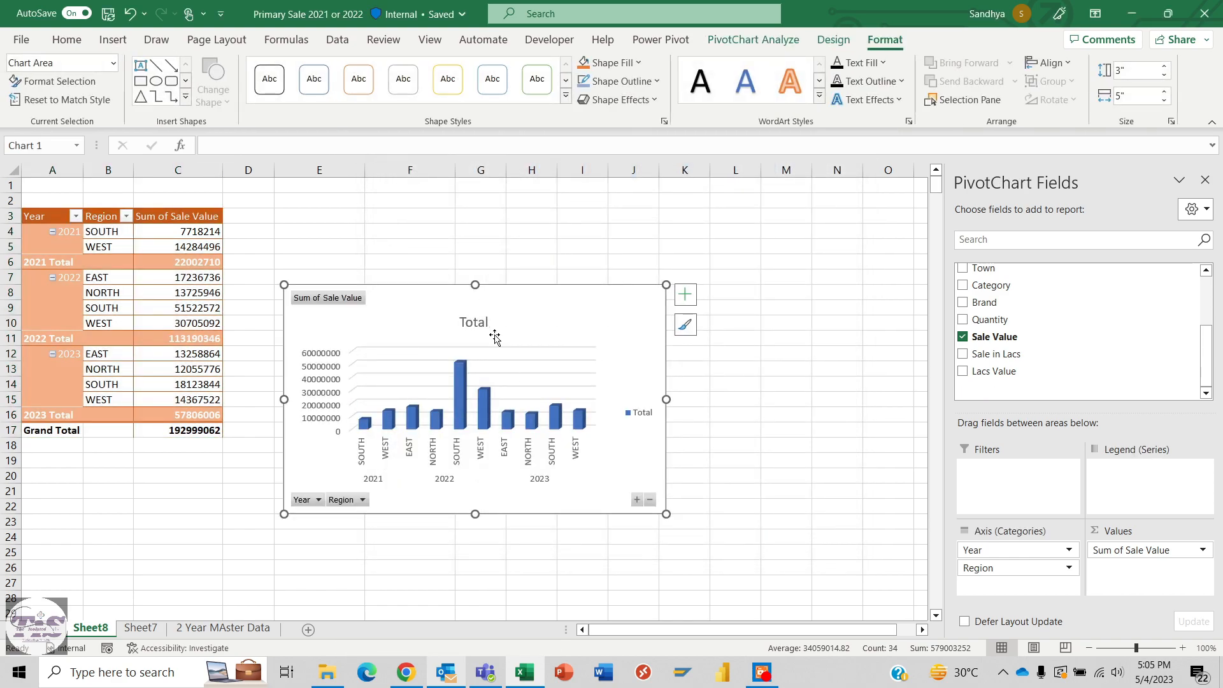
{"action": "left_click_drag", "start_coordinate": [536, 297], "coordinate": [631, 219]}
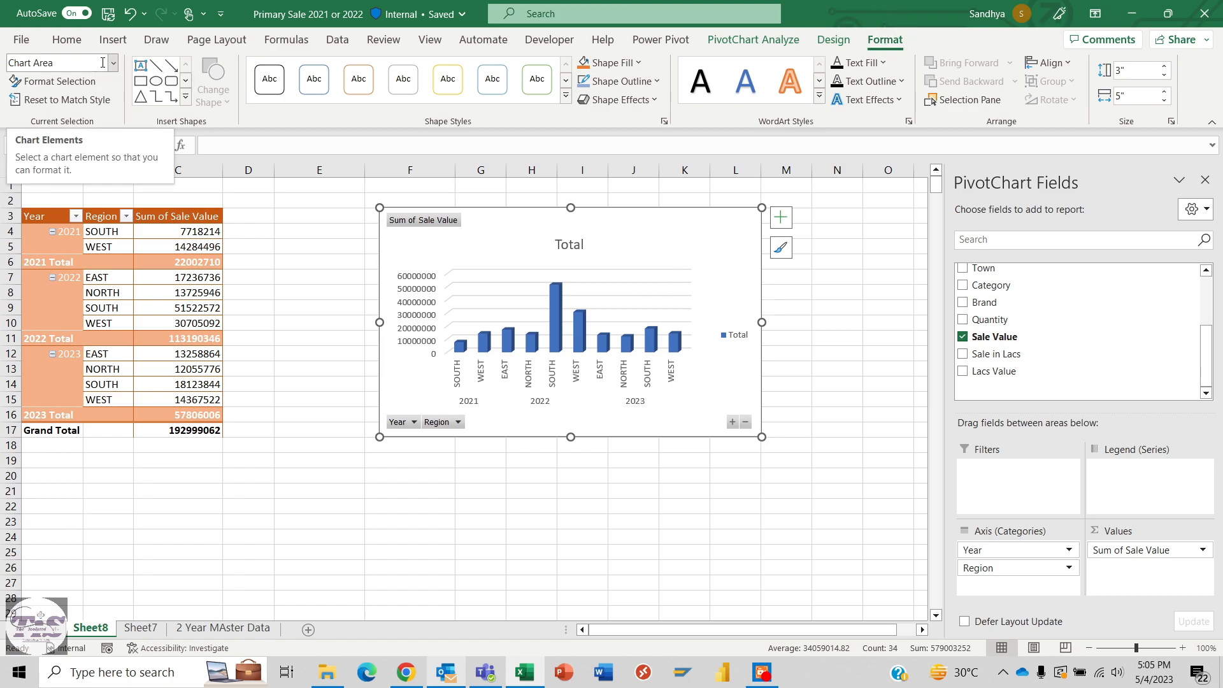
Draw a snipped-corner rectangle on the PivotChart and delete it
{"action": "left_click", "coordinate": [186, 98]}
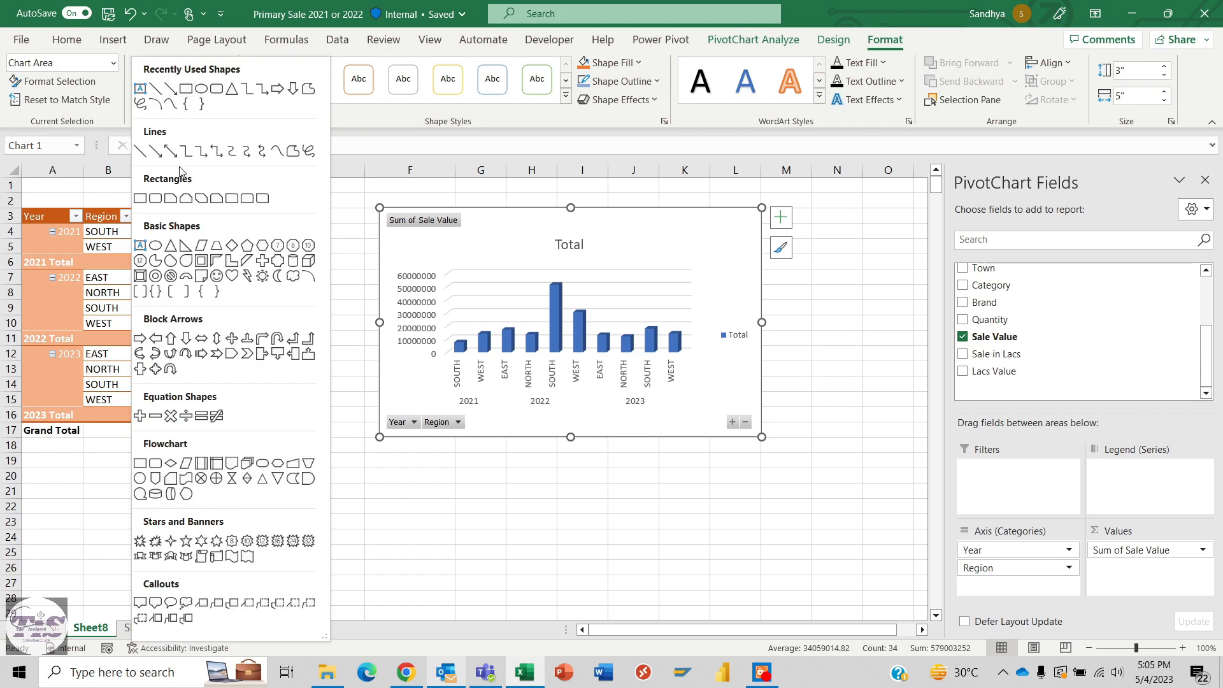
{"action": "left_click", "coordinate": [170, 197]}
{"action": "left_click_drag", "start_coordinate": [379, 223], "coordinate": [506, 284]}
{"action": "left_click_drag", "start_coordinate": [477, 246], "coordinate": [608, 264]}
{"action": "key", "text": "Delete"}
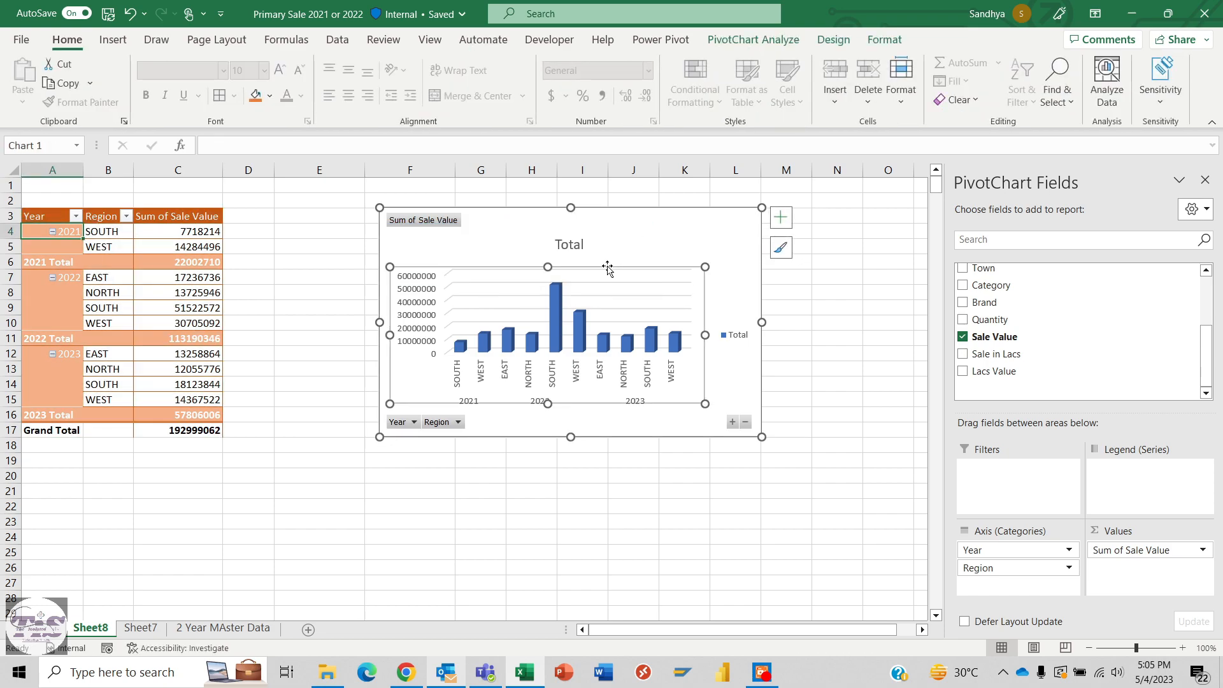
Apply a gold filled theme shape style with white text to the PivotChart's chart area
{"action": "left_click", "coordinate": [884, 40]}
{"action": "left_click", "coordinate": [832, 40]}
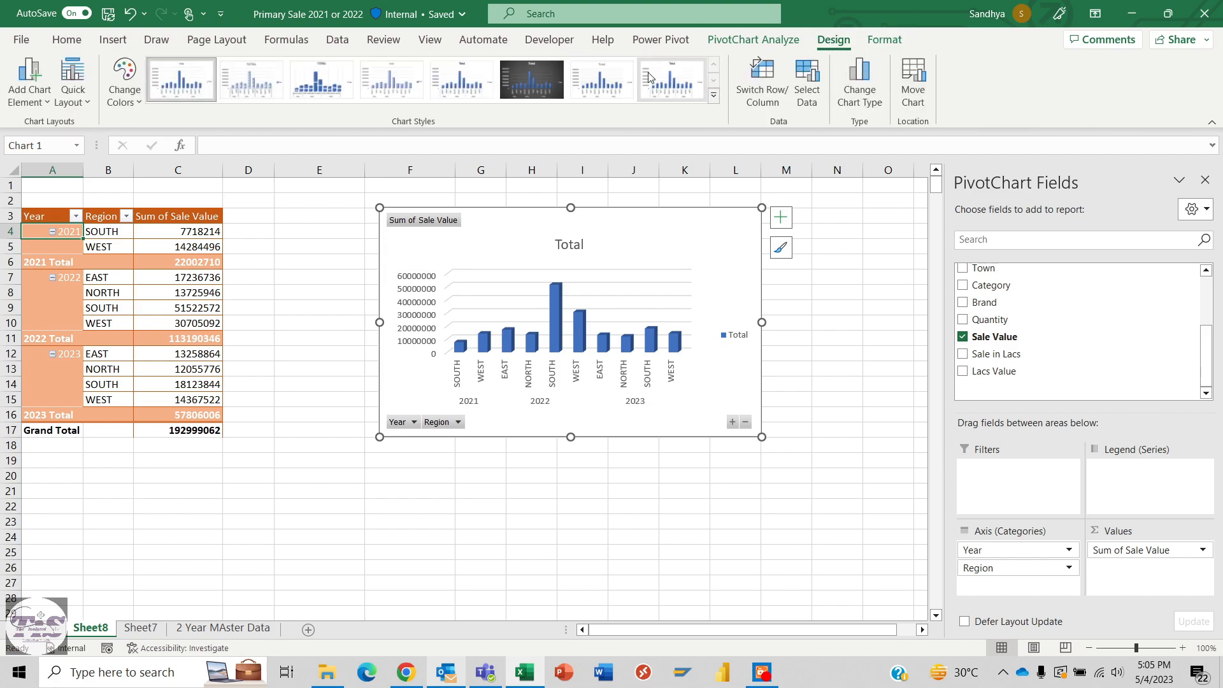
{"action": "left_click", "coordinate": [874, 38]}
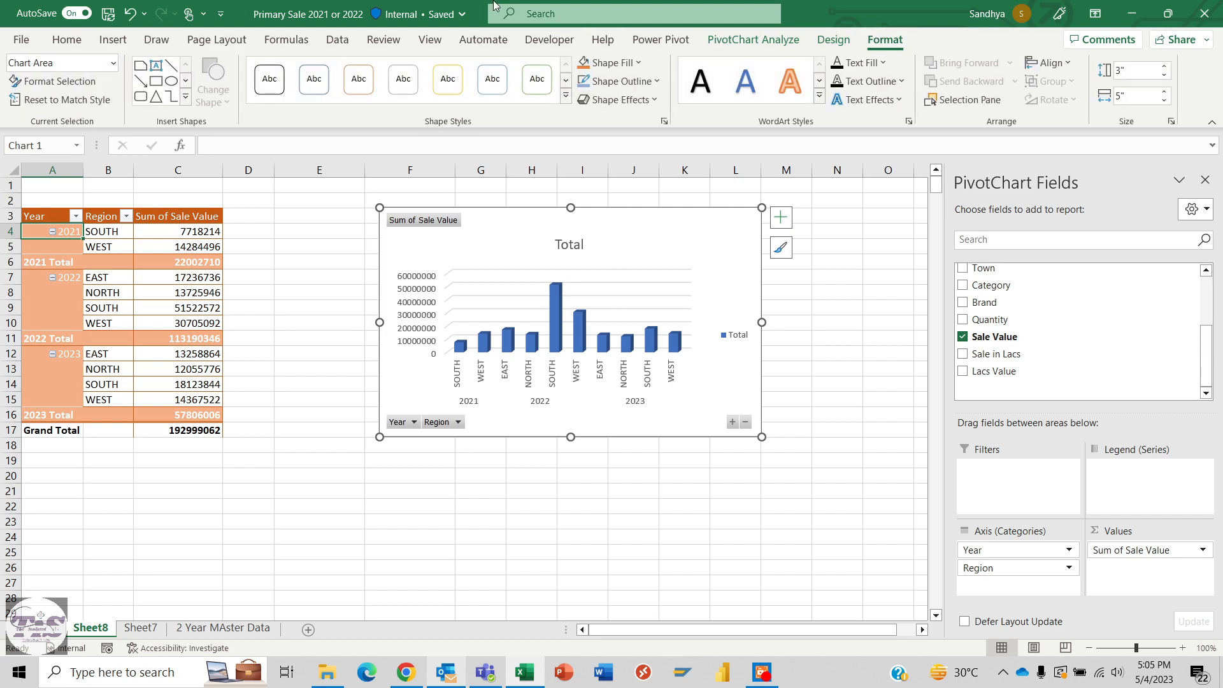
{"action": "left_click", "coordinate": [568, 96]}
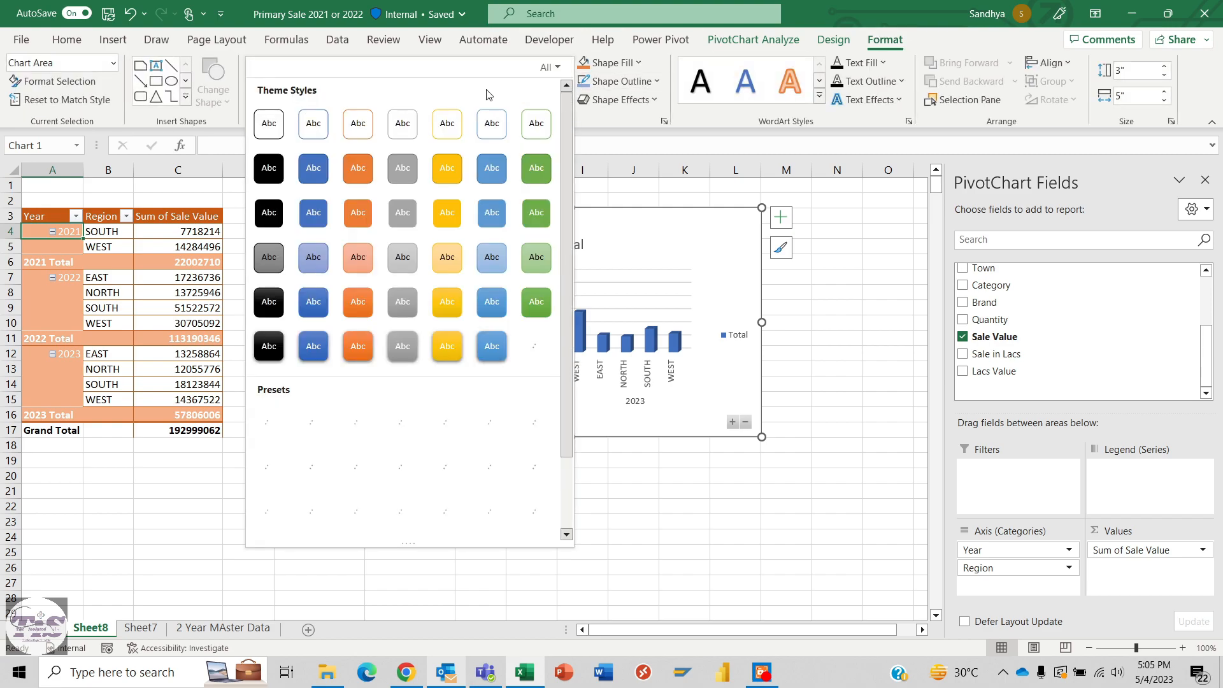
{"action": "left_click", "coordinate": [469, 236]}
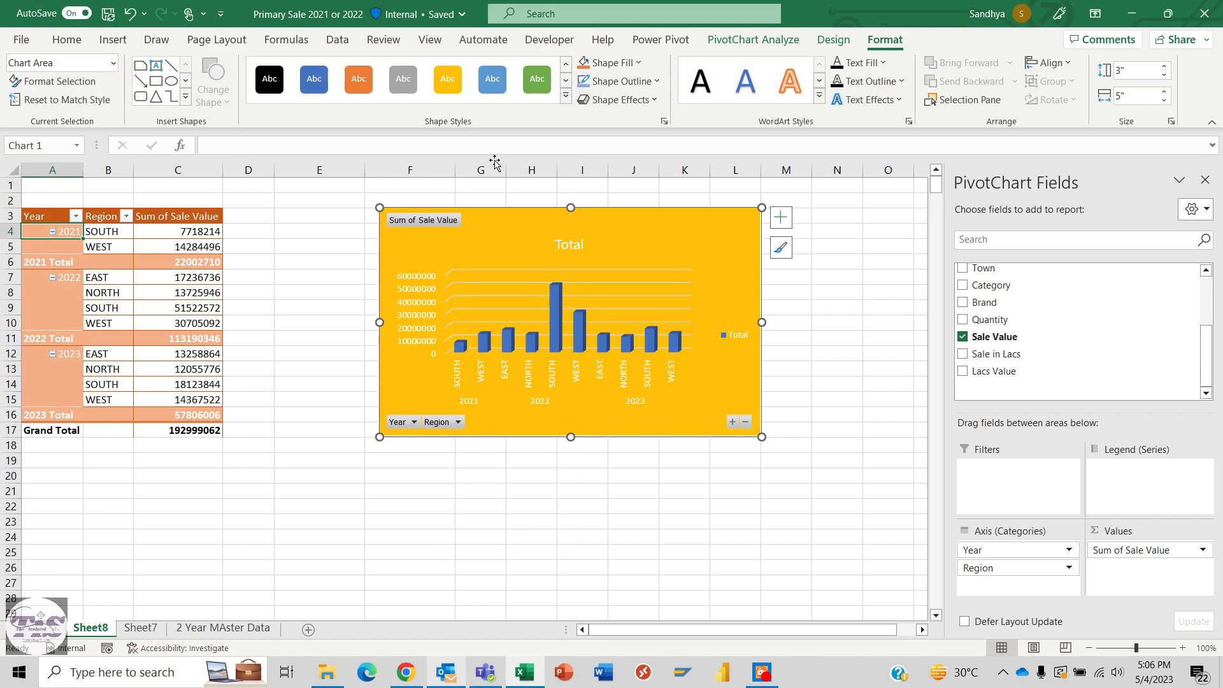
Change the chart area's fill to light blue and set its outline weight to 3 pt
{"action": "left_click", "coordinate": [639, 62]}
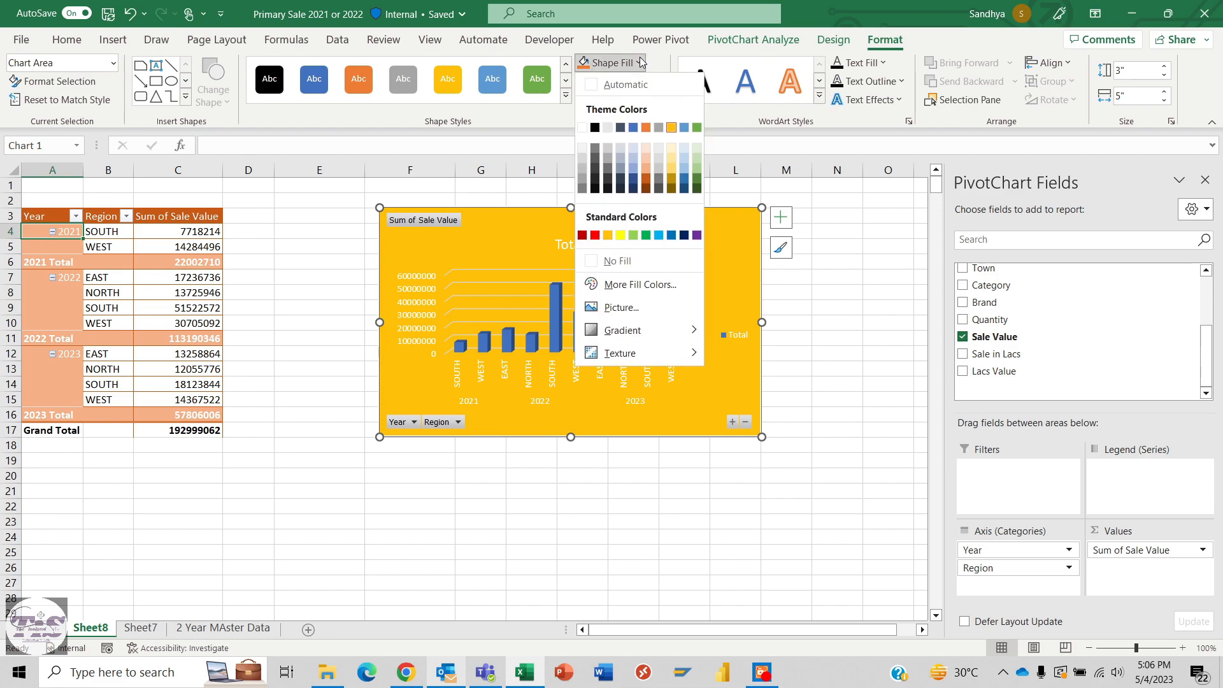
{"action": "left_click", "coordinate": [629, 157]}
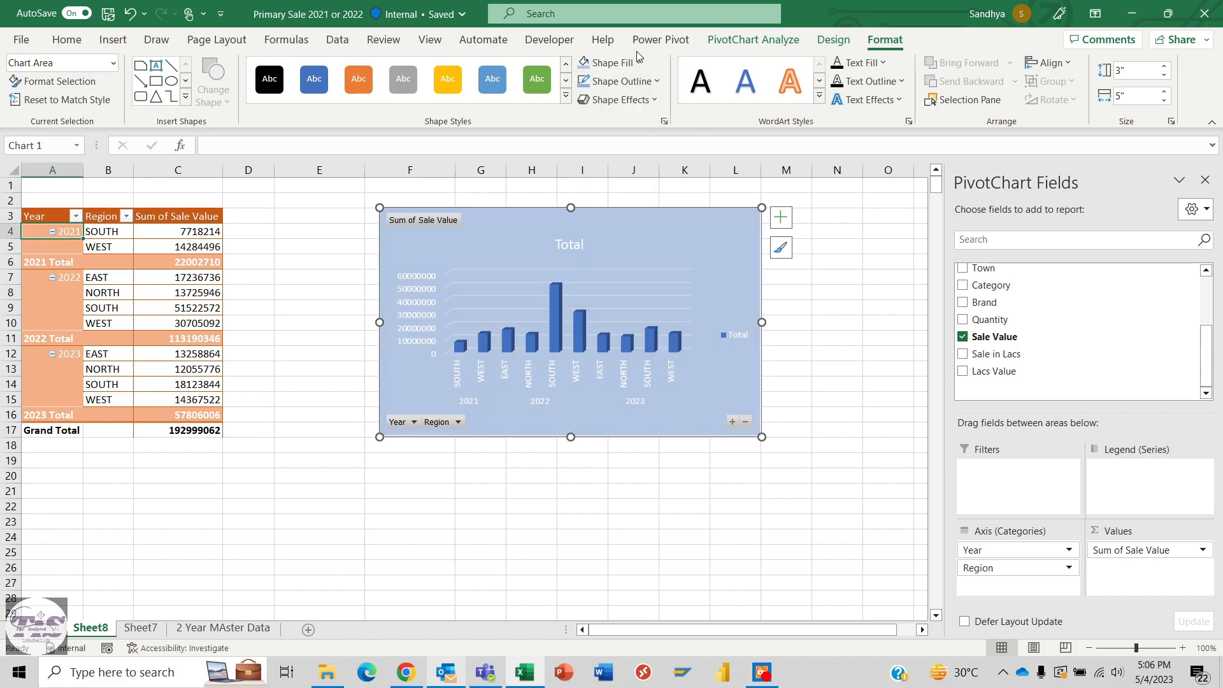
{"action": "left_click", "coordinate": [650, 80]}
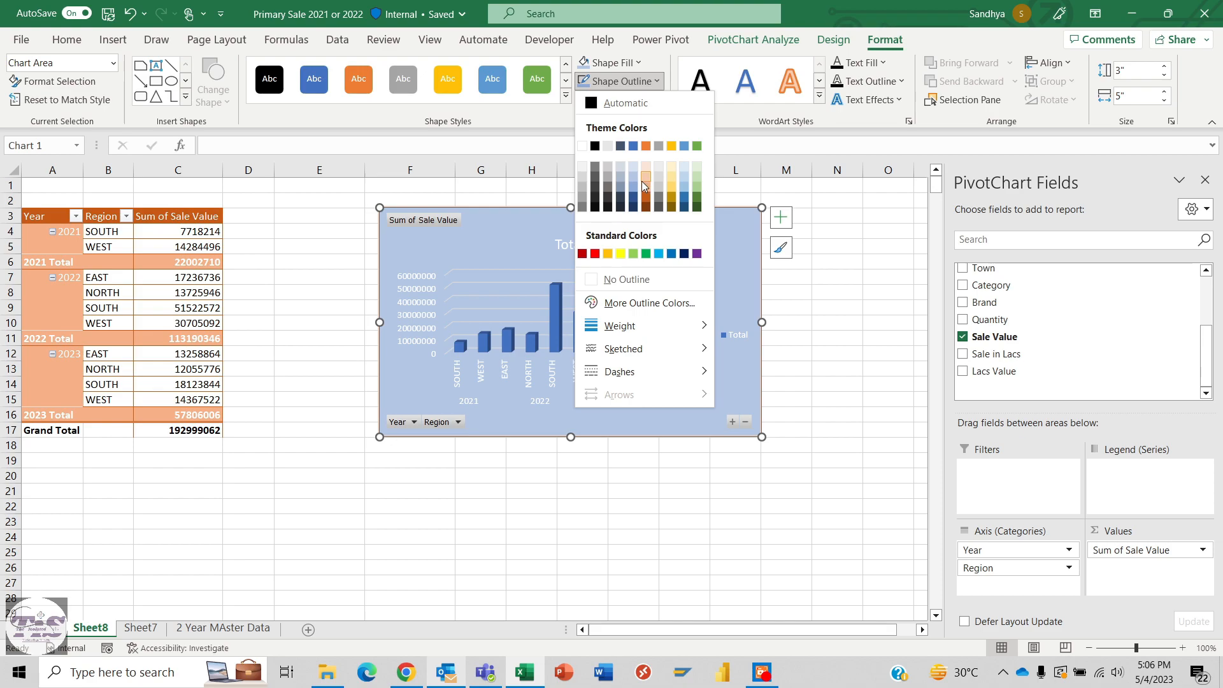
{"action": "mouse_move", "coordinate": [615, 325]}
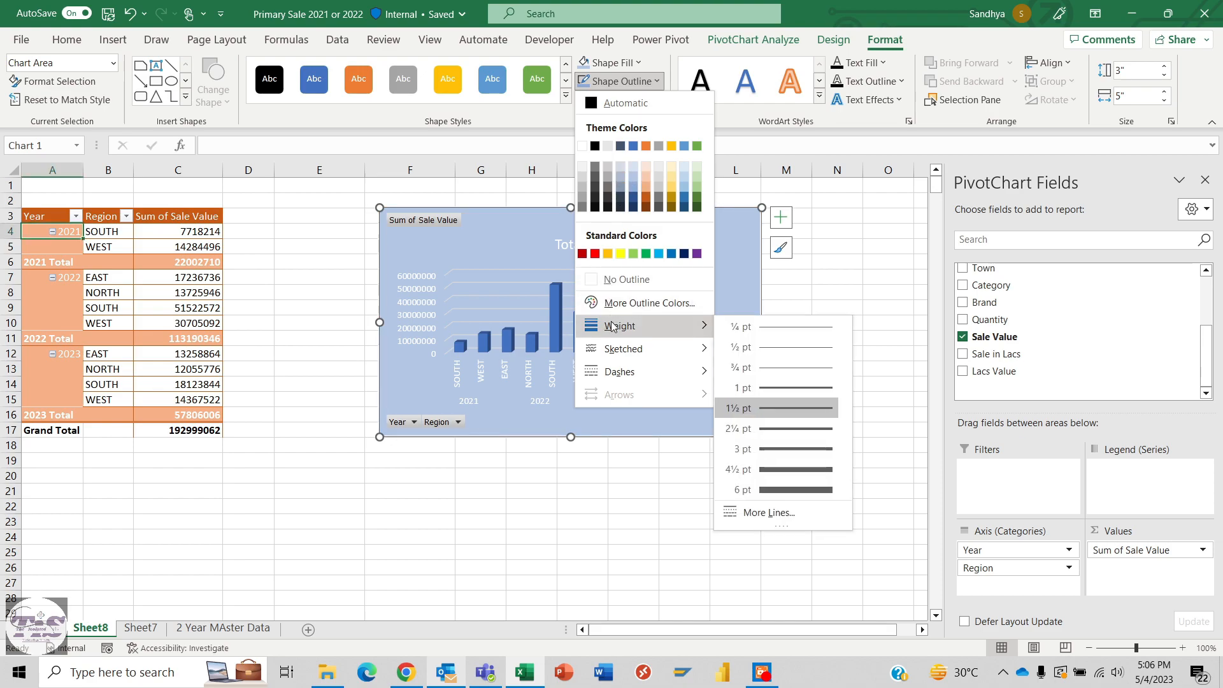
{"action": "left_click", "coordinate": [766, 456]}
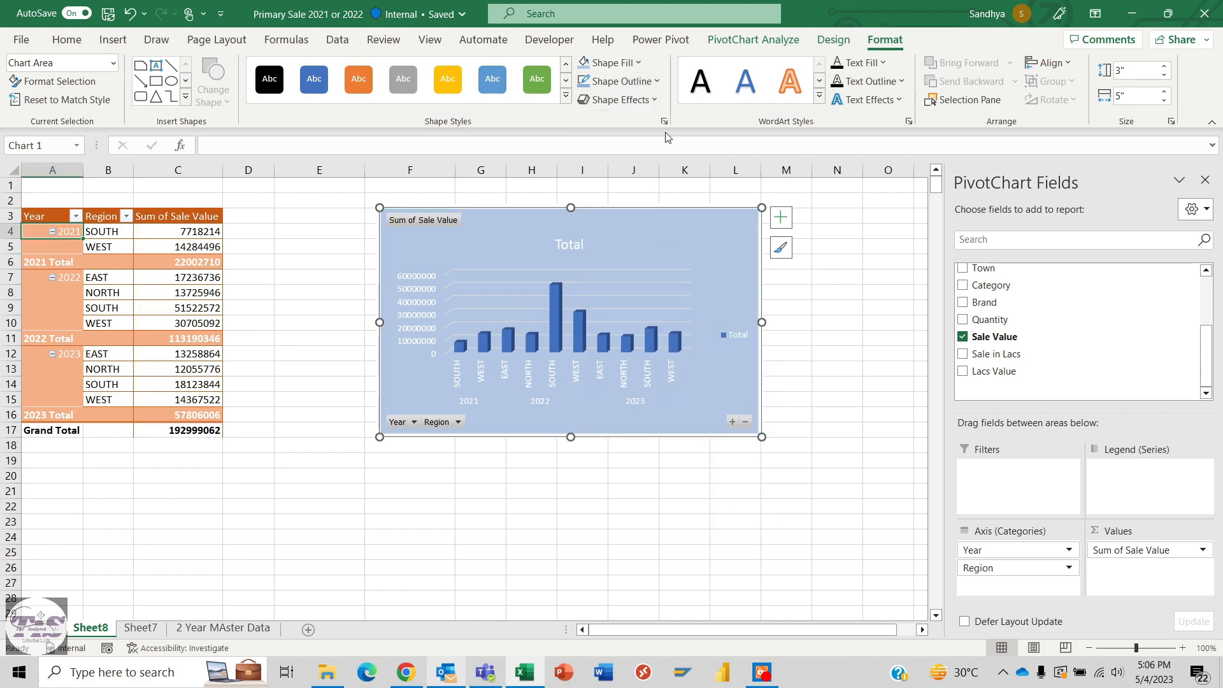
Review the outline dash styles and the preset shape effects available for the chart area
{"action": "left_click", "coordinate": [651, 82]}
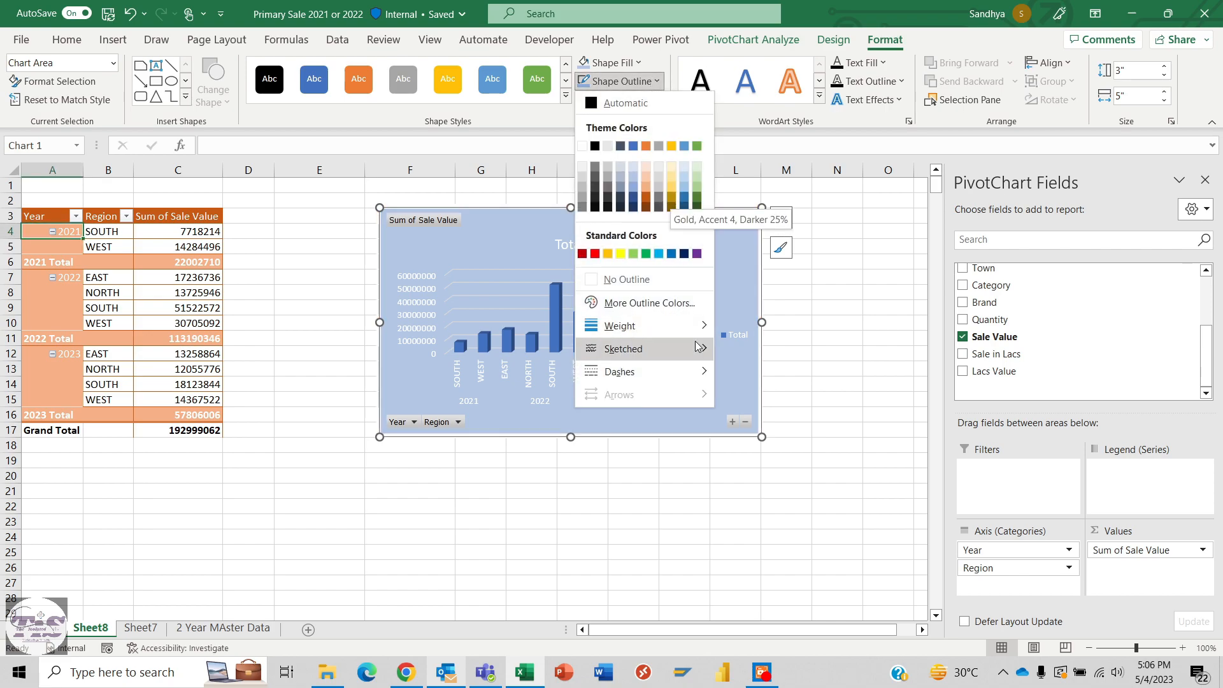
{"action": "mouse_move", "coordinate": [698, 374]}
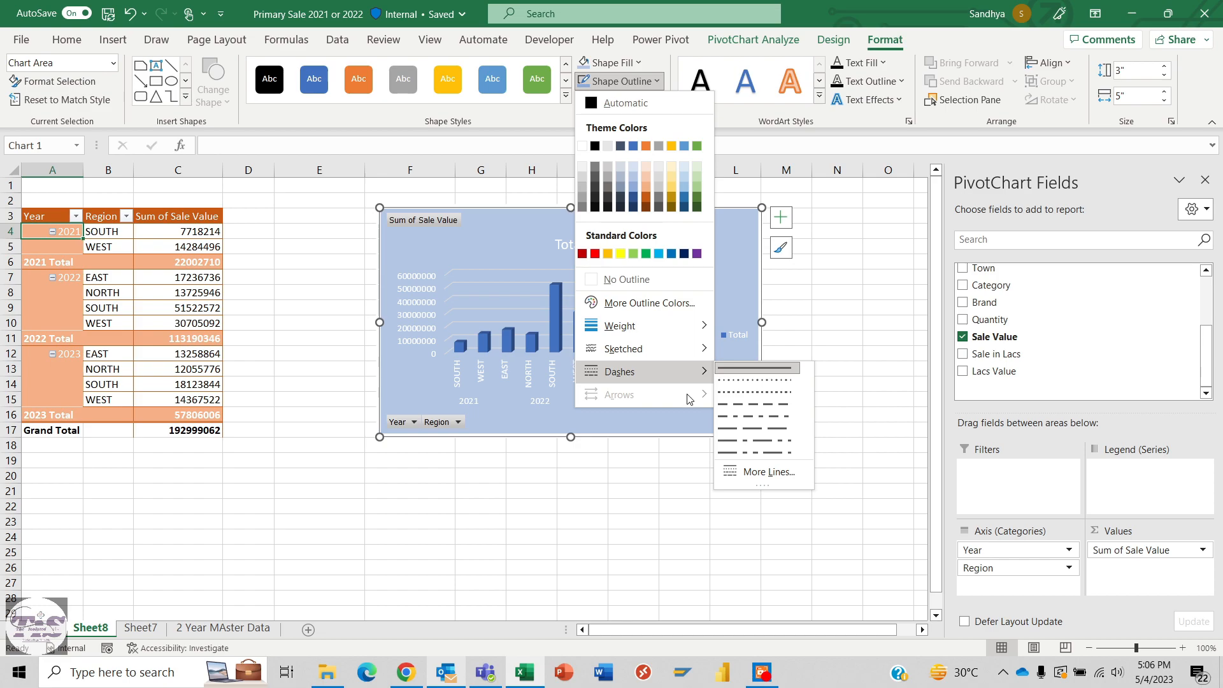
{"action": "left_click", "coordinate": [662, 74]}
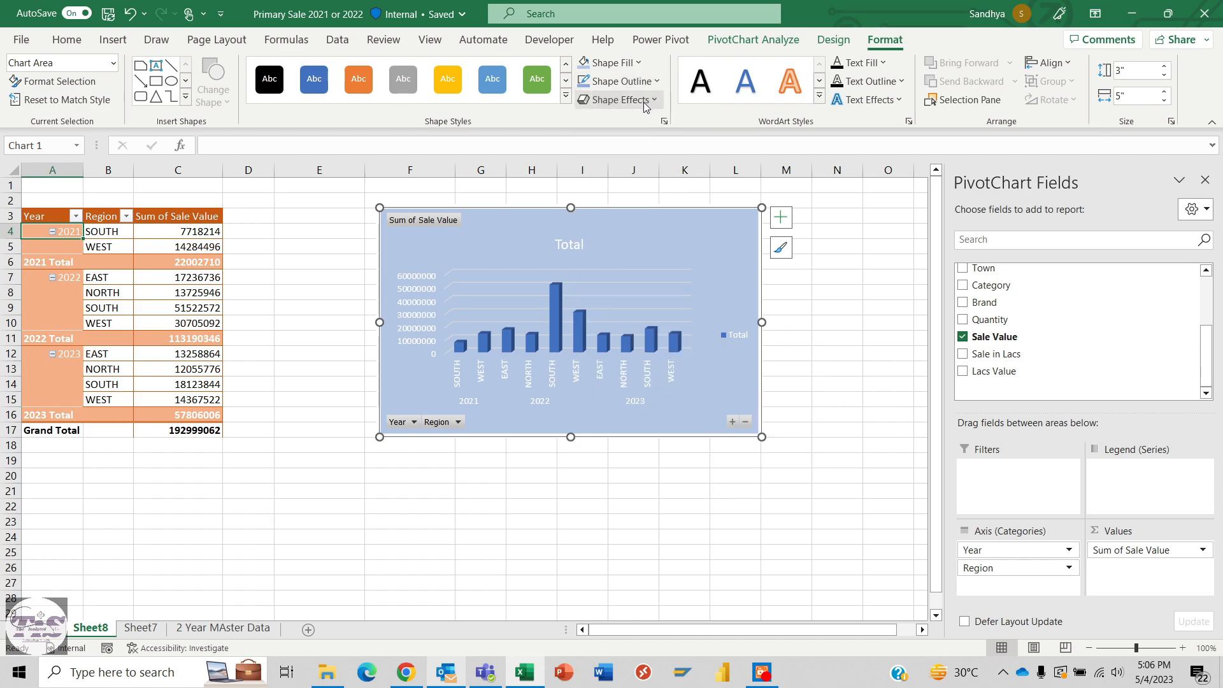
{"action": "left_click", "coordinate": [646, 100]}
{"action": "mouse_move", "coordinate": [646, 134]}
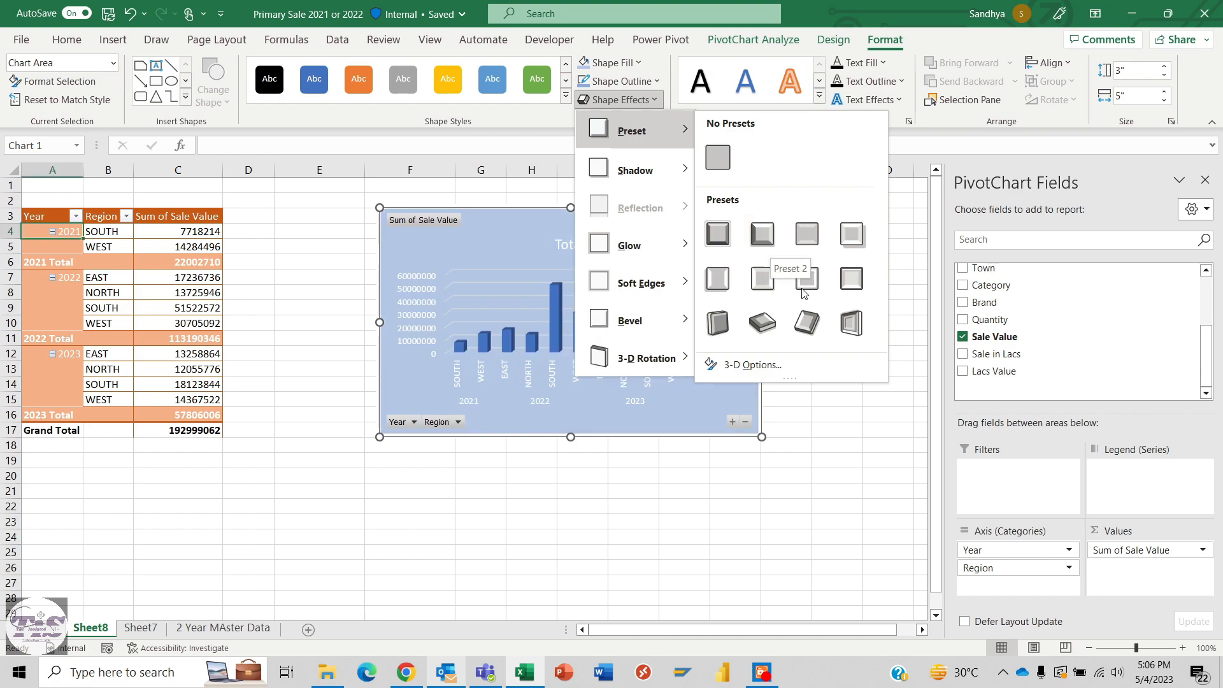
{"action": "left_click", "coordinate": [820, 408]}
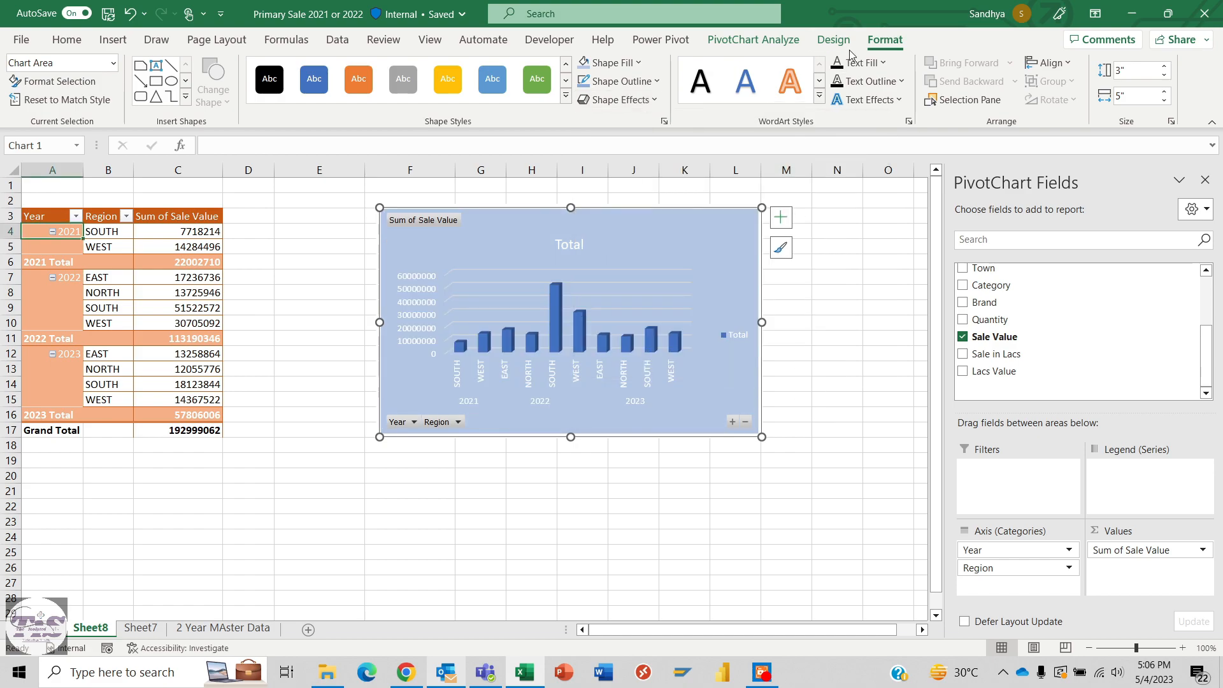
Review the text fill and text outline colours and the shadow, reflection and glow text effects for the chart's text
{"action": "left_click", "coordinate": [883, 63]}
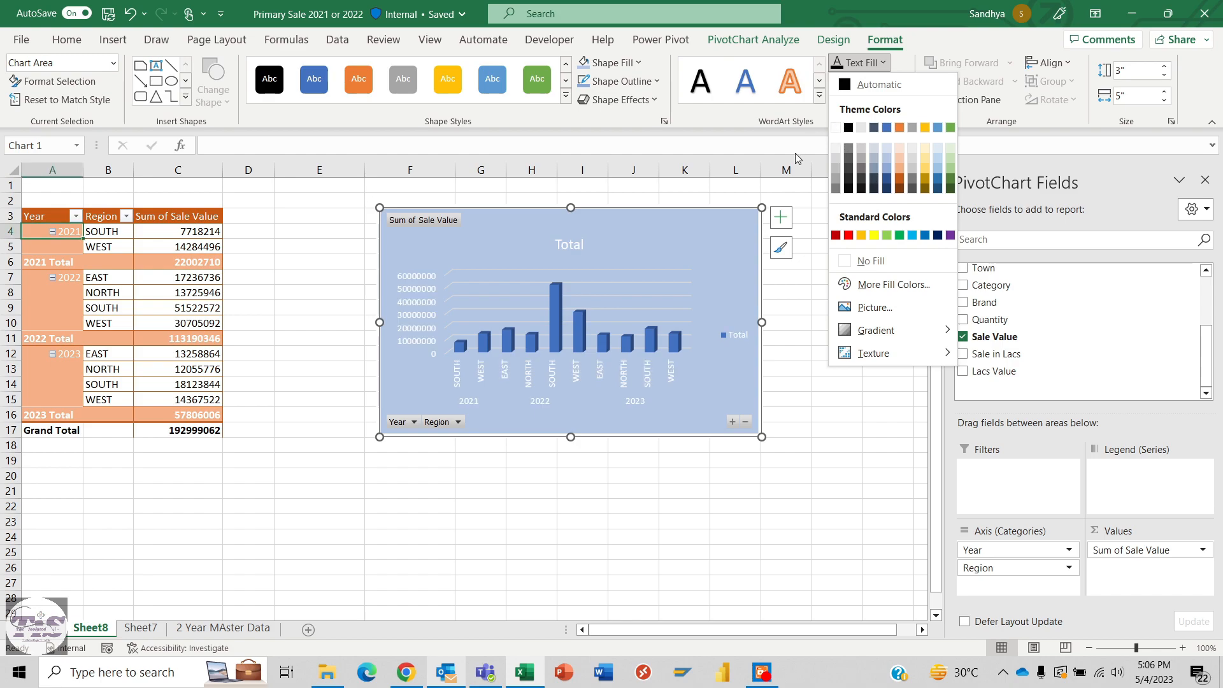
{"action": "key", "text": "Escape"}
{"action": "left_click", "coordinate": [890, 82]}
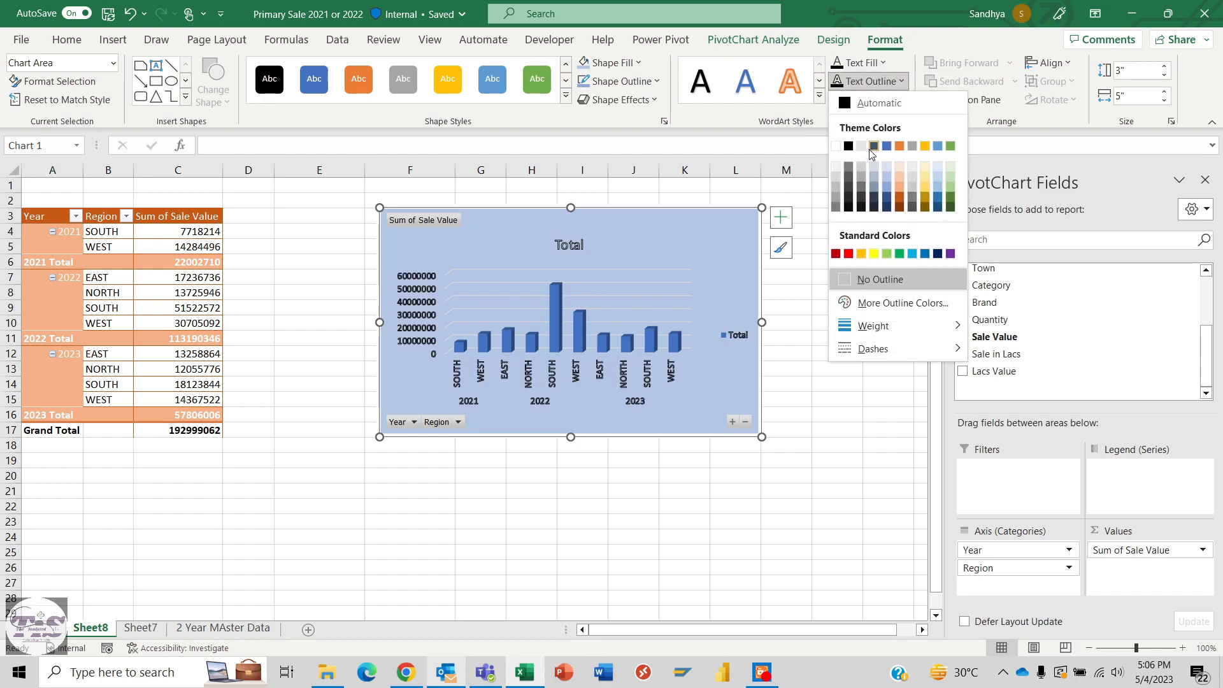
{"action": "key", "text": "Escape"}
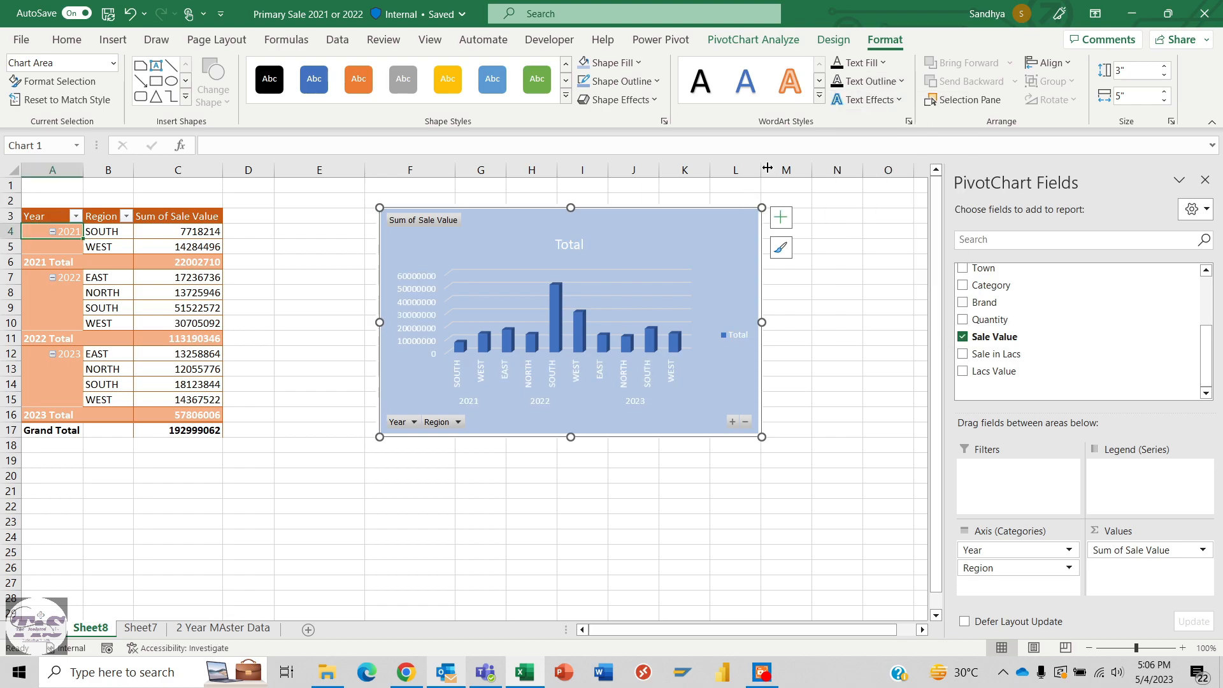
{"action": "left_click", "coordinate": [841, 100]}
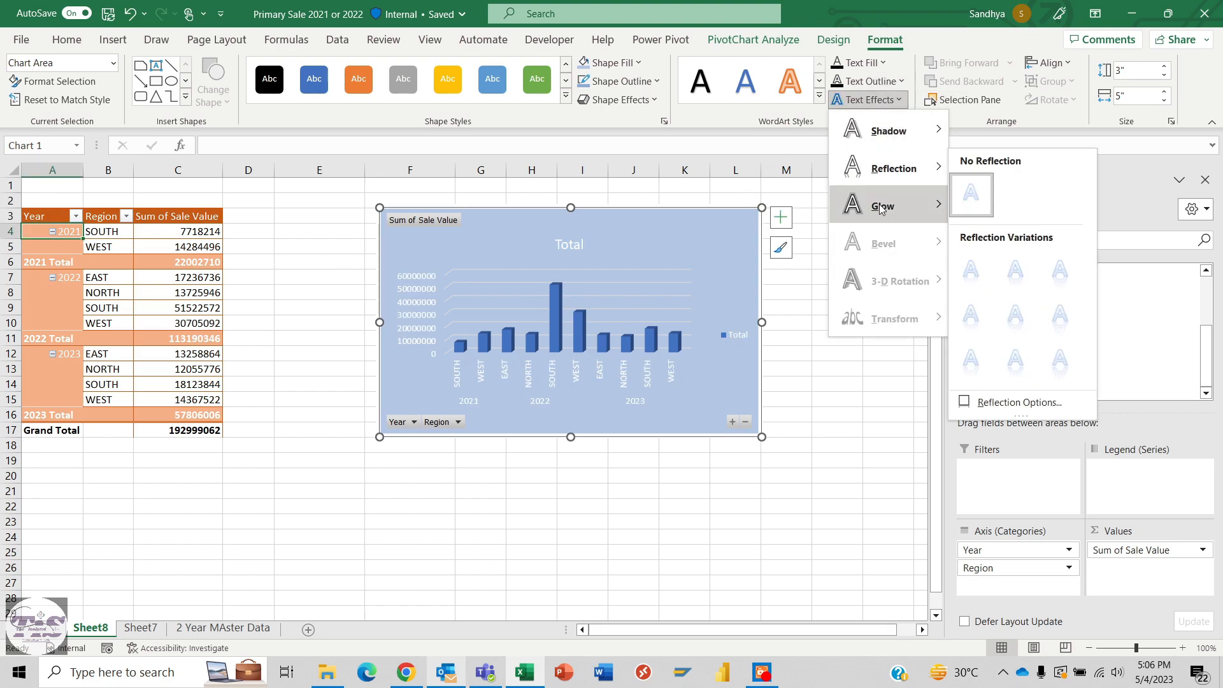
{"action": "mouse_move", "coordinate": [881, 125]}
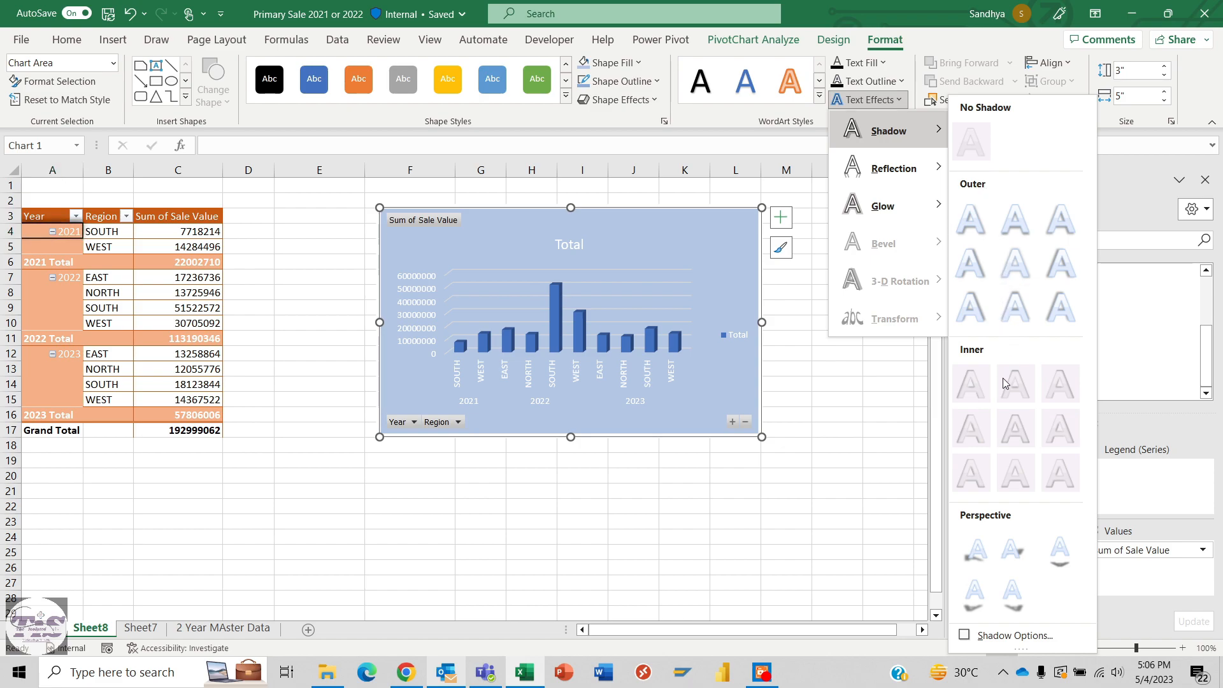
{"action": "left_click", "coordinate": [787, 168]}
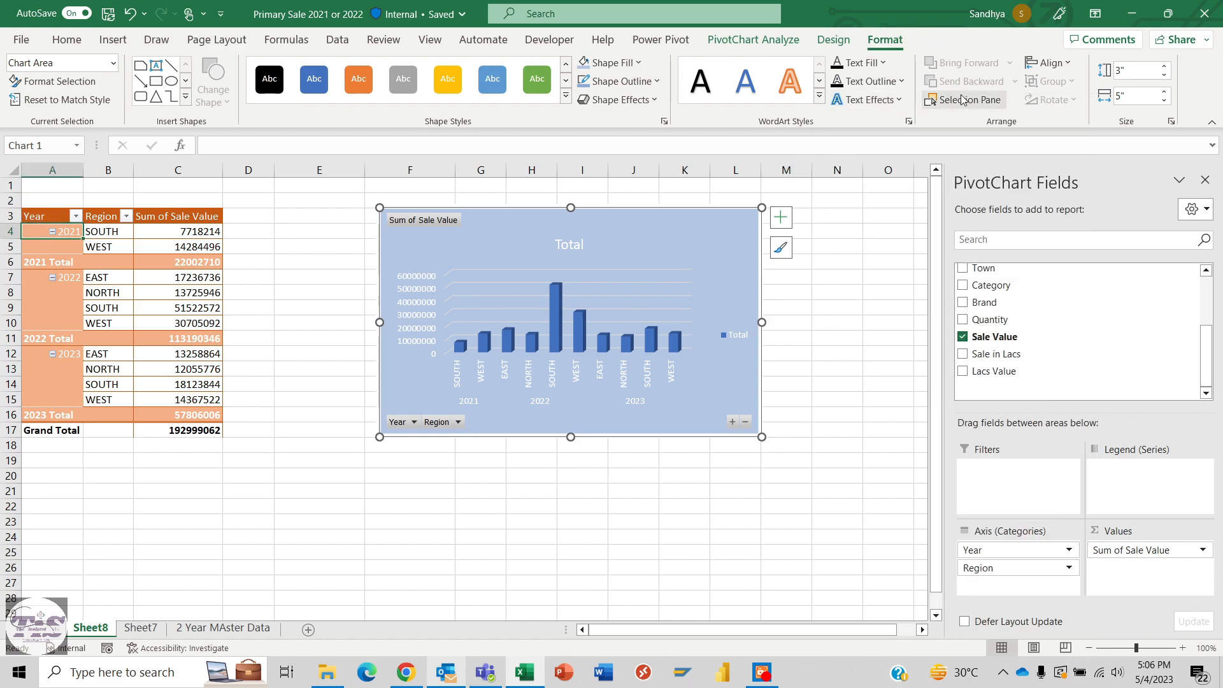
Resize the PivotChart to 3.4" high and 5.6" wide
{"action": "left_click", "coordinate": [1165, 66]}
{"action": "left_click", "coordinate": [1165, 66]}
{"action": "left_click", "coordinate": [1165, 66]}
{"action": "left_click", "coordinate": [1165, 66]}
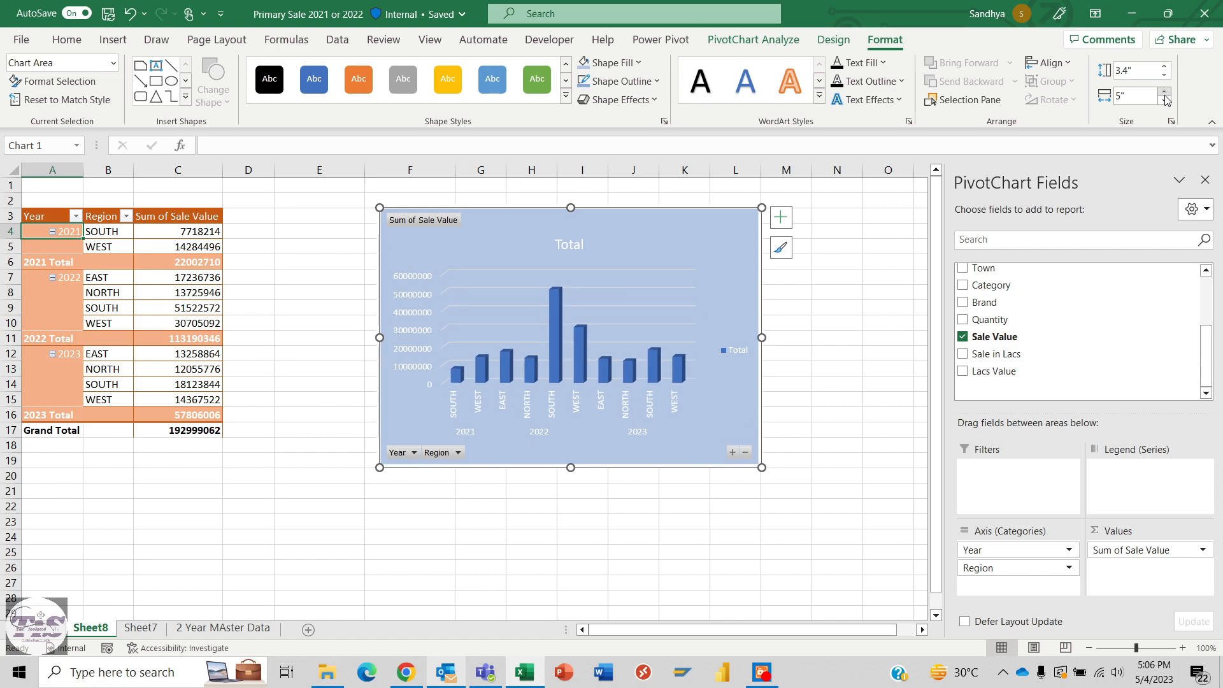
{"action": "left_click", "coordinate": [1165, 93]}
{"action": "left_click", "coordinate": [1164, 93]}
{"action": "left_click", "coordinate": [1165, 93]}
{"action": "left_click", "coordinate": [1165, 93]}
{"action": "left_click", "coordinate": [1165, 93]}
{"action": "left_click", "coordinate": [1165, 93]}
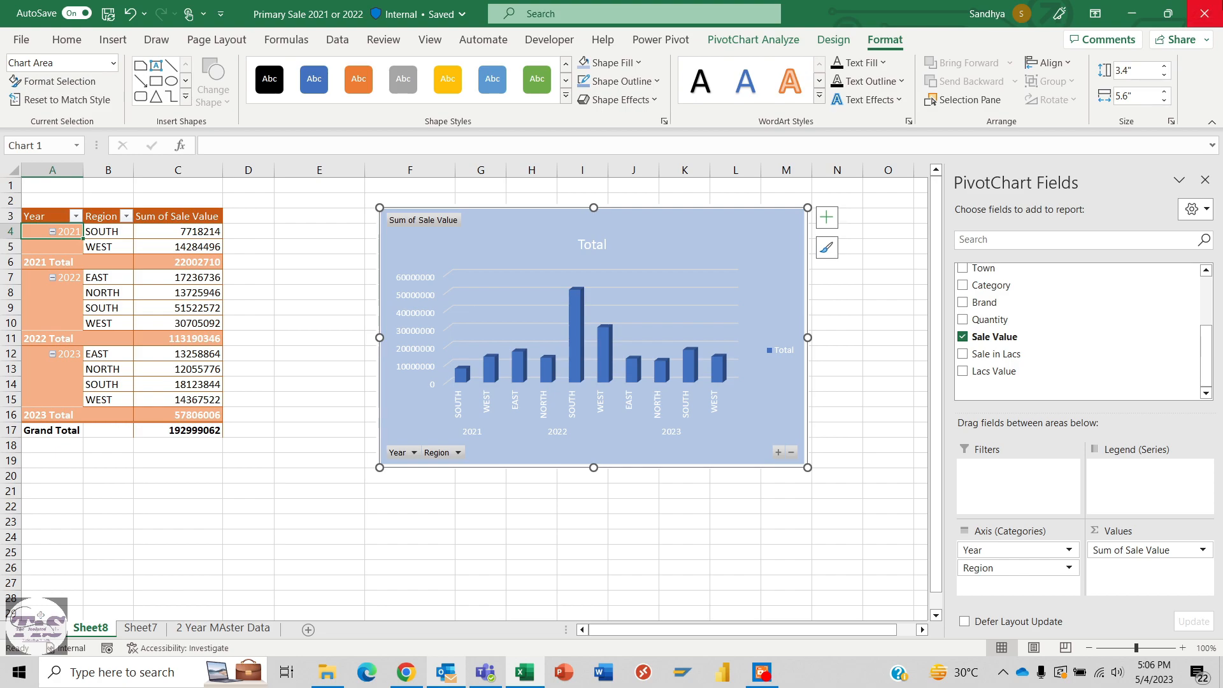
Check the alignment options for the PivotChart and bring up its chart design options
{"action": "left_click", "coordinate": [1048, 63]}
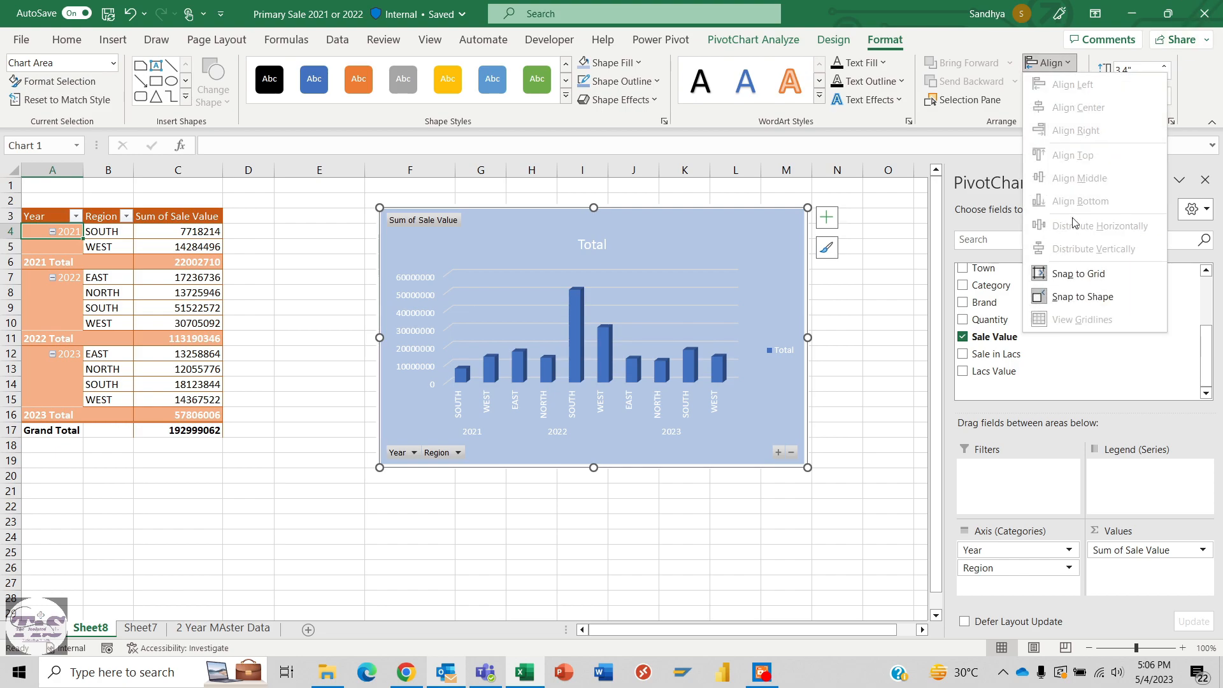
{"action": "left_click", "coordinate": [830, 42]}
{"action": "left_click", "coordinate": [830, 42]}
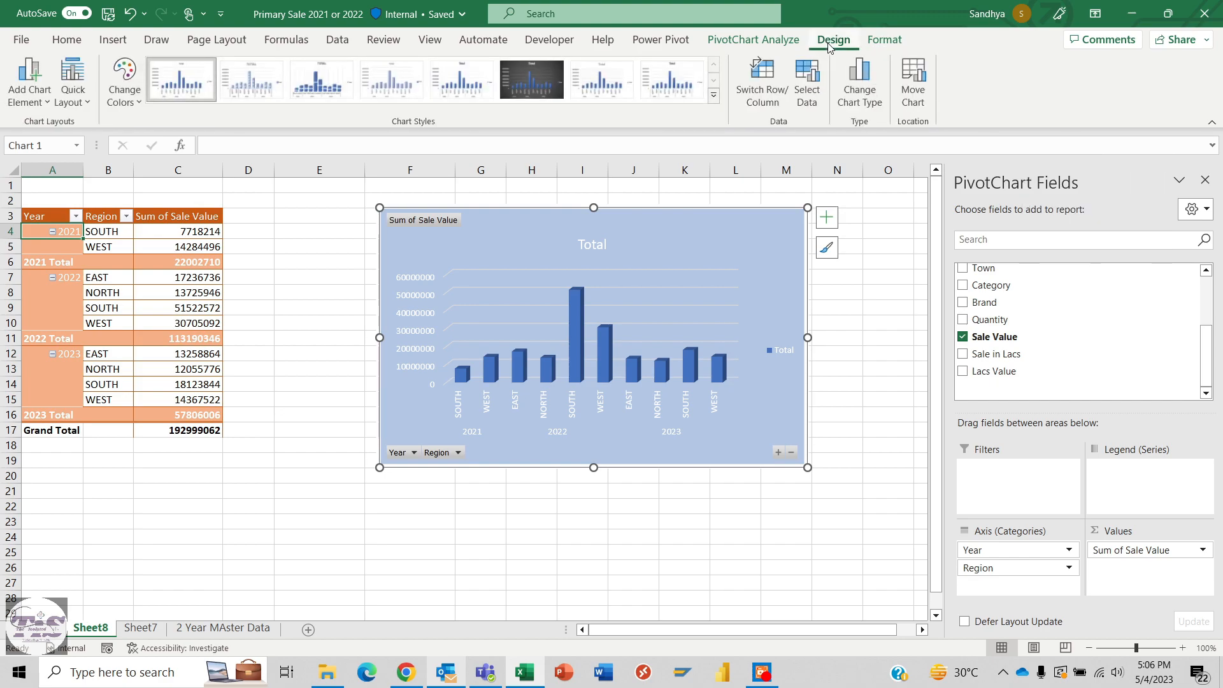
Review the PivotChart's element options for axis titles, data labels, data table, gridlines and legend, plus the quick layouts
{"action": "left_click", "coordinate": [40, 86]}
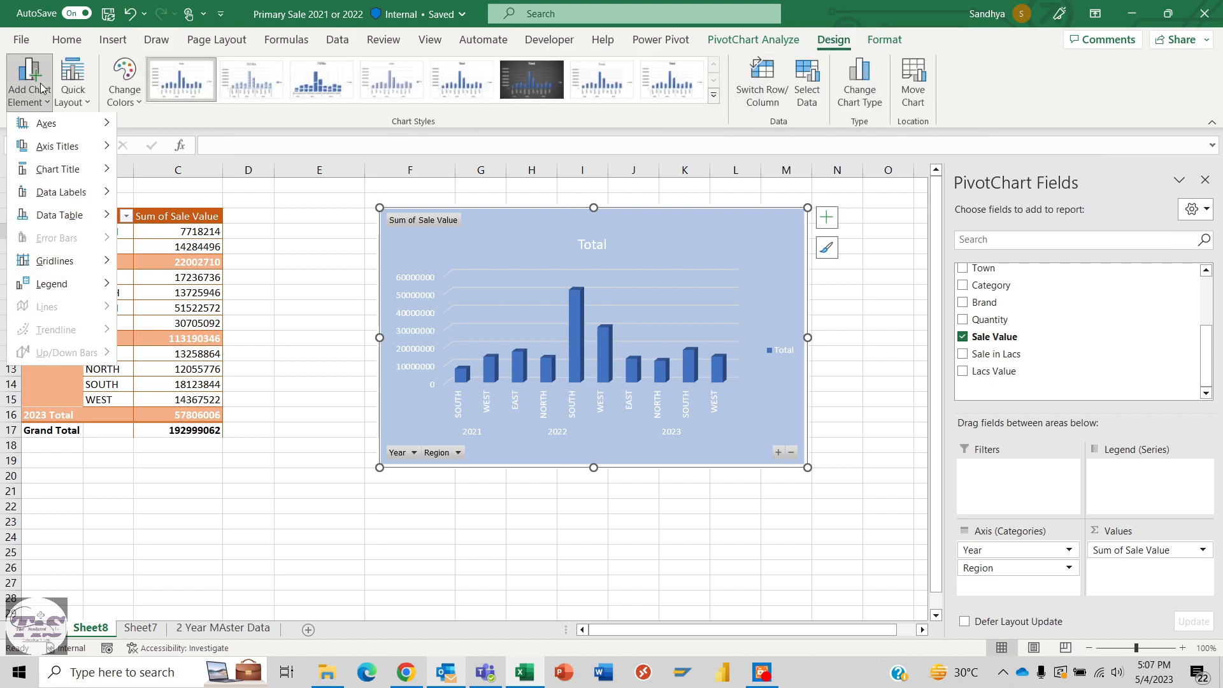
{"action": "mouse_move", "coordinate": [65, 134]}
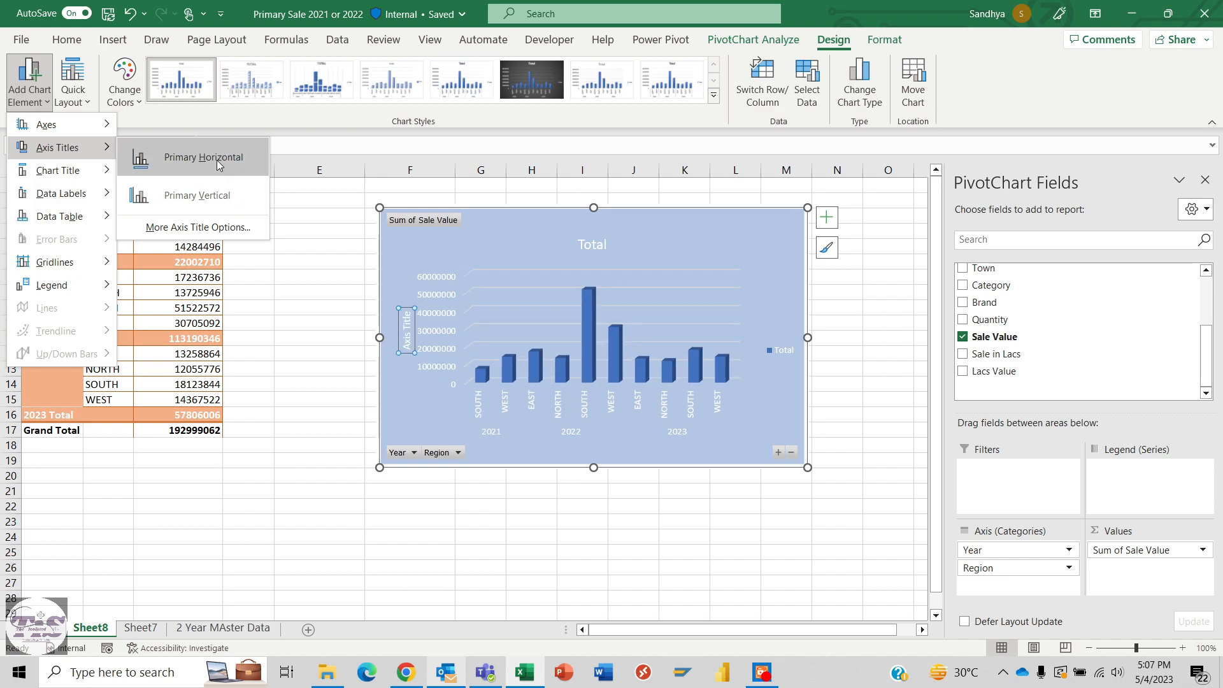
{"action": "mouse_move", "coordinate": [94, 182]}
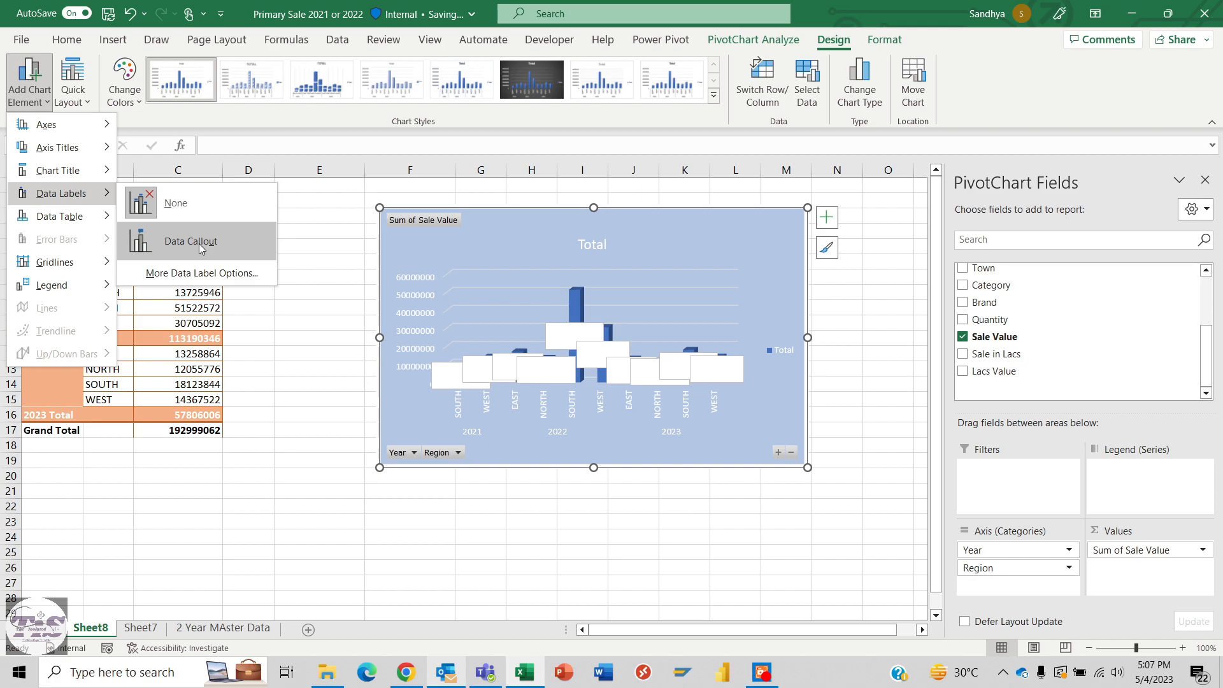
{"action": "mouse_move", "coordinate": [97, 224]}
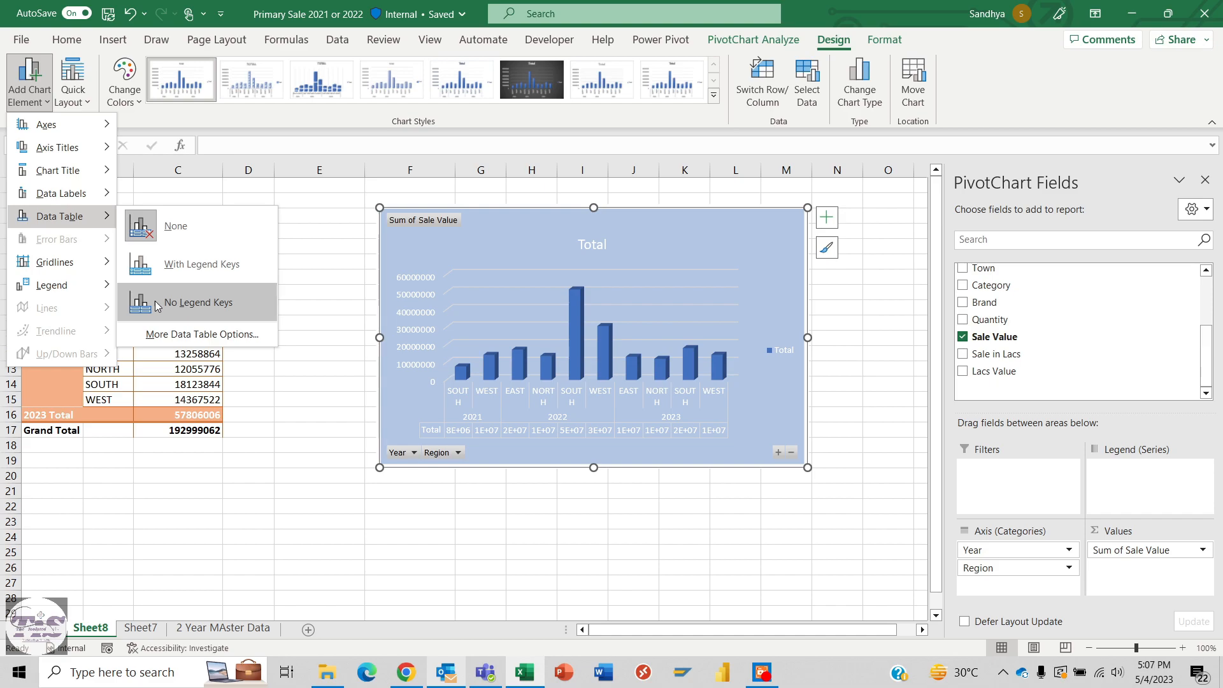
{"action": "mouse_move", "coordinate": [90, 262]}
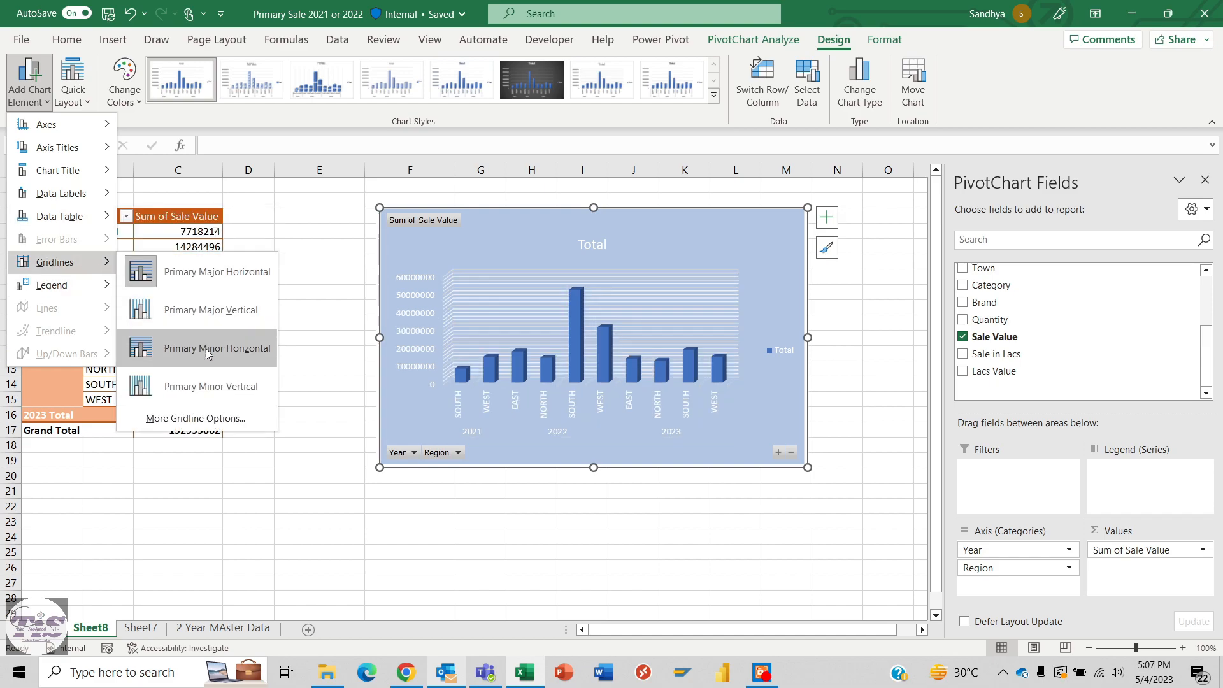
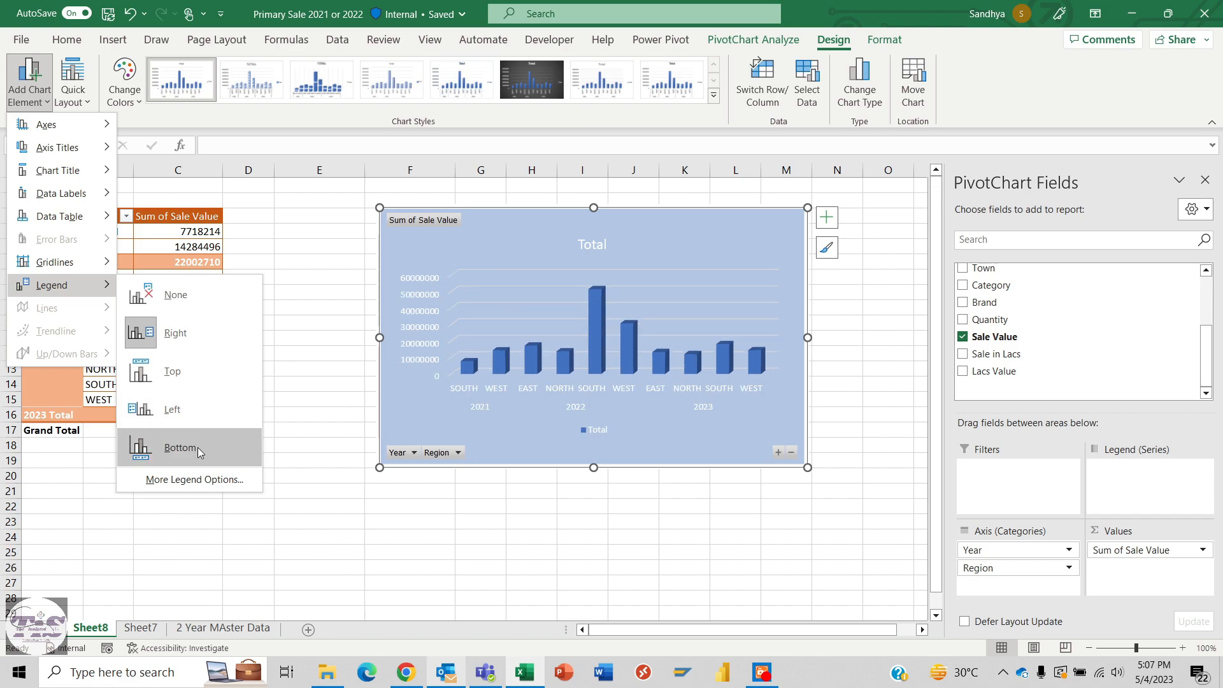
{"action": "left_click", "coordinate": [85, 105]}
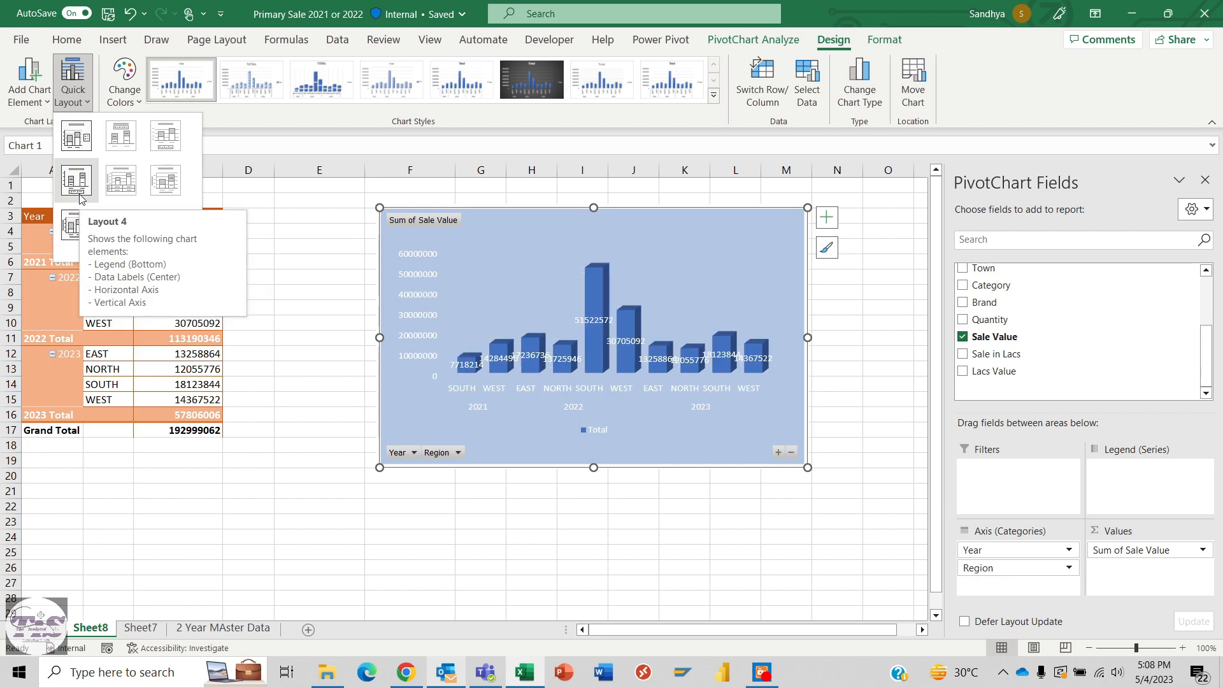
Recolour the PivotChart with the monochromatic orange palette and apply the dark chart style
{"action": "left_click", "coordinate": [125, 83]}
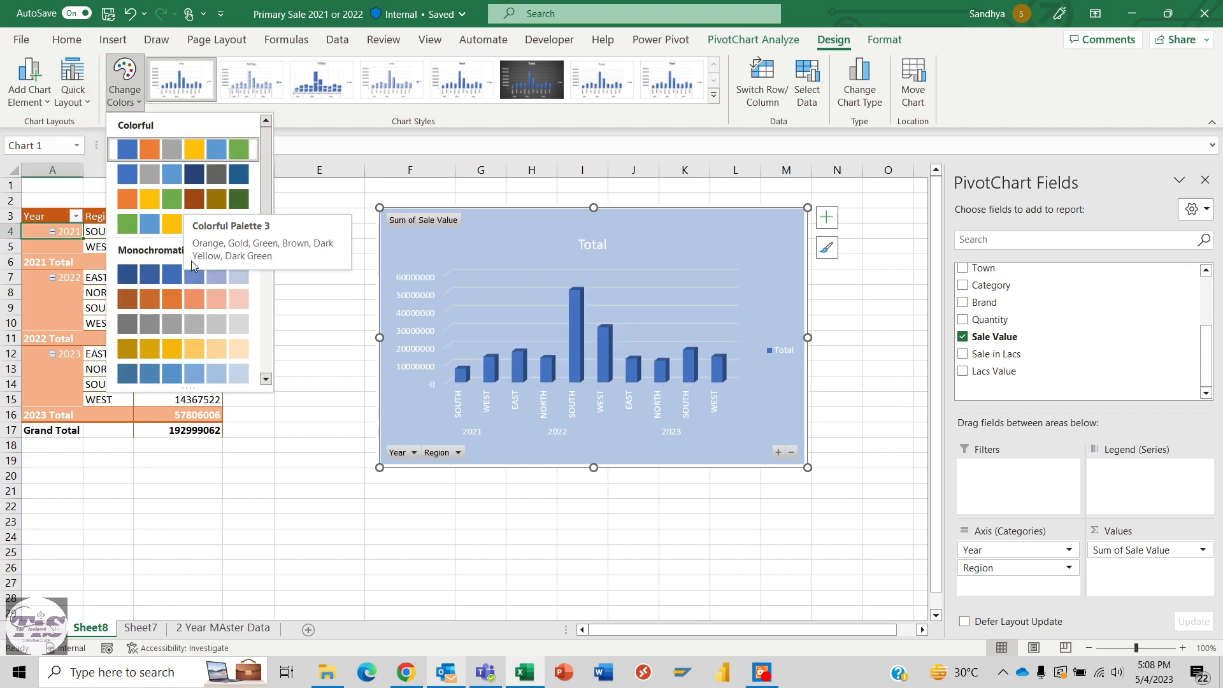
{"action": "left_click", "coordinate": [189, 296]}
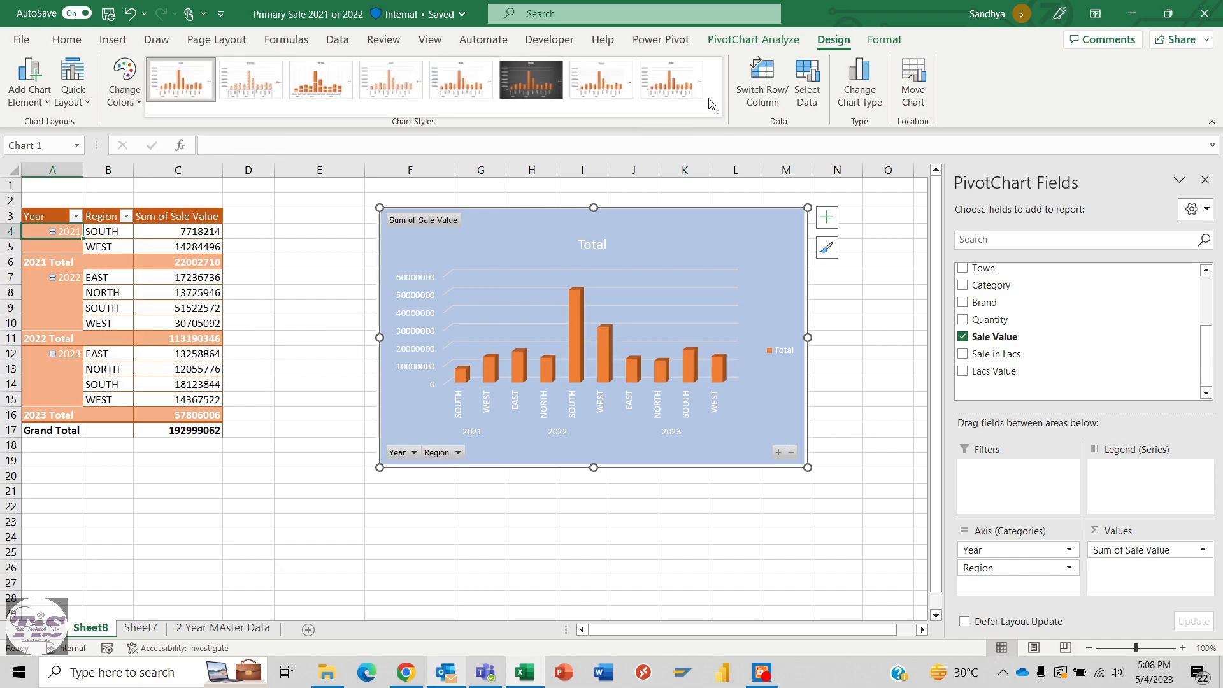
{"action": "left_click", "coordinate": [543, 88]}
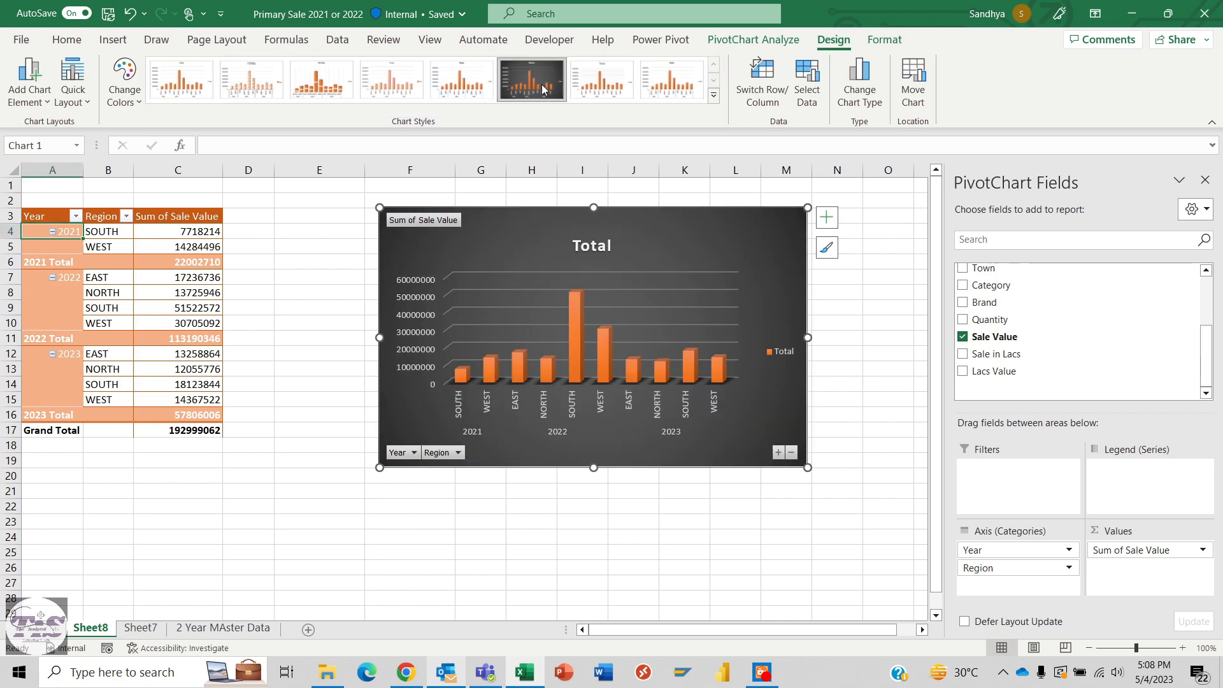
Switch the PivotChart's rows and columns, reverse the switch, and inspect the chart's data source without editing it
{"action": "left_click", "coordinate": [756, 88]}
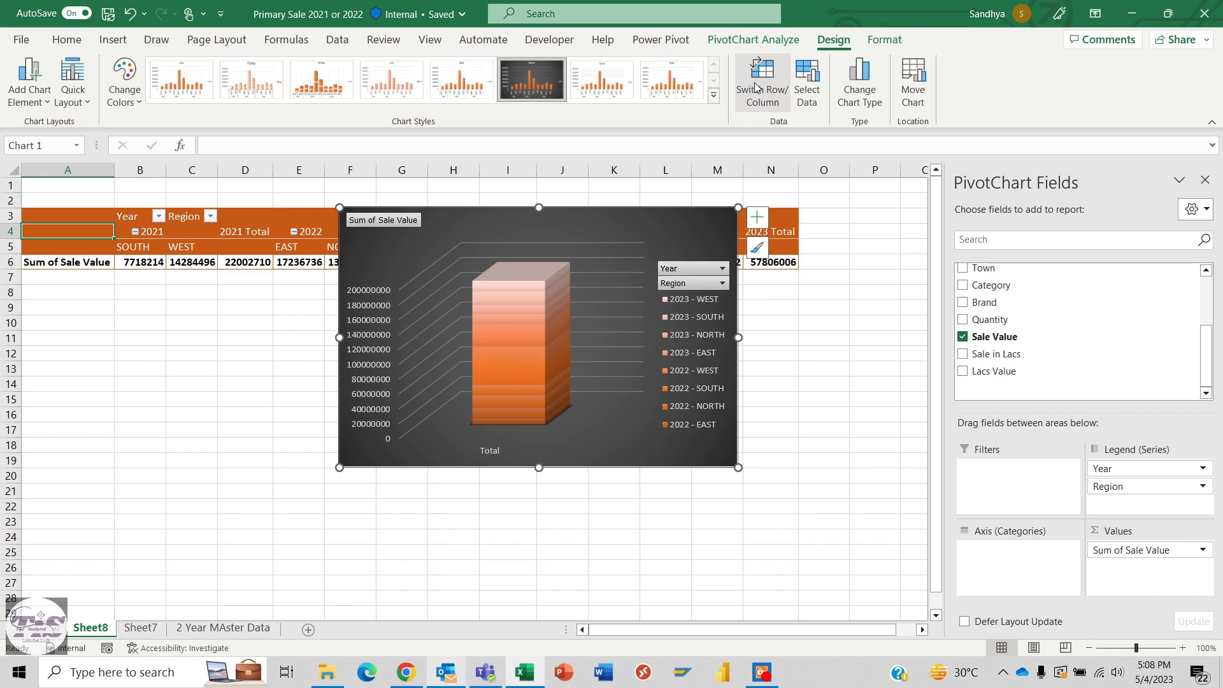
{"action": "left_click", "coordinate": [762, 76]}
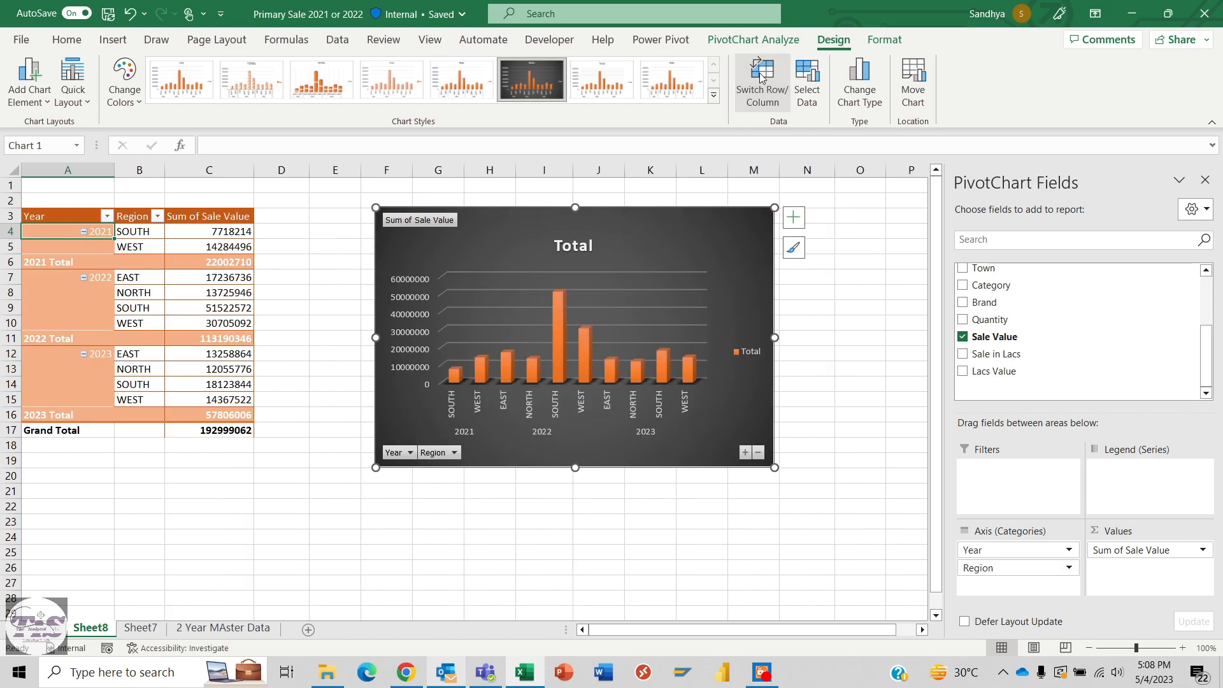
{"action": "left_click", "coordinate": [806, 77]}
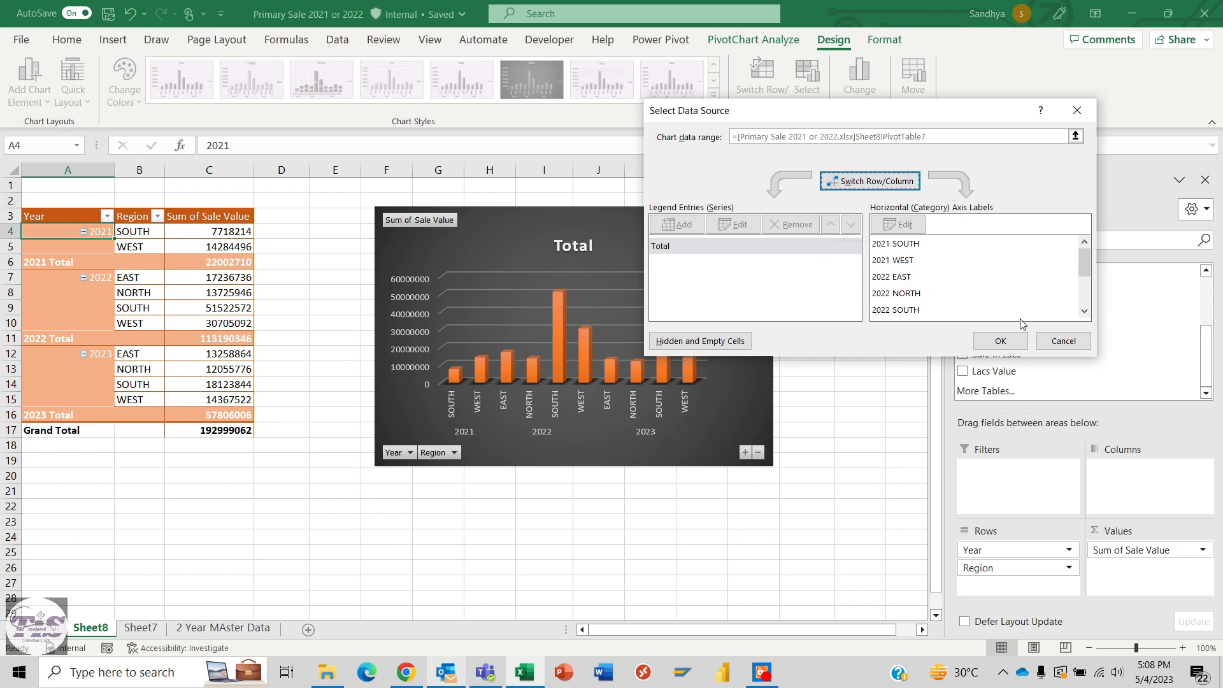
{"action": "left_click", "coordinate": [1063, 341]}
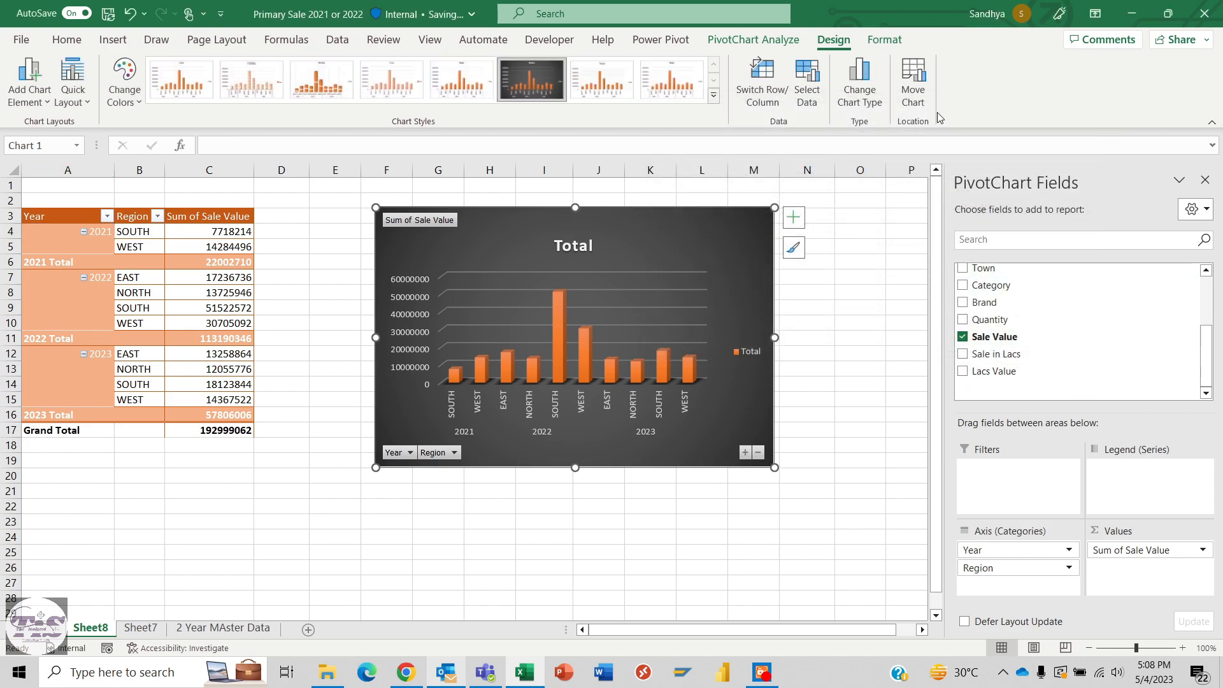
Move the PivotChart to Sheet7 as an embedded object and bring up its design options there
{"action": "left_click", "coordinate": [914, 83]}
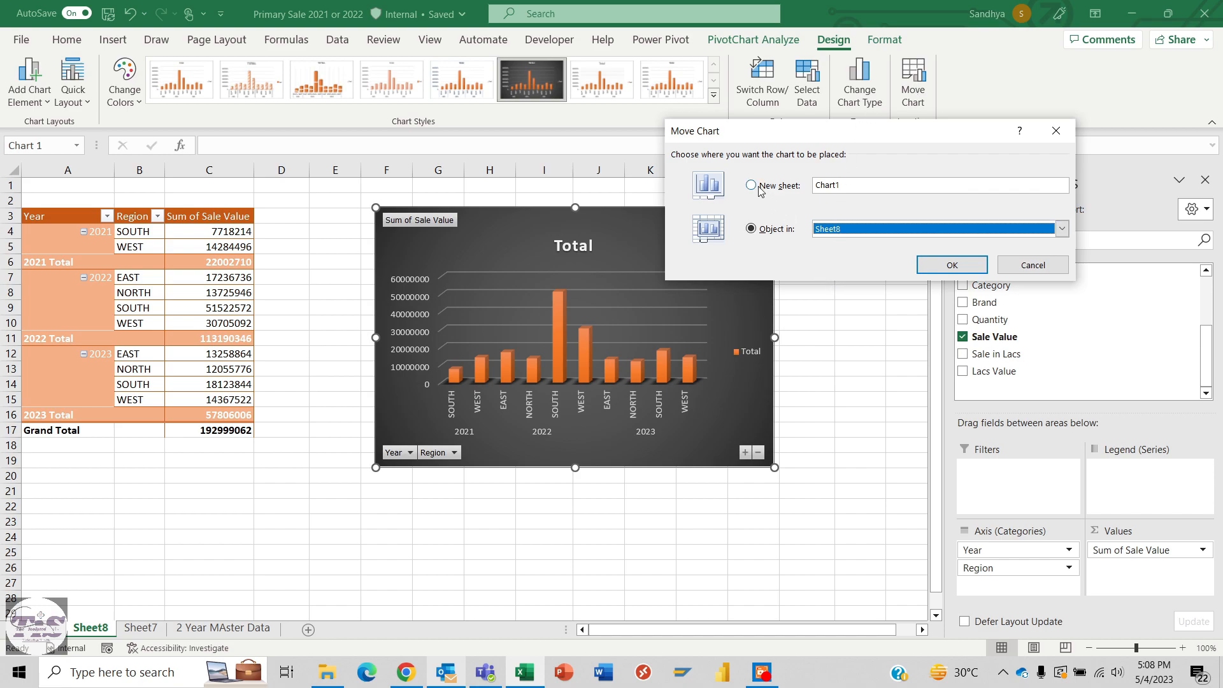
{"action": "left_click", "coordinate": [752, 186]}
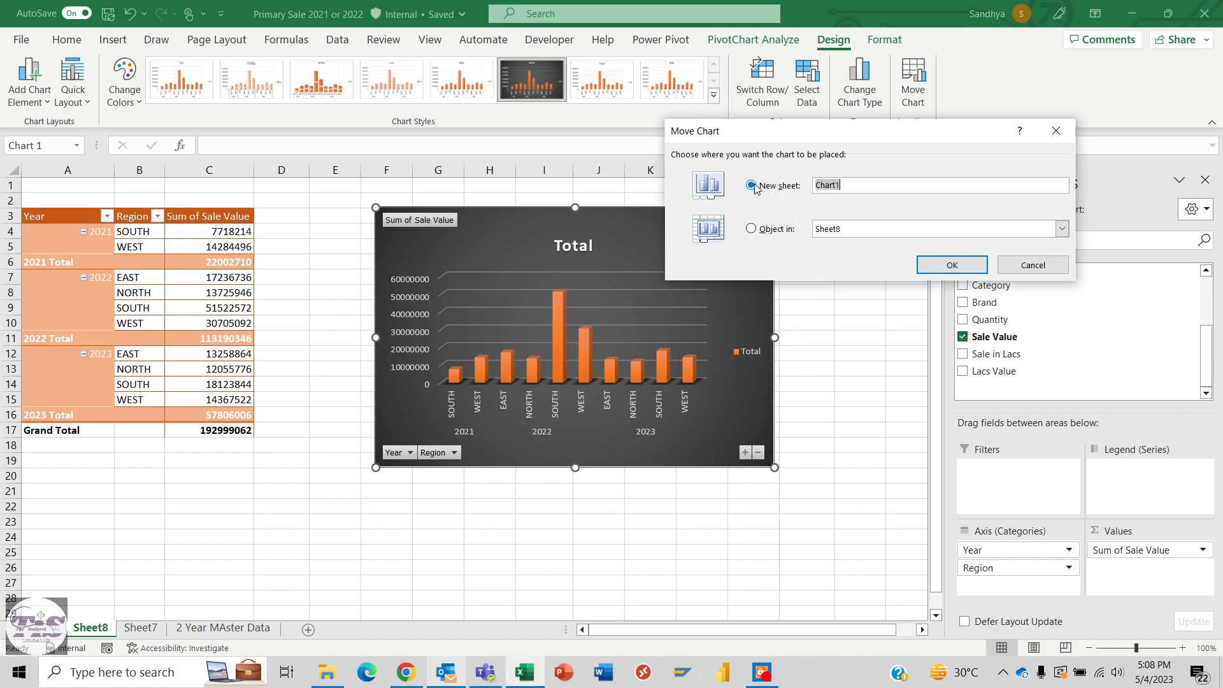
{"action": "left_click", "coordinate": [749, 228]}
{"action": "left_click", "coordinate": [1062, 228]}
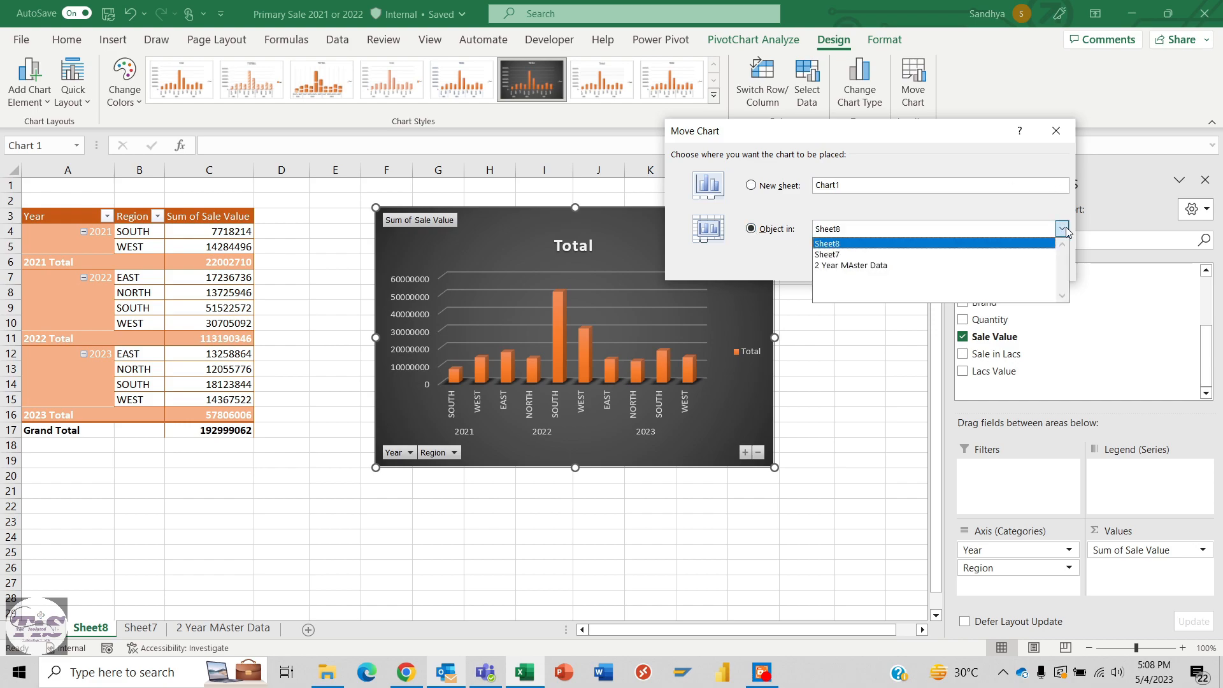
{"action": "left_click", "coordinate": [840, 254]}
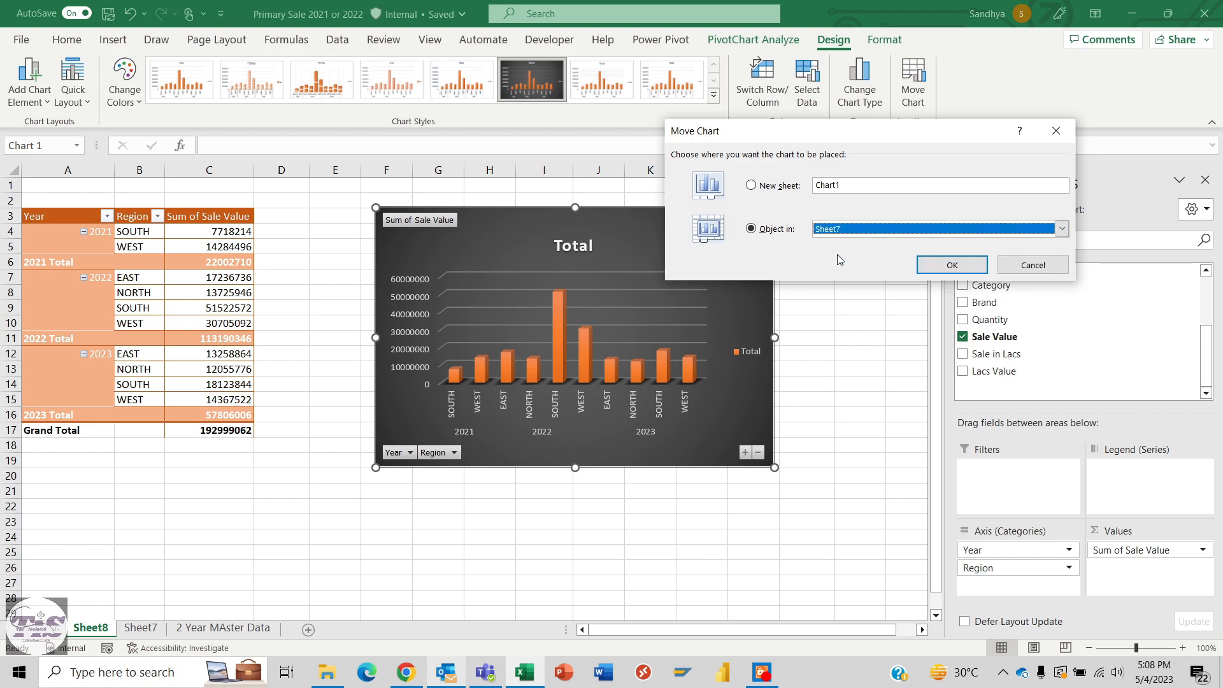
{"action": "left_click", "coordinate": [951, 265]}
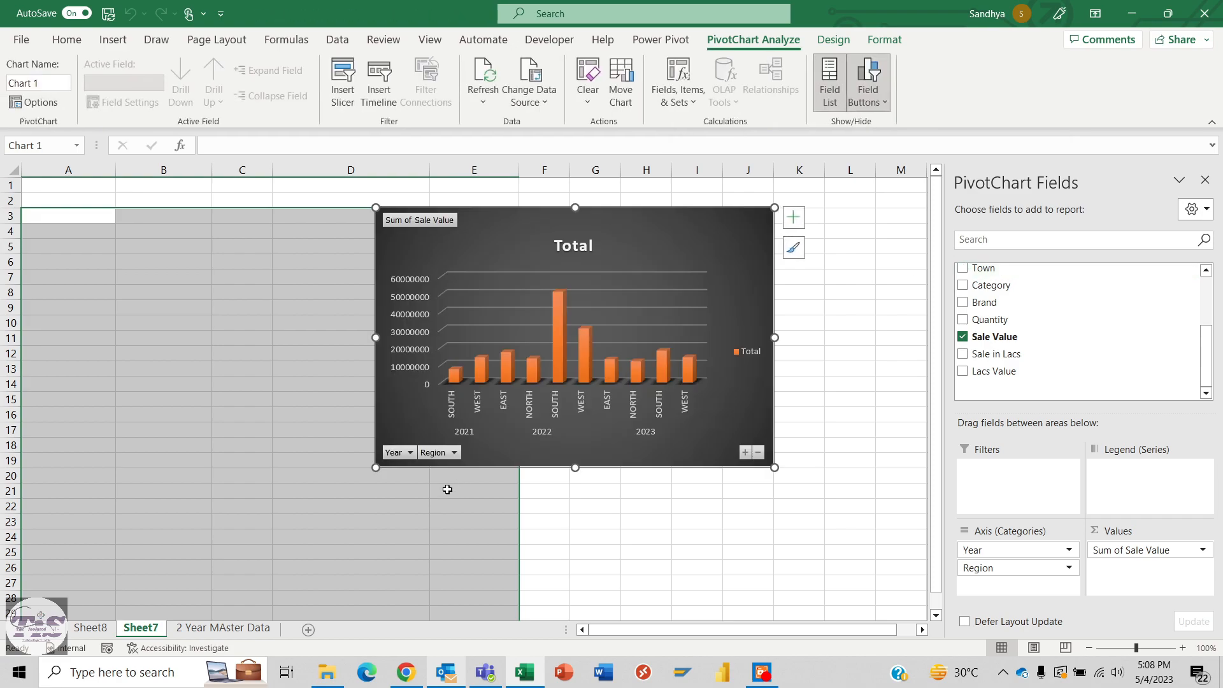
{"action": "left_click", "coordinate": [155, 460]}
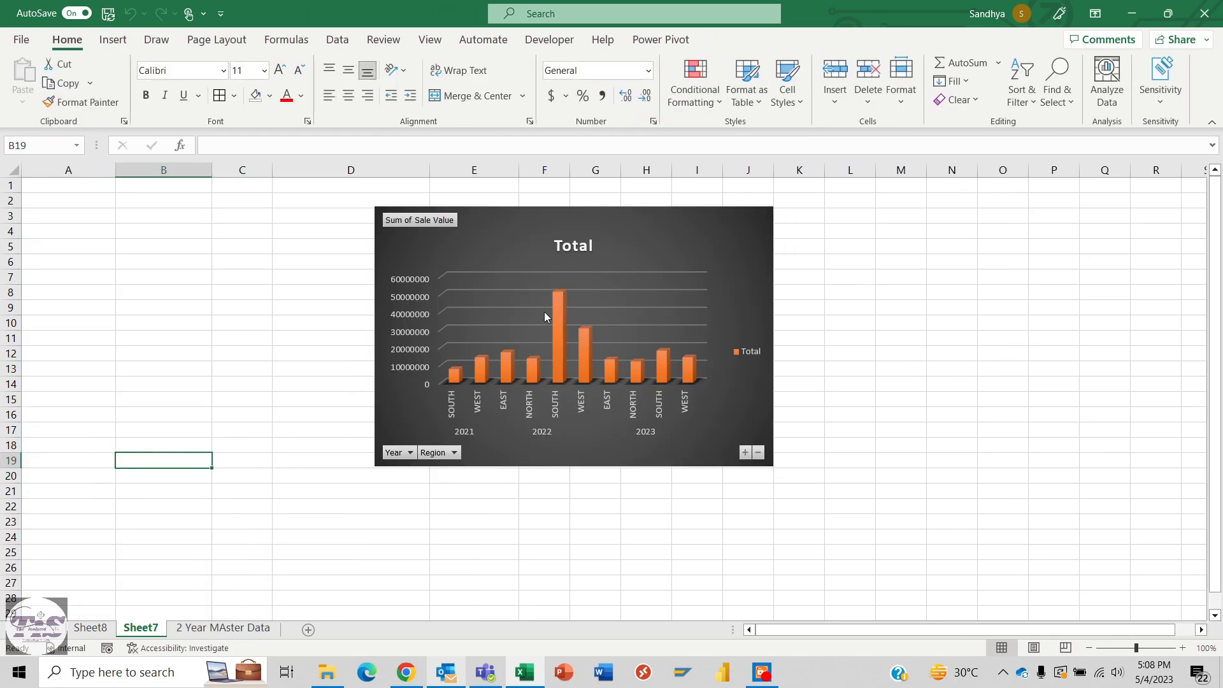
{"action": "left_click", "coordinate": [495, 254]}
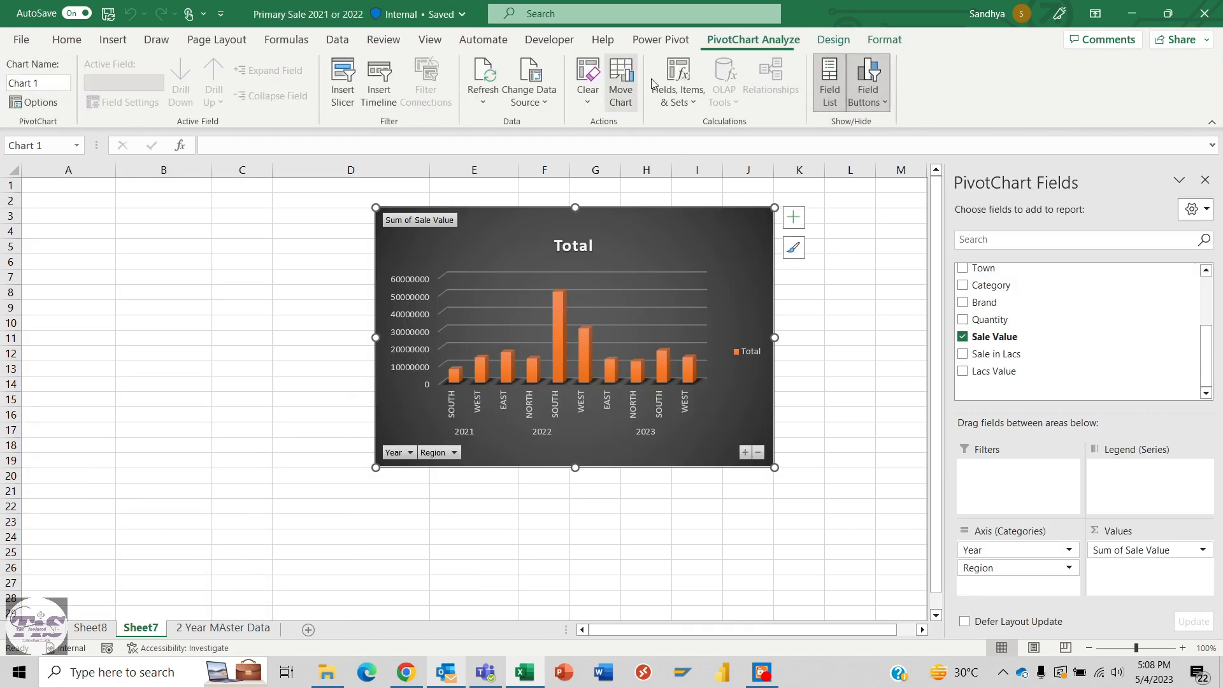
{"action": "left_click", "coordinate": [833, 40]}
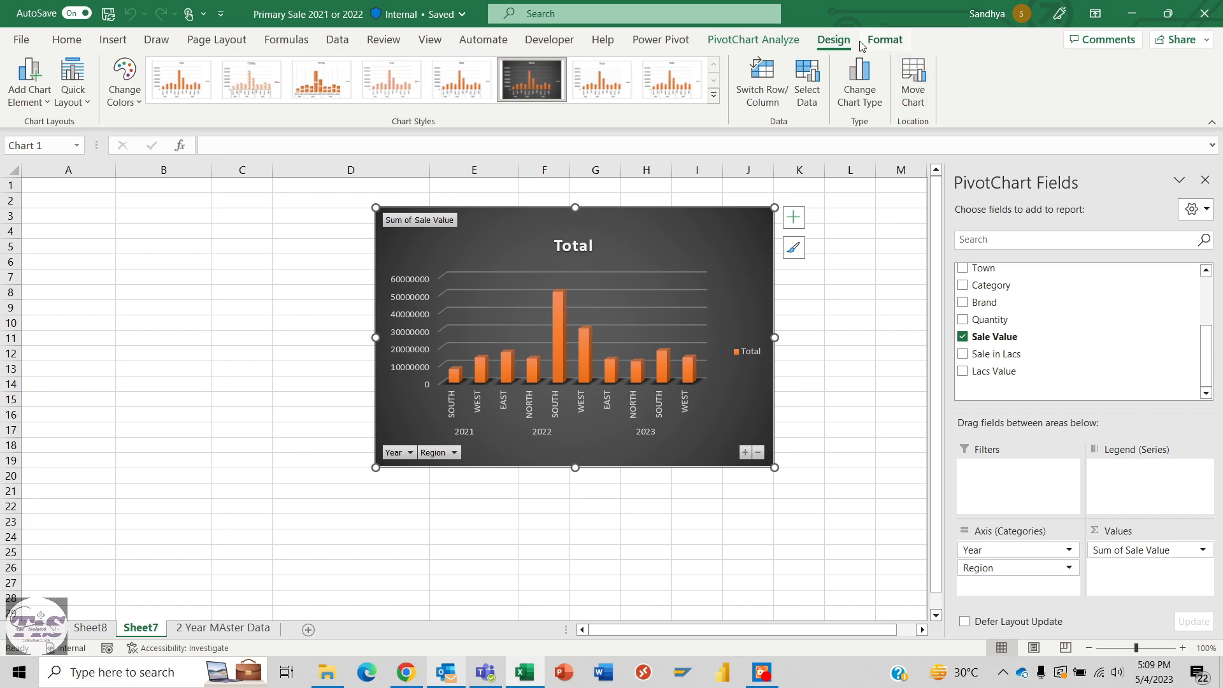
Replace the PivotTable on Sheet8 with the recommended layout Sum of Sale in Lacs by Region
{"action": "left_click", "coordinate": [91, 628]}
{"action": "left_click", "coordinate": [167, 293]}
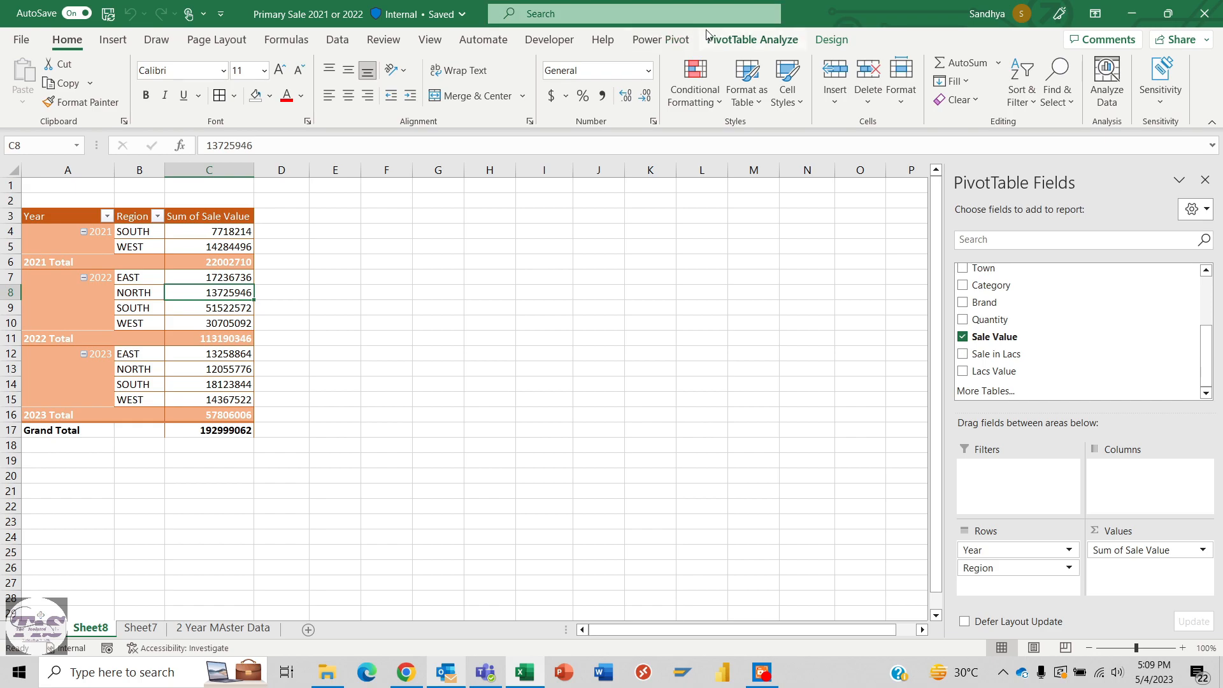
{"action": "left_click", "coordinate": [723, 40]}
{"action": "left_click", "coordinate": [1000, 89]}
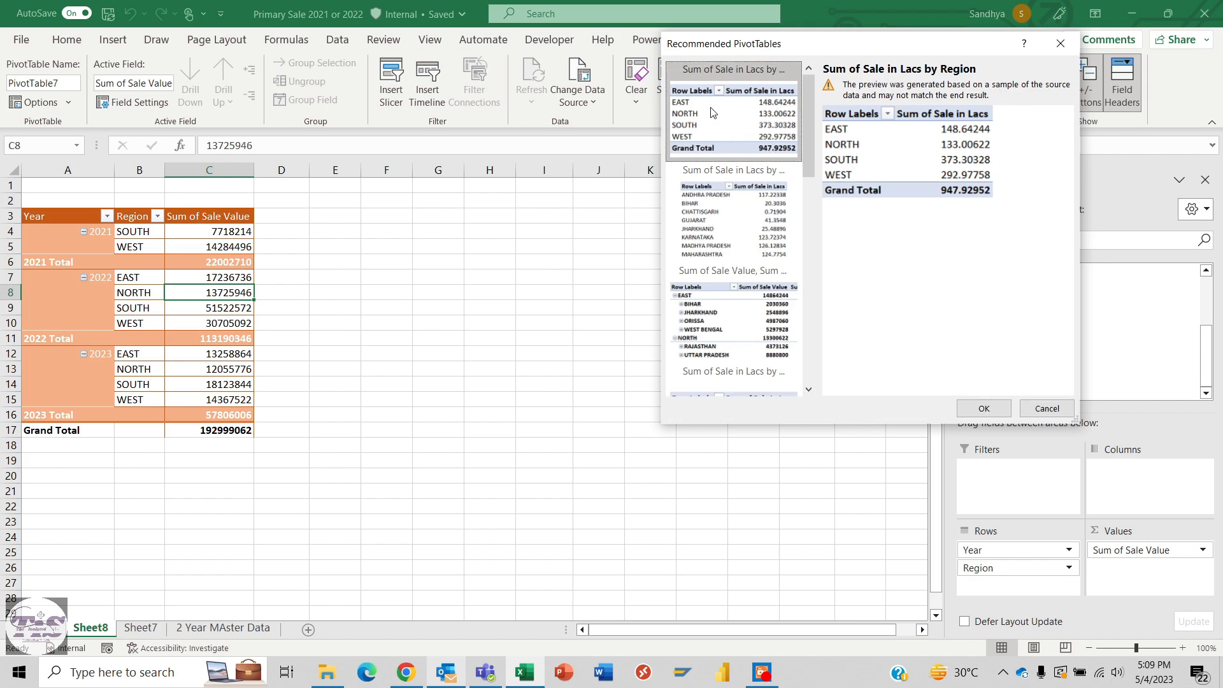
{"action": "left_click", "coordinate": [984, 406]}
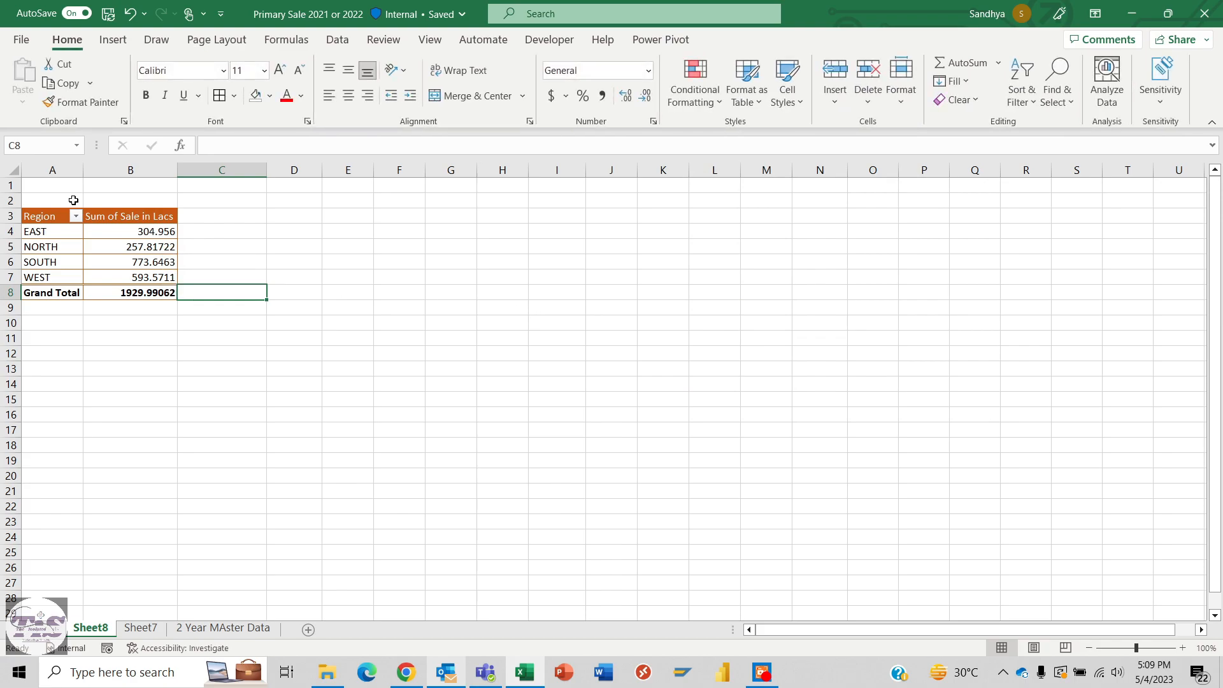
Hide the PivotTable's field list and show it again
{"action": "left_click", "coordinate": [105, 248]}
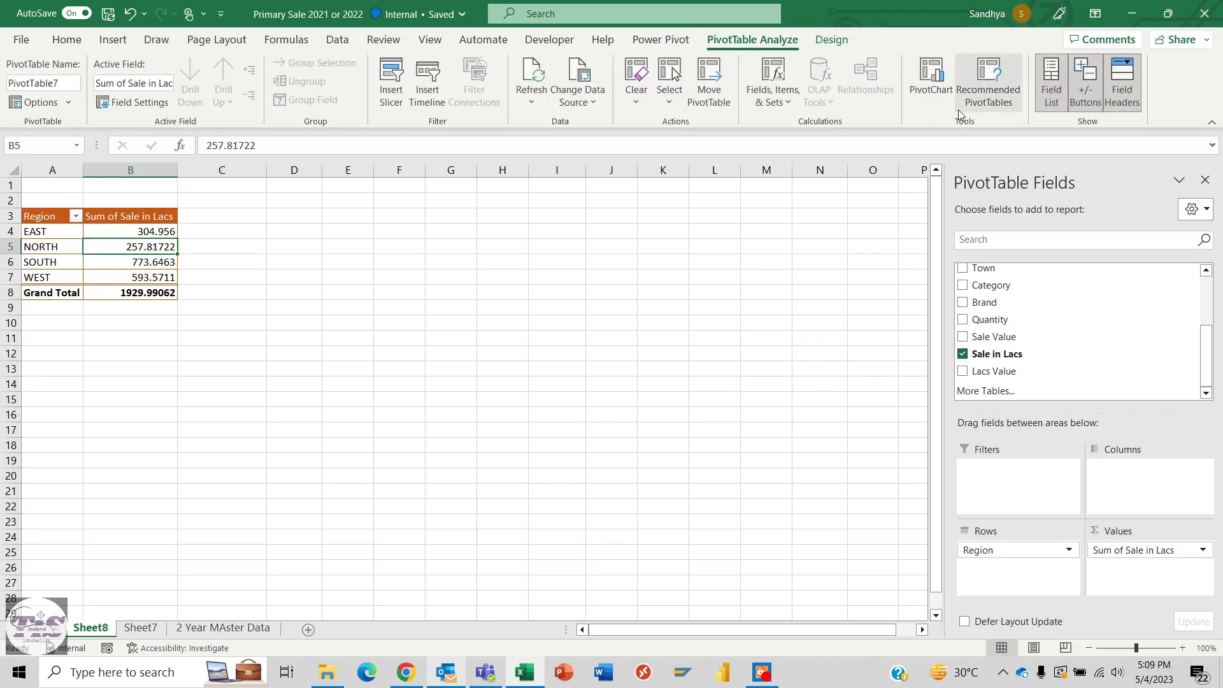
{"action": "left_click", "coordinate": [1052, 75]}
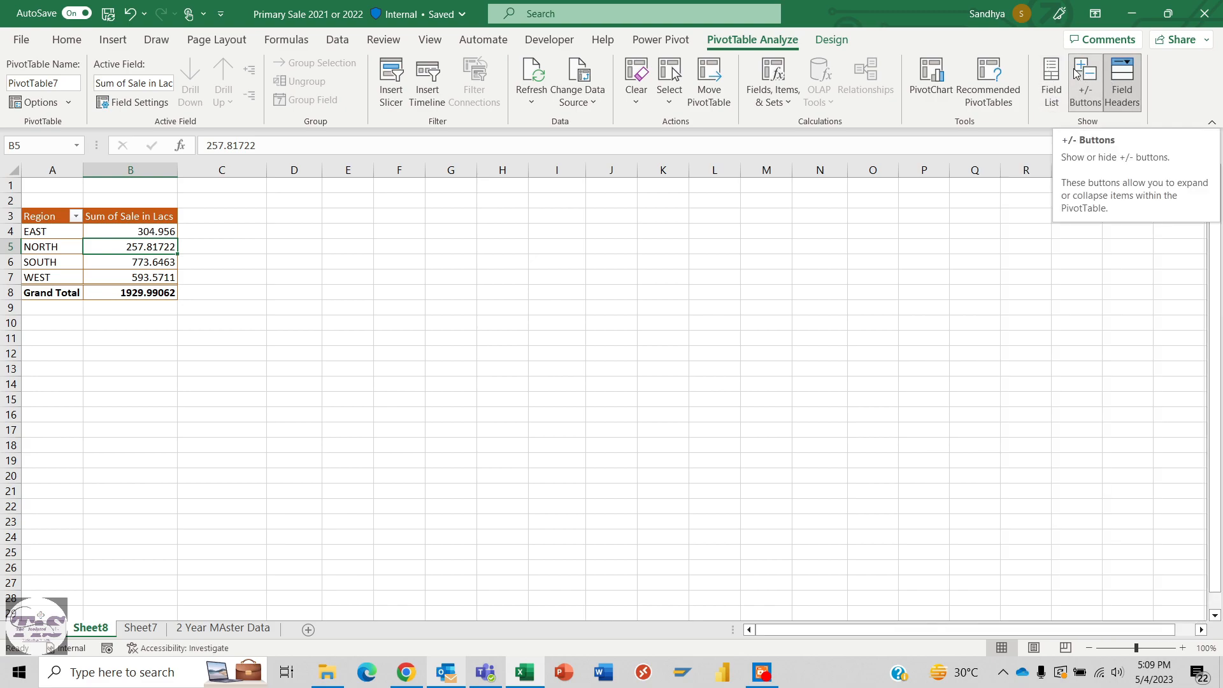
{"action": "left_click", "coordinate": [1051, 75]}
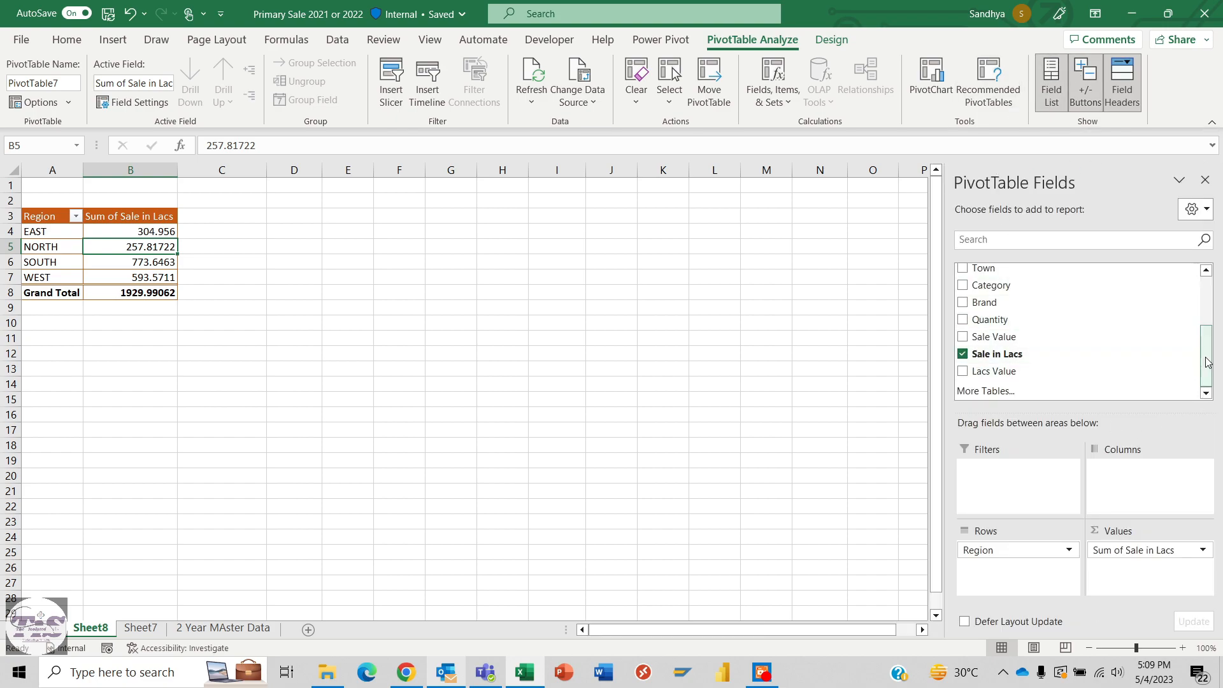
Look through the PivotTable fields, search them for "state", and clear the search
{"action": "left_click_drag", "start_coordinate": [1208, 362], "coordinate": [1214, 287]}
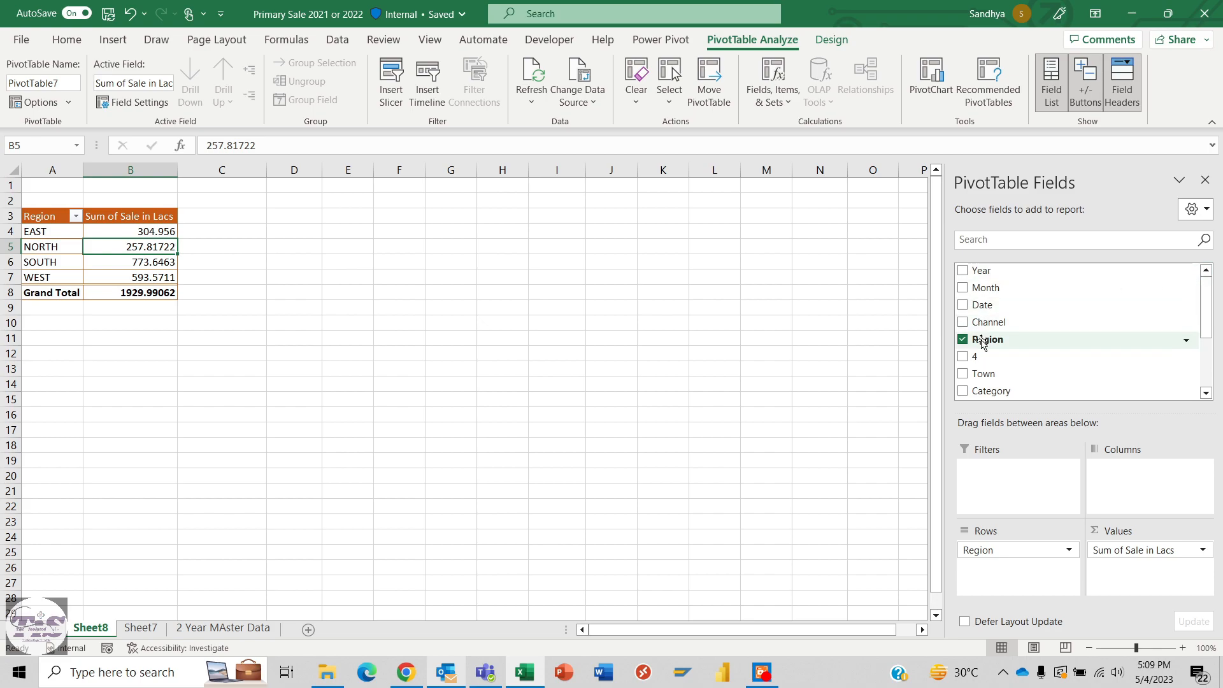
{"action": "left_click", "coordinate": [1206, 393]}
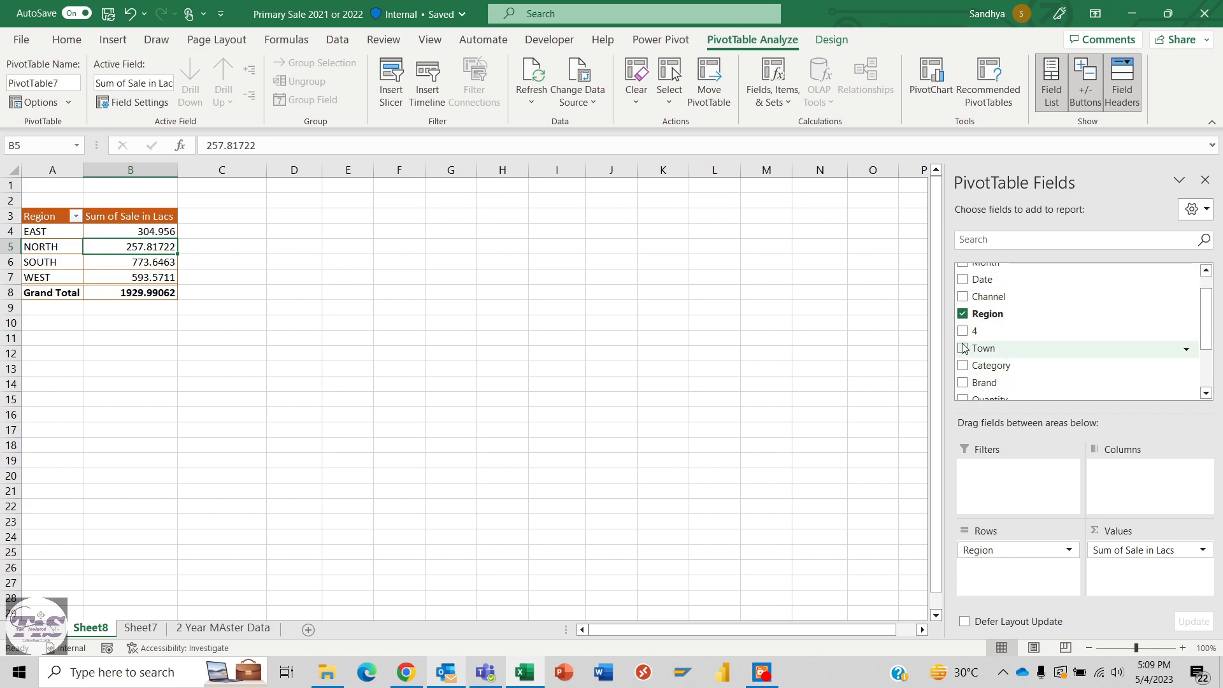
{"action": "left_click", "coordinate": [991, 236]}
{"action": "type", "text": "state"}
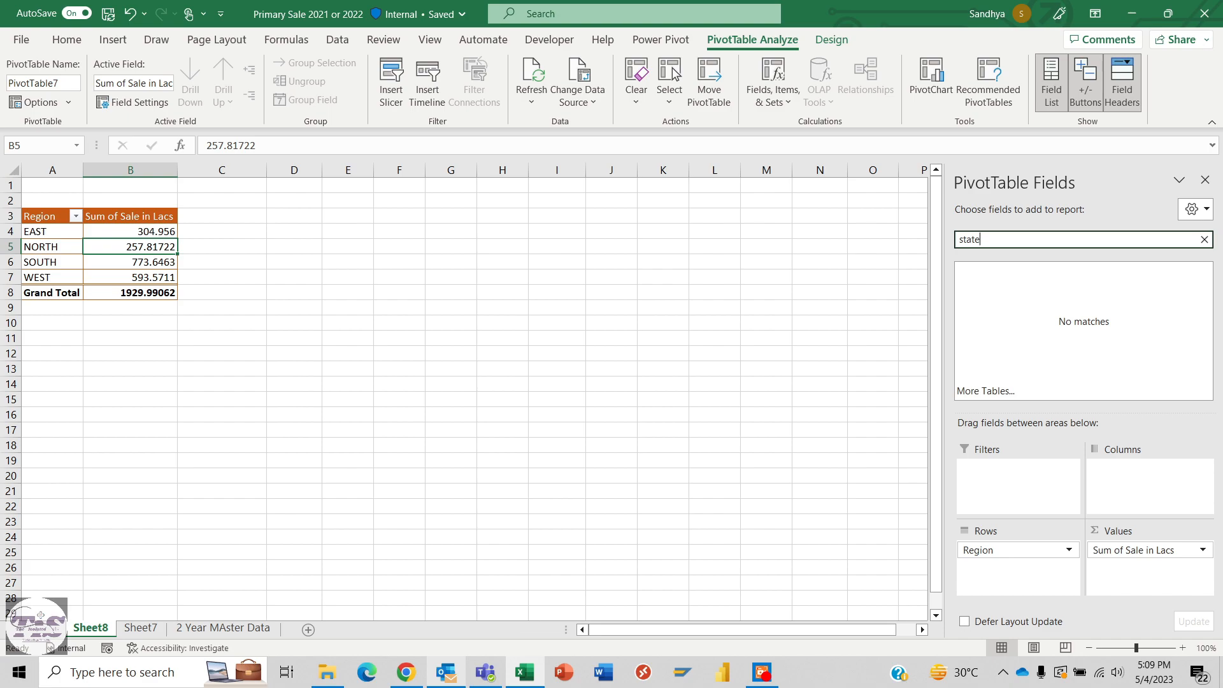
{"action": "left_click", "coordinate": [1204, 240]}
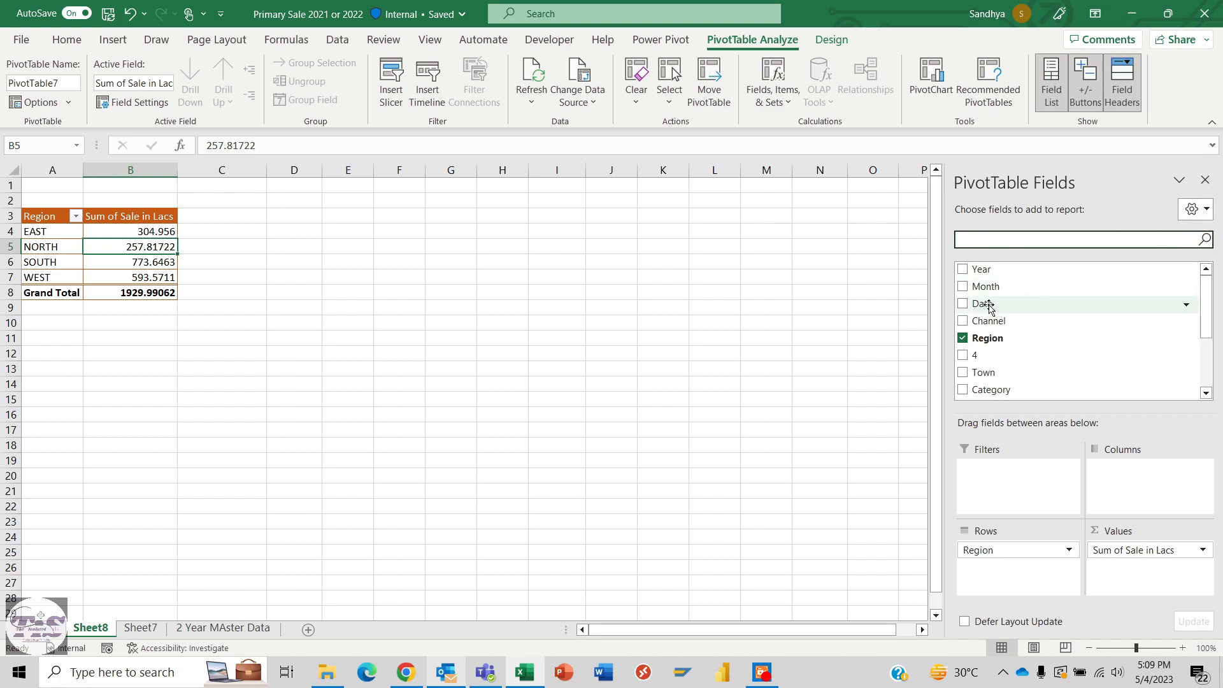
Add the Town field to the rows below Region and collapse the EAST region
{"action": "left_click", "coordinate": [990, 381]}
{"action": "left_click_drag", "start_coordinate": [990, 380], "coordinate": [1018, 595]}
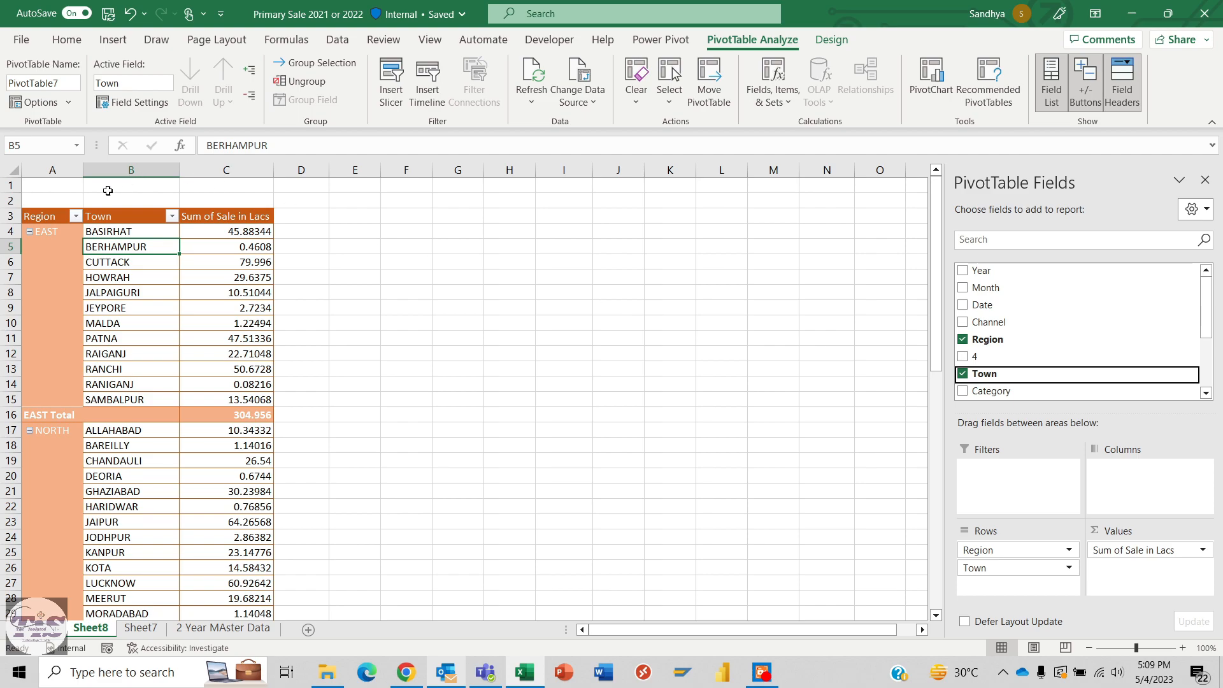
{"action": "left_click", "coordinate": [30, 232]}
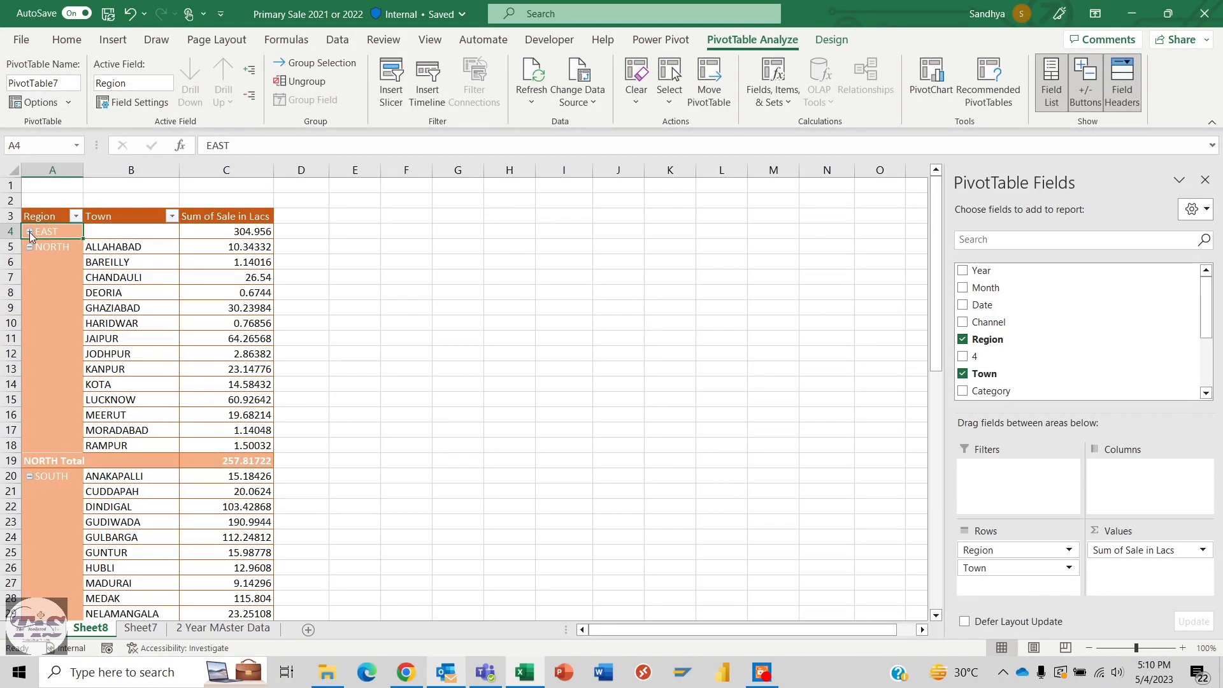
Hide and restore the PivotTable's expand/collapse buttons, and do the same with its field headers
{"action": "left_click", "coordinate": [1087, 82]}
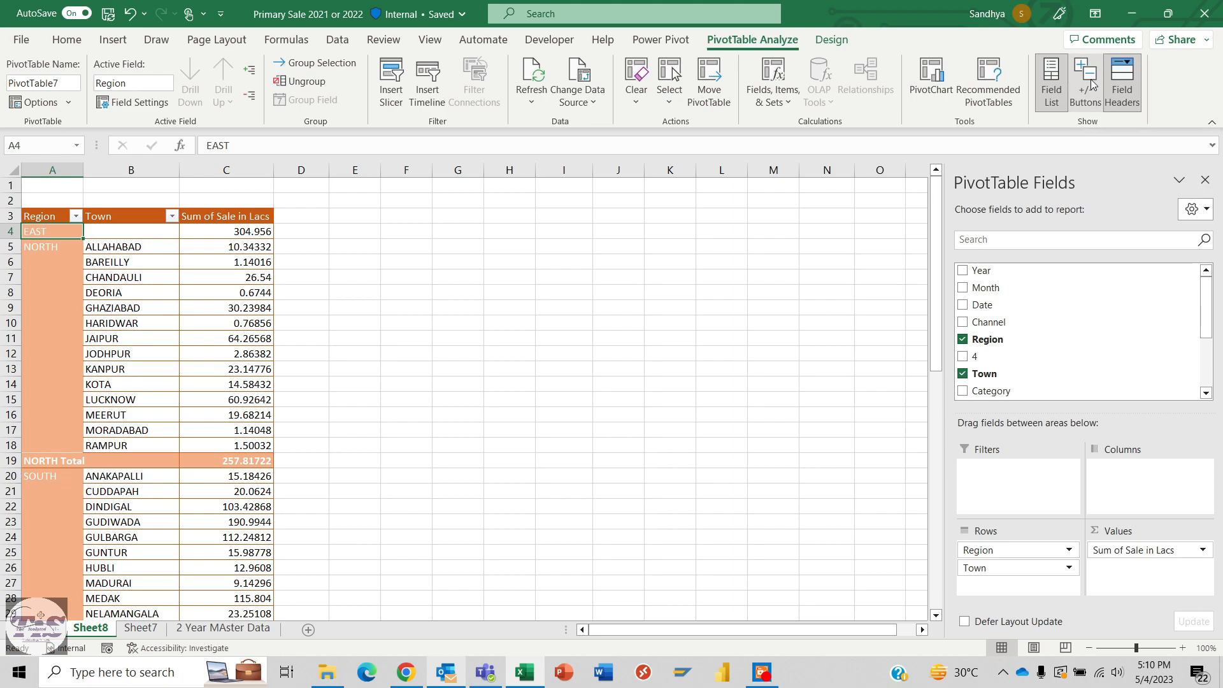
{"action": "left_click", "coordinate": [44, 238]}
{"action": "left_click", "coordinate": [82, 295]}
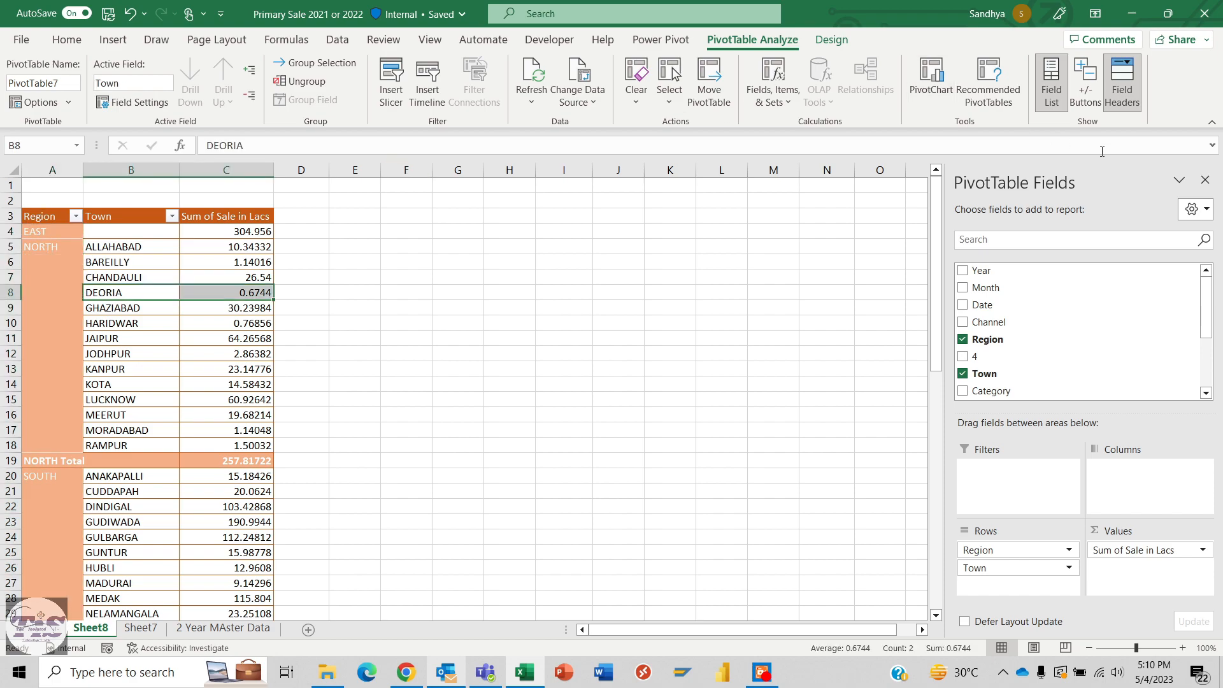
{"action": "left_click", "coordinate": [1088, 95]}
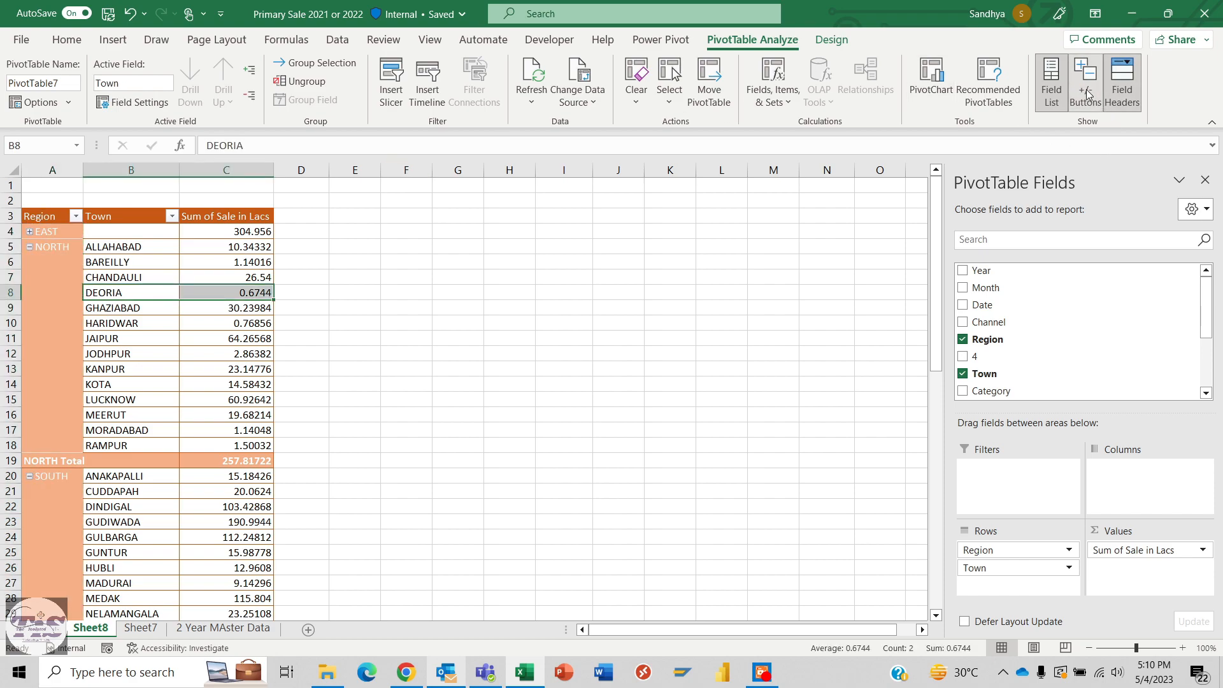
{"action": "left_click", "coordinate": [1130, 85]}
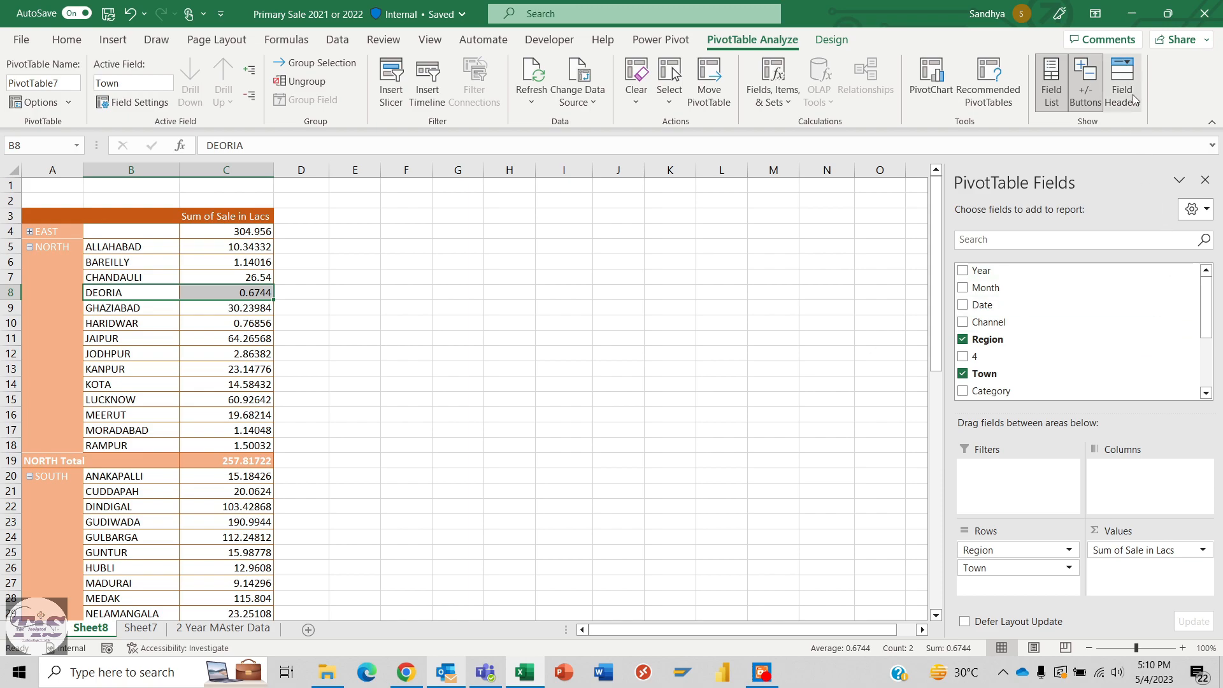
{"action": "left_click", "coordinate": [1128, 74]}
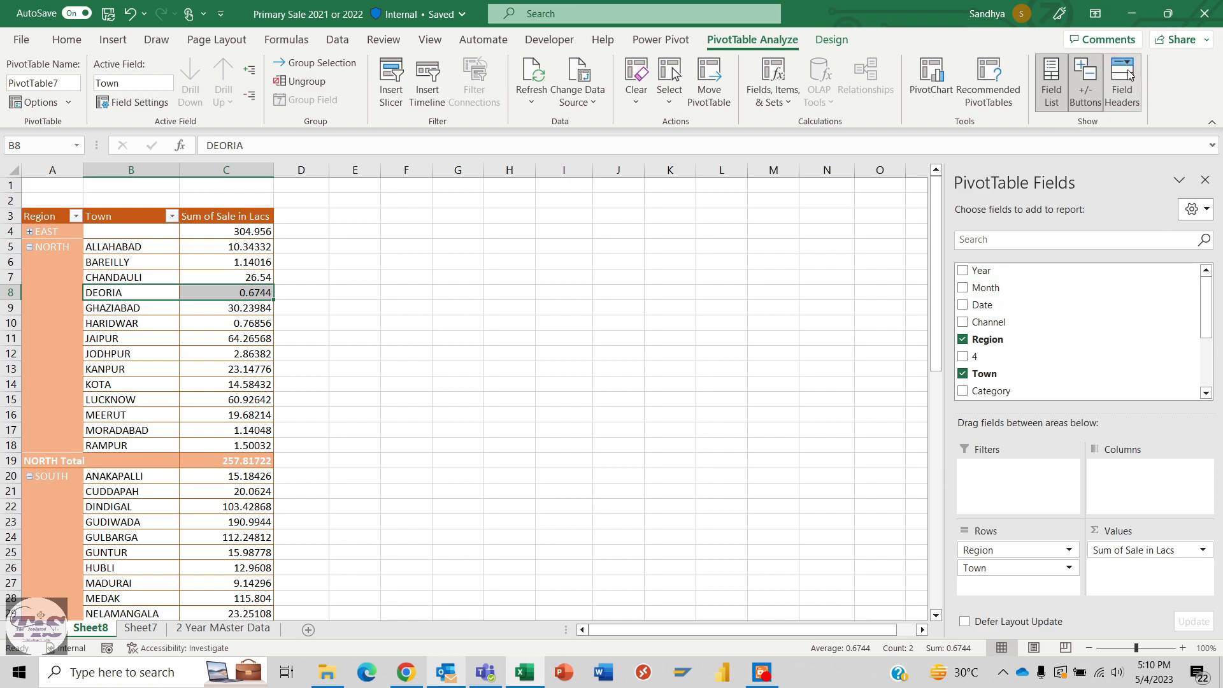